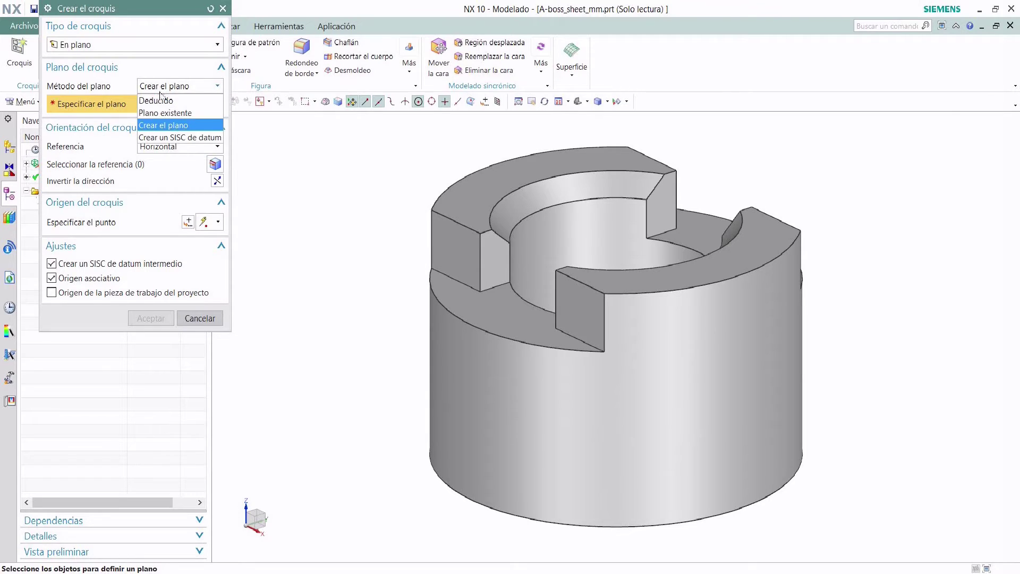
Set the sketch plane method to Deducido and select the top face of the rear raised segment as the sketch plane.
{"action": "left_click", "coordinate": [159, 100]}
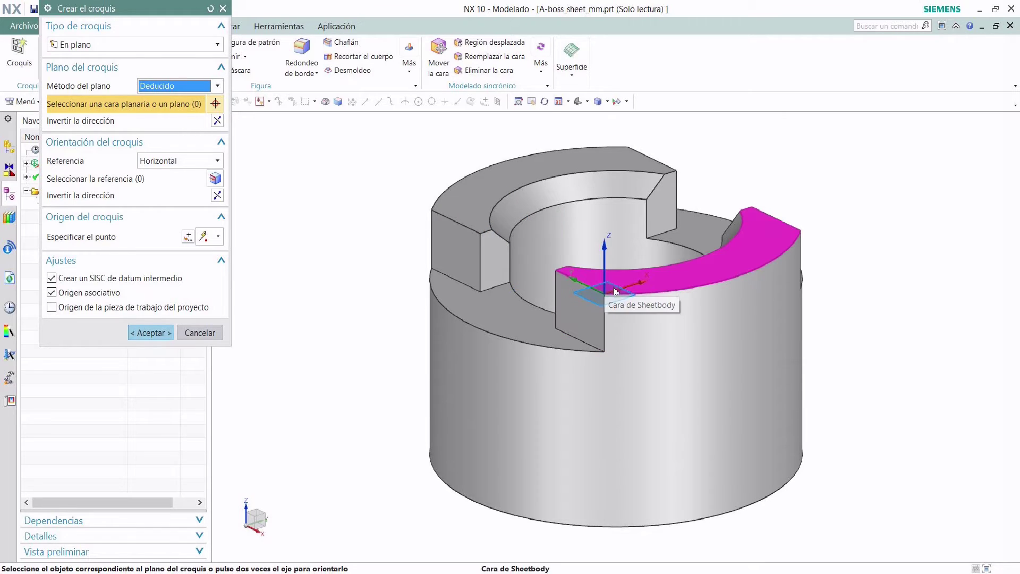
{"action": "left_click", "coordinate": [169, 87]}
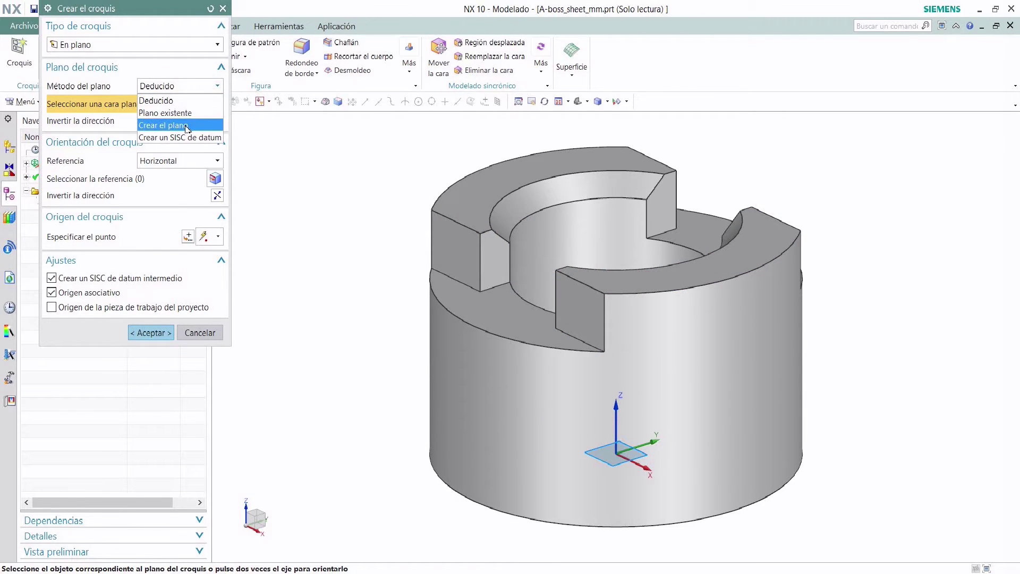
{"action": "left_click", "coordinate": [120, 104]}
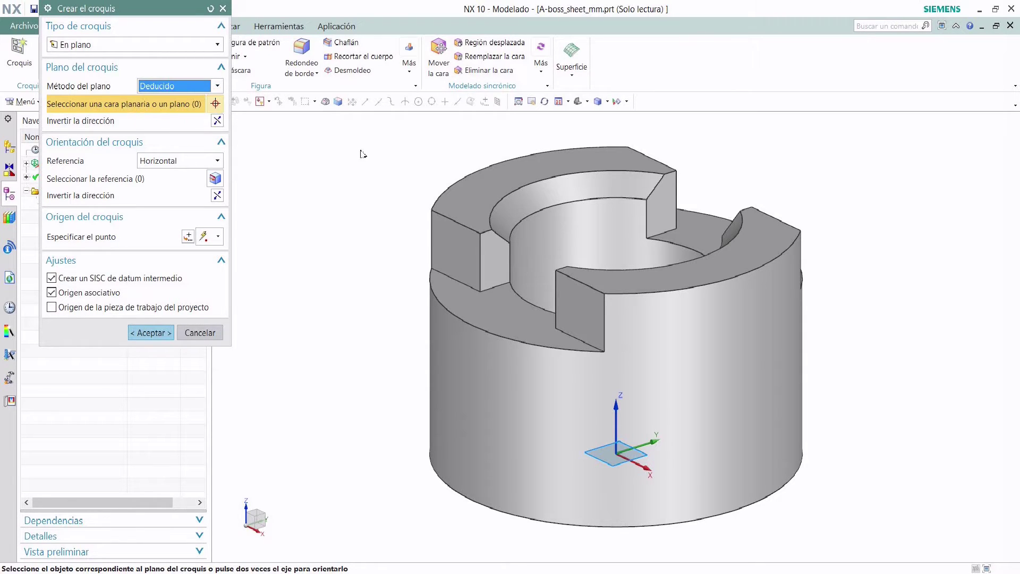
{"action": "left_click", "coordinate": [498, 183]}
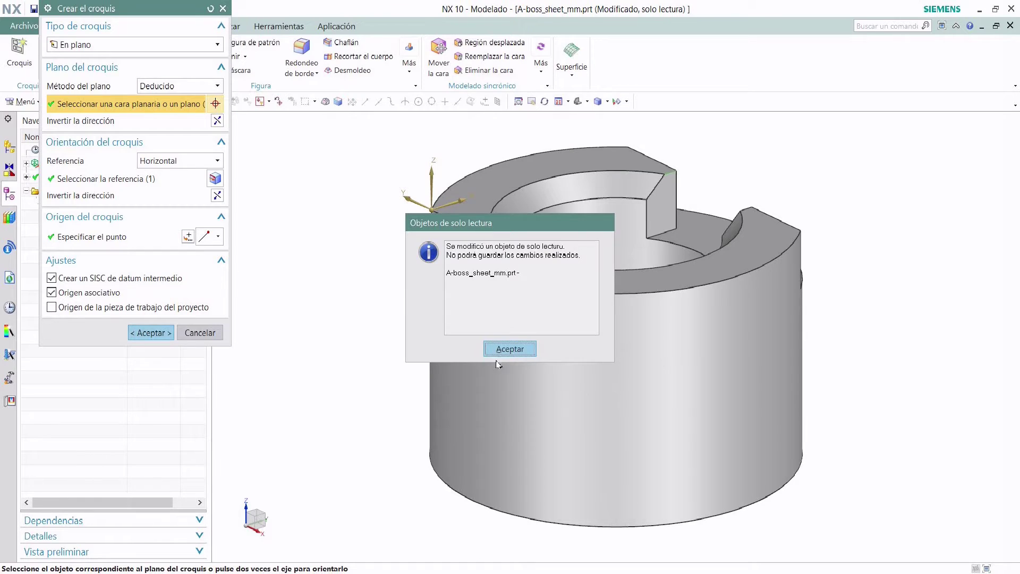
{"action": "left_click", "coordinate": [505, 351]}
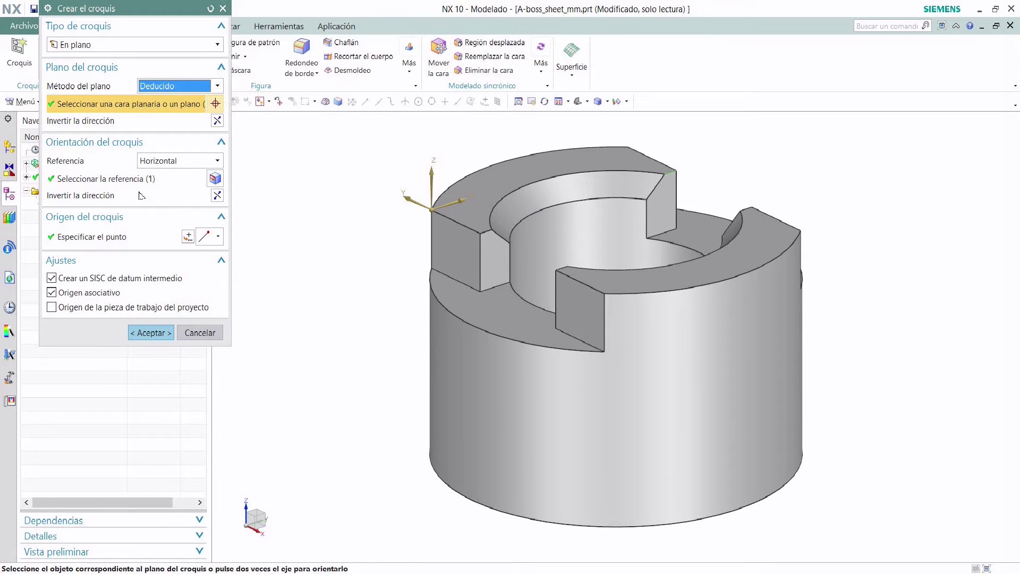
Set the sketch's horizontal reference to the straight edge at the end of the selected top face, pointing towards its inner corner.
{"action": "left_click", "coordinate": [88, 181]}
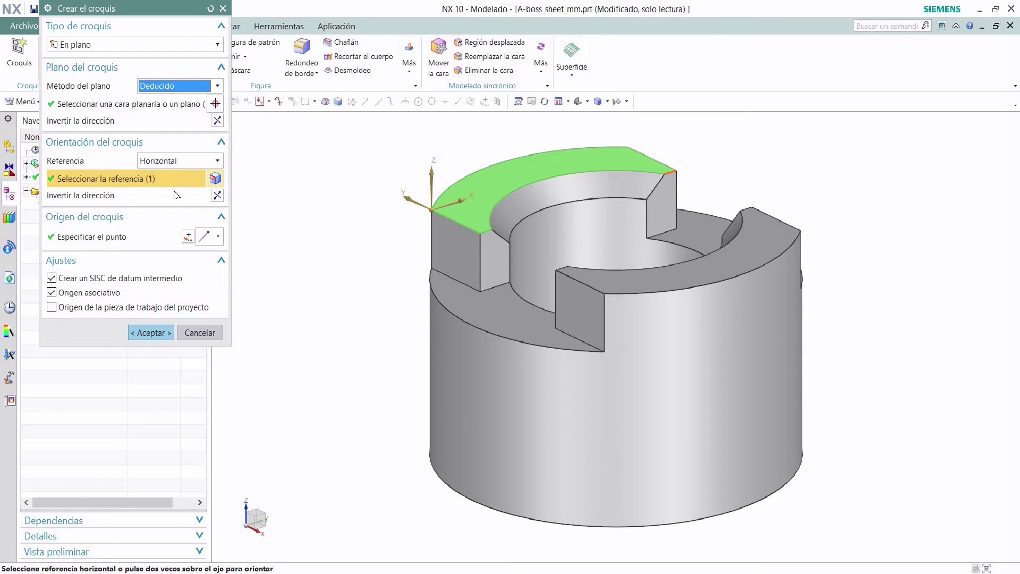
{"action": "left_click", "coordinate": [203, 161]}
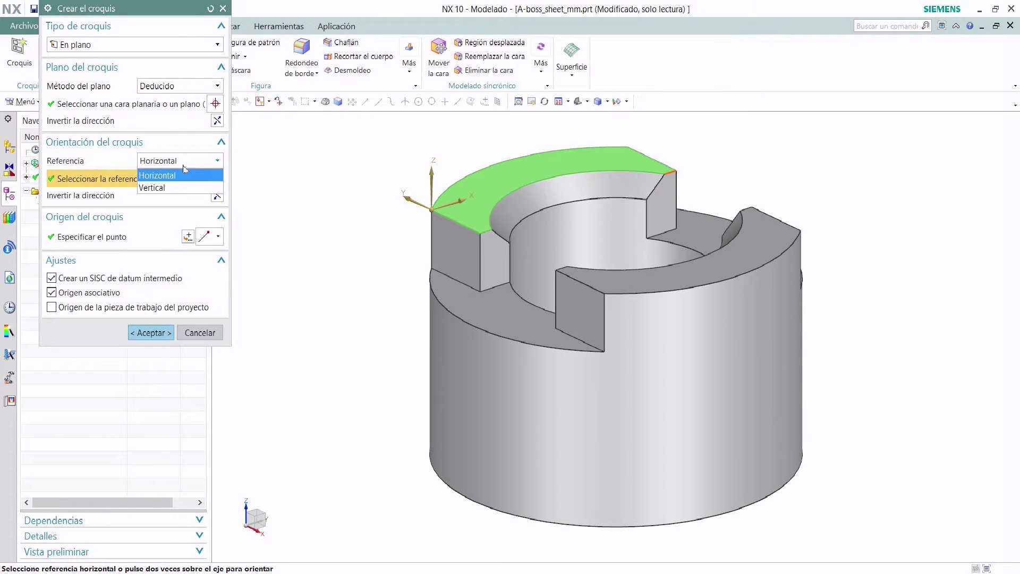
{"action": "left_click", "coordinate": [138, 180]}
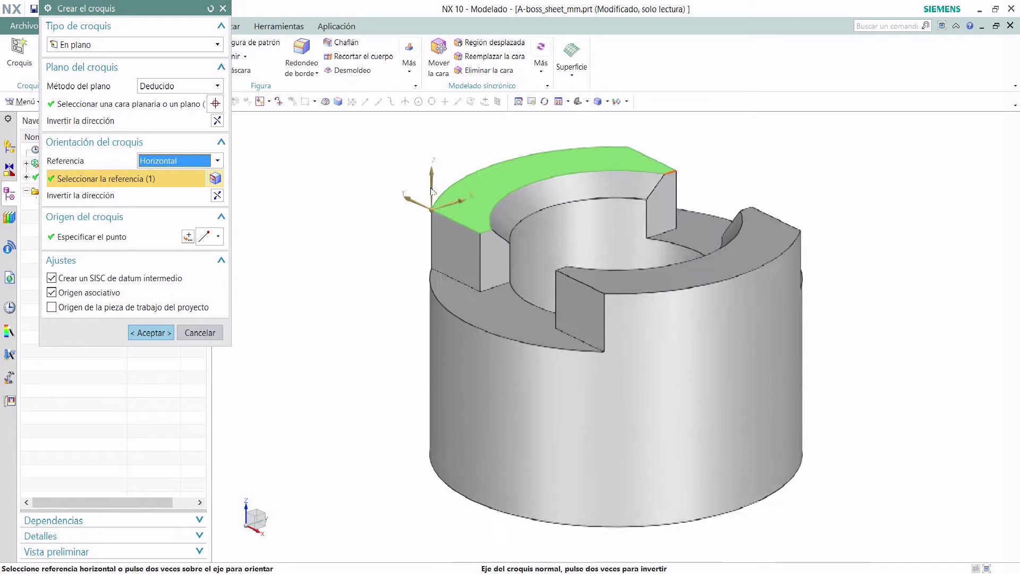
{"action": "scroll", "coordinate": [432, 191], "scroll_direction": "up", "scroll_amount": 5}
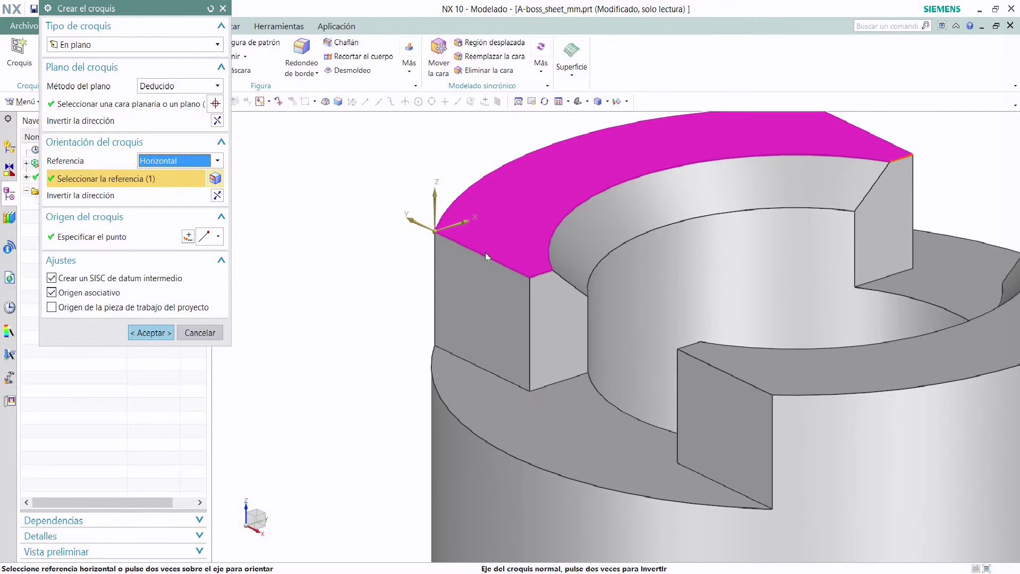
{"action": "left_click", "coordinate": [485, 257]}
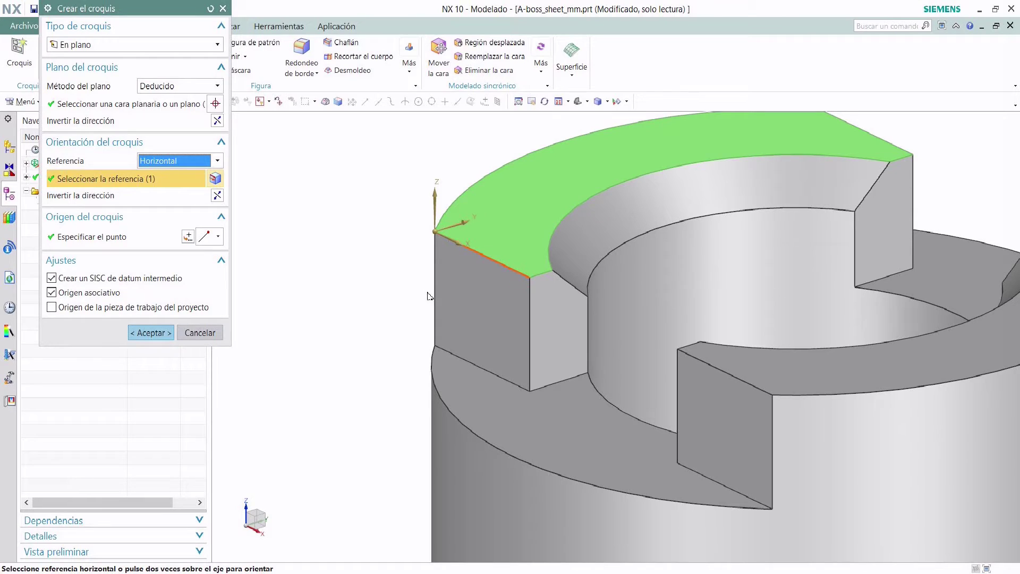
{"action": "left_click", "coordinate": [217, 196]}
{"action": "left_click", "coordinate": [217, 196]}
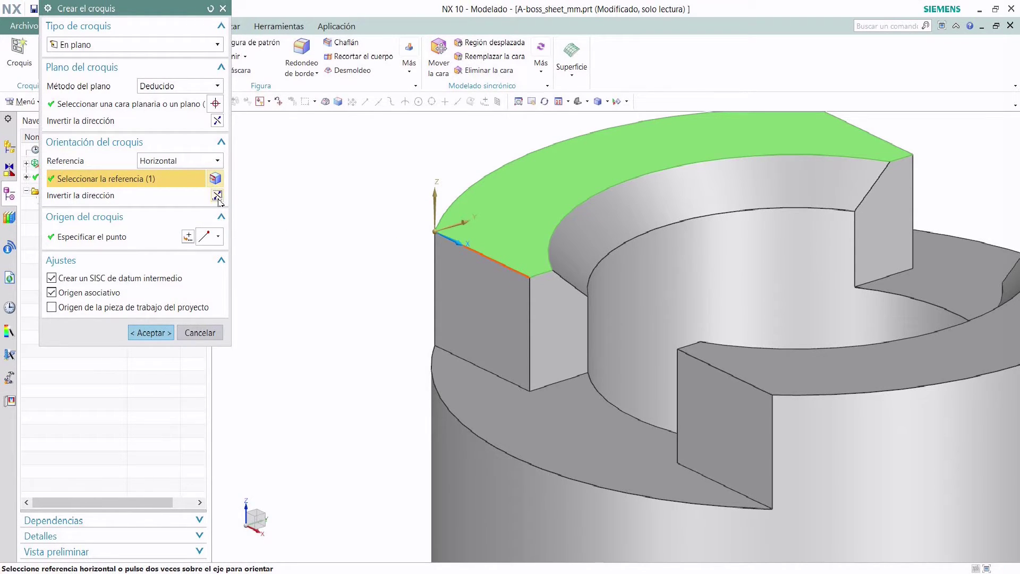
Place the sketch origin at the inner corner of the reference edge and create the sketch.
{"action": "left_click", "coordinate": [109, 238]}
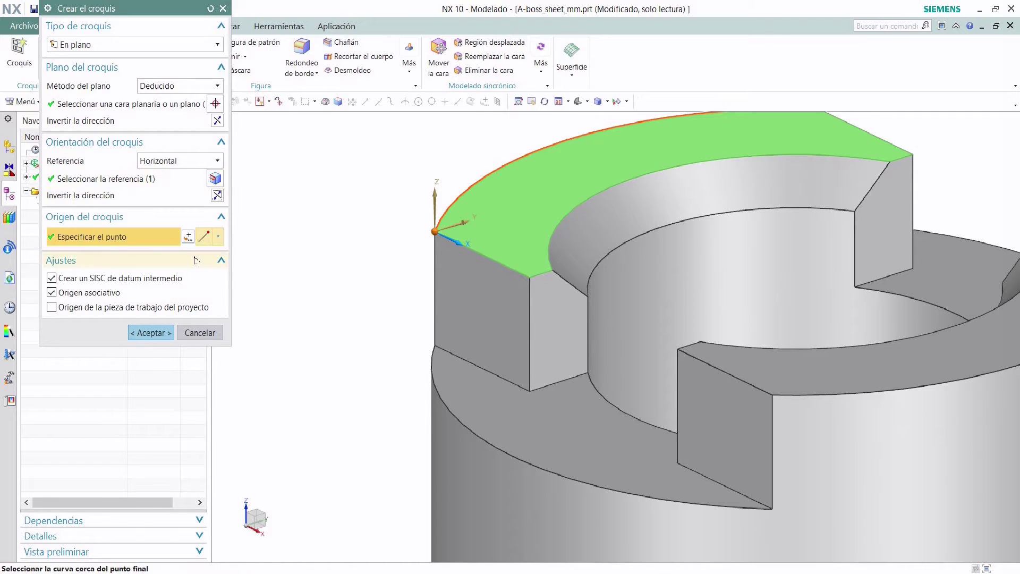
{"action": "left_click", "coordinate": [533, 283]}
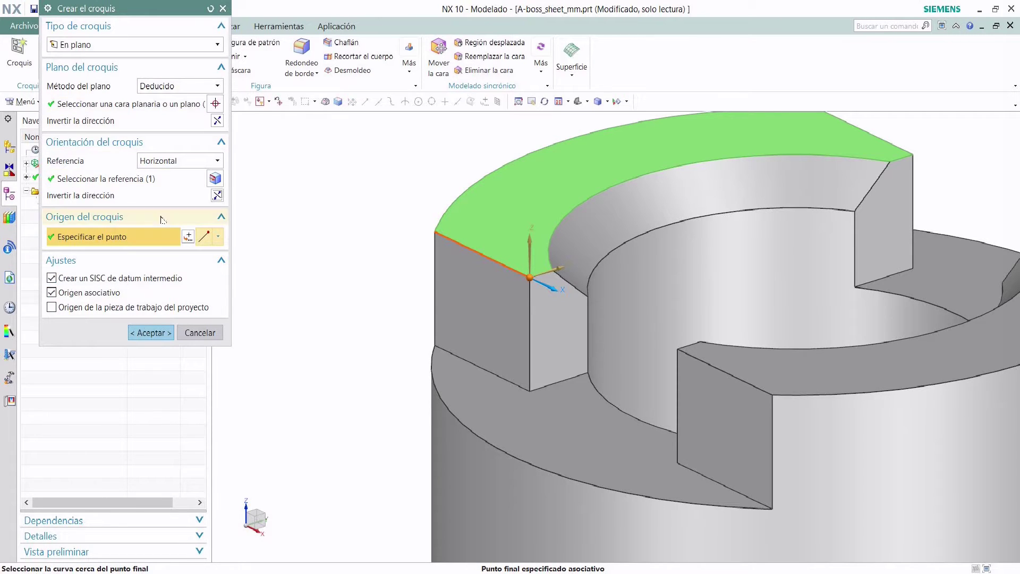
{"action": "left_click", "coordinate": [154, 90]}
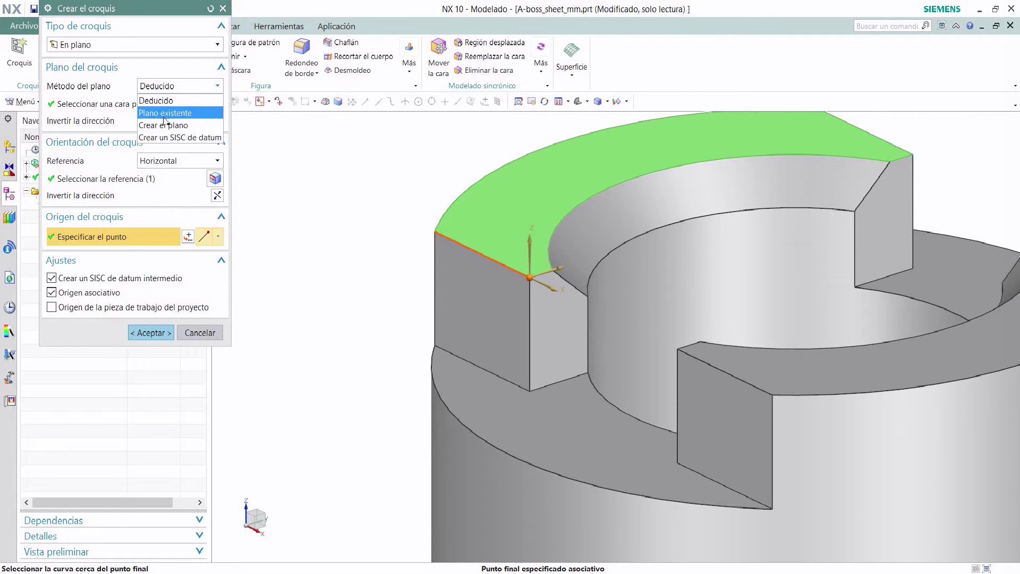
{"action": "left_click", "coordinate": [99, 339]}
{"action": "left_click", "coordinate": [151, 332]}
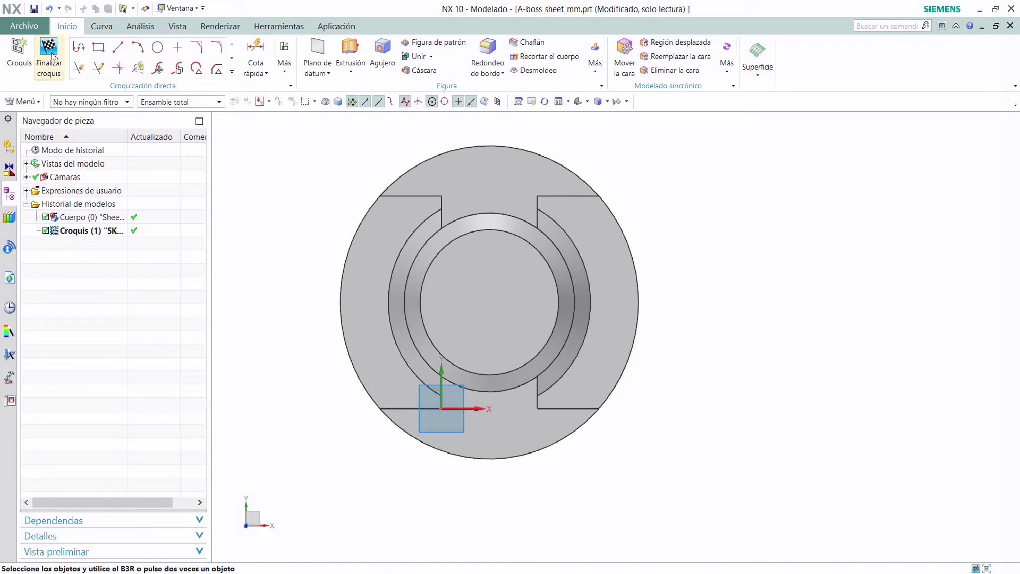
Open the new sketch in the sketch task environment.
{"action": "left_click", "coordinate": [233, 74]}
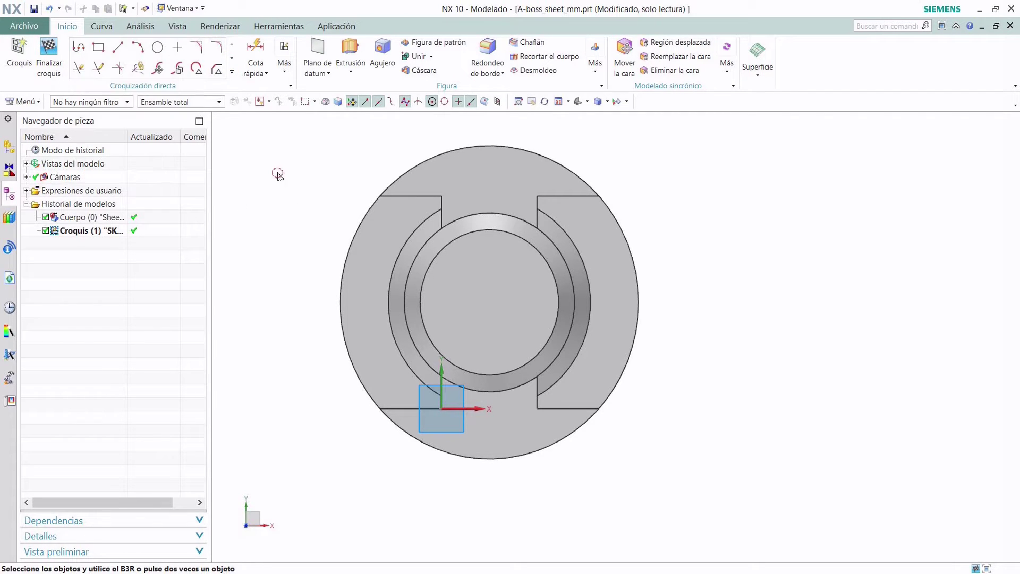
{"action": "left_click", "coordinate": [267, 75]}
{"action": "left_click", "coordinate": [279, 184]}
{"action": "left_click", "coordinate": [285, 60]}
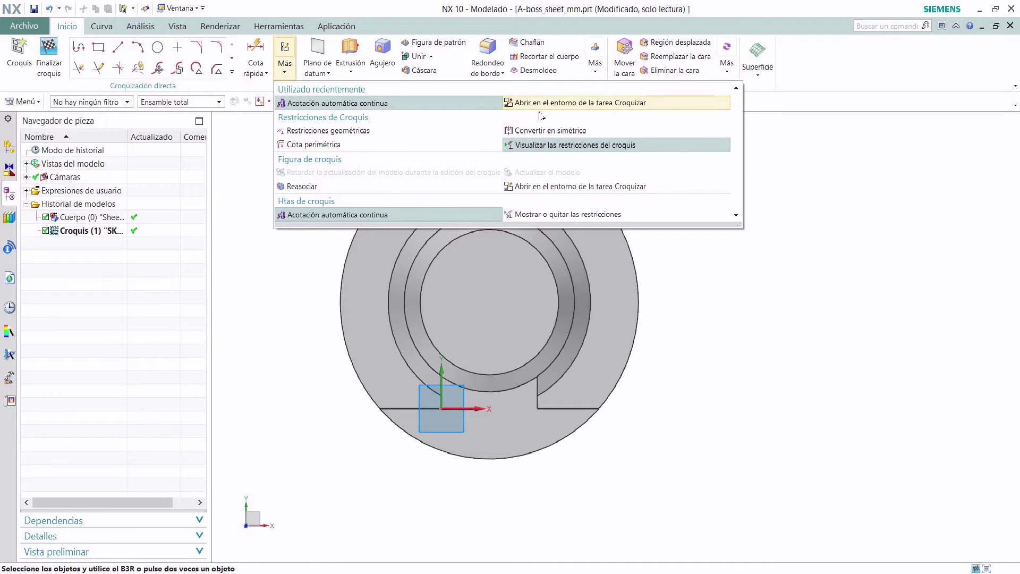
{"action": "left_click", "coordinate": [246, 155]}
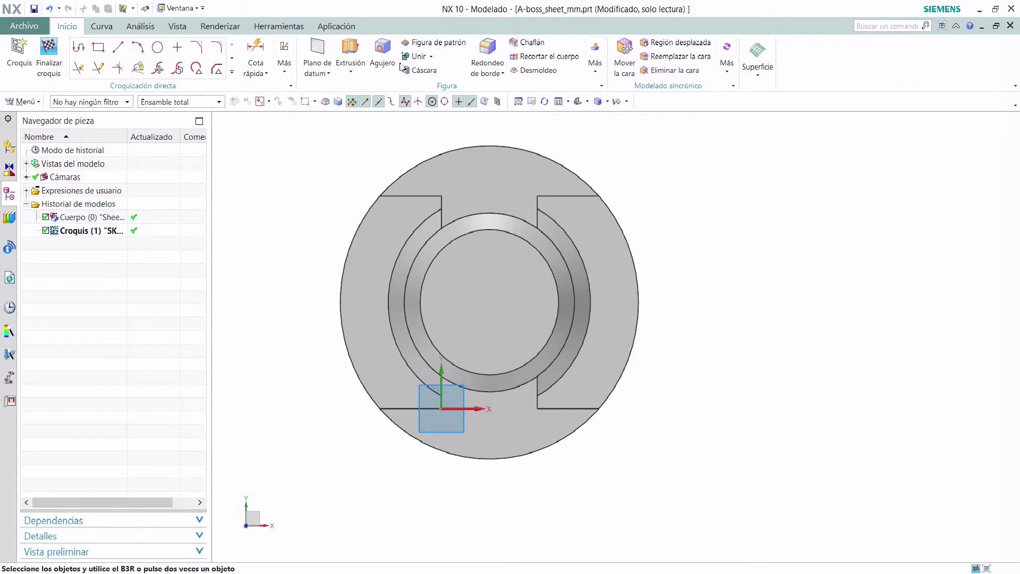
{"action": "left_click", "coordinate": [286, 72]}
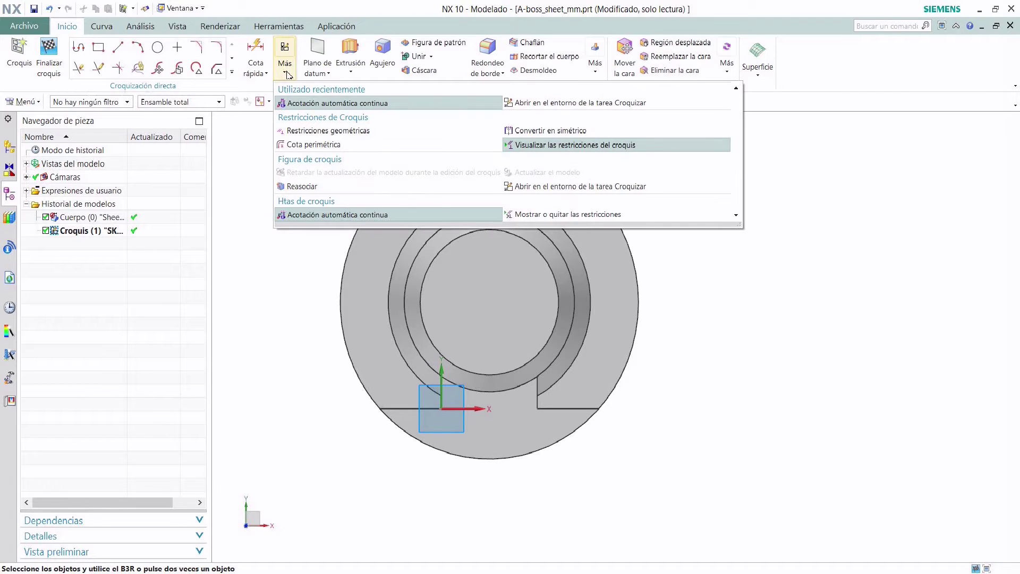
{"action": "left_click", "coordinate": [559, 104]}
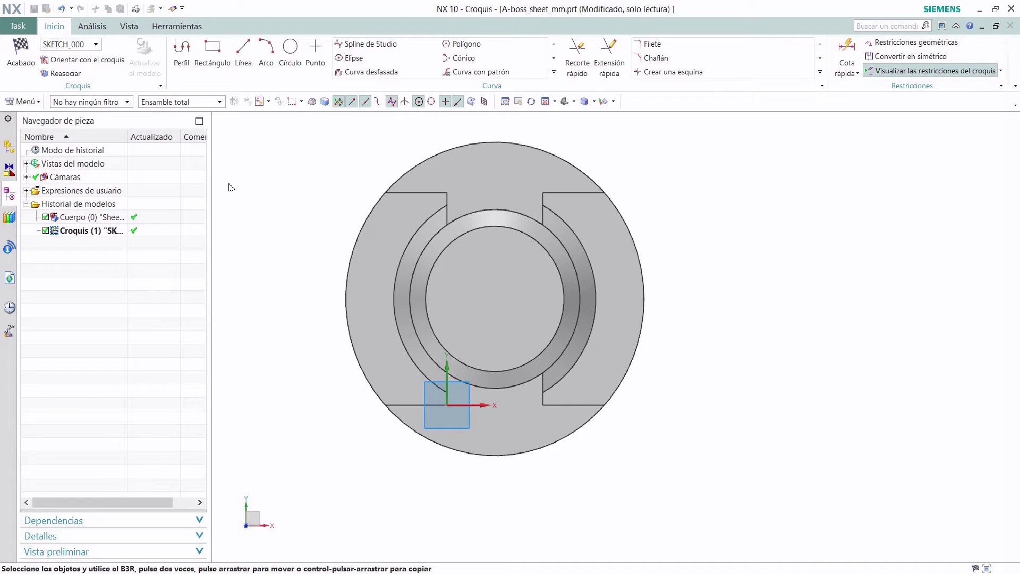
Examine the part from several angles and realign the view with the sketch plane.
{"action": "mouse_move", "coordinate": [294, 196]}
{"action": "middle_mouse_down"}
{"action": "mouse_move", "coordinate": [255, 223]}
{"action": "mouse_move", "coordinate": [222, 199]}
{"action": "middle_mouse_up"}
{"action": "left_click", "coordinate": [88, 60]}
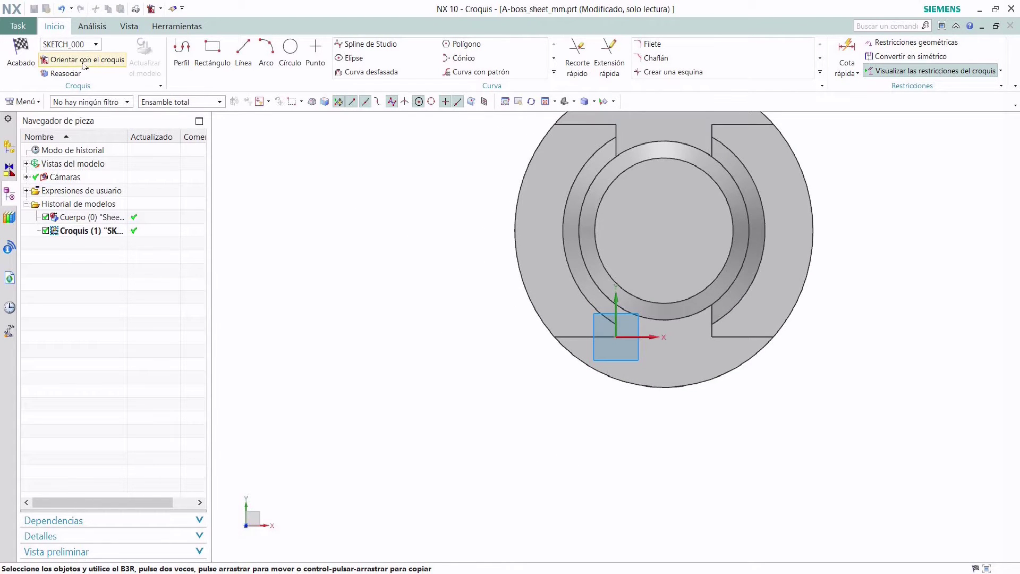
{"action": "scroll", "coordinate": [403, 250], "scroll_direction": "up", "scroll_amount": 3}
{"action": "scroll", "coordinate": [399, 250], "scroll_direction": "down", "scroll_amount": 5}
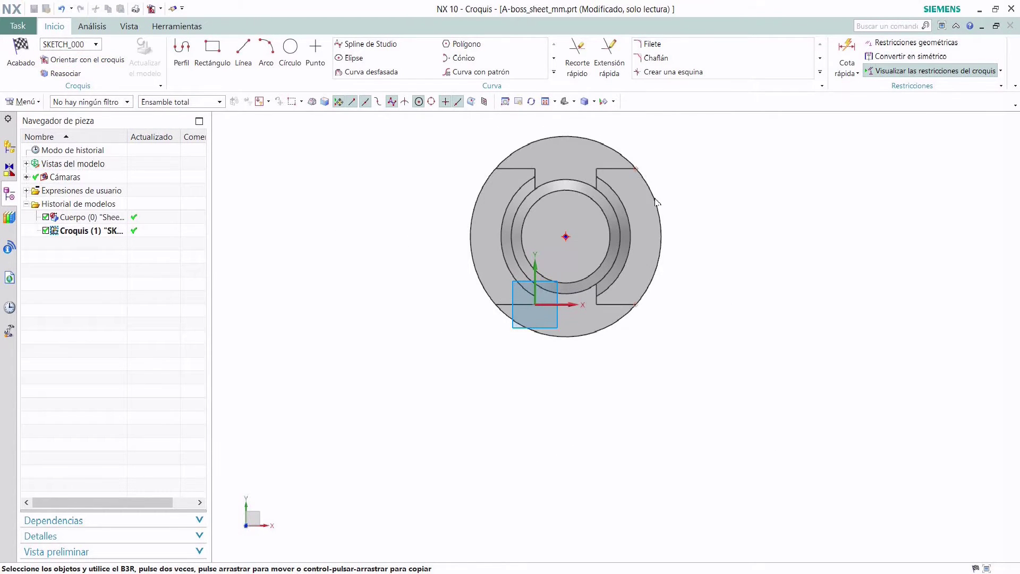
{"action": "middle_click_drag", "start_coordinate": [657, 202], "coordinate": [584, 308]}
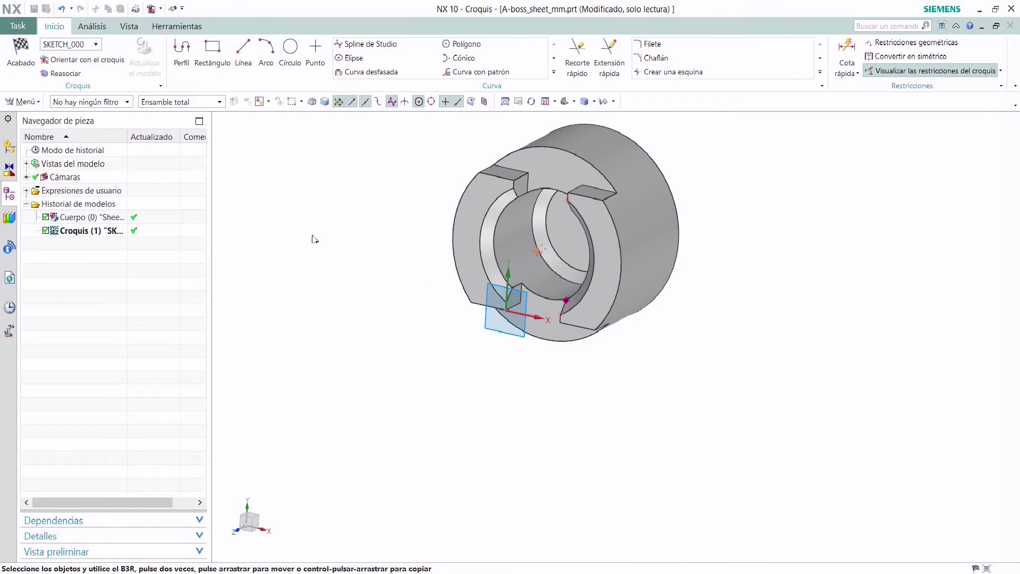
{"action": "left_click", "coordinate": [81, 63]}
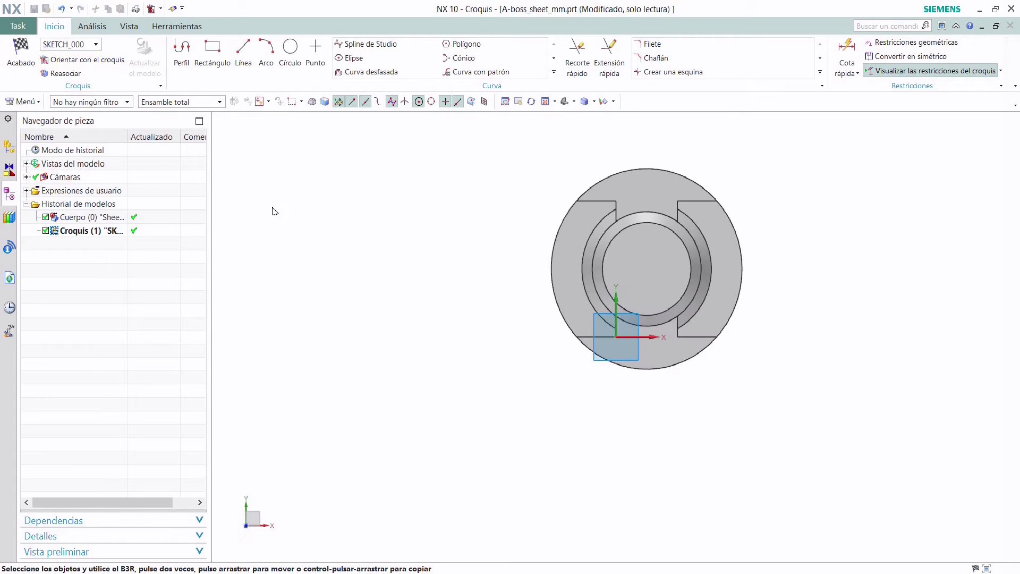
{"action": "scroll", "coordinate": [749, 242], "scroll_direction": "down", "scroll_amount": 2}
{"action": "scroll", "coordinate": [749, 244], "scroll_direction": "up", "scroll_amount": 3}
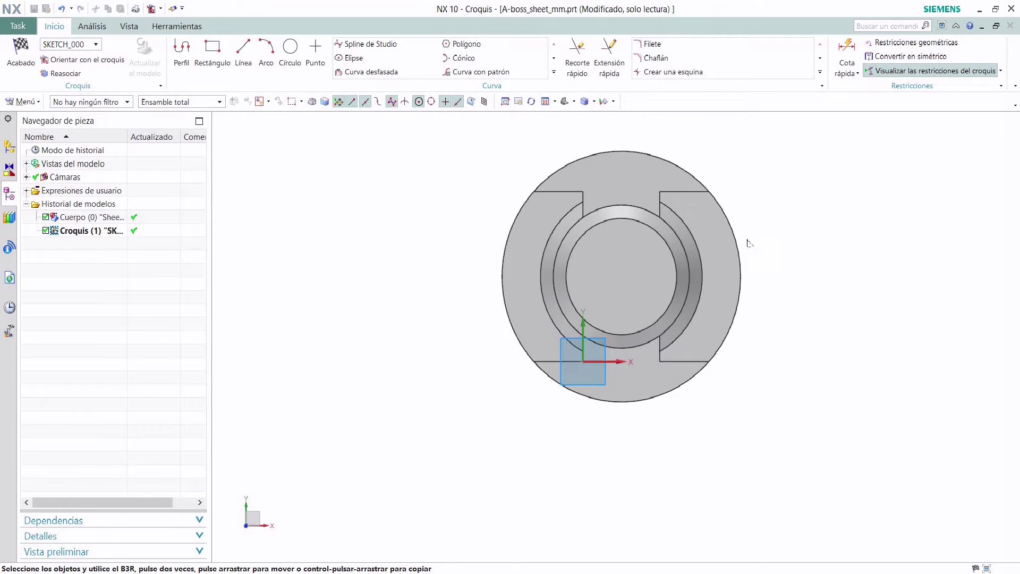
{"action": "mouse_move", "coordinate": [509, 356]}
{"action": "middle_mouse_down"}
{"action": "mouse_move", "coordinate": [490, 305]}
{"action": "mouse_move", "coordinate": [476, 323]}
{"action": "mouse_move", "coordinate": [492, 318]}
{"action": "middle_mouse_up"}
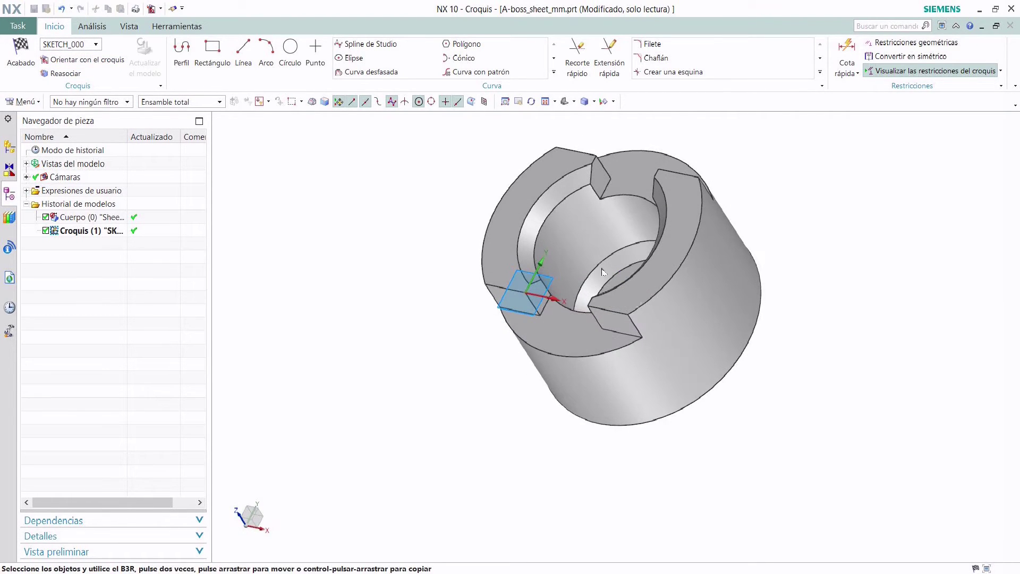
Review the sketch's Reasociar settings without changing them and orient the view to the sketch.
{"action": "left_click", "coordinate": [63, 74]}
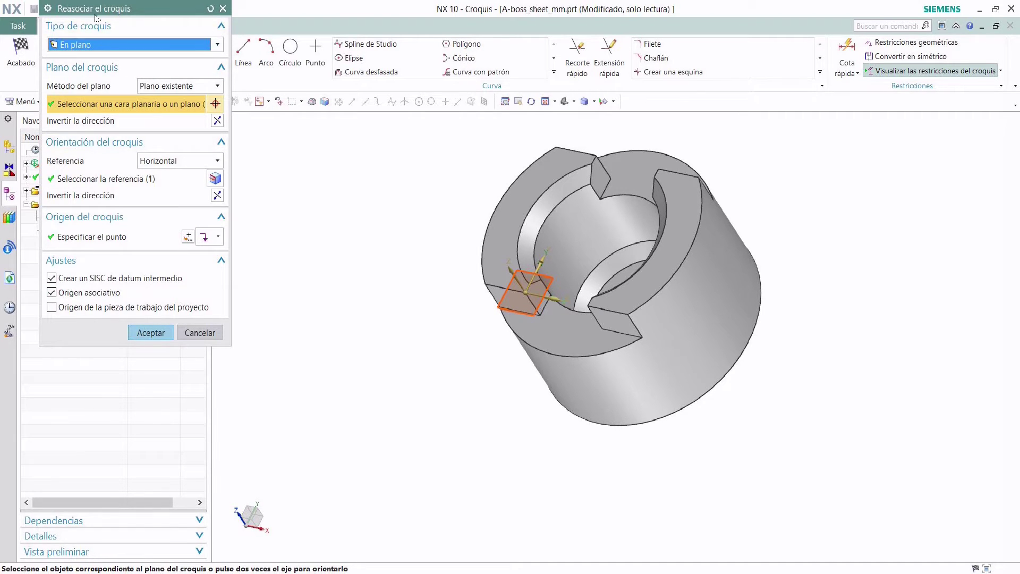
{"action": "left_click", "coordinate": [223, 9]}
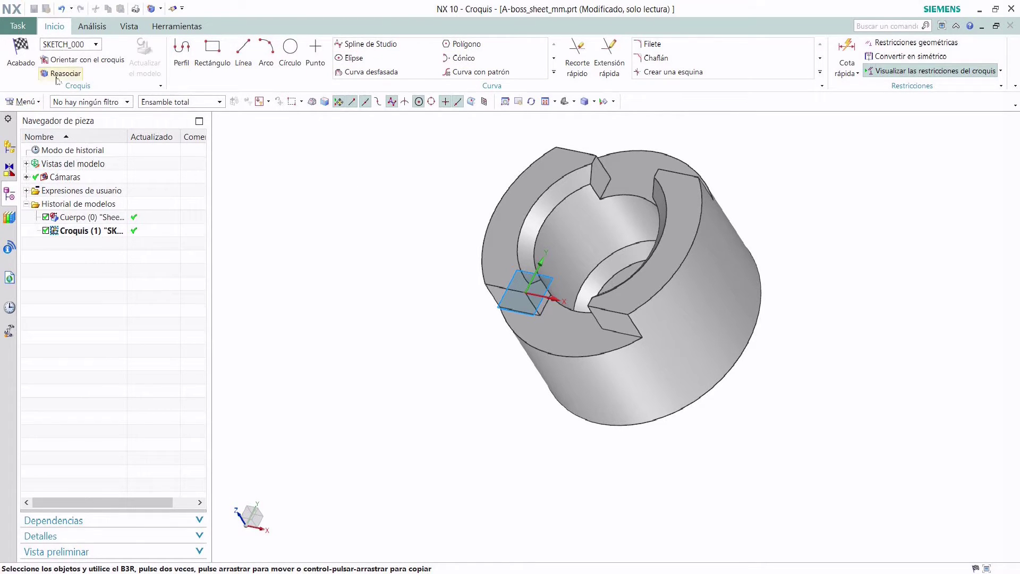
{"action": "left_click", "coordinate": [59, 60]}
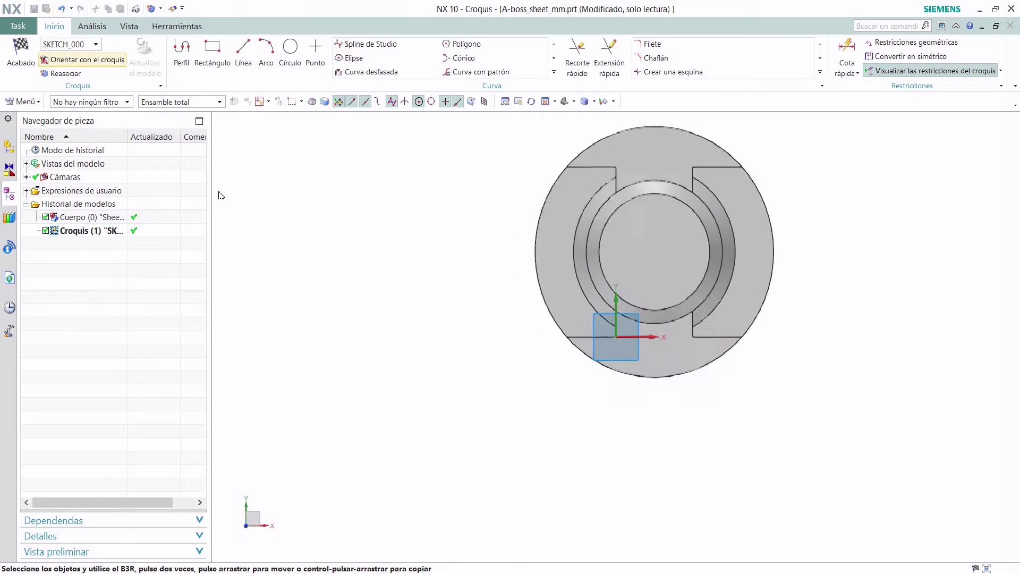
Sketch an open profile of three lines beside the part: about 3.1 horizontally, 2.2 vertically upward and 1.6 horizontally back.
{"action": "left_click", "coordinate": [180, 66]}
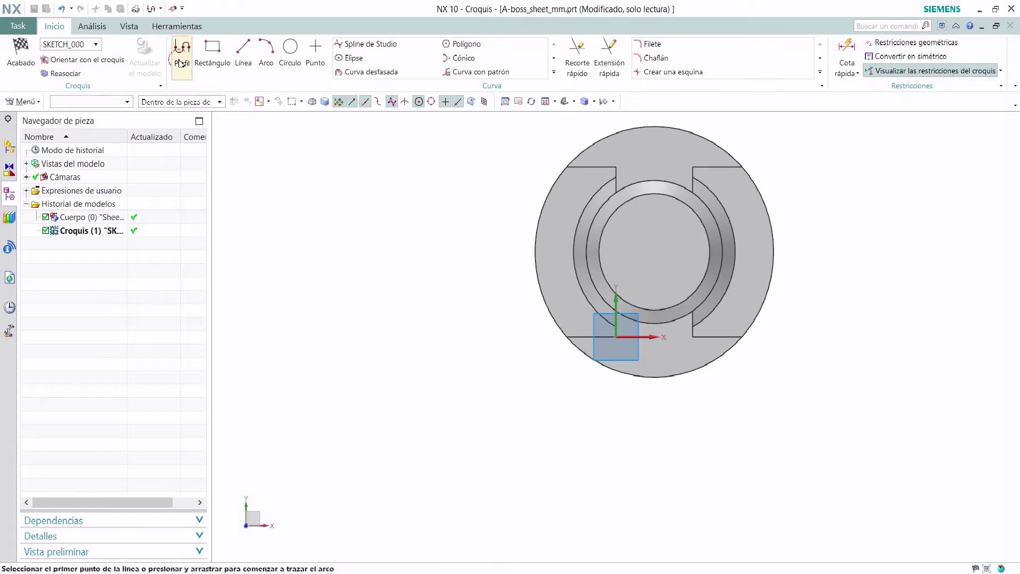
{"action": "left_click", "coordinate": [395, 386]}
{"action": "left_click", "coordinate": [527, 386]}
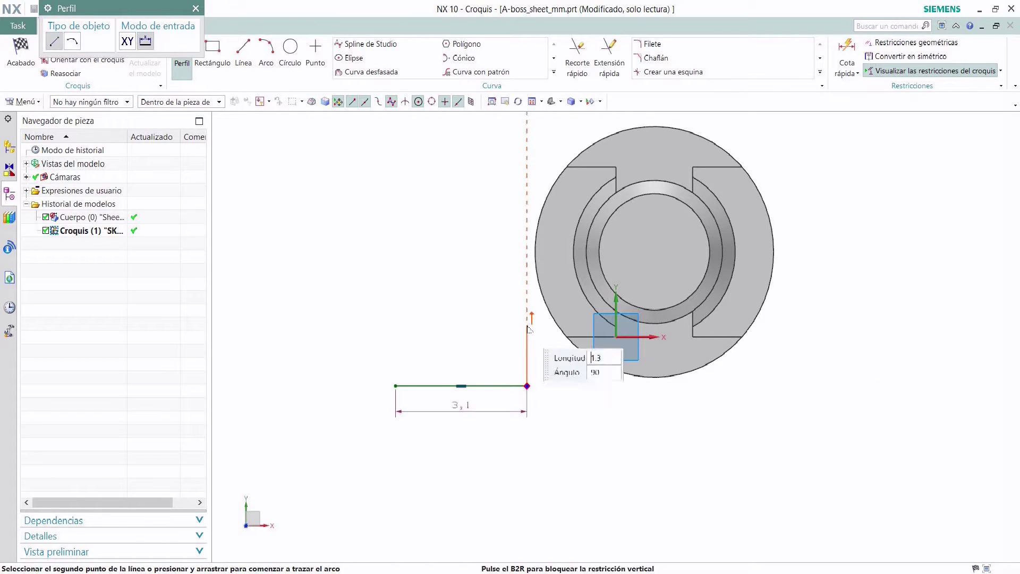
{"action": "left_click", "coordinate": [528, 287]}
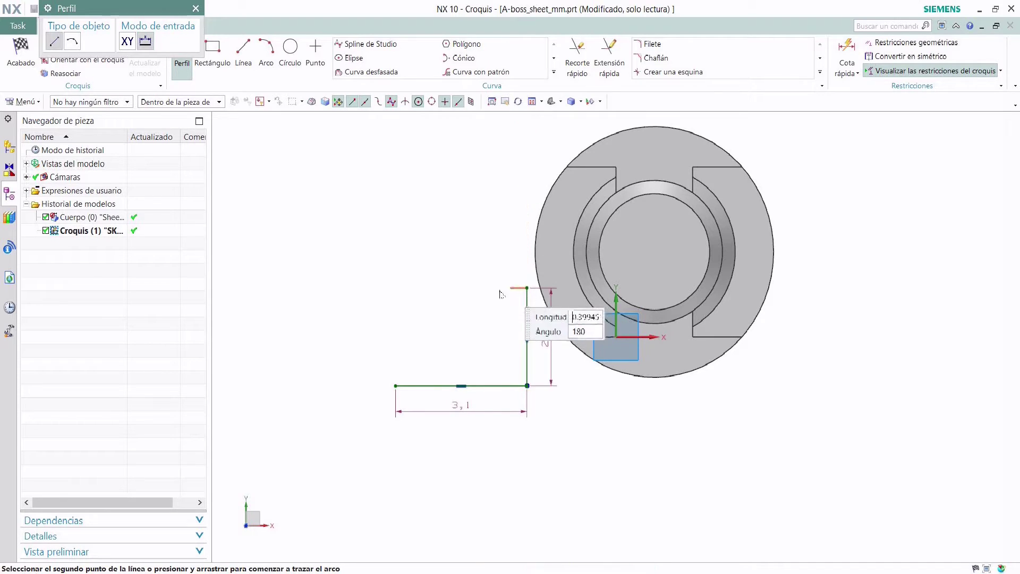
{"action": "left_click", "coordinate": [461, 287]}
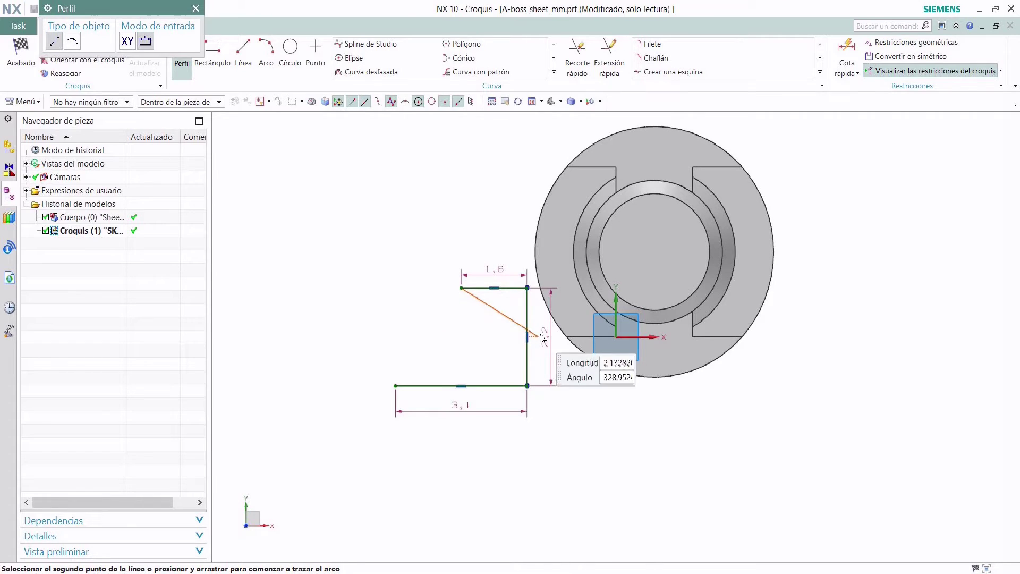
{"action": "key", "text": "Escape"}
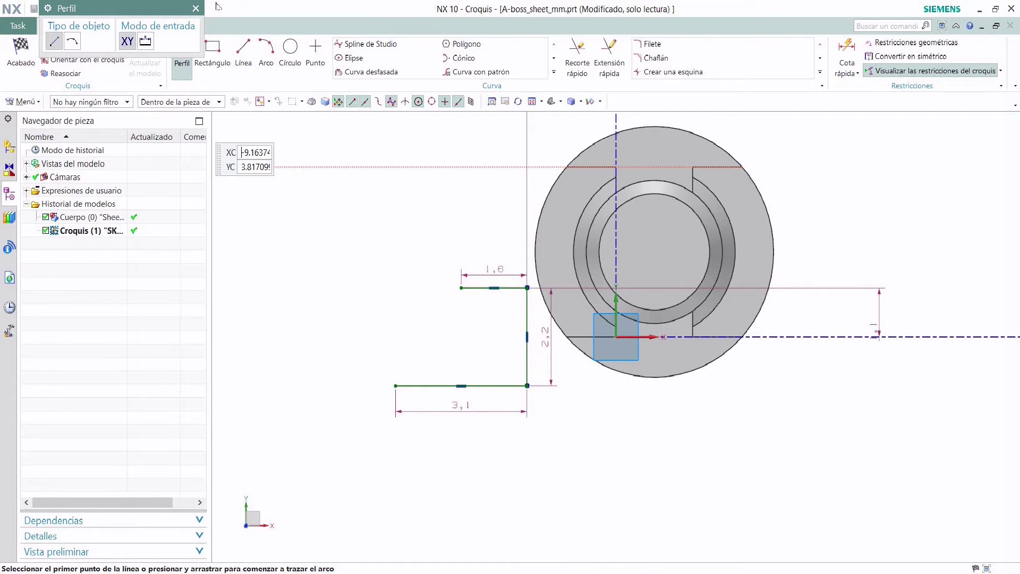
{"action": "left_click", "coordinate": [195, 9]}
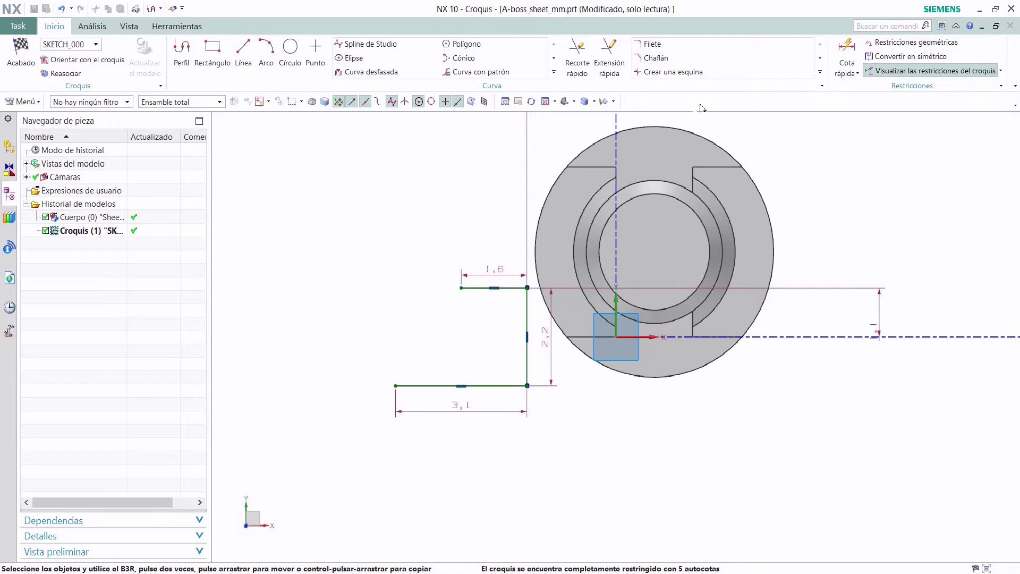
Turn off continuous automatic dimensioning (Acotación automática continua) for the sketch.
{"action": "left_click", "coordinate": [1002, 86]}
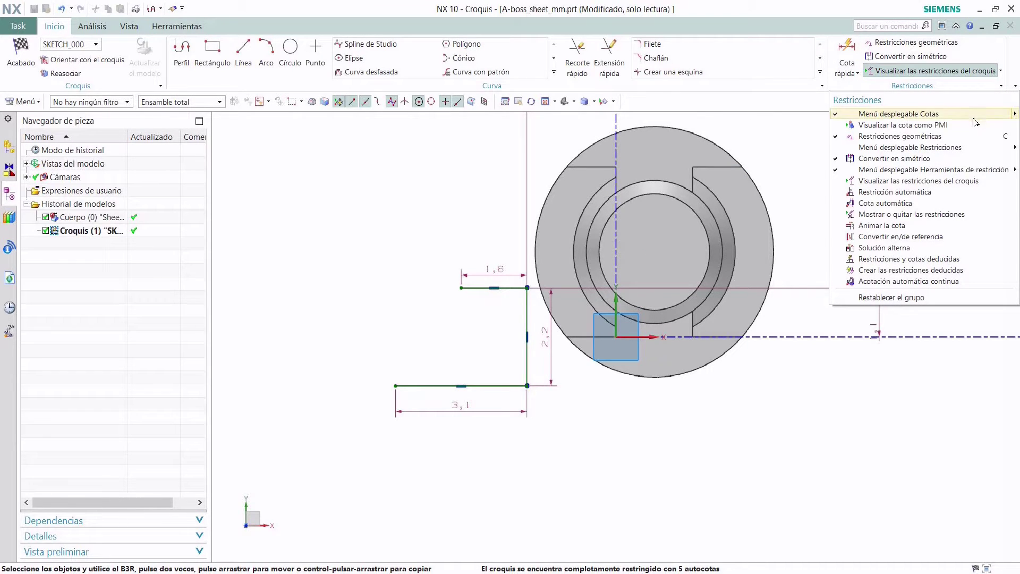
{"action": "mouse_move", "coordinate": [954, 170]}
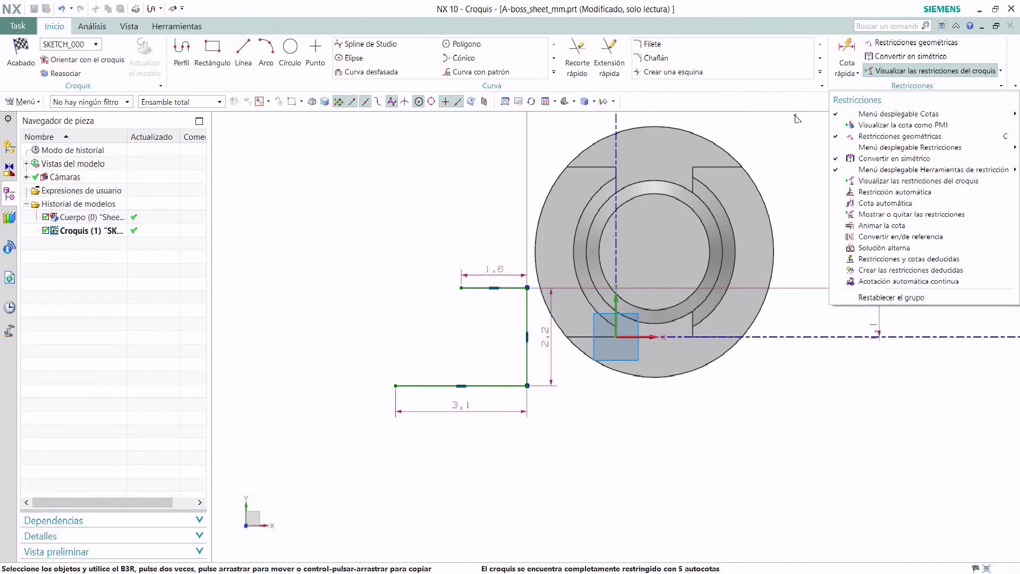
{"action": "left_click", "coordinate": [1001, 86]}
{"action": "left_click", "coordinate": [1001, 71]}
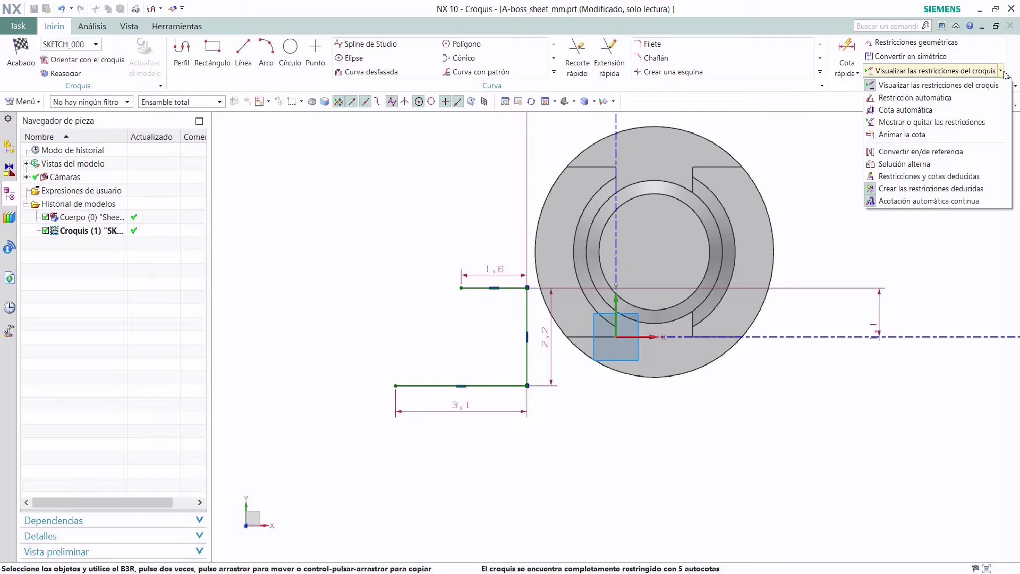
{"action": "left_click", "coordinate": [930, 201]}
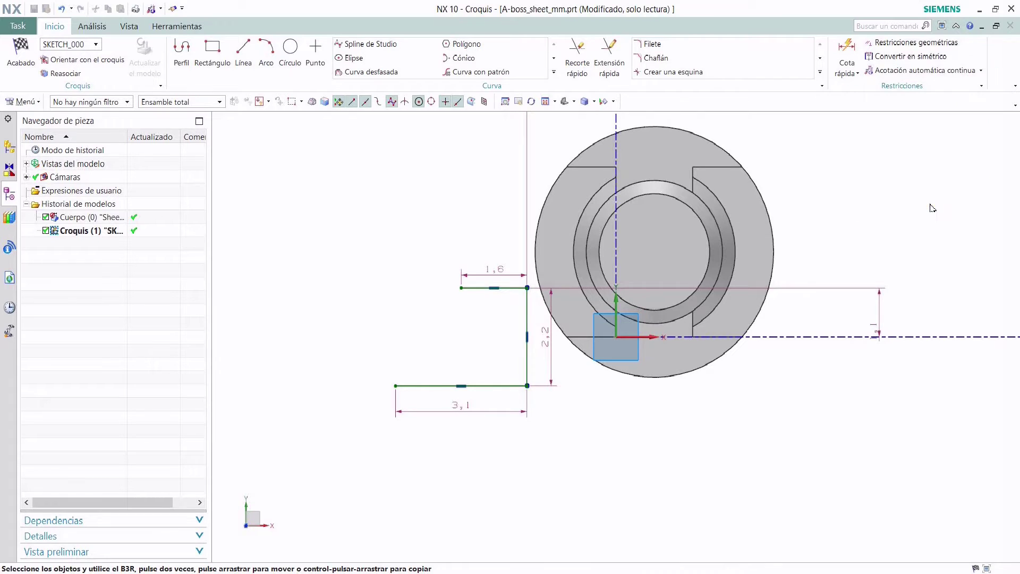
Delete the open three-line profile beside the part together with its dimensions.
{"action": "scroll", "coordinate": [777, 287], "scroll_direction": "down", "scroll_amount": 1}
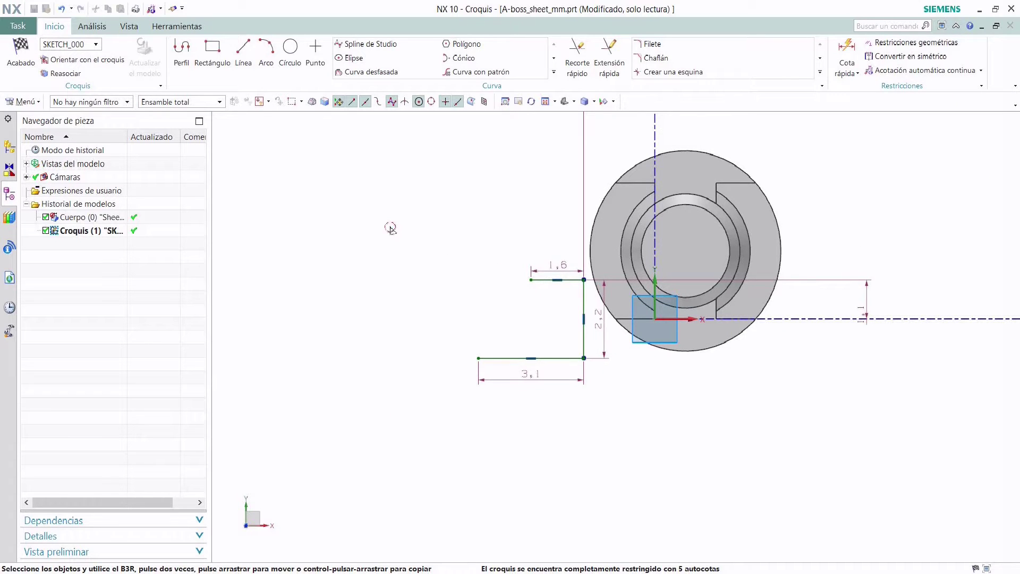
{"action": "left_click_drag", "start_coordinate": [391, 228], "coordinate": [619, 402]}
{"action": "key", "text": "Delete"}
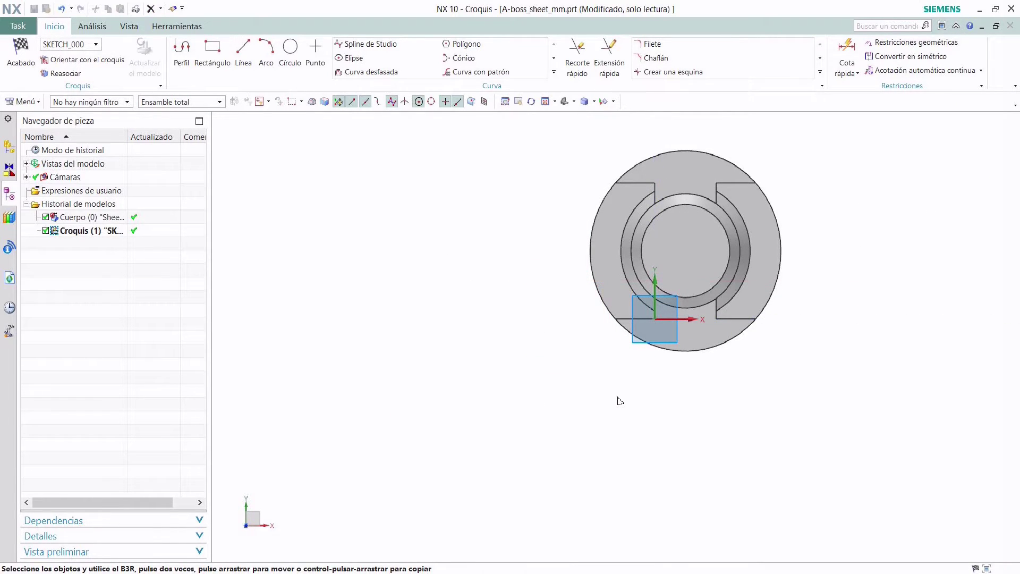
Sketch a closed profile of six lines beside the part, stepped on the side facing it and closed by a slanted line.
{"action": "left_click", "coordinate": [181, 53]}
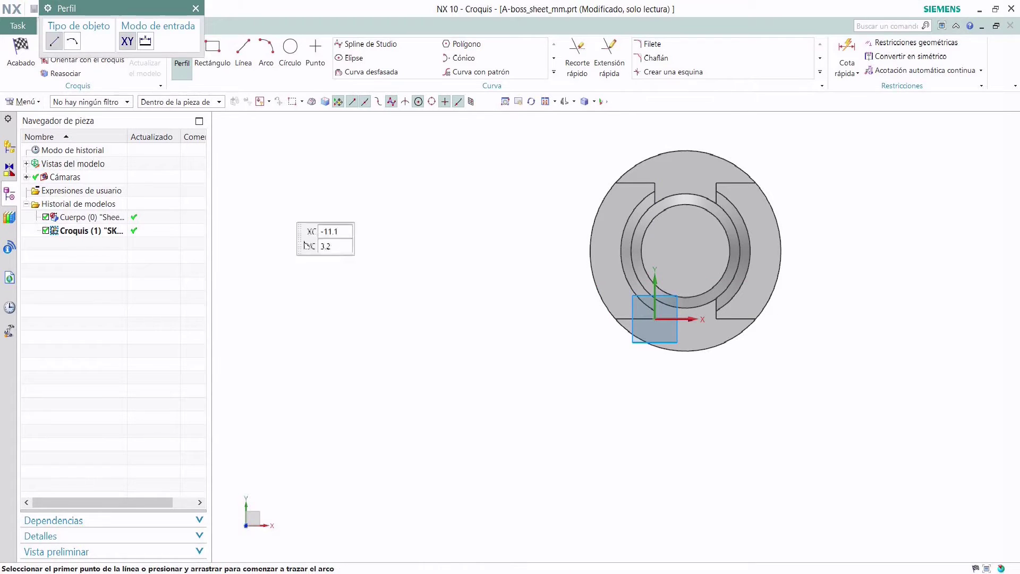
{"action": "left_click", "coordinate": [390, 366]}
{"action": "left_click", "coordinate": [520, 365]}
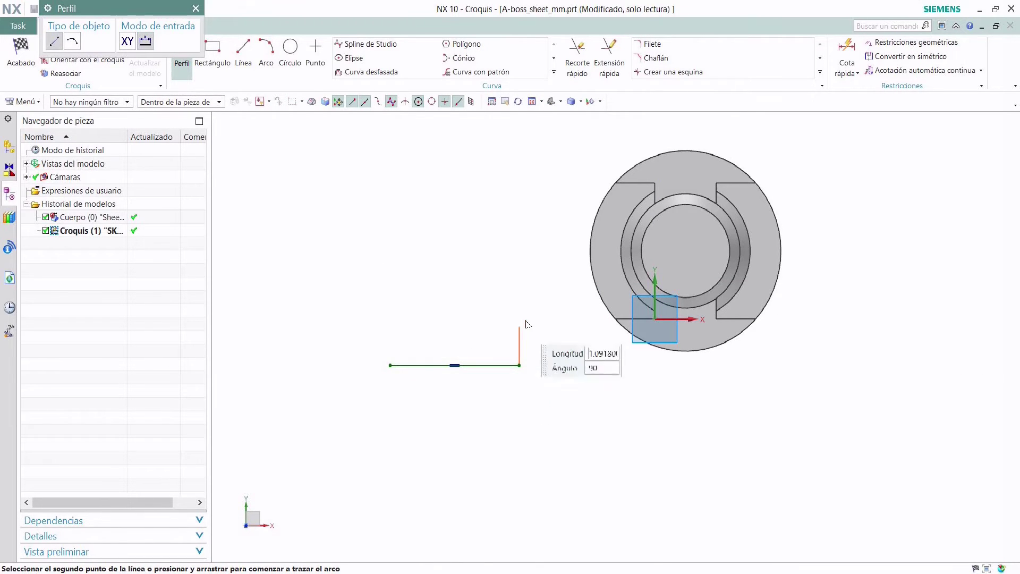
{"action": "left_click", "coordinate": [520, 262]}
{"action": "left_click", "coordinate": [563, 262]}
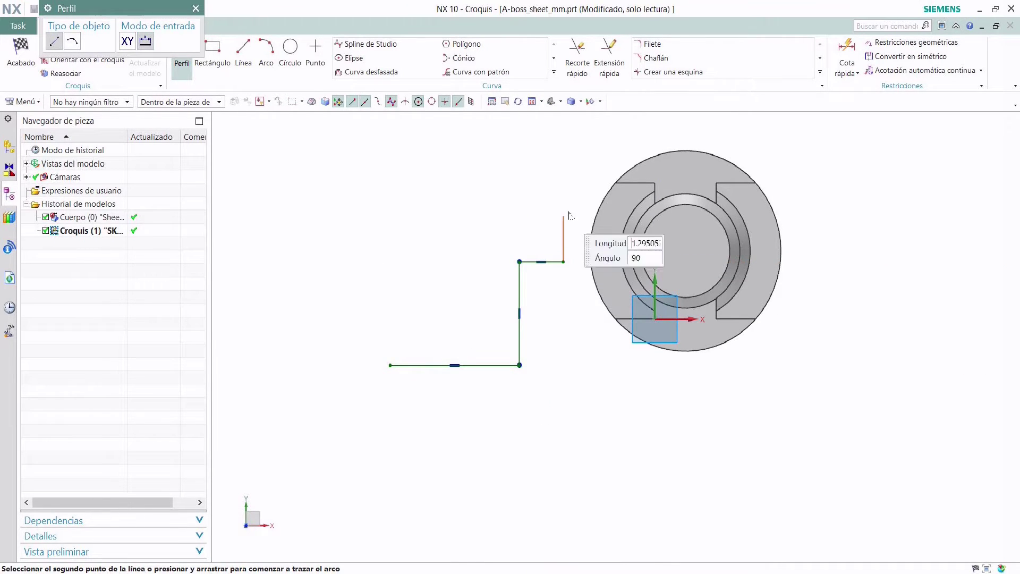
{"action": "left_click", "coordinate": [564, 173]}
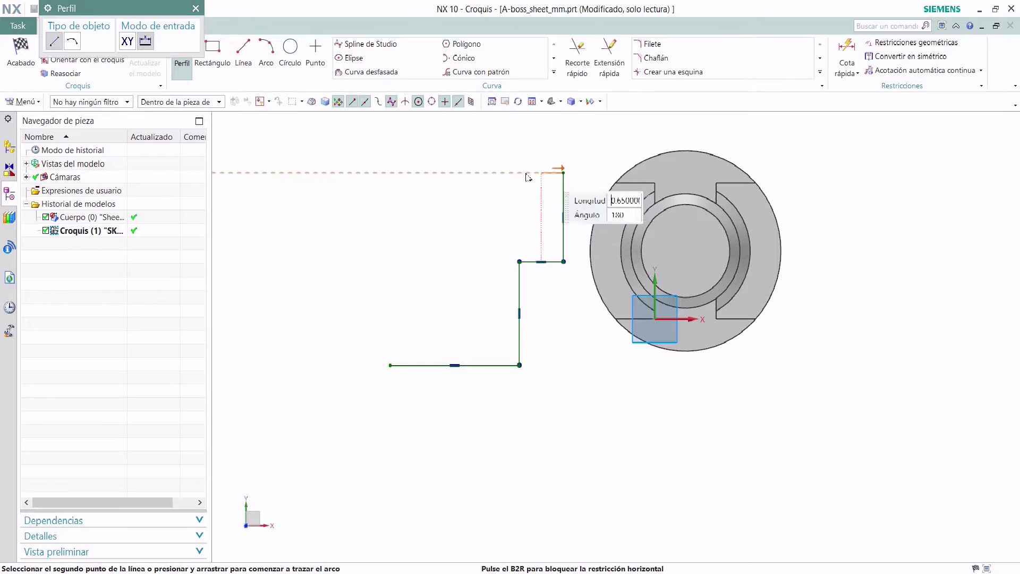
{"action": "left_click", "coordinate": [455, 174]}
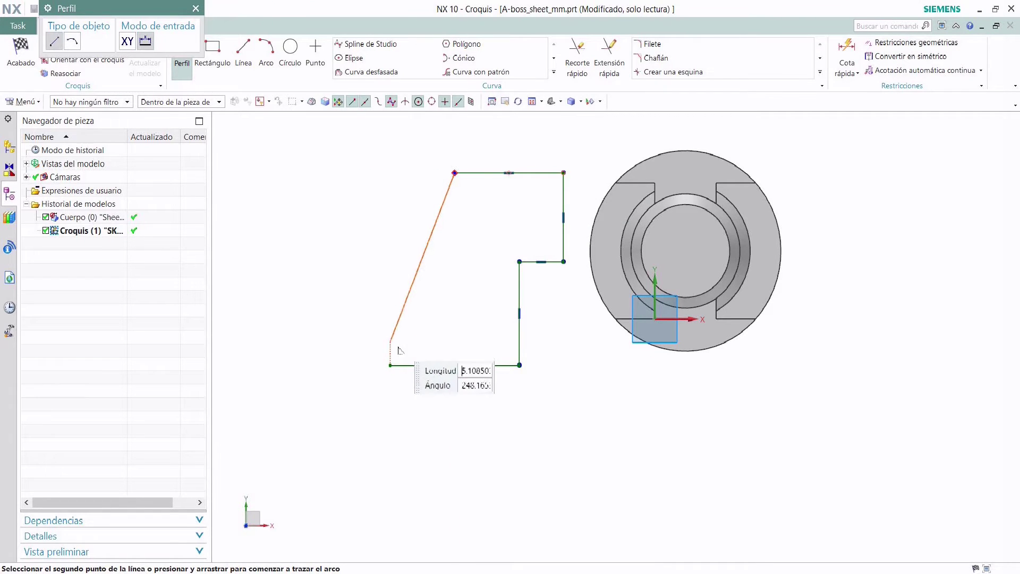
{"action": "left_click", "coordinate": [391, 365]}
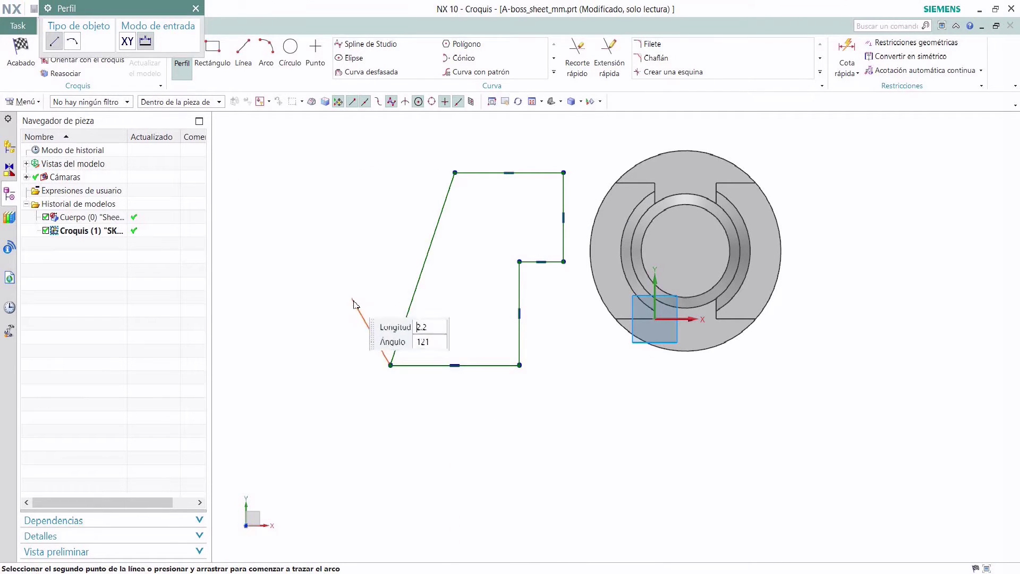
{"action": "right_click", "coordinate": [327, 248]}
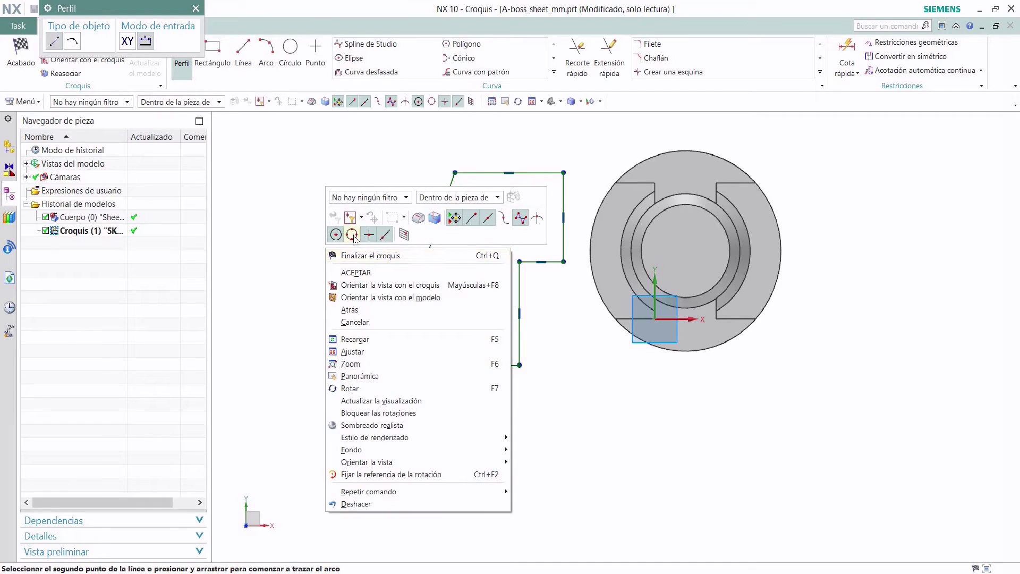
{"action": "left_click", "coordinate": [355, 272]}
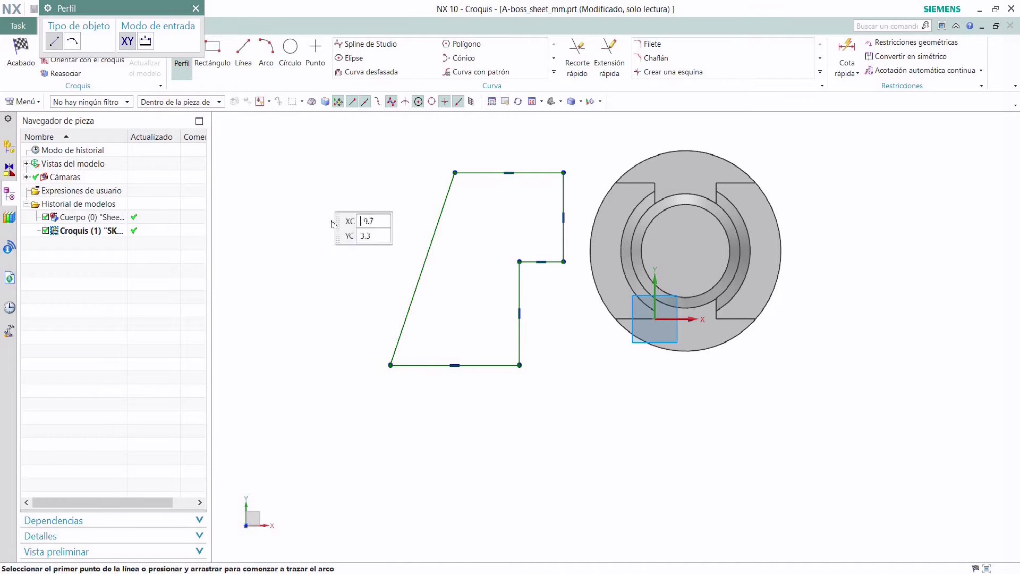
Sketch an open profile under and around the part: a horizontal line, a tangent arc and a short tangent line.
{"action": "left_click", "coordinate": [377, 418]}
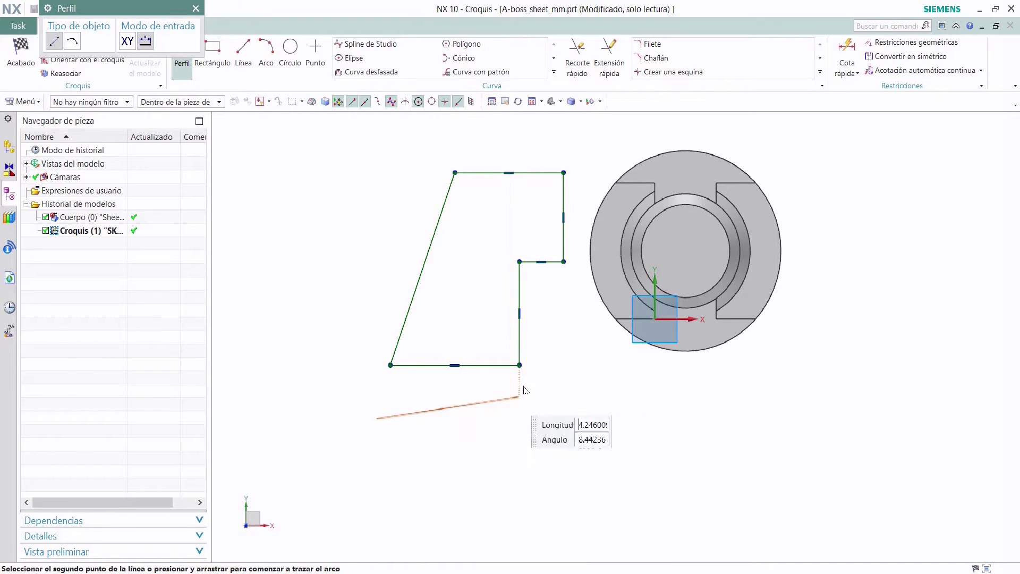
{"action": "left_click", "coordinate": [605, 418]}
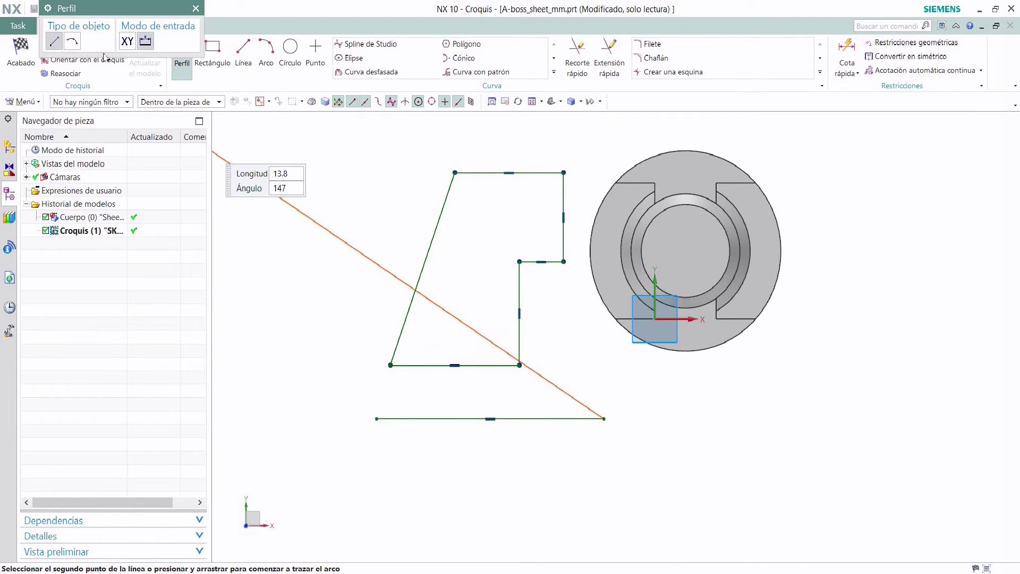
{"action": "left_click", "coordinate": [74, 42]}
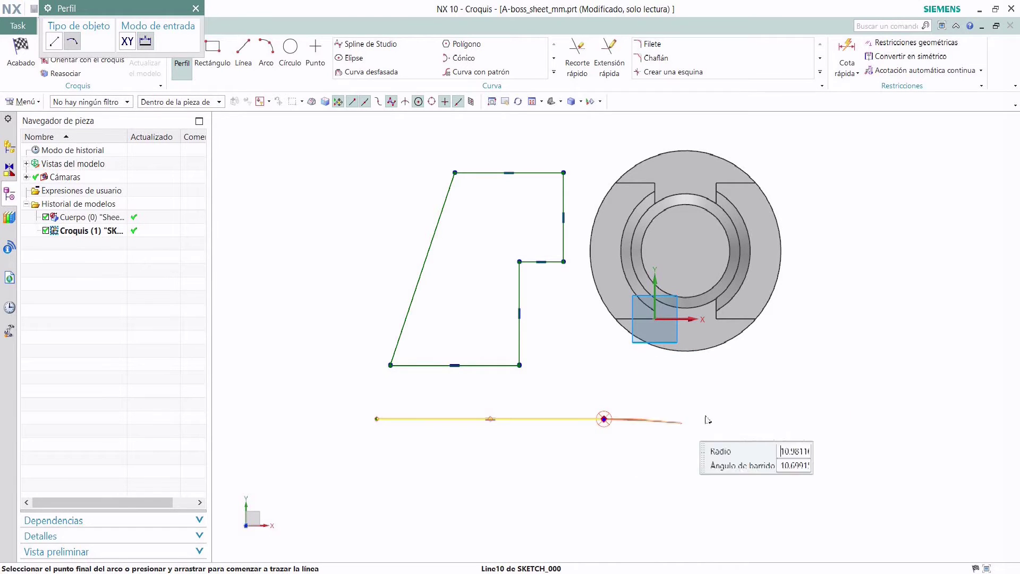
{"action": "left_click", "coordinate": [808, 269]}
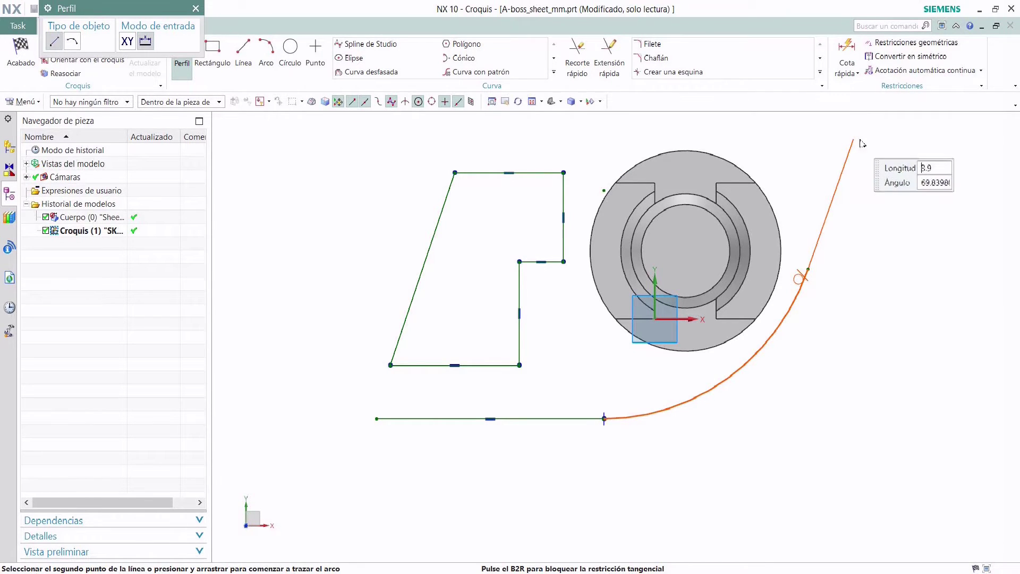
{"action": "type", "text": "4"}
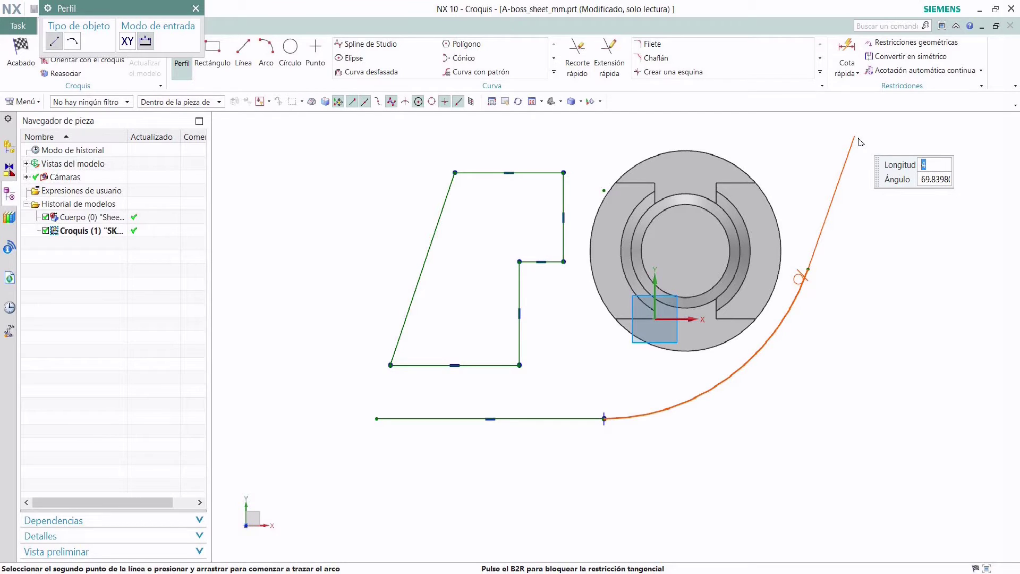
{"action": "left_click", "coordinate": [848, 171]}
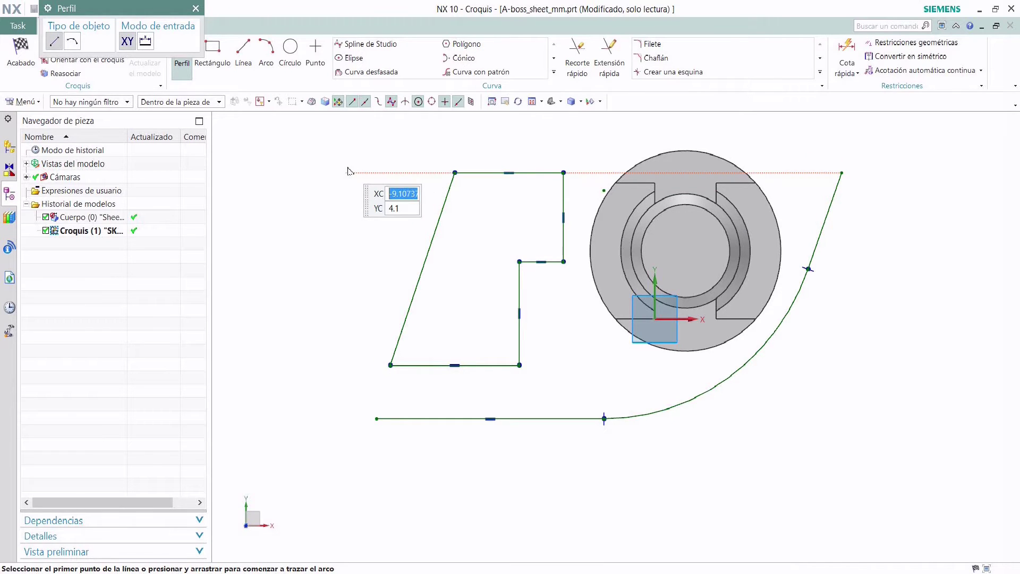
{"action": "key", "text": "Escape"}
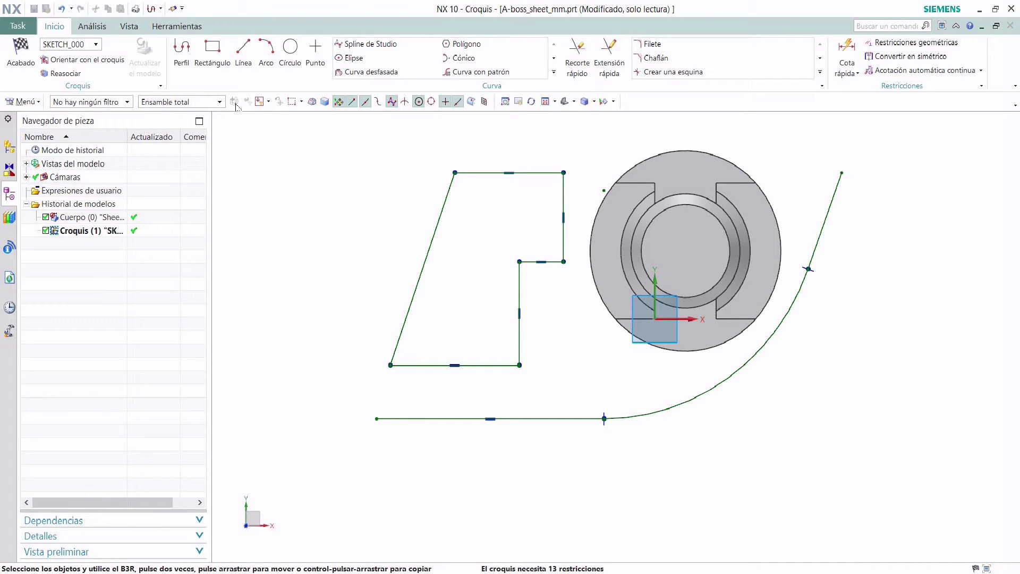
Draw a horizontal two-point rectangle beside the closed profile and a tilted three-point rectangle about 3.6 wide below it.
{"action": "left_click", "coordinate": [213, 52]}
{"action": "left_click", "coordinate": [283, 180]}
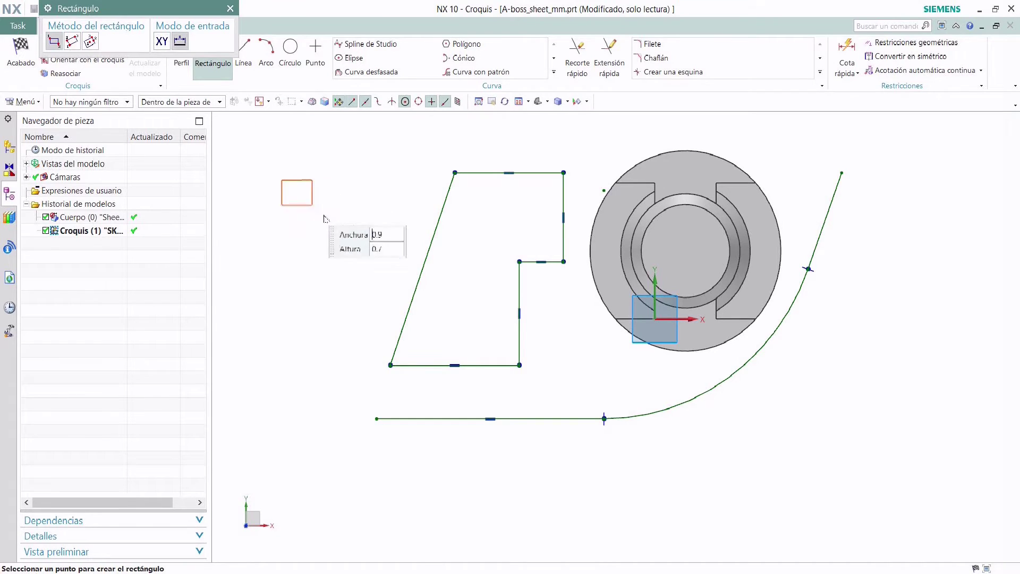
{"action": "left_click", "coordinate": [391, 253]}
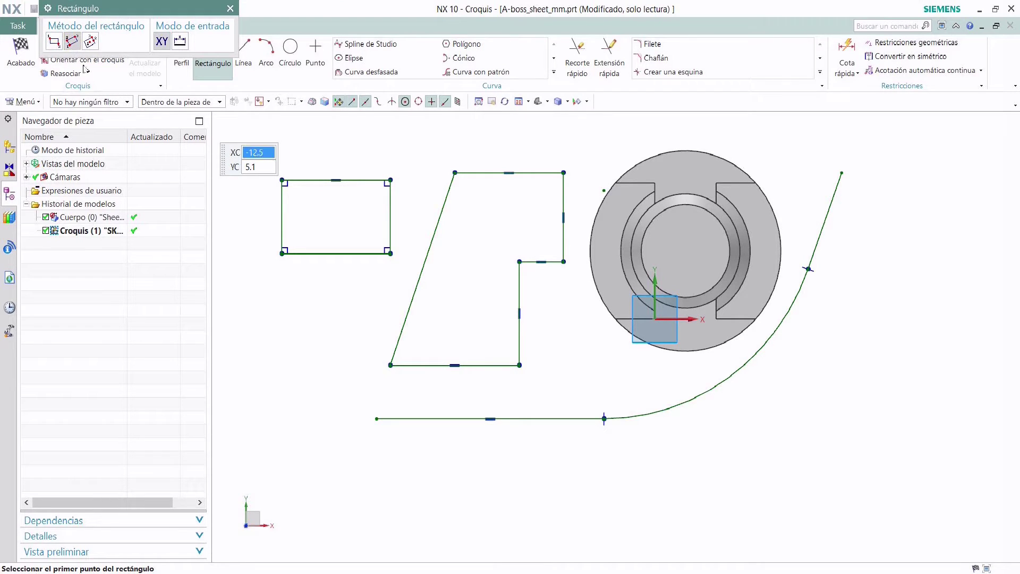
{"action": "left_click", "coordinate": [255, 366]}
{"action": "left_click", "coordinate": [362, 306]}
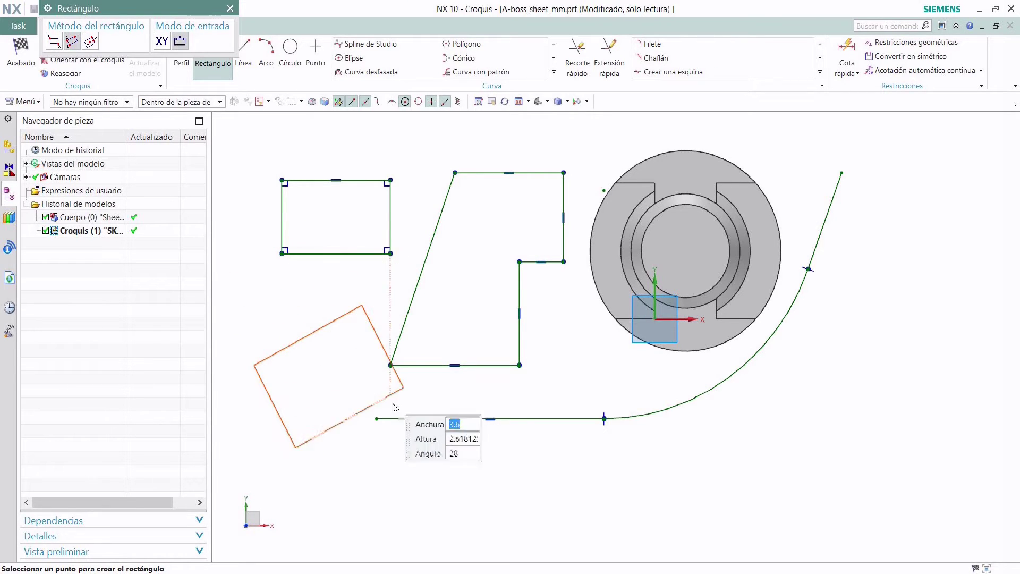
{"action": "left_click", "coordinate": [358, 365]}
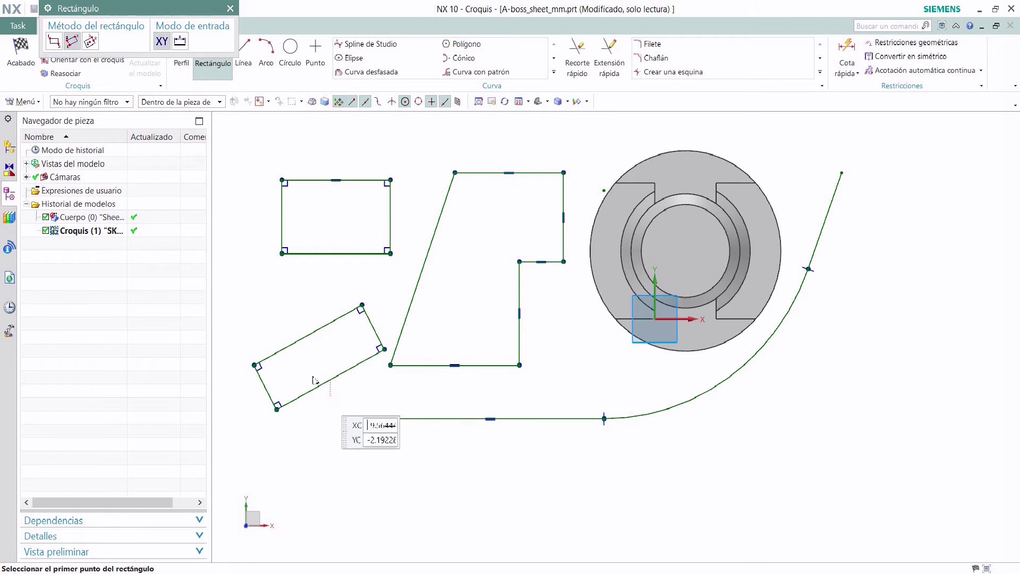
Draw a rectangle from its centre below the arc, about 6.6 wide and tilted about 16°.
{"action": "left_click", "coordinate": [92, 43]}
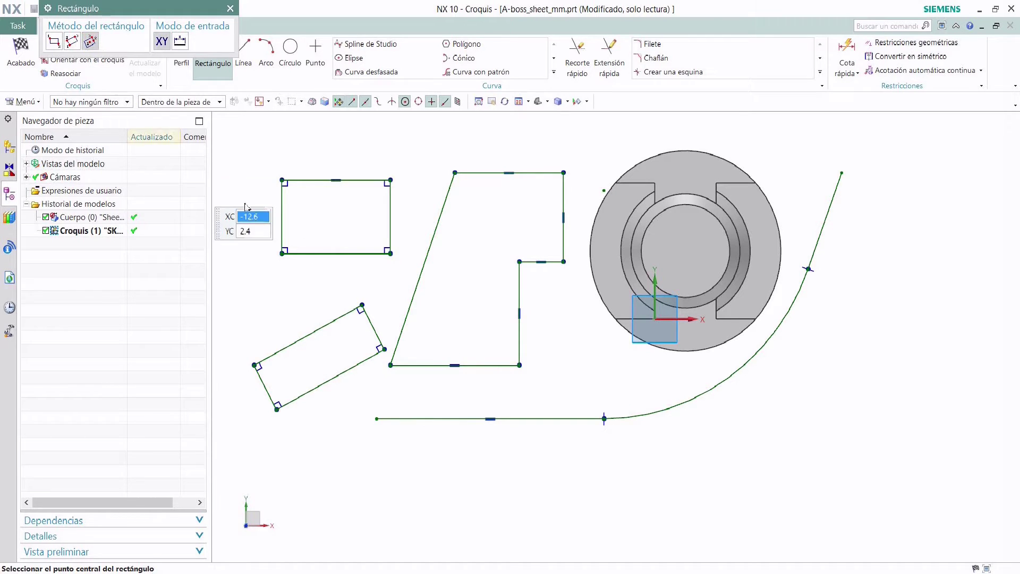
{"action": "left_click", "coordinate": [811, 472]}
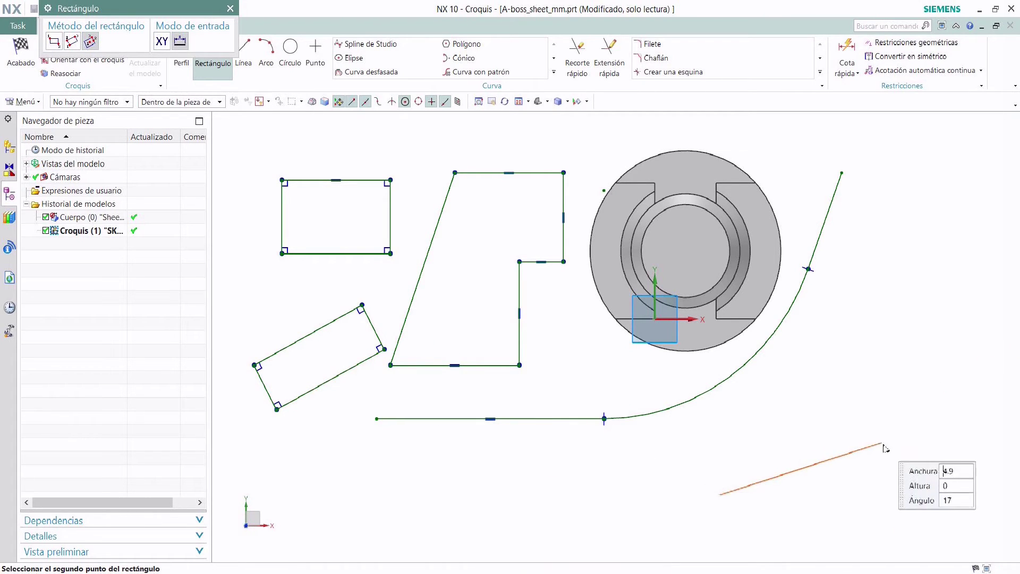
{"action": "left_click", "coordinate": [912, 440]}
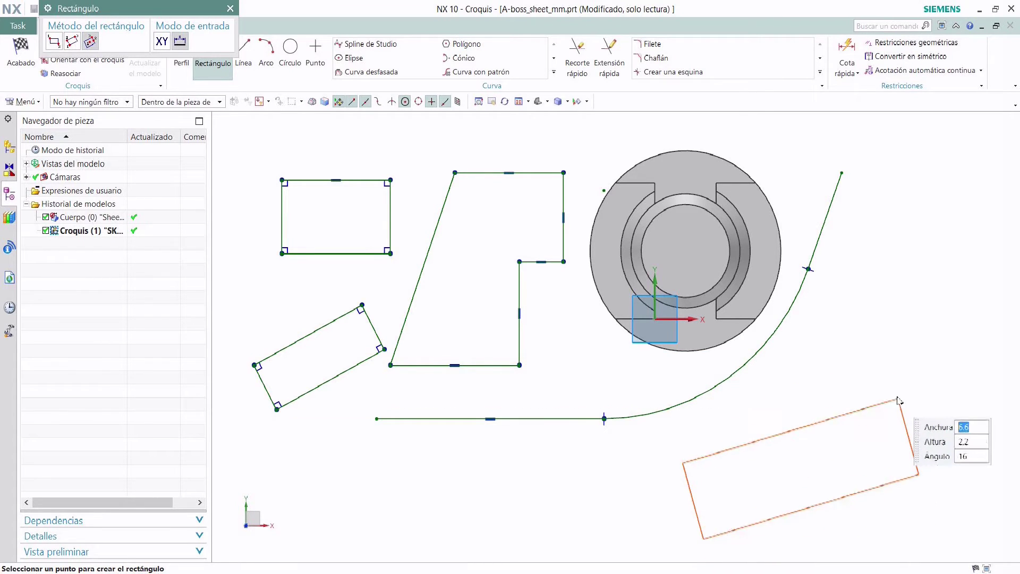
{"action": "left_click", "coordinate": [610, 467]}
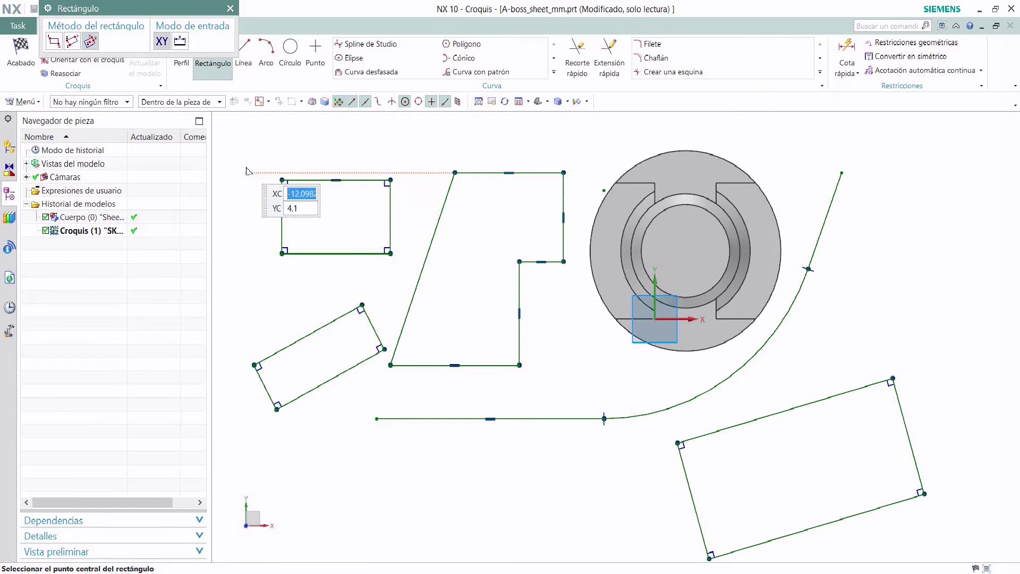
{"action": "key", "text": "Escape"}
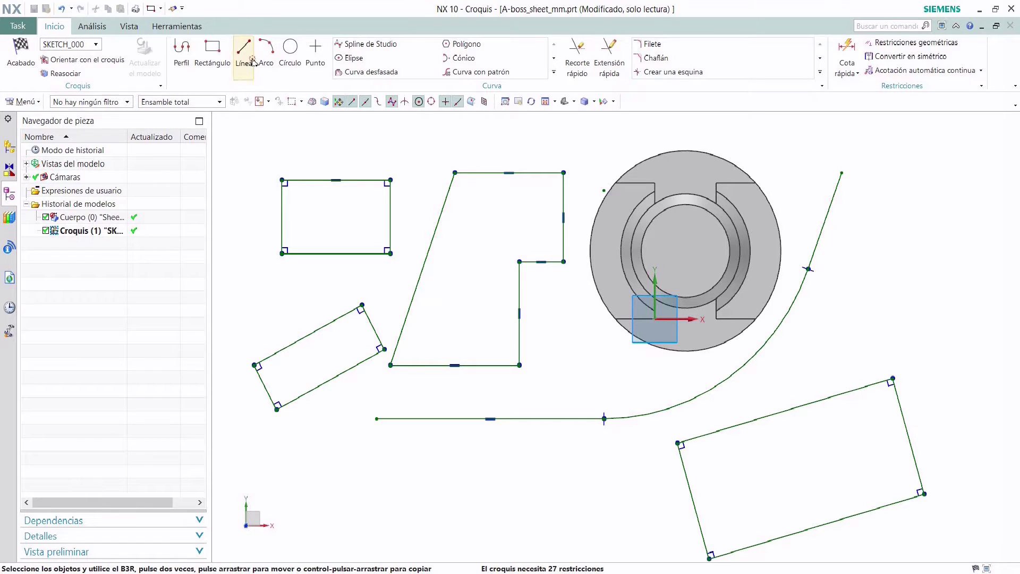
Draw three separate lines below the profiles: one slanted, one tangent to the large arc and one perpendicular to the slanted line.
{"action": "left_click", "coordinate": [253, 62]}
{"action": "left_click", "coordinate": [364, 471]}
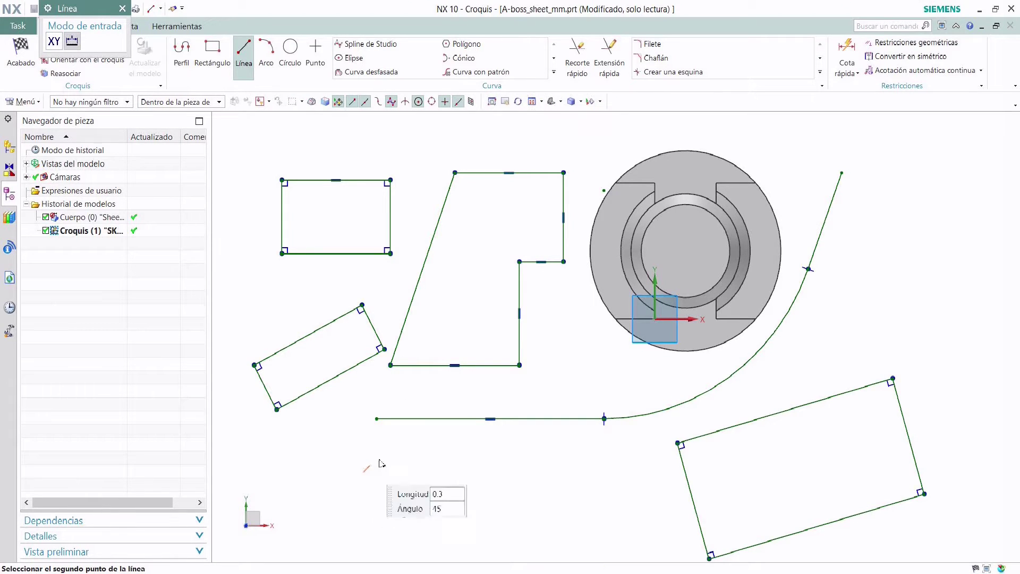
{"action": "left_click", "coordinate": [439, 441]}
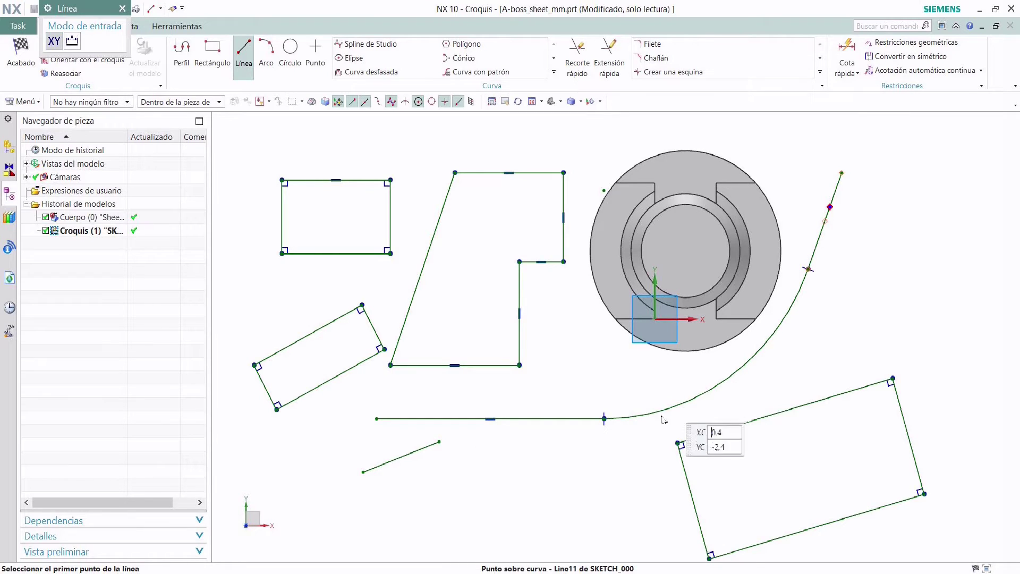
{"action": "left_click", "coordinate": [439, 494]}
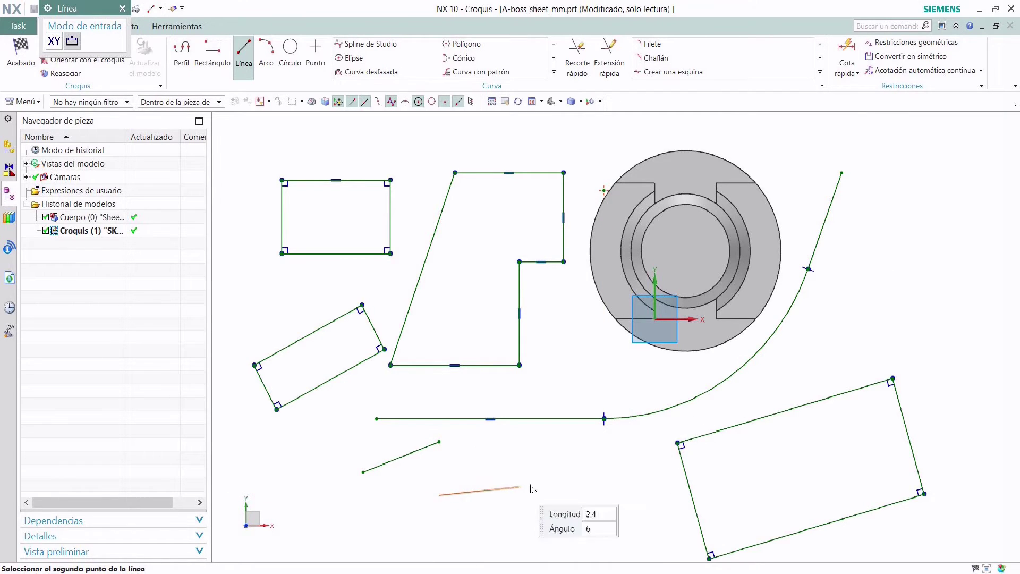
{"action": "left_click", "coordinate": [678, 406]}
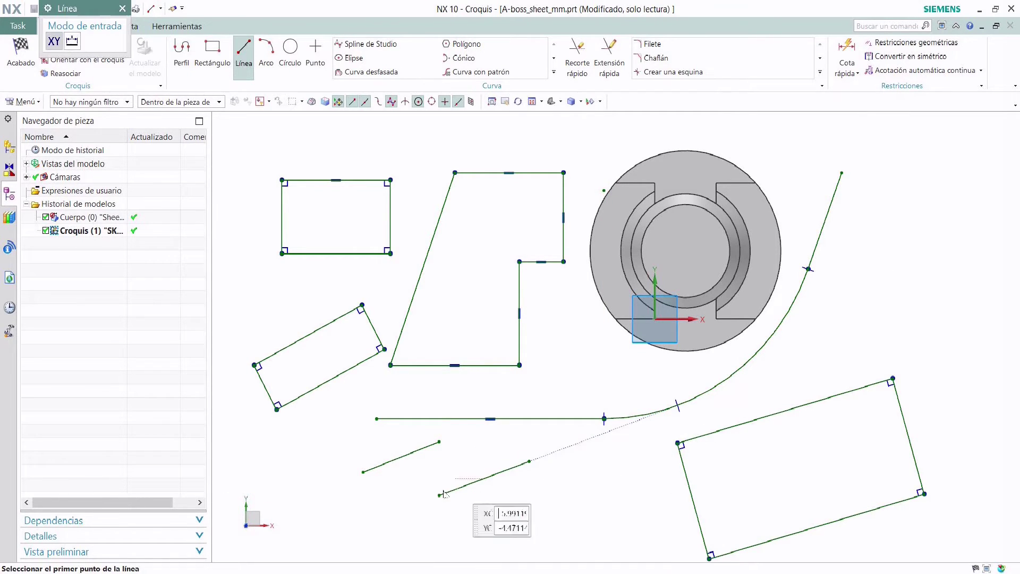
{"action": "left_click", "coordinate": [332, 495]}
{"action": "left_click", "coordinate": [312, 441]}
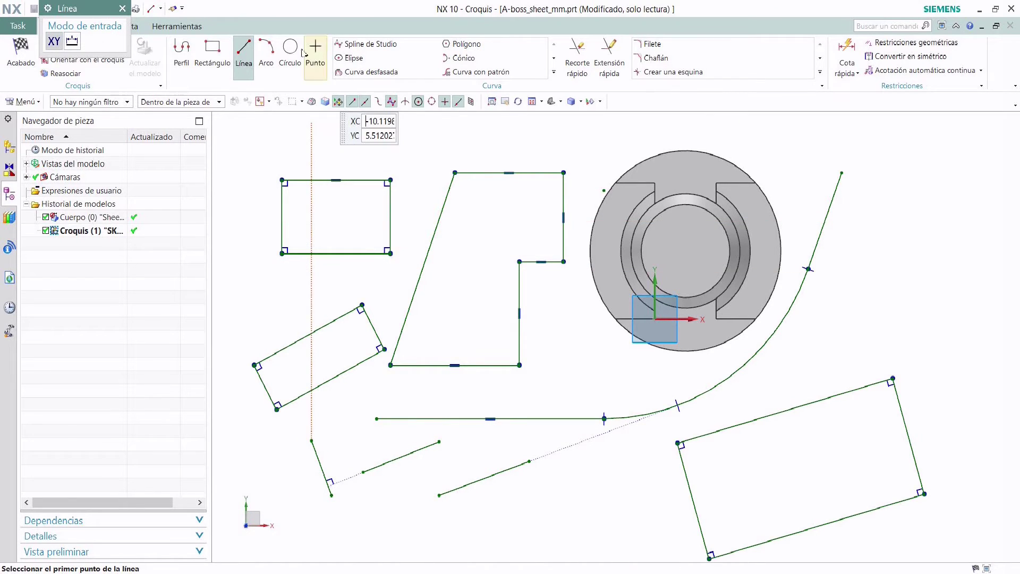
Draw a three-point arc with a radius of about 2.9 above the open profile, beside the boss part.
{"action": "left_click", "coordinate": [264, 54]}
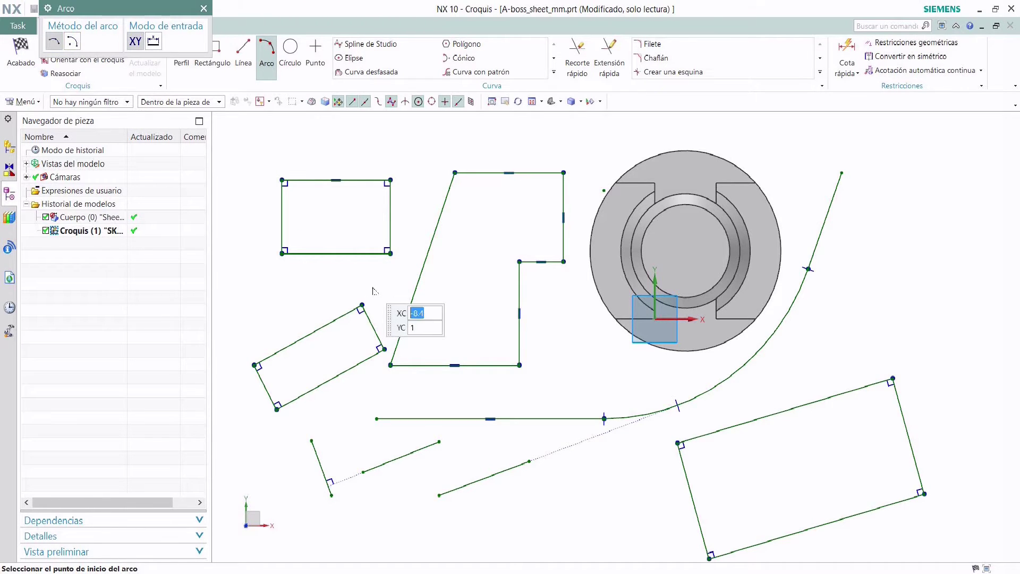
{"action": "left_click", "coordinate": [782, 160]}
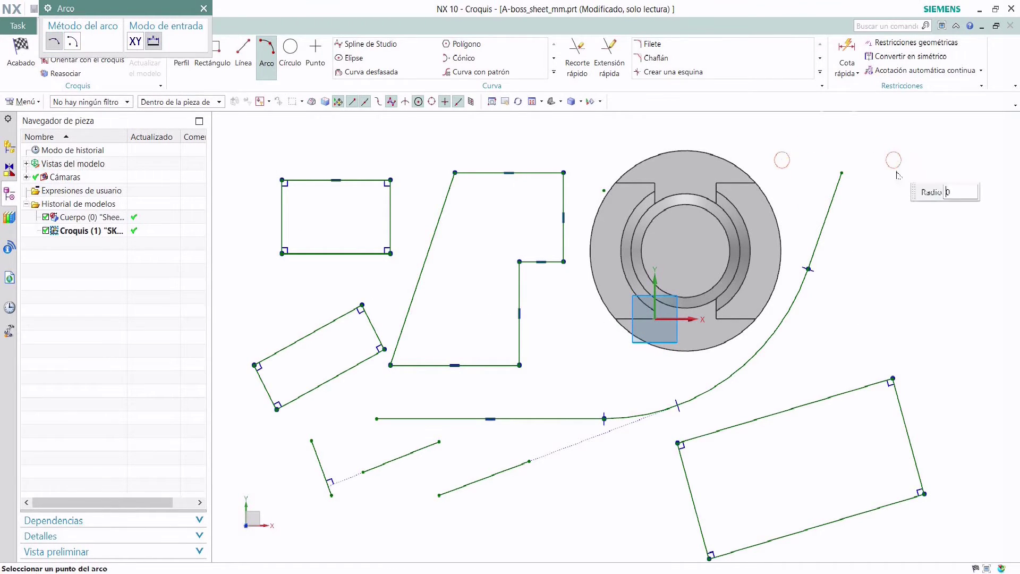
{"action": "left_click", "coordinate": [936, 266]}
{"action": "left_click", "coordinate": [932, 226]}
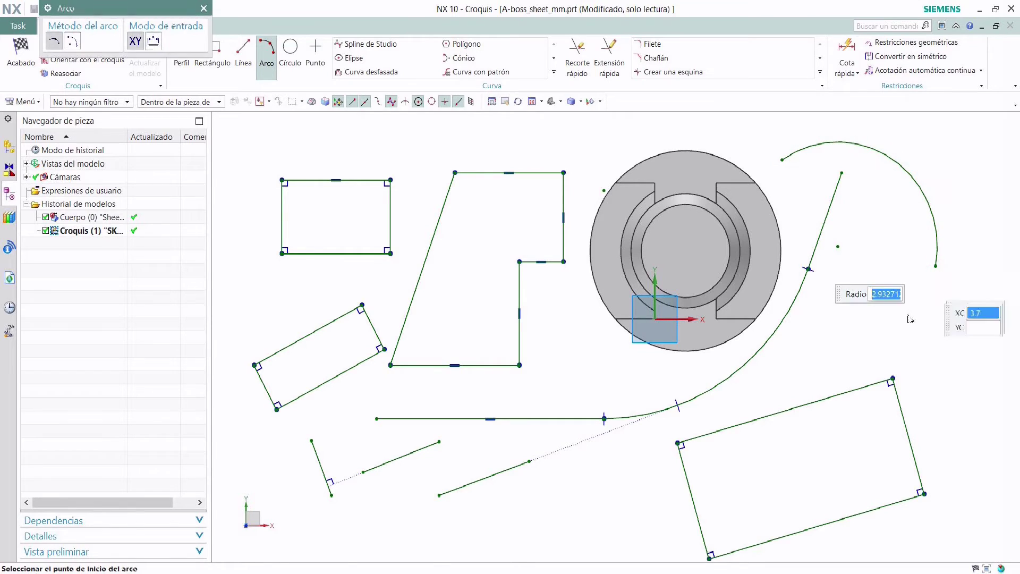
Draw an arc by centre and endpoints above the closed profile.
{"action": "left_click", "coordinate": [76, 44]}
{"action": "scroll", "coordinate": [326, 268], "scroll_direction": "down", "scroll_amount": 1}
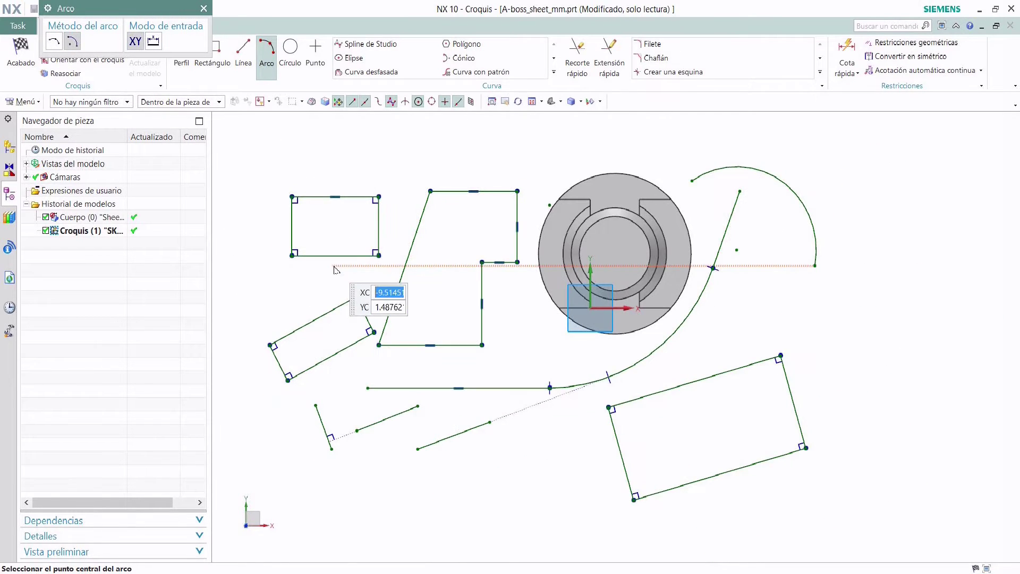
{"action": "left_click", "coordinate": [472, 161]}
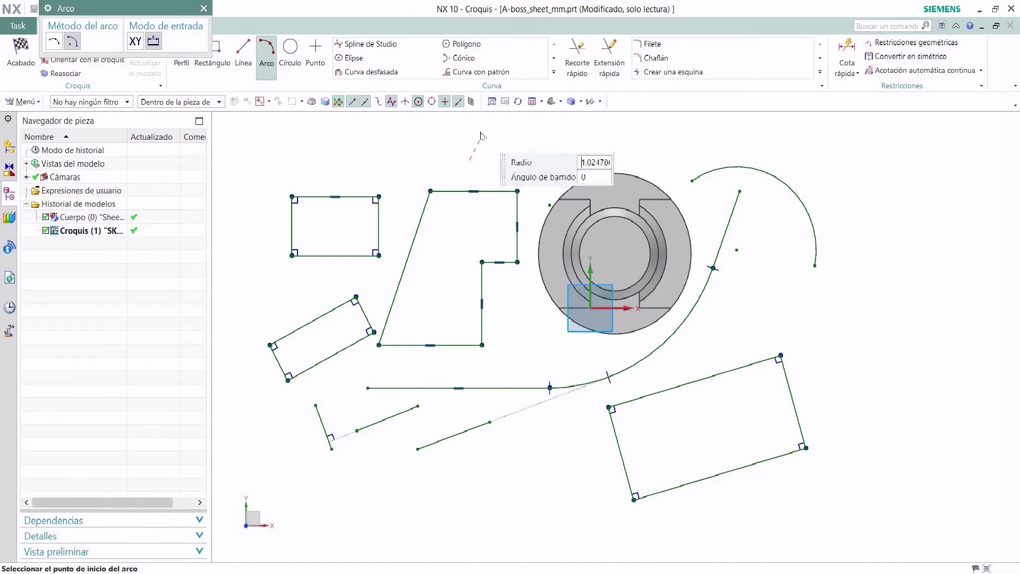
{"action": "left_click", "coordinate": [407, 137]}
{"action": "left_click", "coordinate": [540, 168]}
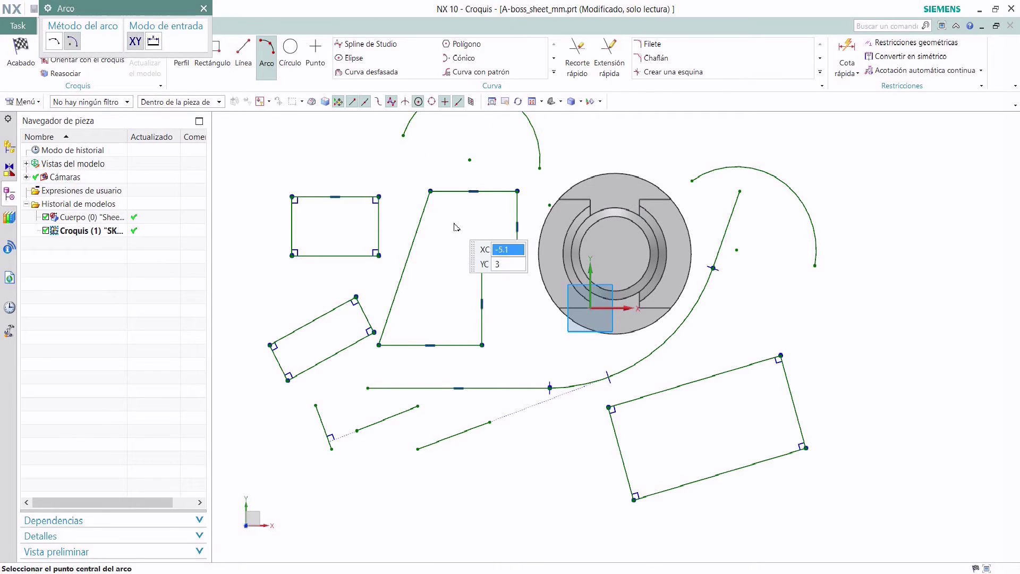
{"action": "key", "text": "Escape"}
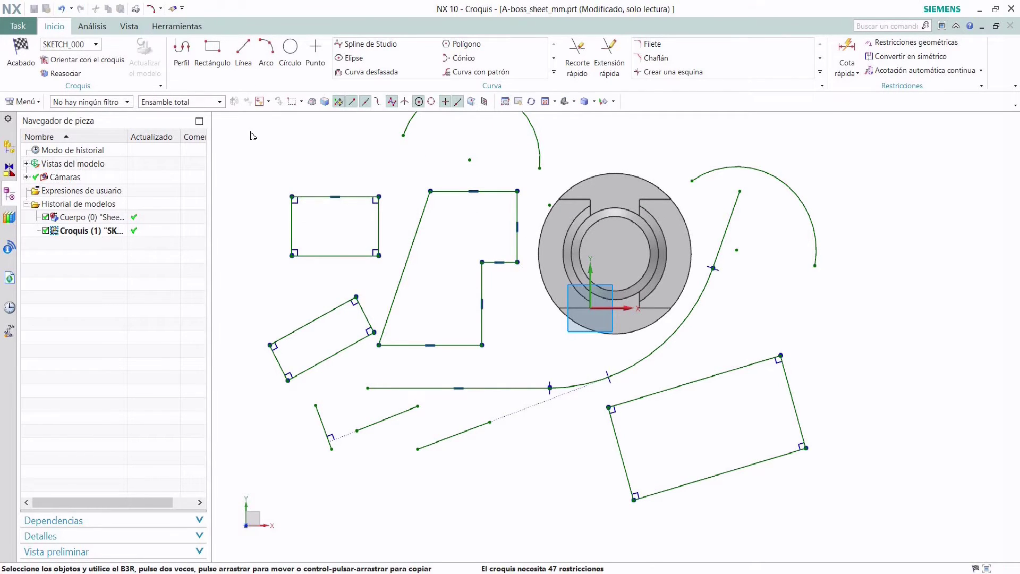
Draw a circle centred on the horizontal rectangle's upper-right corner and passing through its upper-left corner.
{"action": "left_click", "coordinate": [292, 60]}
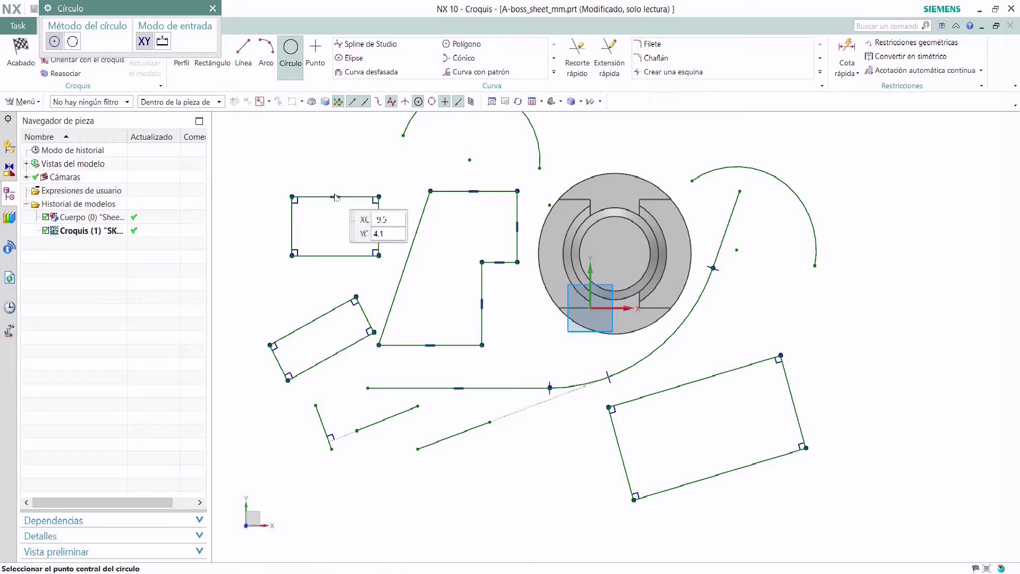
{"action": "left_click", "coordinate": [379, 196]}
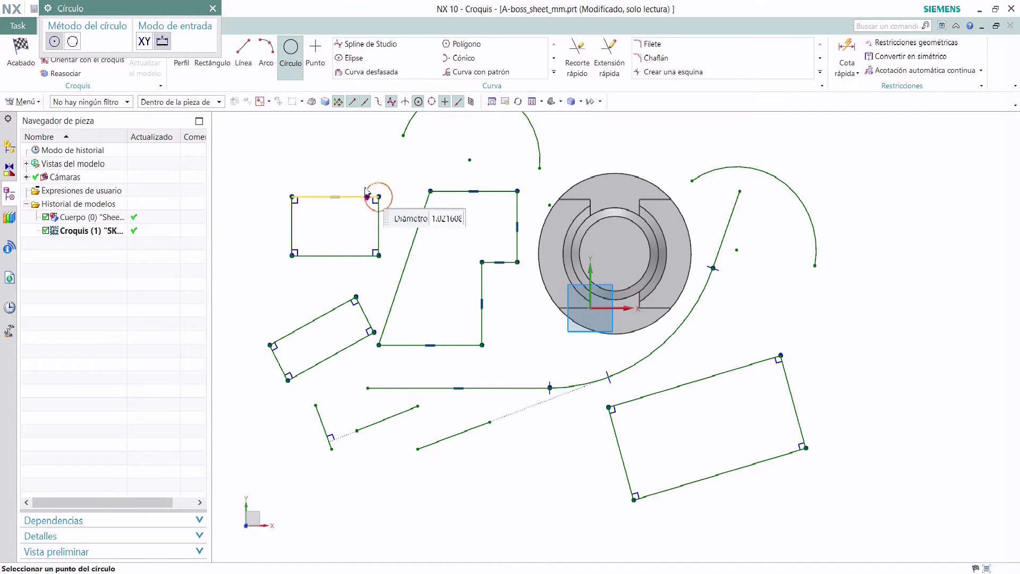
{"action": "left_click", "coordinate": [291, 197]}
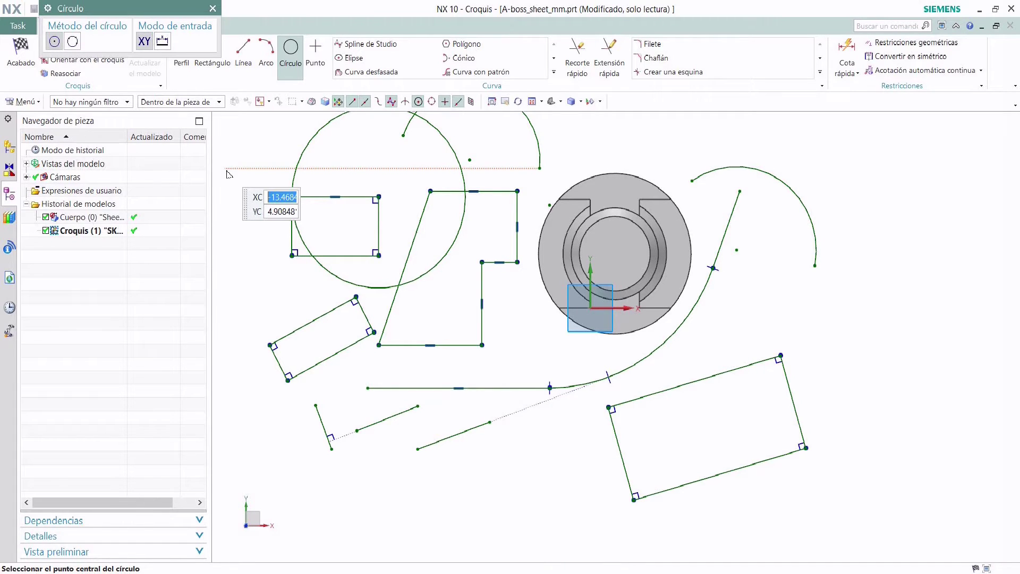
{"action": "left_click", "coordinate": [73, 41]}
{"action": "left_click", "coordinate": [540, 468]}
{"action": "left_click", "coordinate": [688, 448]}
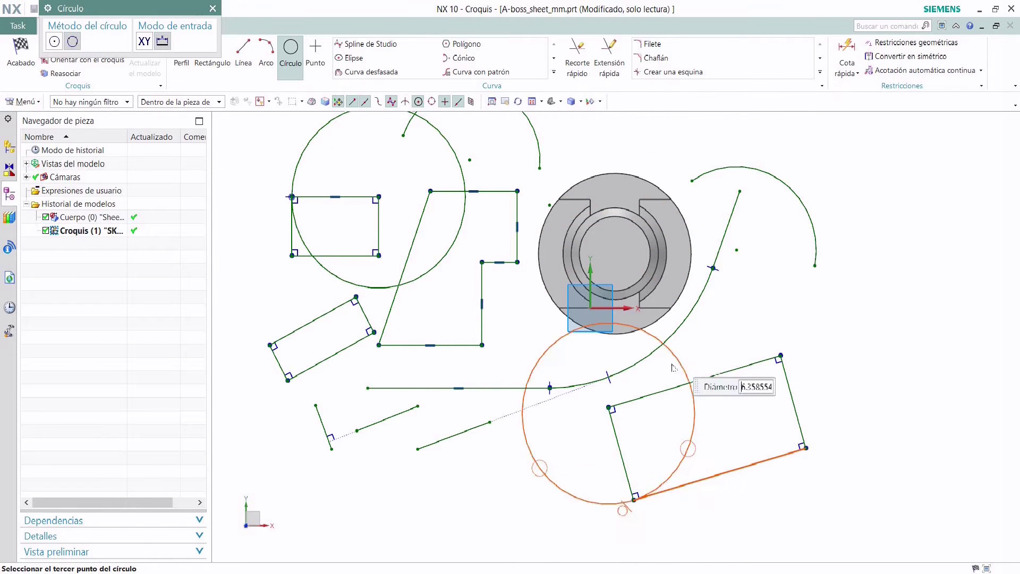
{"action": "key", "text": "Escape"}
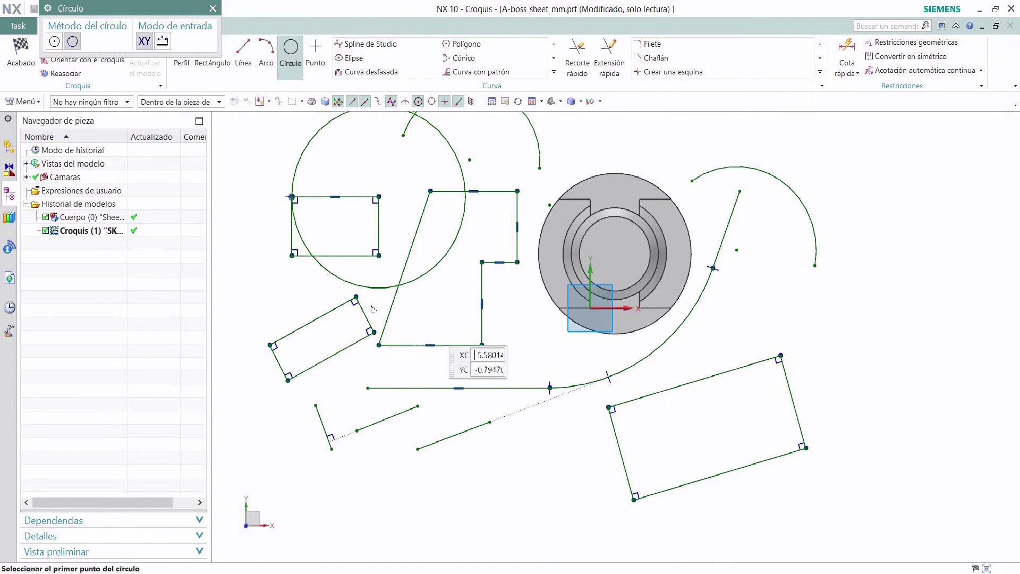
{"action": "key", "text": "Escape"}
Place three separate sketch points between the three-point arc and the large tilted rectangle.
{"action": "left_click", "coordinate": [321, 59]}
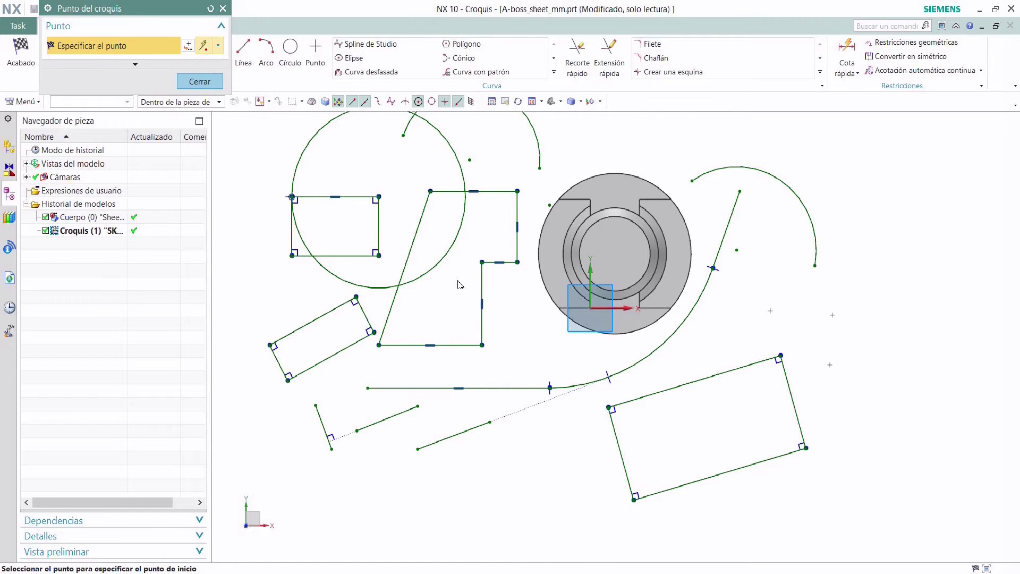
{"action": "key", "text": "Escape"}
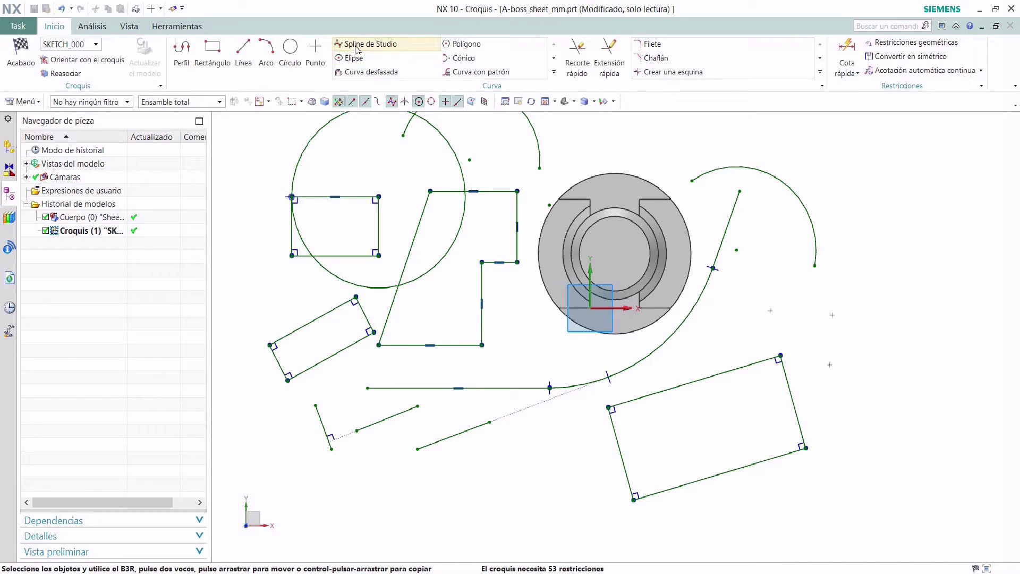
Try a degree 3 Studio Spline by poles, placing seven zigzag poles above the boss part and the three-point arc.
{"action": "left_click", "coordinate": [372, 46]}
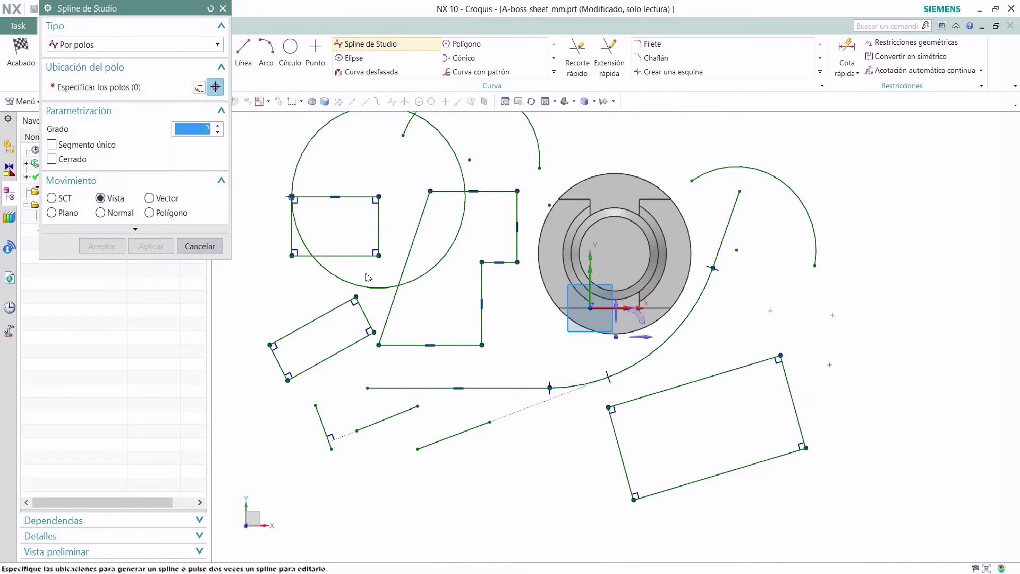
{"action": "scroll", "coordinate": [365, 279], "scroll_direction": "down", "scroll_amount": 4}
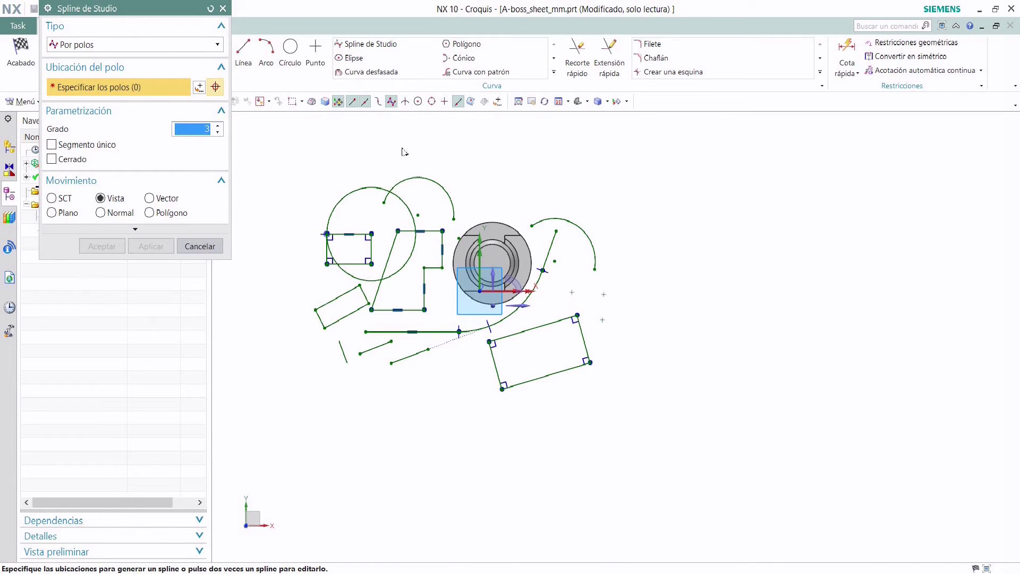
{"action": "scroll", "coordinate": [412, 143], "scroll_direction": "up", "scroll_amount": 2}
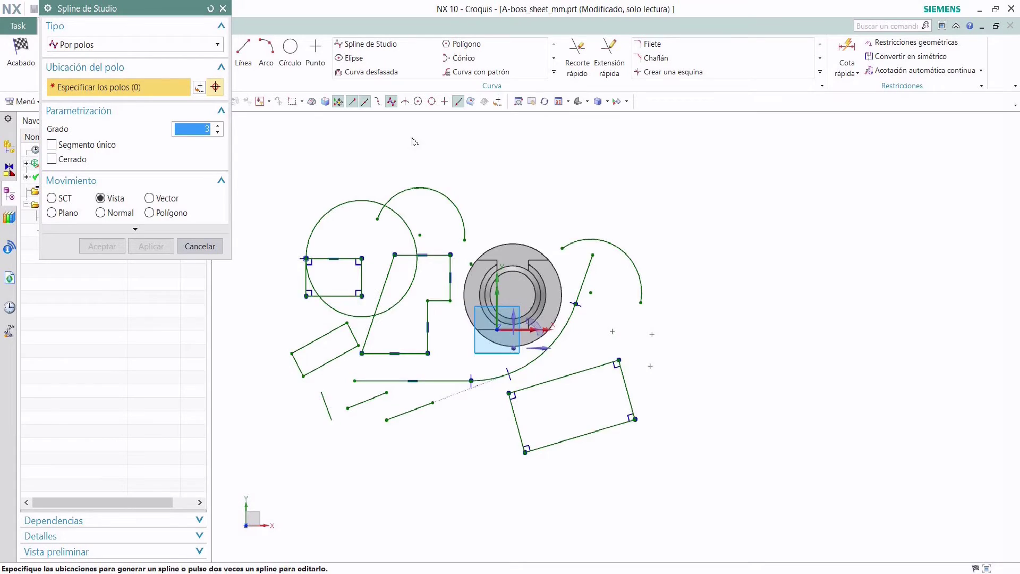
{"action": "left_click", "coordinate": [219, 46]}
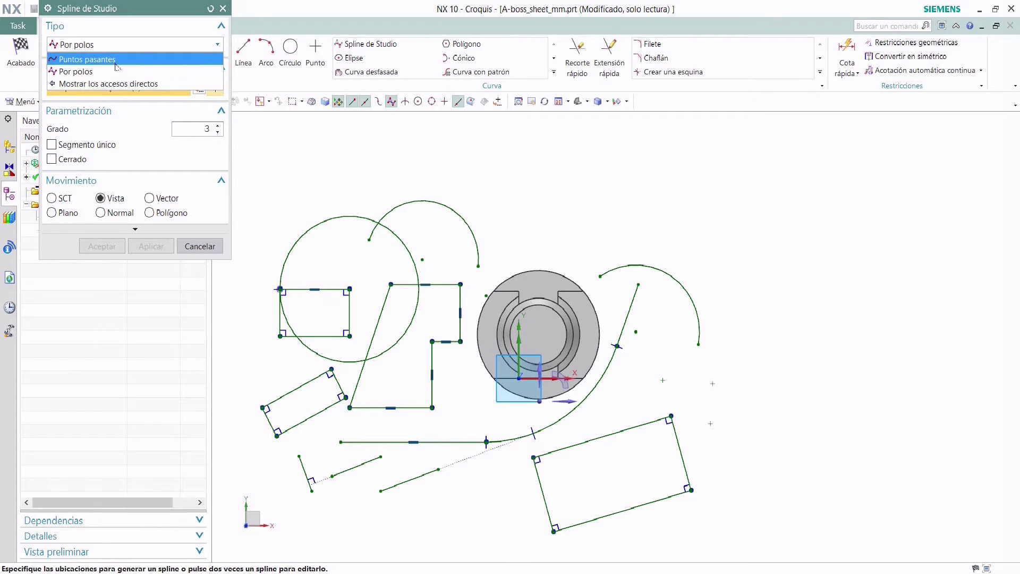
{"action": "left_click", "coordinate": [94, 72]}
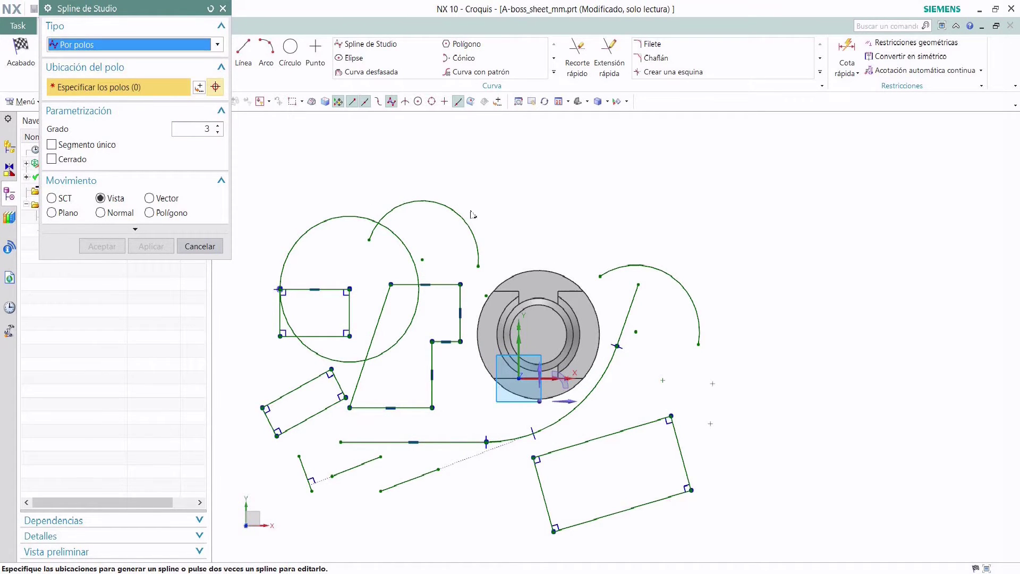
{"action": "left_click", "coordinate": [535, 240]}
{"action": "left_click", "coordinate": [585, 153]}
{"action": "left_click", "coordinate": [631, 237]}
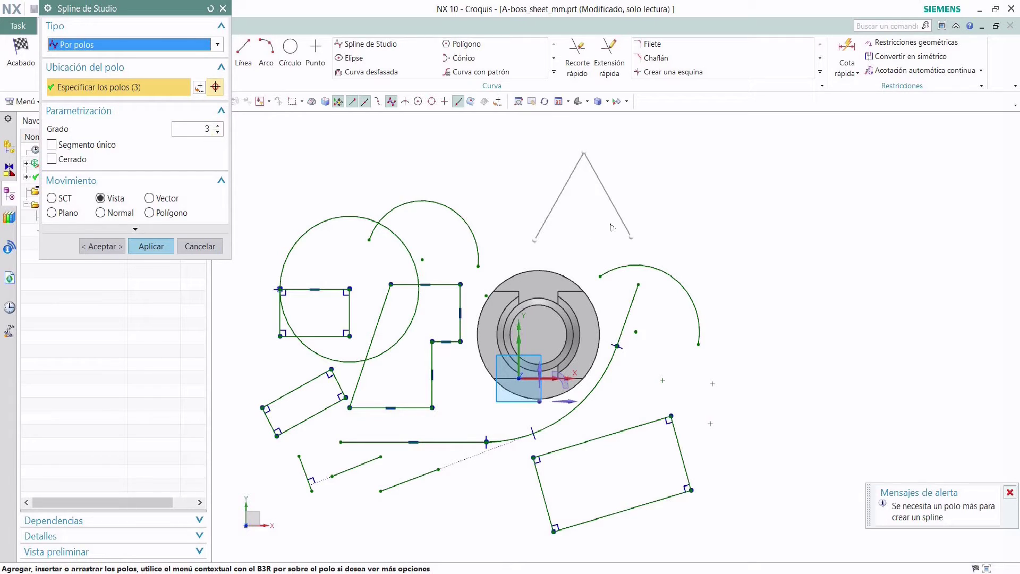
{"action": "left_click", "coordinate": [683, 169]}
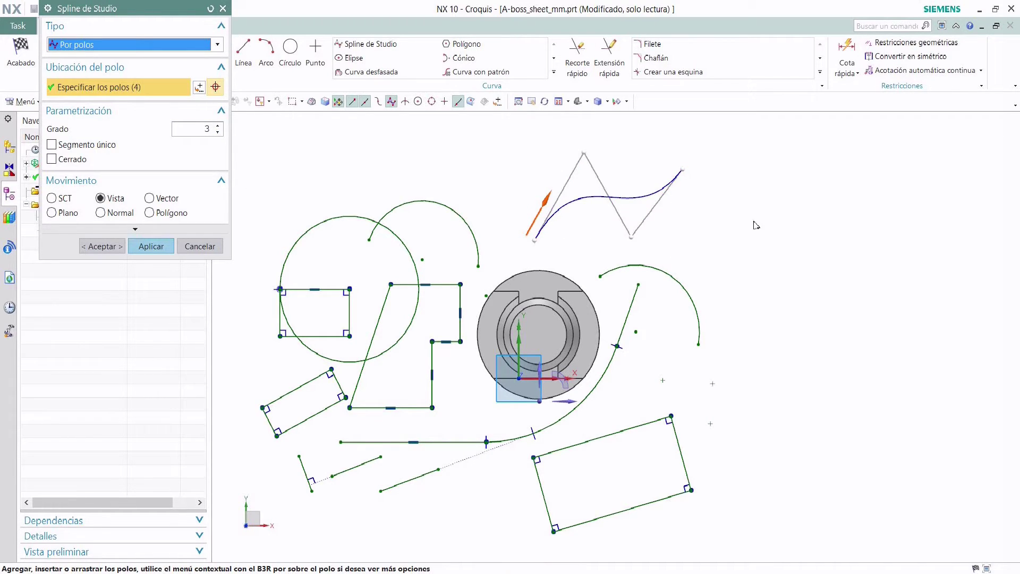
{"action": "left_click", "coordinate": [764, 235]}
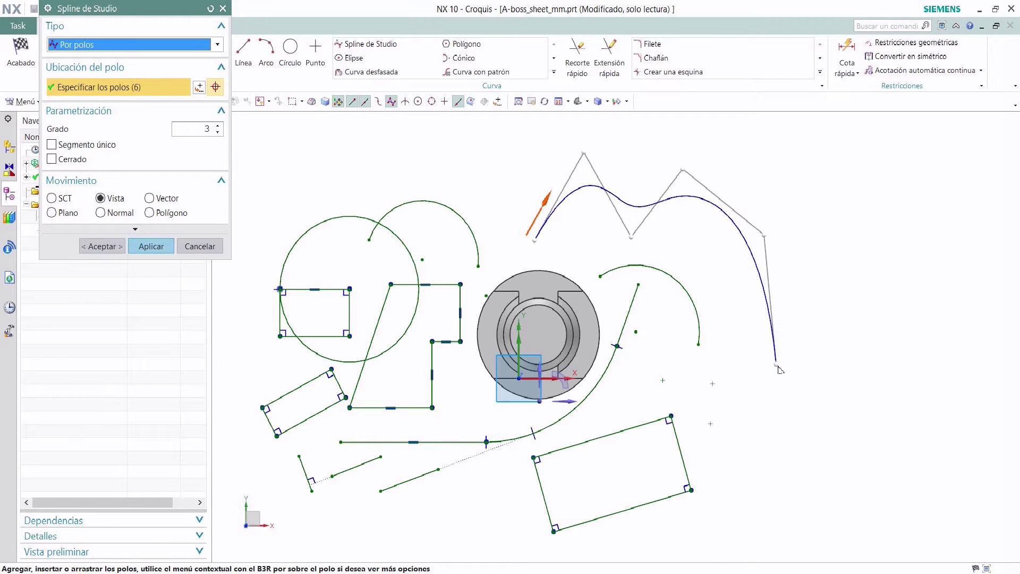
{"action": "left_click", "coordinate": [856, 181]}
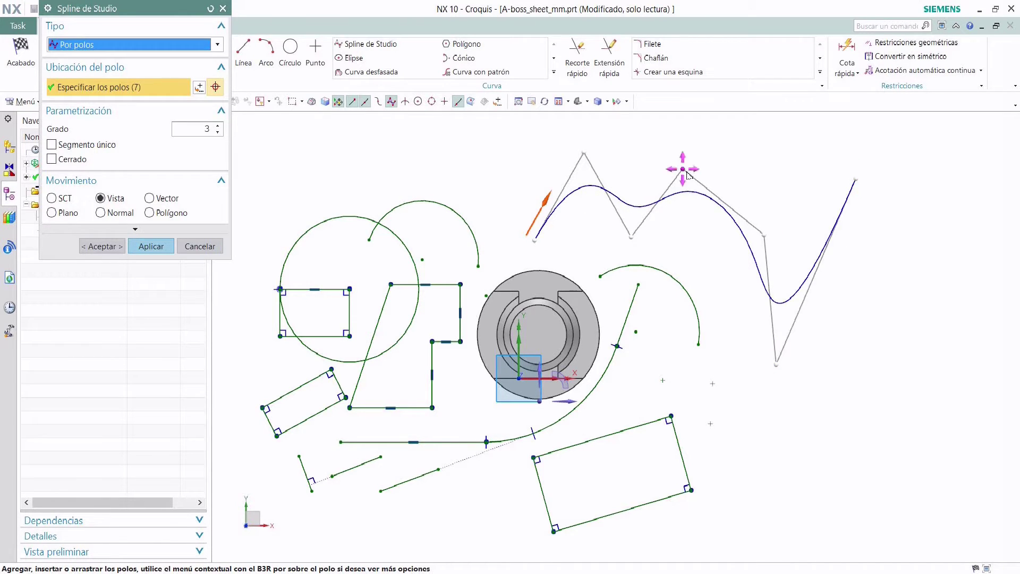
Lower the spline's fourth pole slightly, inspect the extended pole constraint options and cancel the spline.
{"action": "mouse_move", "coordinate": [686, 174]}
{"action": "left_mouse_down"}
{"action": "mouse_move", "coordinate": [697, 154]}
{"action": "mouse_move", "coordinate": [684, 179]}
{"action": "left_mouse_up"}
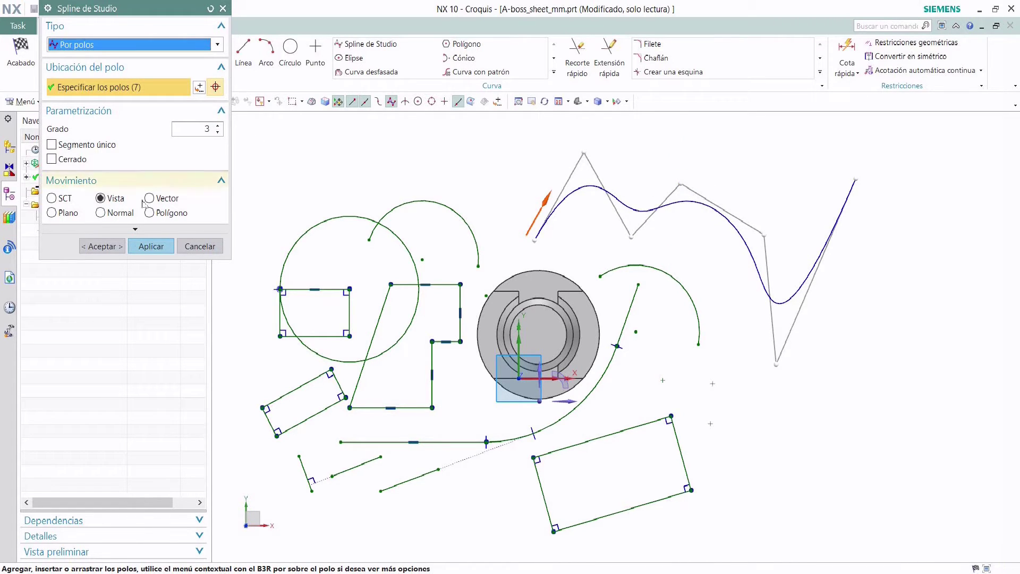
{"action": "left_click", "coordinate": [135, 230]}
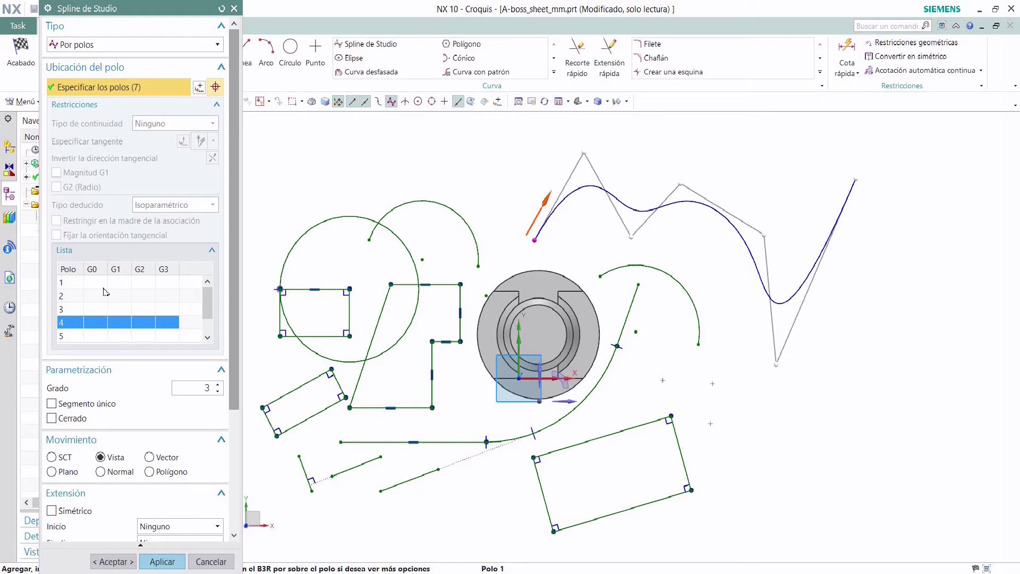
{"action": "key", "text": "Escape"}
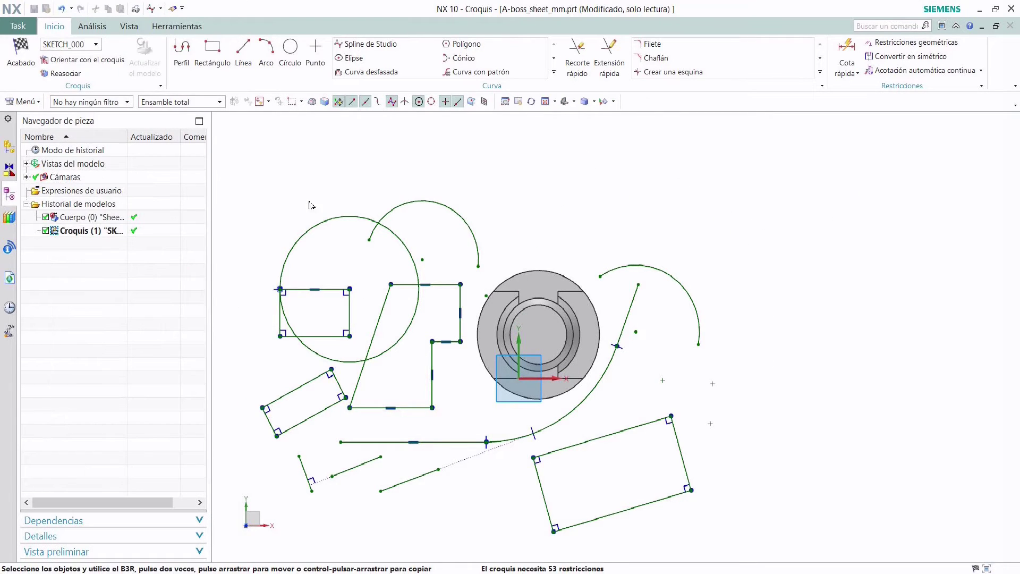
Start a degree 3 Studio Spline by poles at the three-point arc's upper-left endpoint with G1 continuity and place four free poles above the arc.
{"action": "left_click", "coordinate": [353, 45]}
{"action": "scroll", "coordinate": [679, 296], "scroll_direction": "up", "scroll_amount": 3}
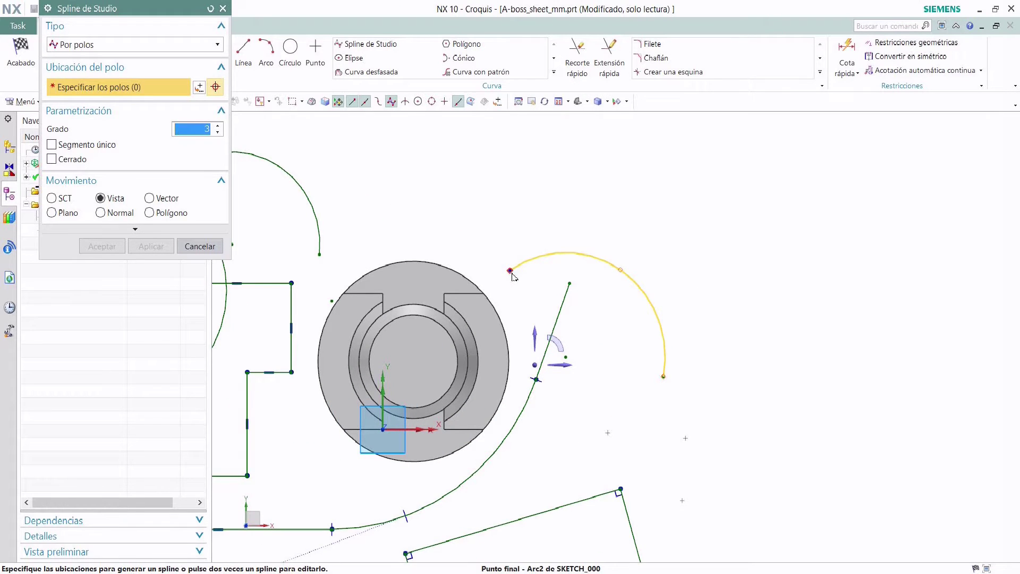
{"action": "left_click", "coordinate": [512, 269]}
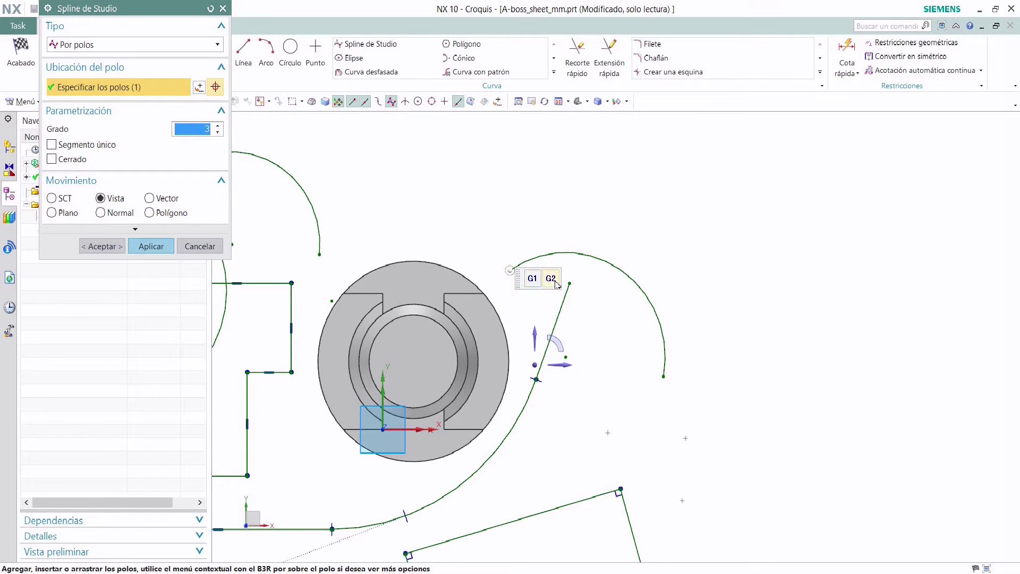
{"action": "left_click", "coordinate": [536, 283]}
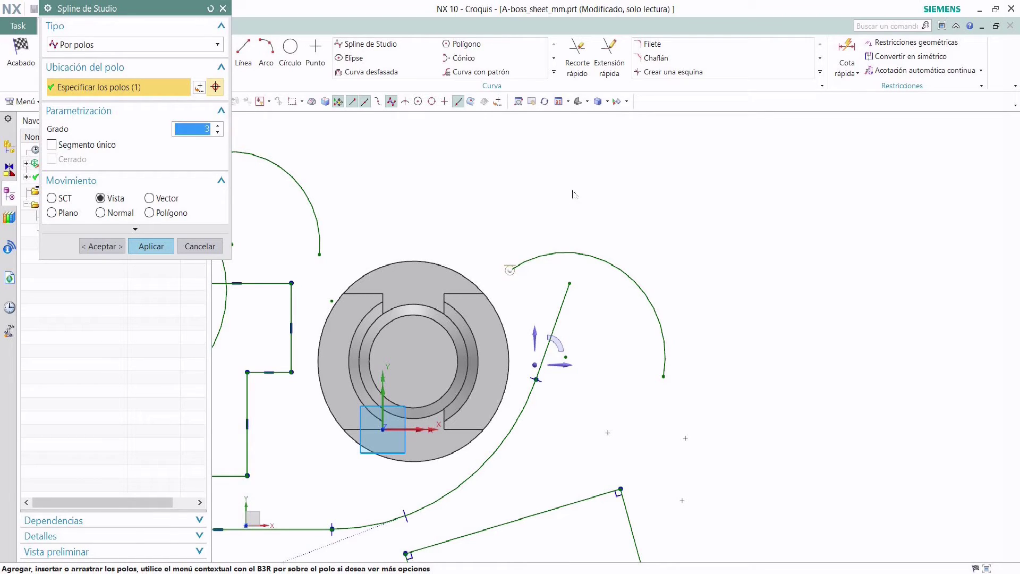
{"action": "left_click", "coordinate": [588, 214]}
{"action": "left_click", "coordinate": [659, 175]}
{"action": "left_click", "coordinate": [687, 256]}
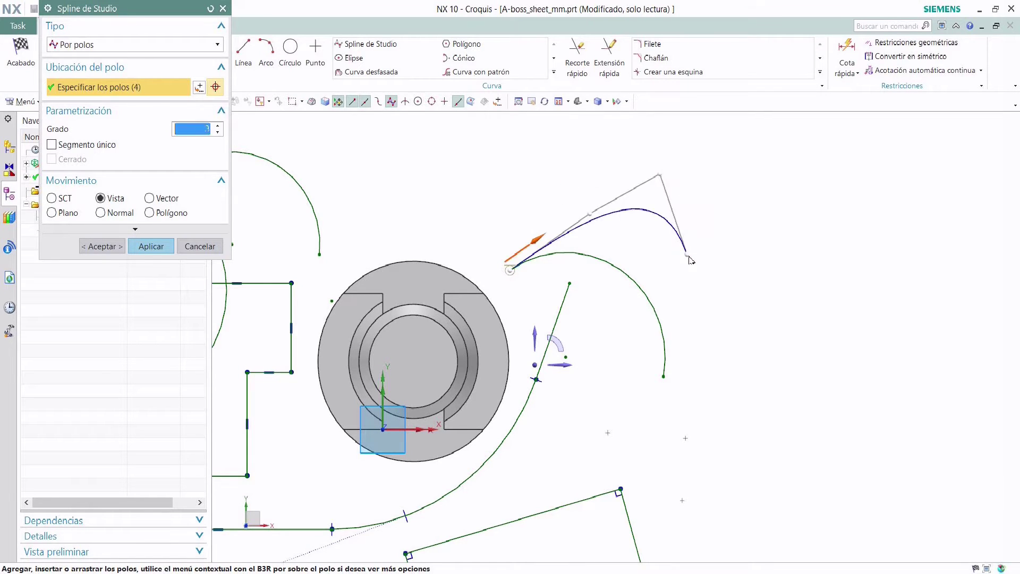
{"action": "left_click", "coordinate": [759, 243]}
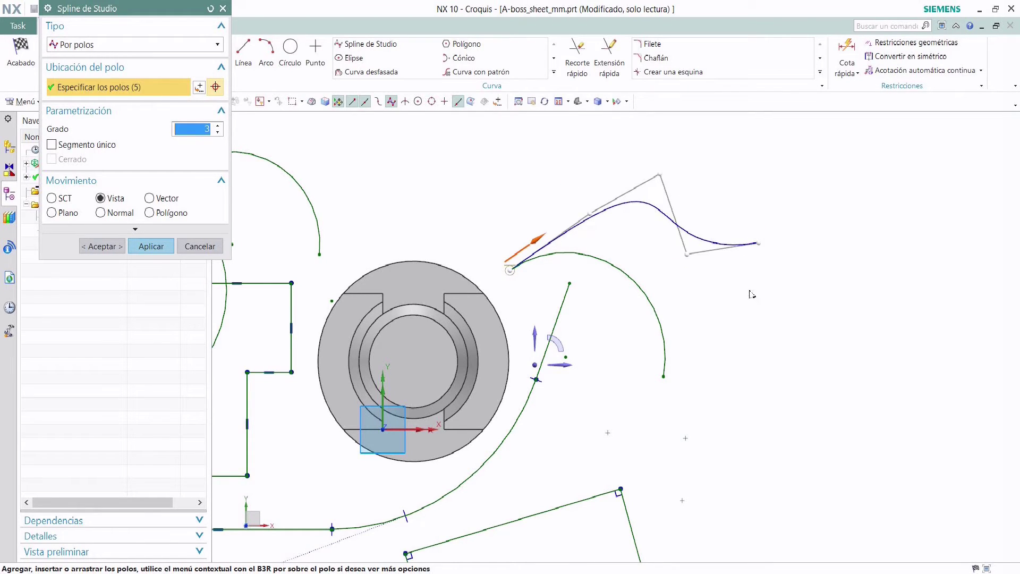
Add the spline's sixth pole at the three-point arc's lower-right endpoint, try G2 but keep G1 continuity, and inspect the pole constraint list.
{"action": "left_click", "coordinate": [665, 377]}
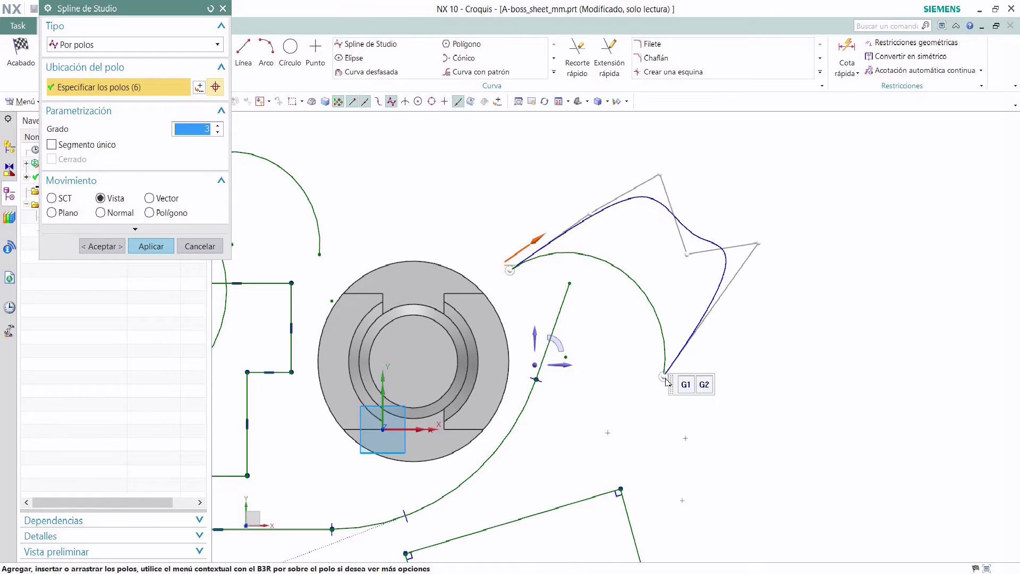
{"action": "left_click", "coordinate": [707, 390]}
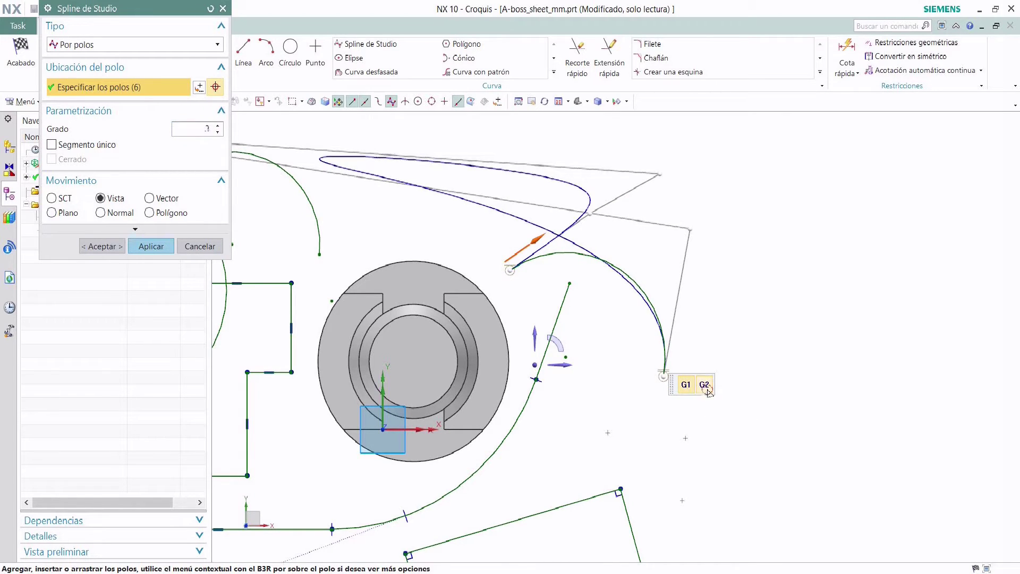
{"action": "left_click", "coordinate": [708, 392]}
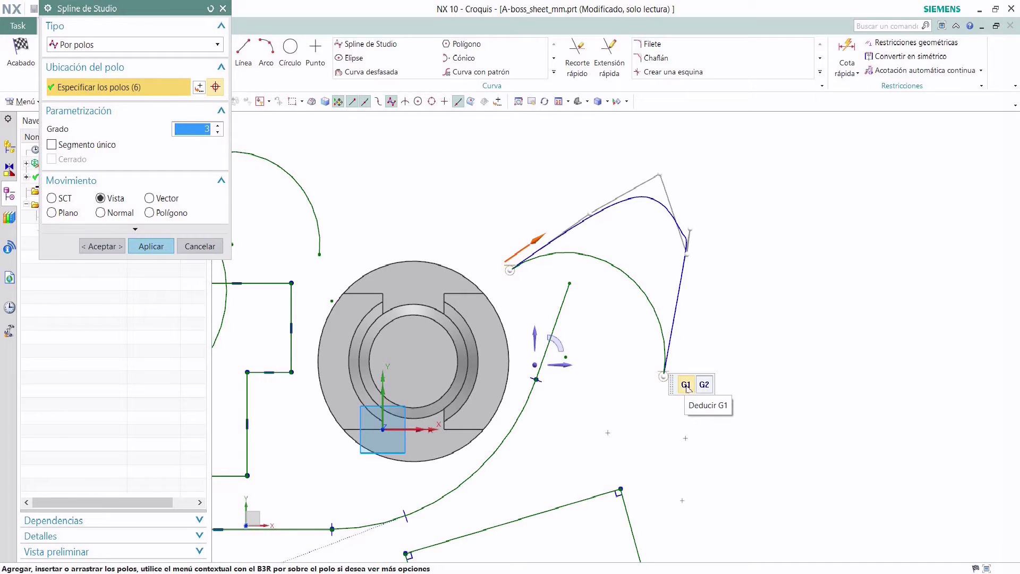
{"action": "left_click", "coordinate": [123, 232]}
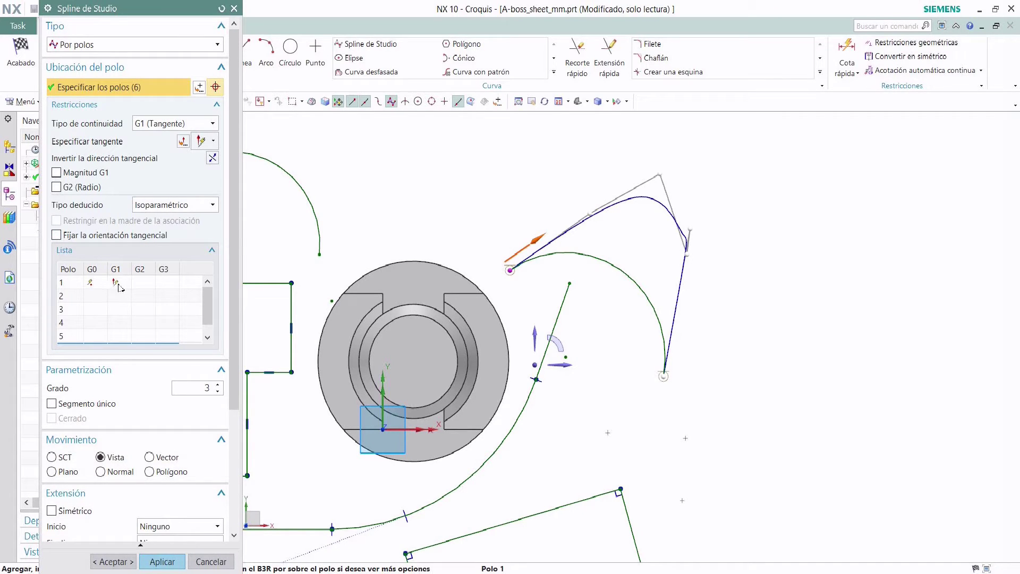
{"action": "scroll", "coordinate": [95, 319], "scroll_direction": "down", "scroll_amount": 1}
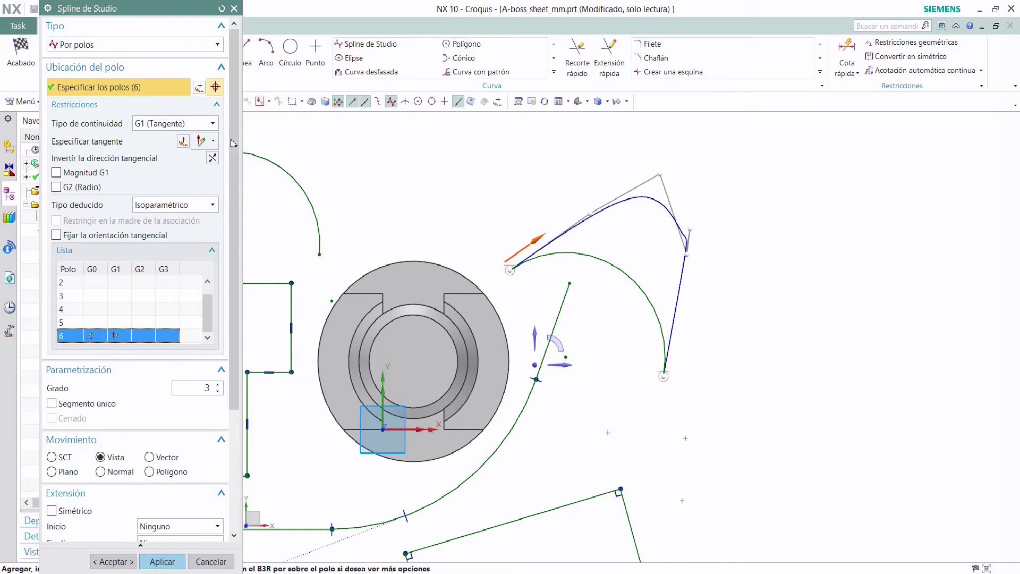
Try converting the spline to the through-points type, extend it with three free points beyond the arc's lower-right endpoint and cancel it.
{"action": "left_click", "coordinate": [128, 49]}
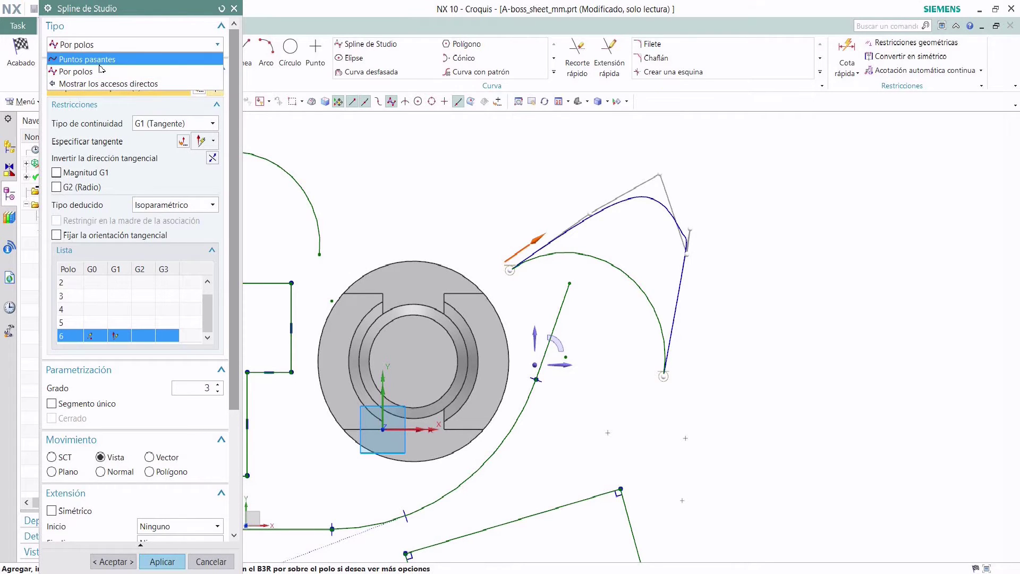
{"action": "left_click", "coordinate": [126, 56]}
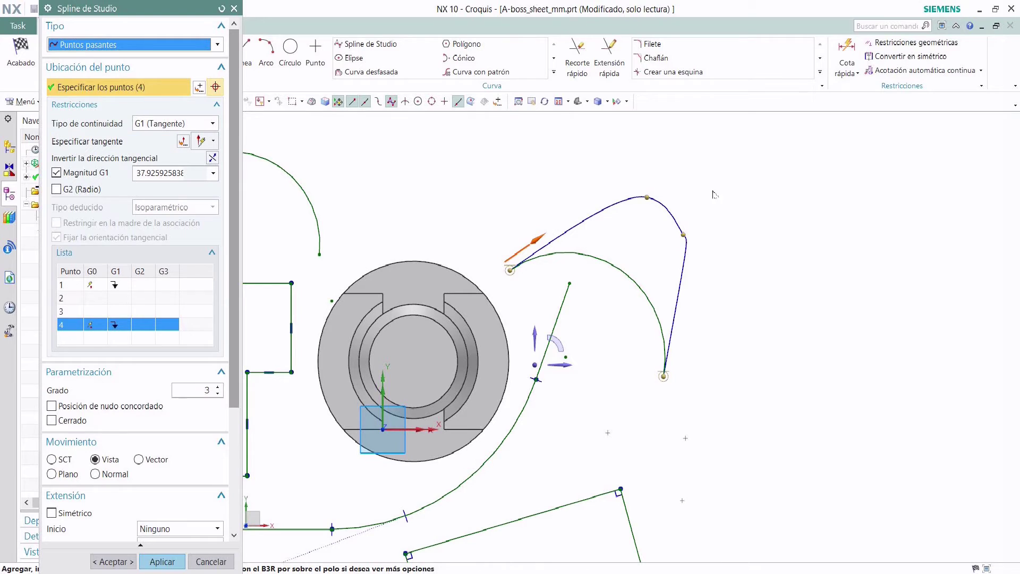
{"action": "left_click", "coordinate": [728, 389]}
{"action": "left_click", "coordinate": [794, 303]}
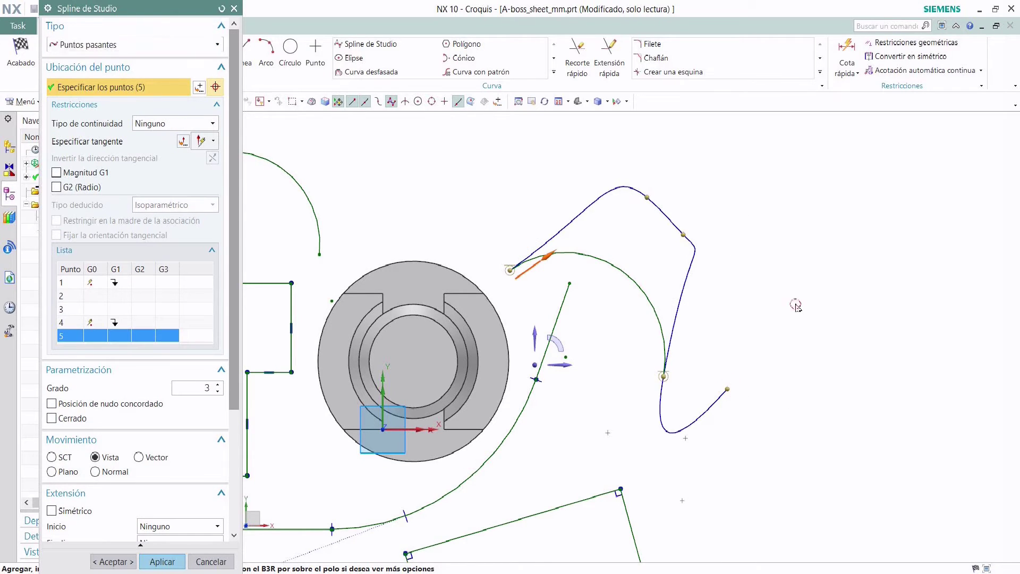
{"action": "left_click", "coordinate": [861, 401]}
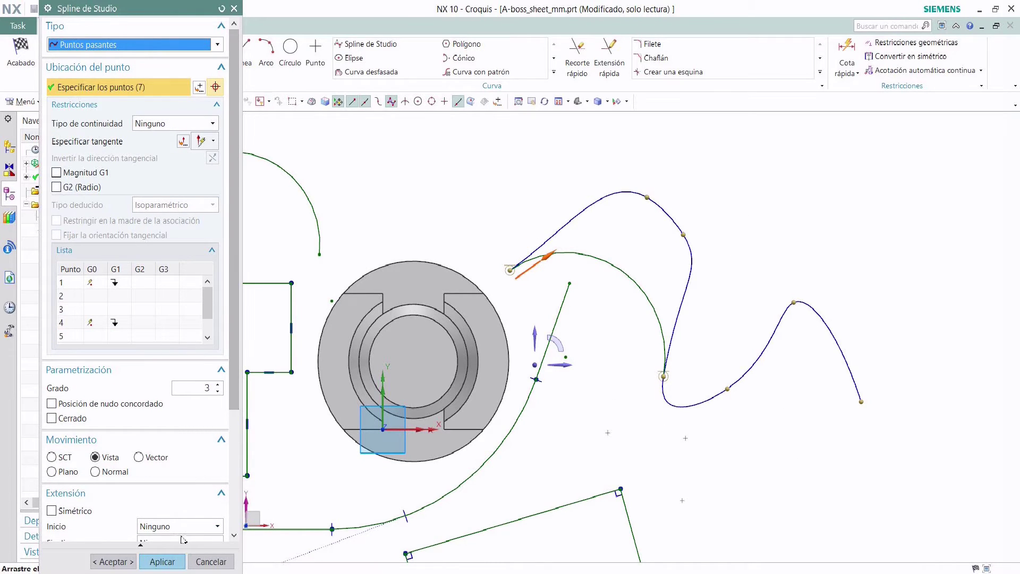
{"action": "left_click", "coordinate": [211, 561]}
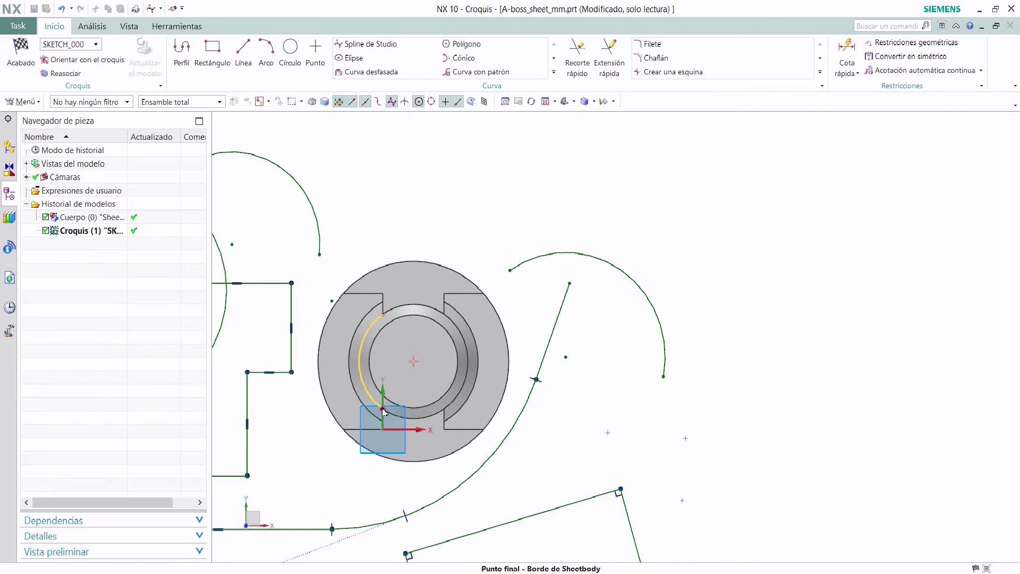
Try a closed ellipse above the boss part with a 3.5 mm major radius, 0.5 mm minor radius and 20° rotation, and cancel it.
{"action": "left_click", "coordinate": [354, 57]}
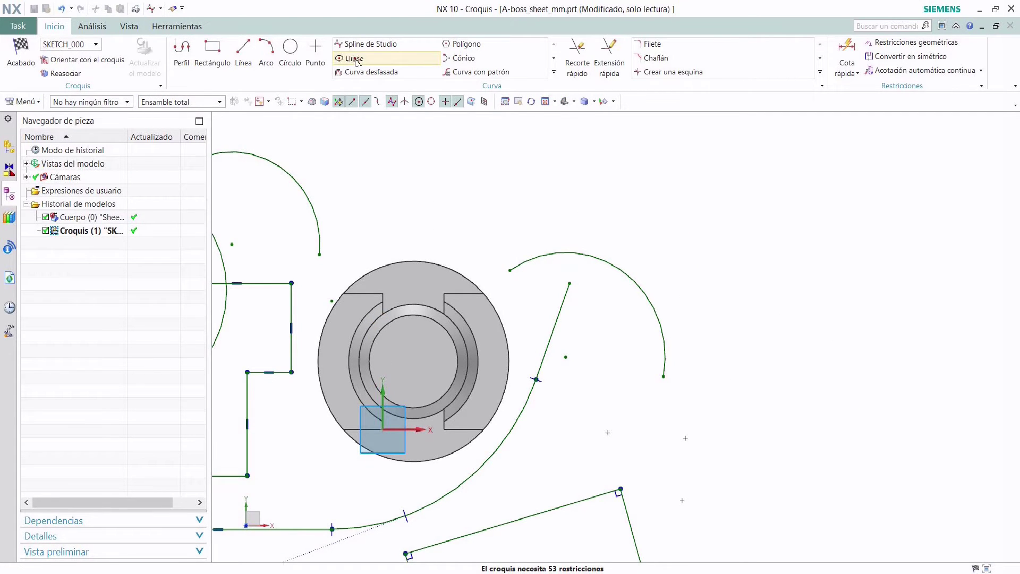
{"action": "left_click", "coordinate": [489, 215]}
{"action": "scroll", "coordinate": [567, 250], "scroll_direction": "up", "scroll_amount": 2}
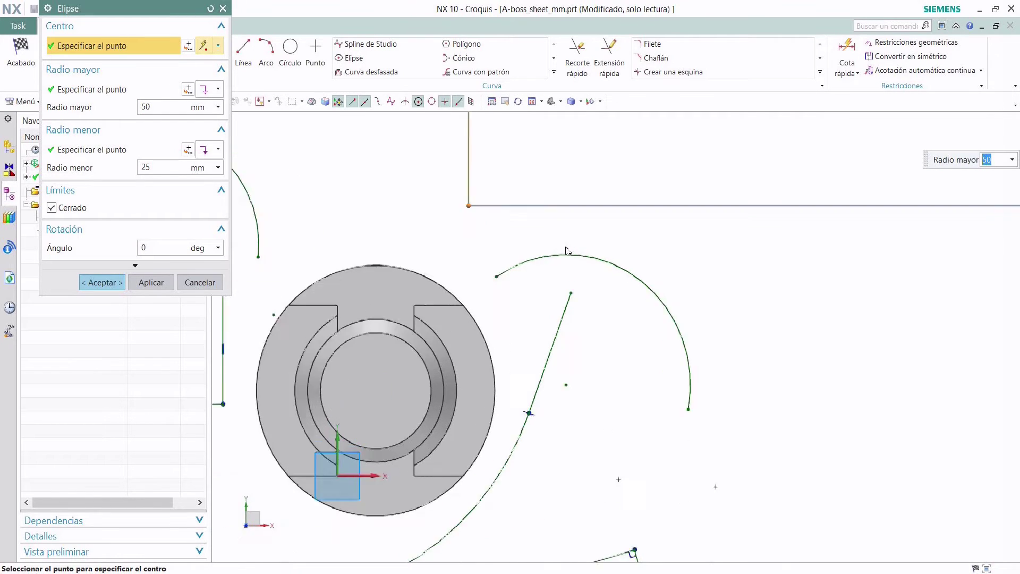
{"action": "scroll", "coordinate": [566, 250], "scroll_direction": "down", "scroll_amount": 6}
{"action": "scroll", "coordinate": [567, 250], "scroll_direction": "down", "scroll_amount": 5}
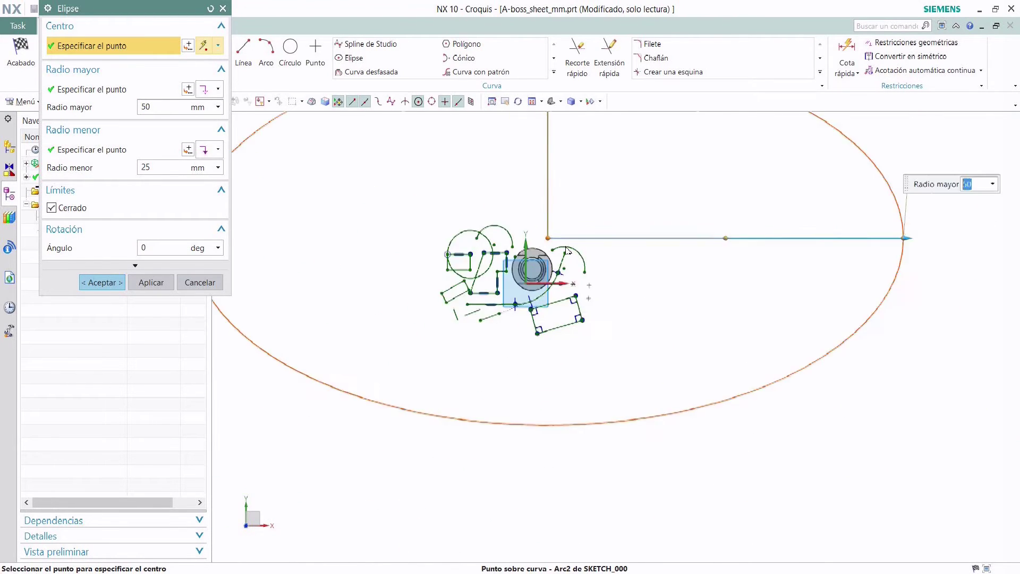
{"action": "scroll", "coordinate": [614, 159], "scroll_direction": "up", "scroll_amount": 2}
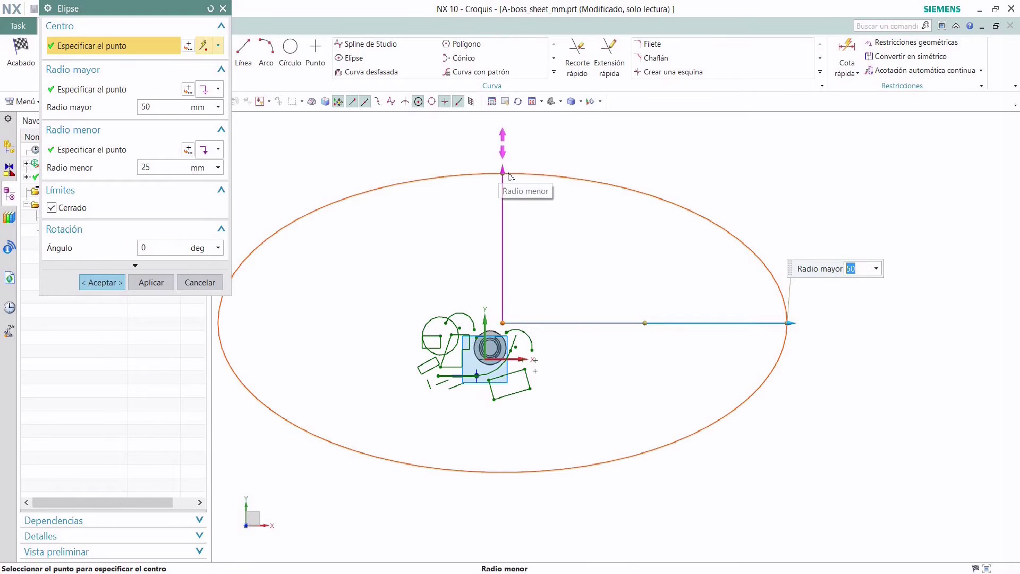
{"action": "left_click_drag", "start_coordinate": [504, 184], "coordinate": [503, 259]}
{"action": "left_click_drag", "start_coordinate": [782, 340], "coordinate": [513, 319]}
{"action": "scroll", "coordinate": [513, 320], "scroll_direction": "up", "scroll_amount": 10}
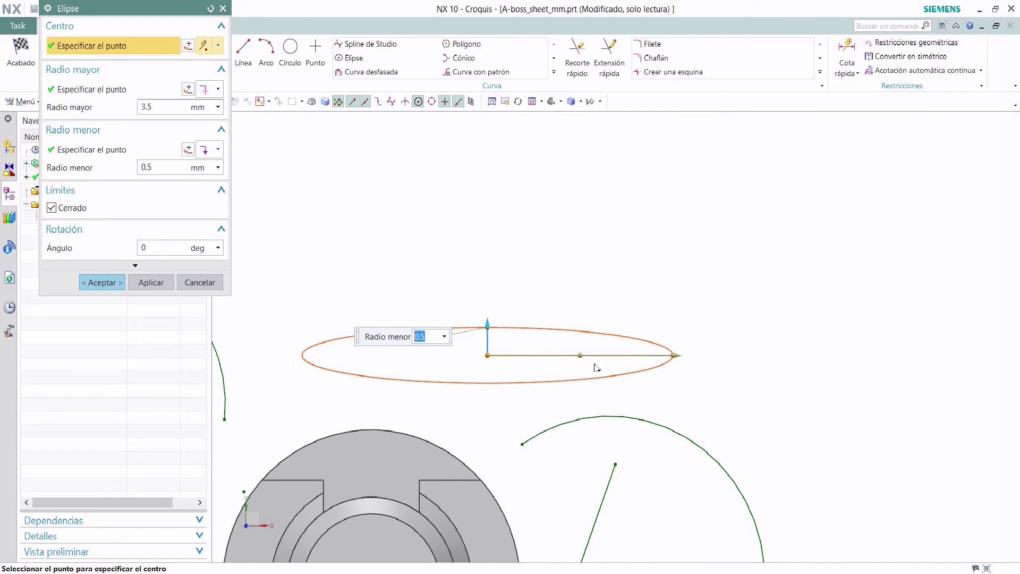
{"action": "left_click_drag", "start_coordinate": [581, 355], "coordinate": [584, 320]}
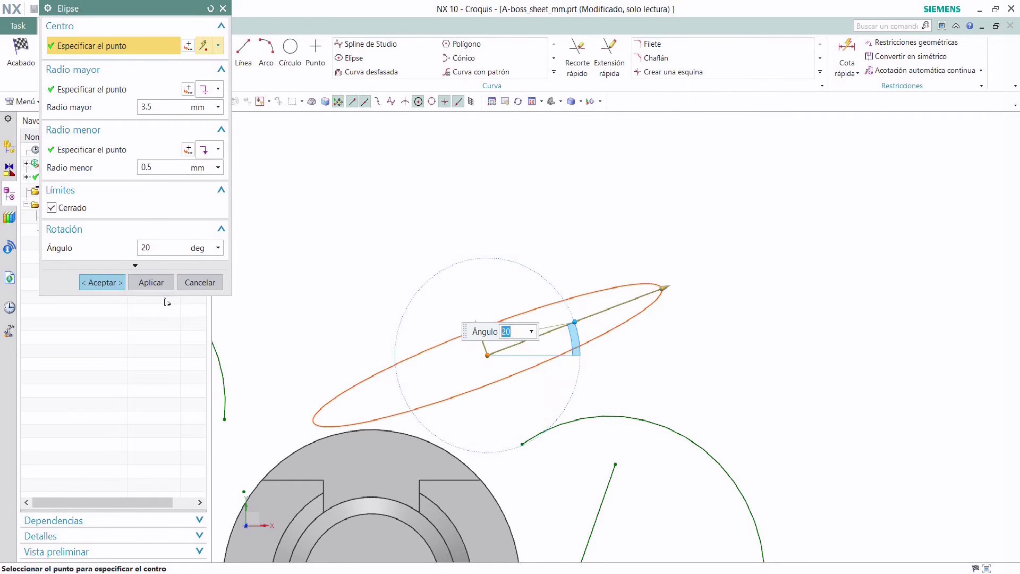
{"action": "left_click", "coordinate": [199, 283]}
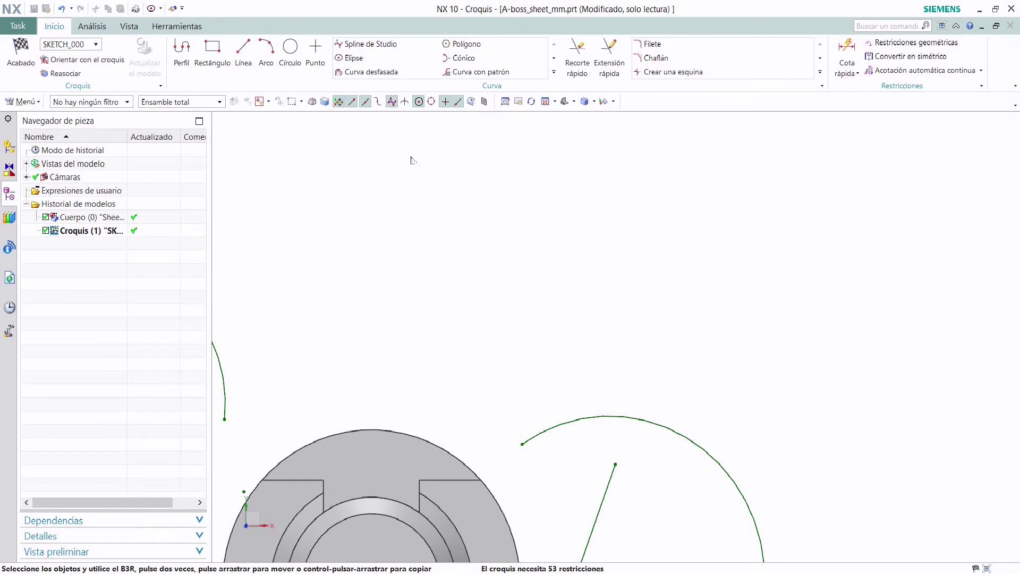
Try a 5 mm outward offset of the large tilted rectangle's connected curves and cancel it.
{"action": "left_click", "coordinate": [372, 72]}
{"action": "scroll", "coordinate": [500, 207], "scroll_direction": "down", "scroll_amount": 6}
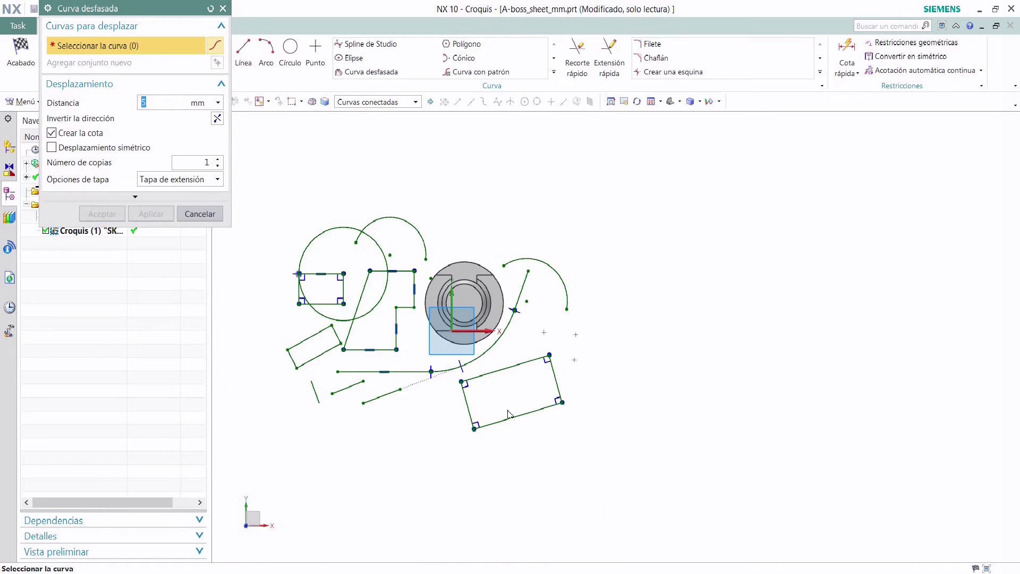
{"action": "scroll", "coordinate": [508, 410], "scroll_direction": "up", "scroll_amount": 3}
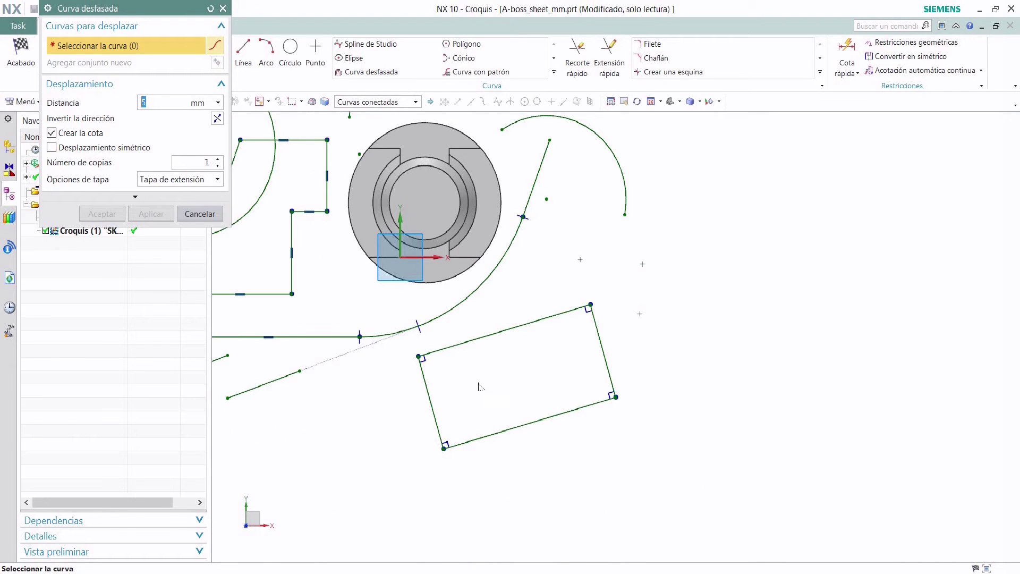
{"action": "left_click", "coordinate": [461, 351]}
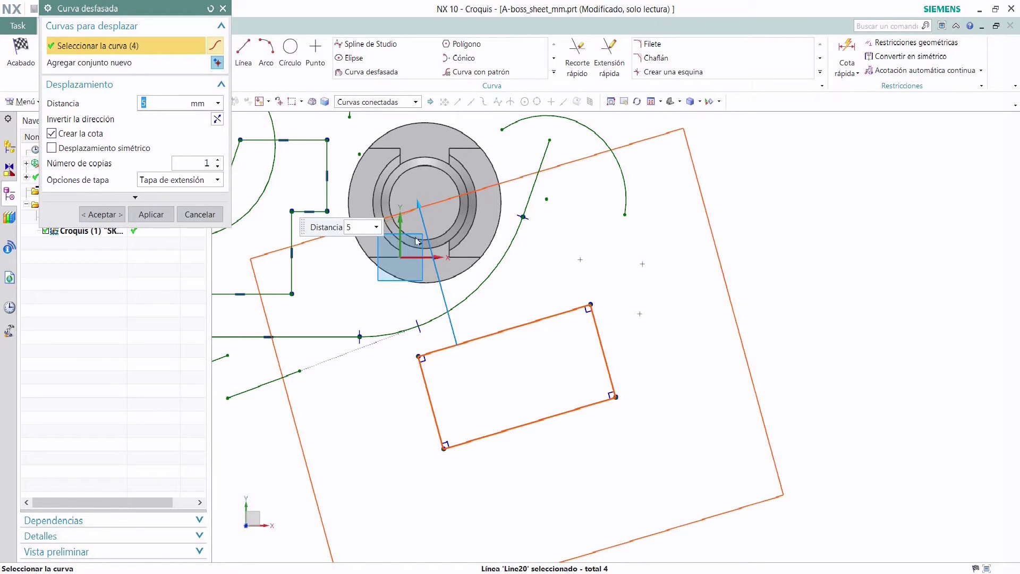
{"action": "key", "text": "Escape"}
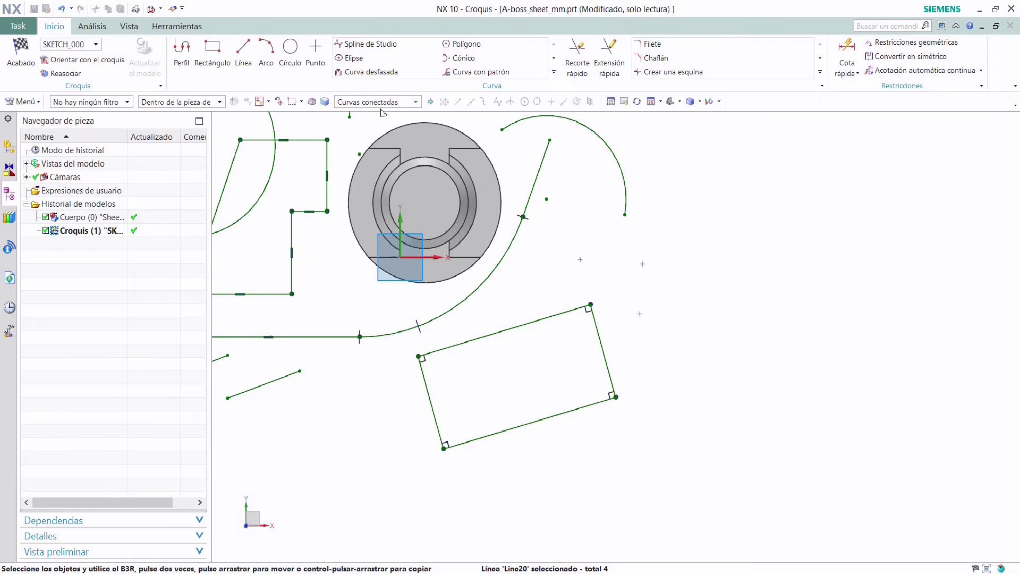
Try offsetting only the large tilted rectangle's upper edge by 1.6 mm using the single curve rule, and cancel the offset.
{"action": "left_click", "coordinate": [372, 72]}
{"action": "left_click", "coordinate": [380, 102]}
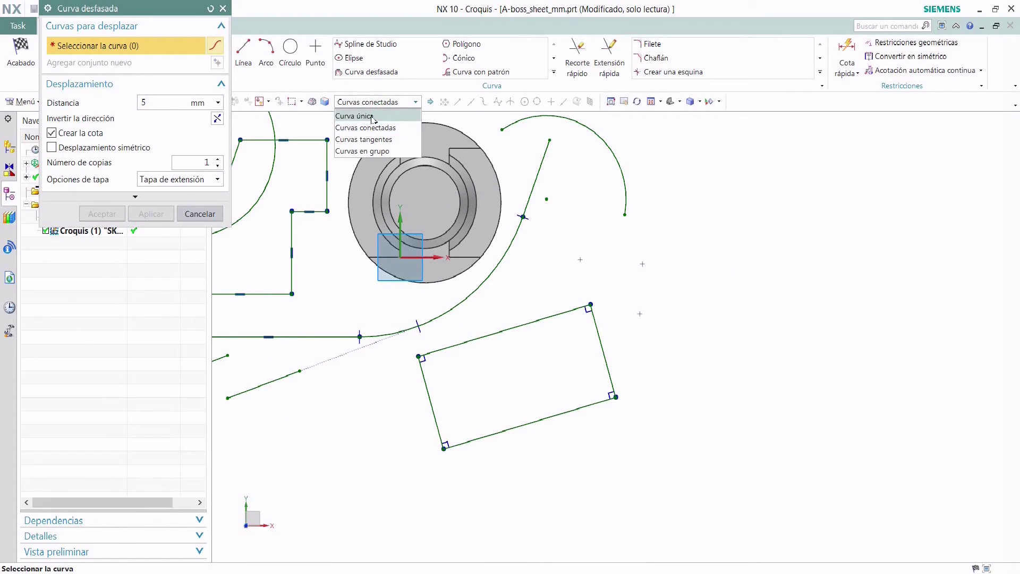
{"action": "left_click", "coordinate": [374, 112]}
{"action": "left_click", "coordinate": [537, 325]}
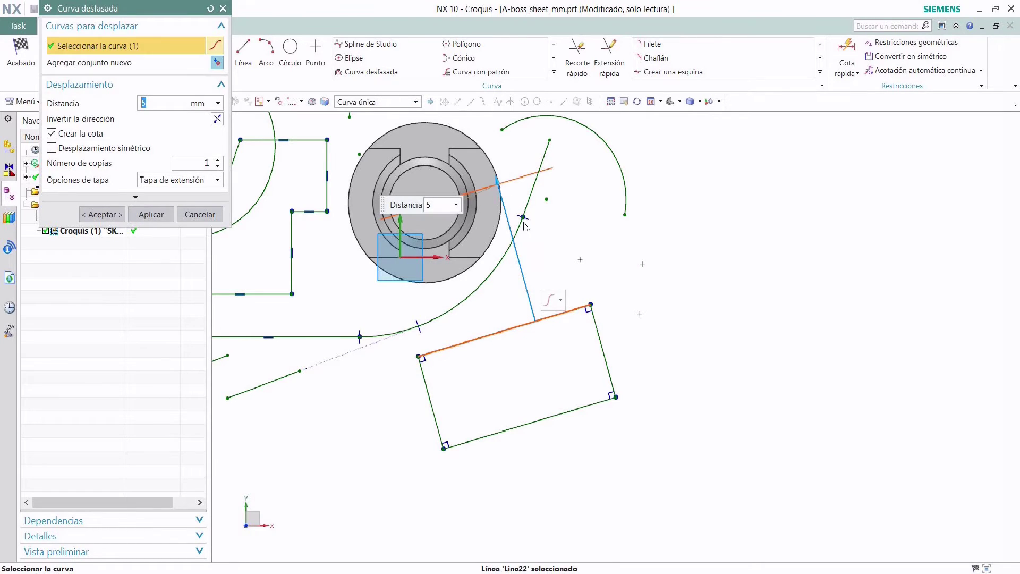
{"action": "left_click_drag", "start_coordinate": [500, 188], "coordinate": [532, 294]}
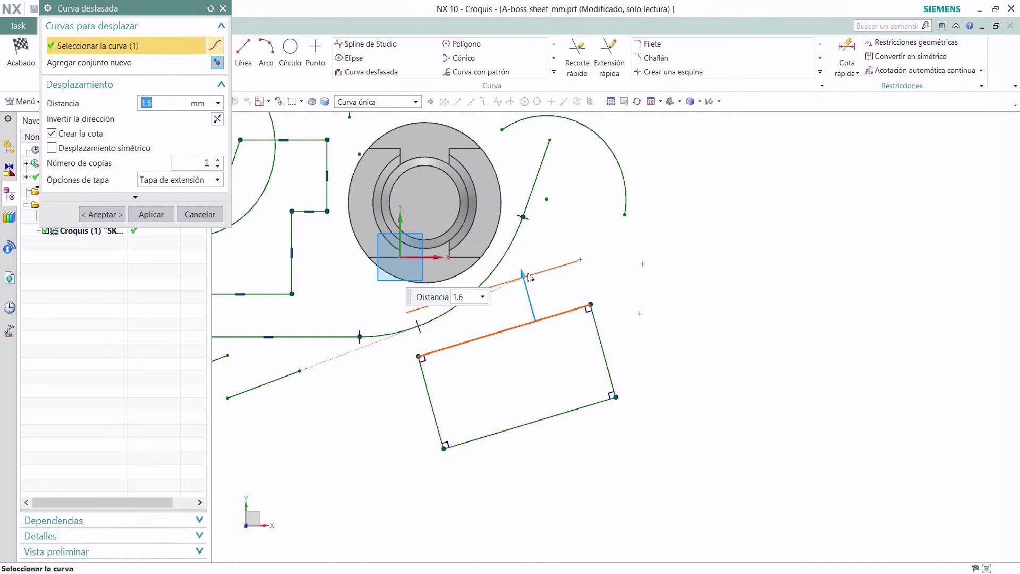
{"action": "key", "text": "Escape"}
Start an outward offset of the closed six-sided profile's connected curves with a distance of 2 mm.
{"action": "left_click", "coordinate": [372, 72]}
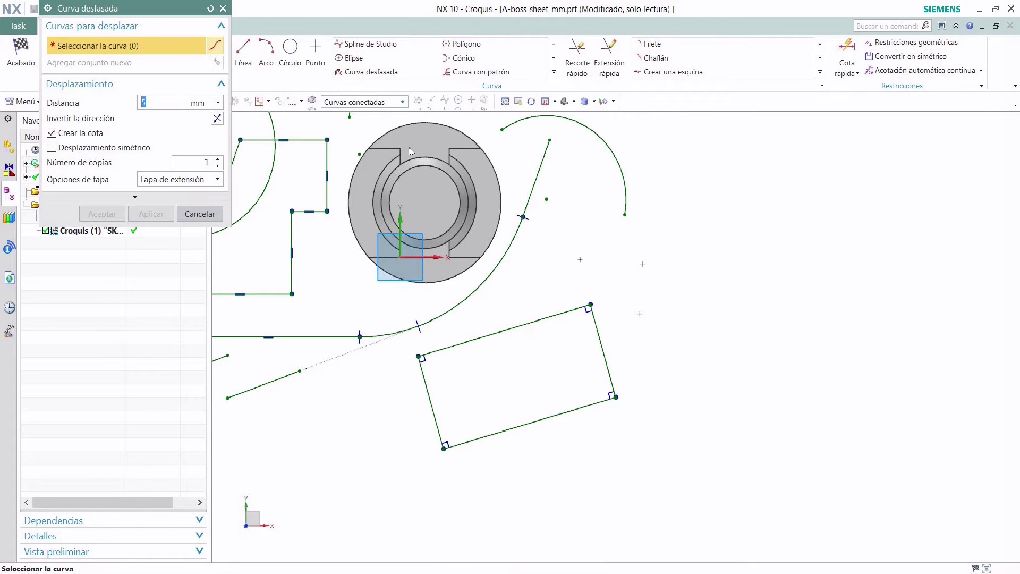
{"action": "scroll", "coordinate": [635, 287], "scroll_direction": "down", "scroll_amount": 3}
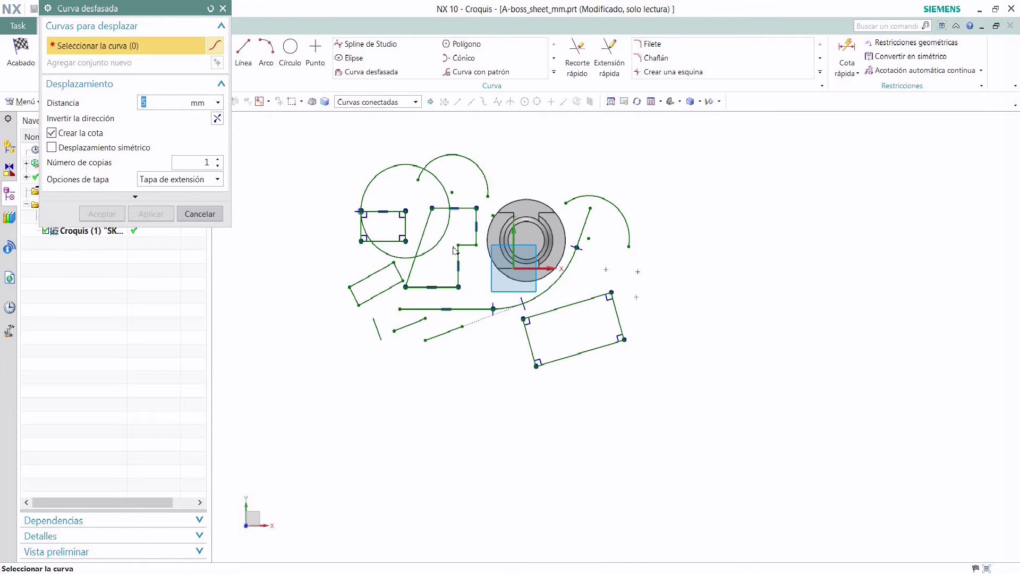
{"action": "scroll", "coordinate": [432, 247], "scroll_direction": "up", "scroll_amount": 3}
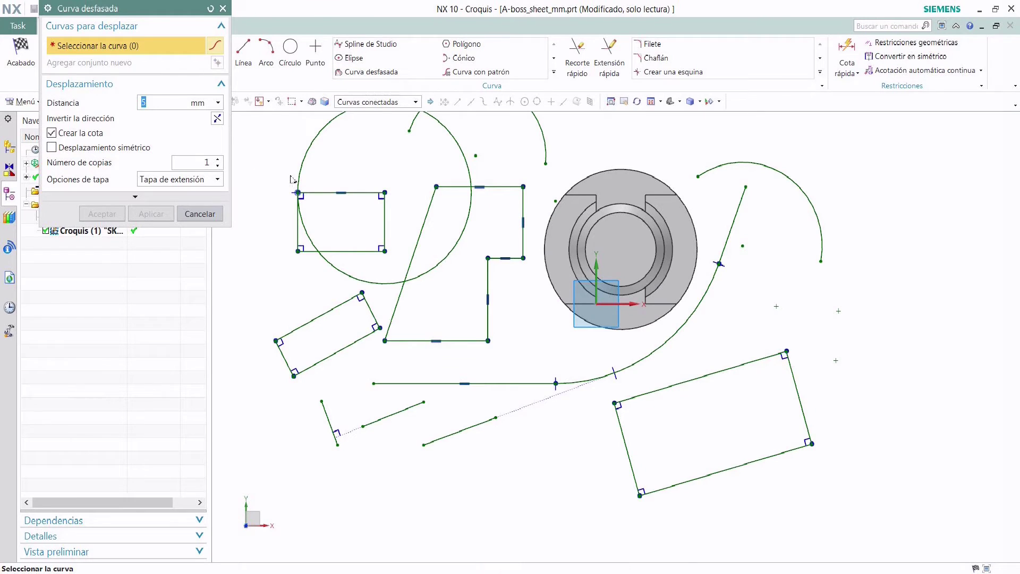
{"action": "left_click", "coordinate": [393, 317]}
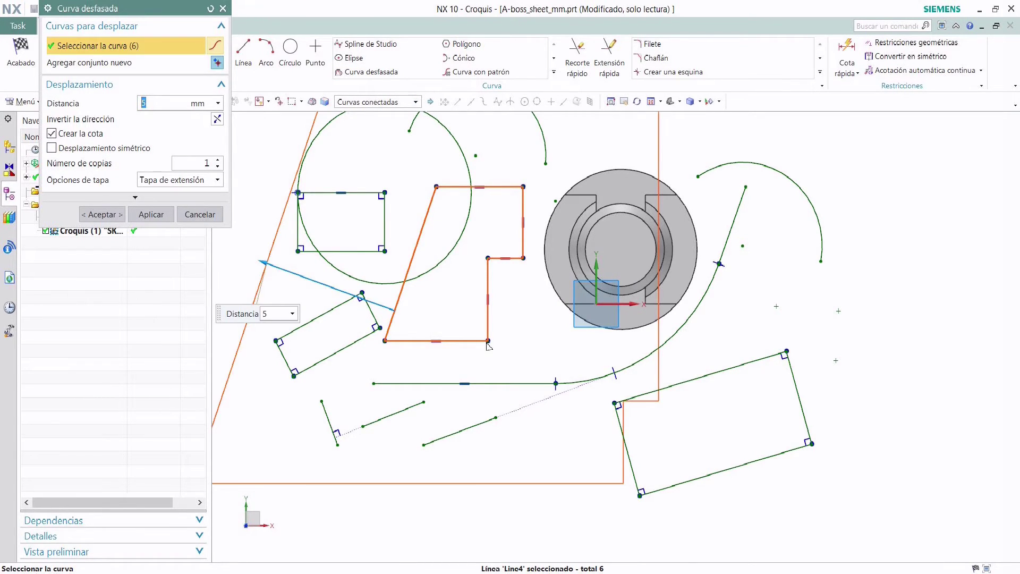
{"action": "scroll", "coordinate": [489, 346], "scroll_direction": "down", "scroll_amount": 3}
{"action": "scroll", "coordinate": [489, 346], "scroll_direction": "up", "scroll_amount": 2}
{"action": "left_click", "coordinate": [415, 102]}
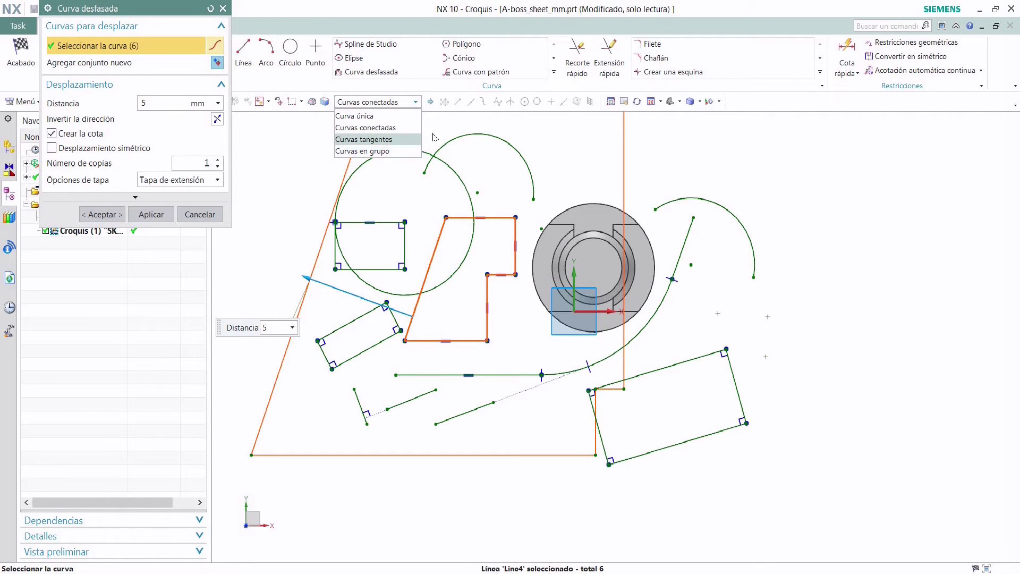
{"action": "left_click", "coordinate": [451, 132]}
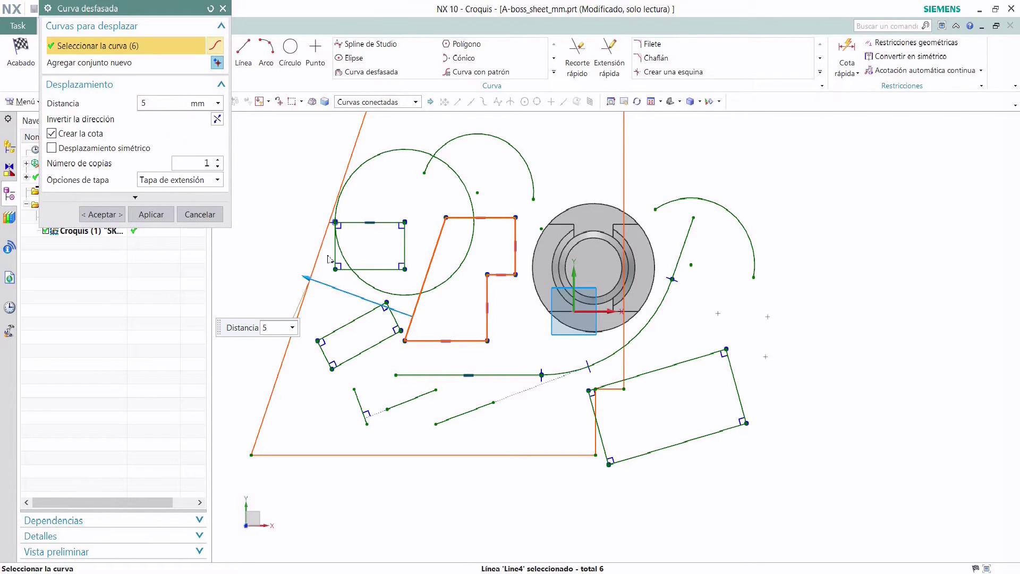
{"action": "double_click", "coordinate": [140, 103]}
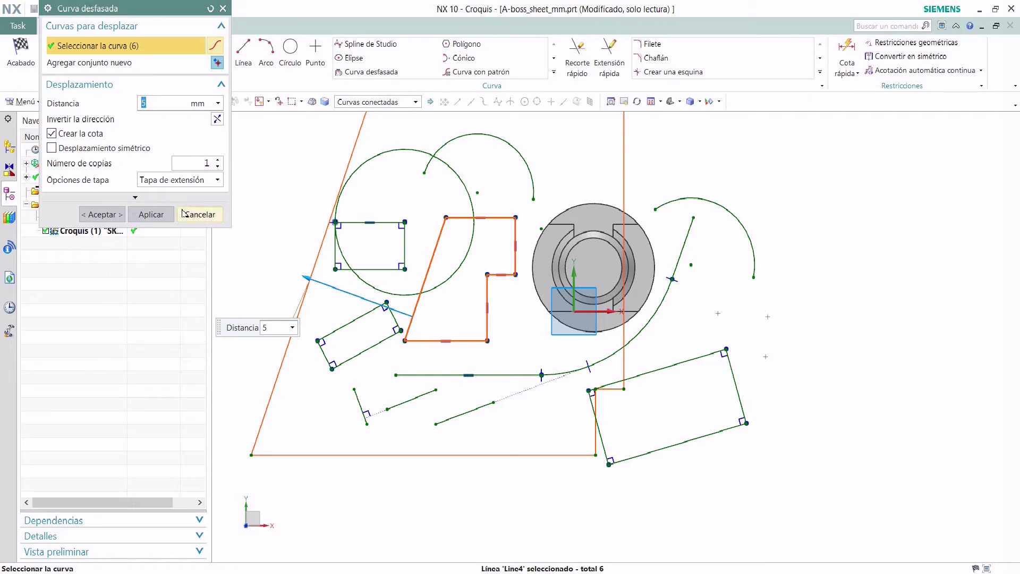
{"action": "type", "text": "2"}
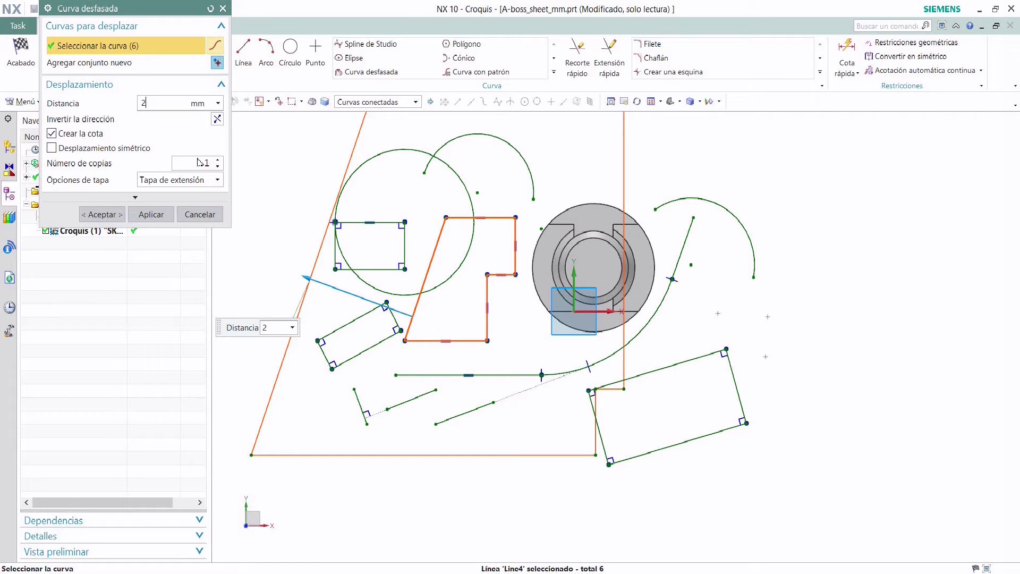
Preview the profile offset with several copies and return the number of copies to 1.
{"action": "left_click", "coordinate": [219, 160]}
{"action": "left_click", "coordinate": [219, 160]}
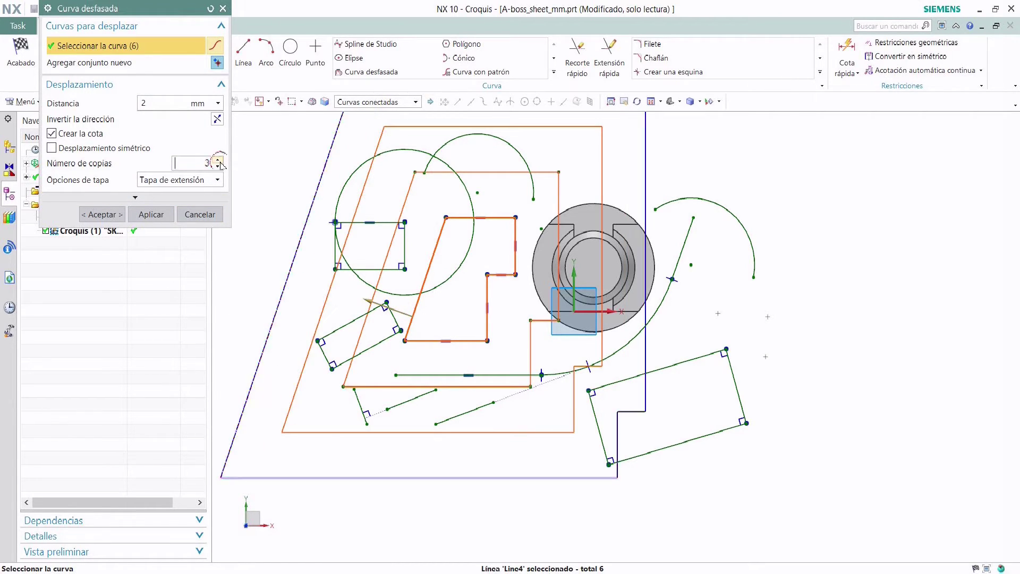
{"action": "left_click", "coordinate": [218, 160]}
{"action": "left_click", "coordinate": [218, 160]}
{"action": "left_click", "coordinate": [218, 166]}
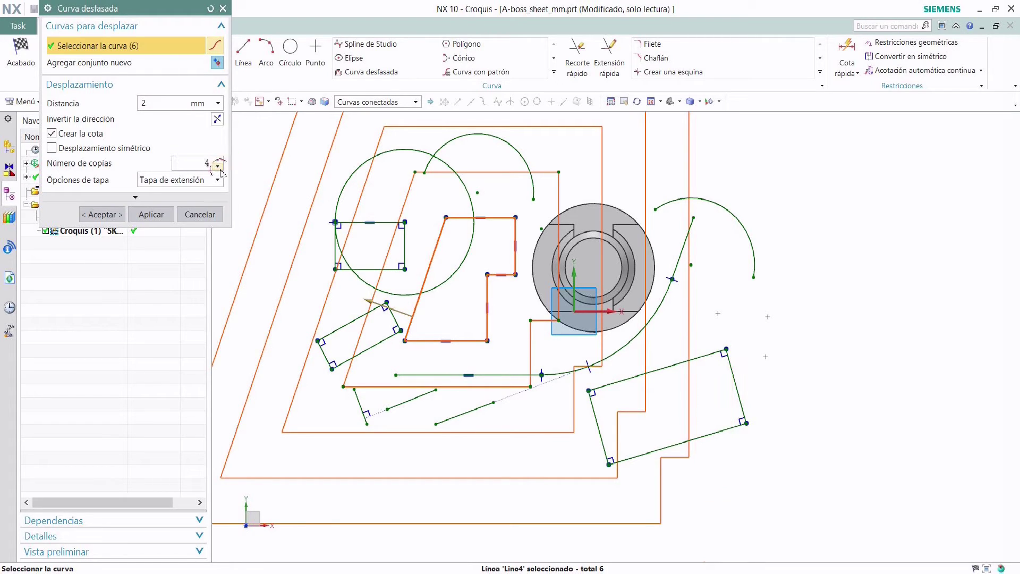
{"action": "left_click", "coordinate": [218, 167]}
{"action": "left_click", "coordinate": [218, 166]}
{"action": "left_click", "coordinate": [218, 166]}
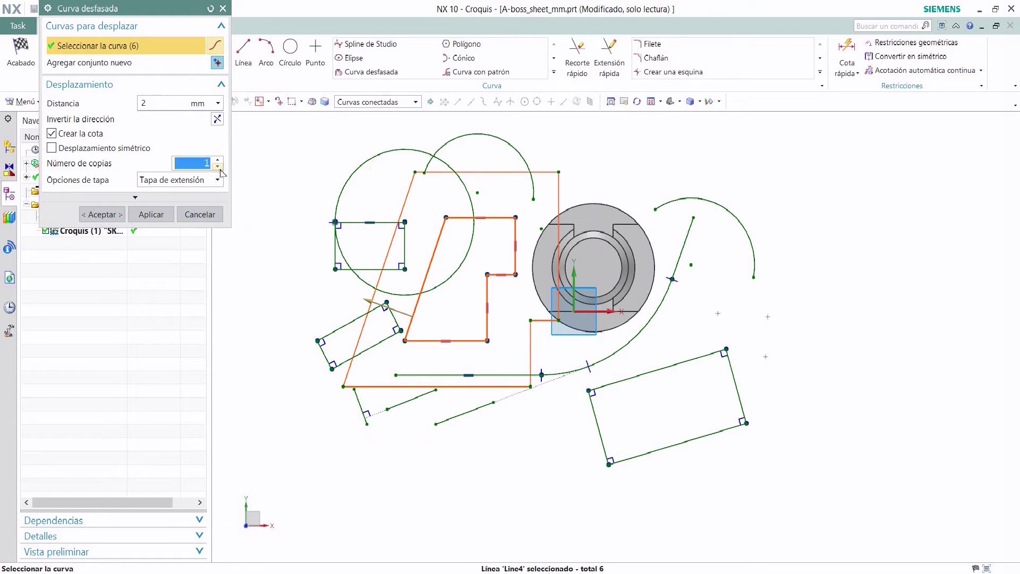
Try a symmetric 1 mm offset of the closed six-sided profile, preview it with three copies, and cancel the offset.
{"action": "left_click", "coordinate": [105, 152]}
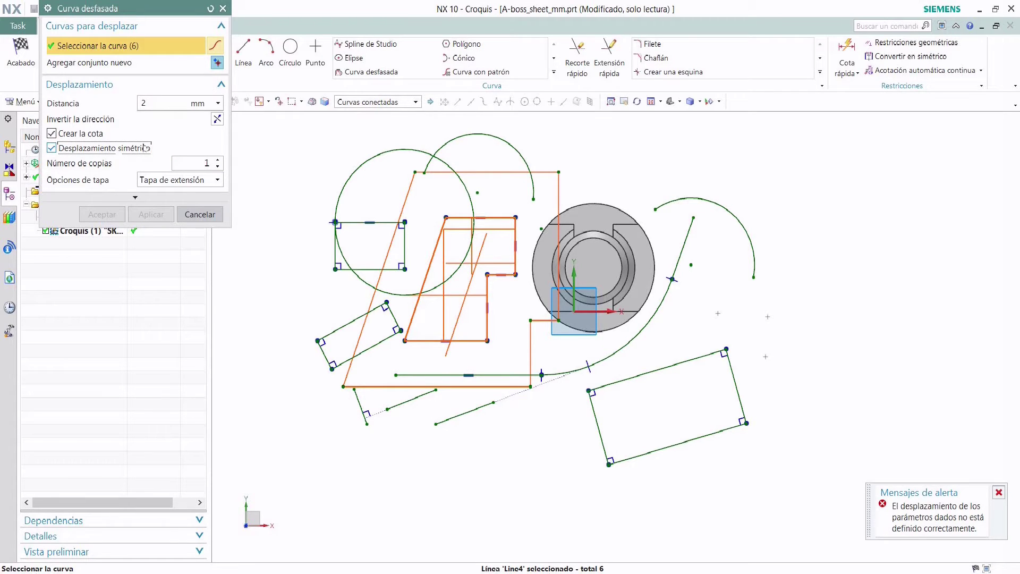
{"action": "left_click", "coordinate": [151, 103]}
{"action": "scroll", "coordinate": [220, 165], "scroll_direction": "up", "scroll_amount": 2}
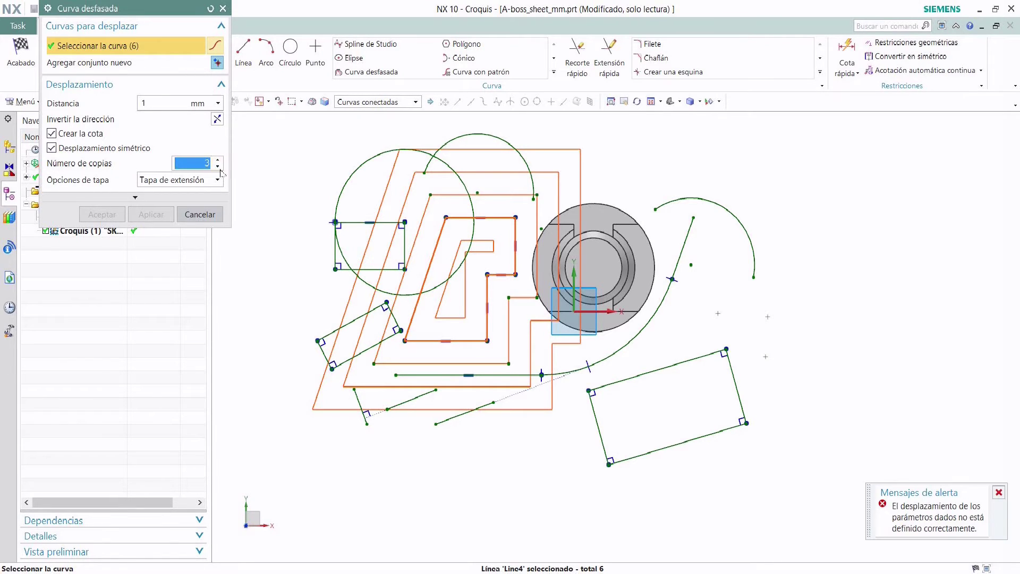
{"action": "scroll", "coordinate": [220, 171], "scroll_direction": "down", "scroll_amount": 2}
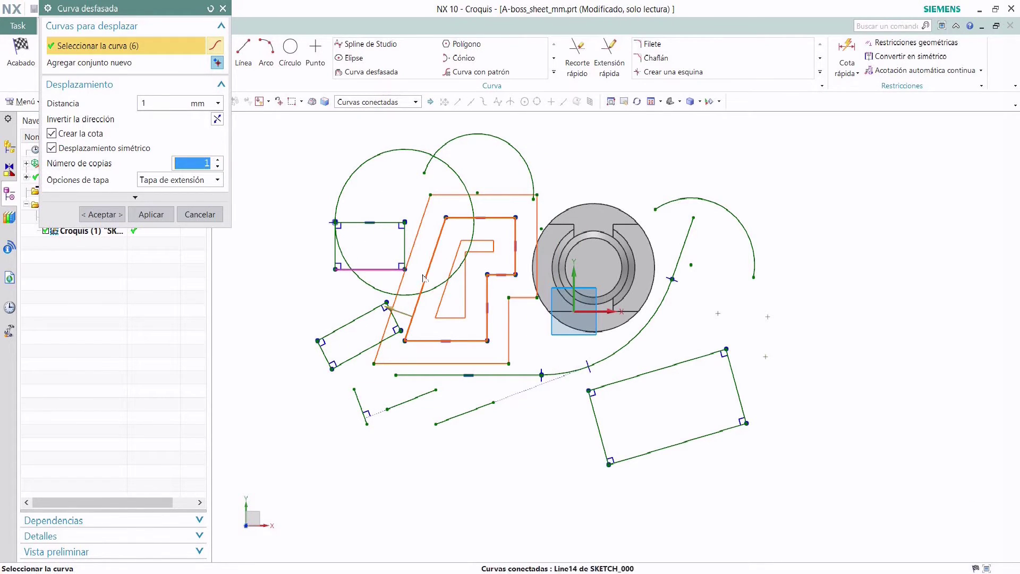
{"action": "key", "text": "Escape"}
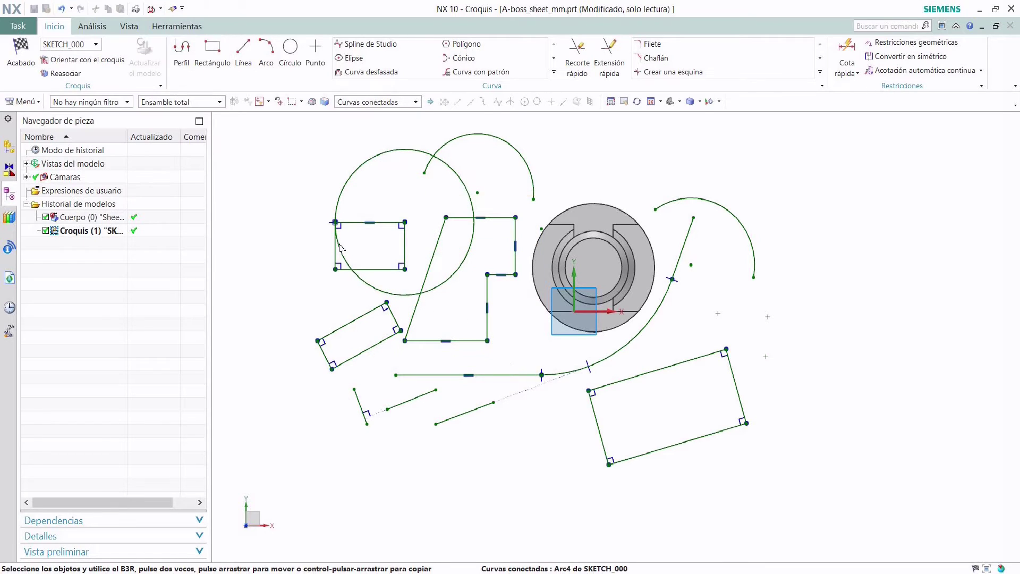
Start a five-sided polygon centred in the empty area to the right of the open arc beside the boss.
{"action": "left_click", "coordinate": [485, 50]}
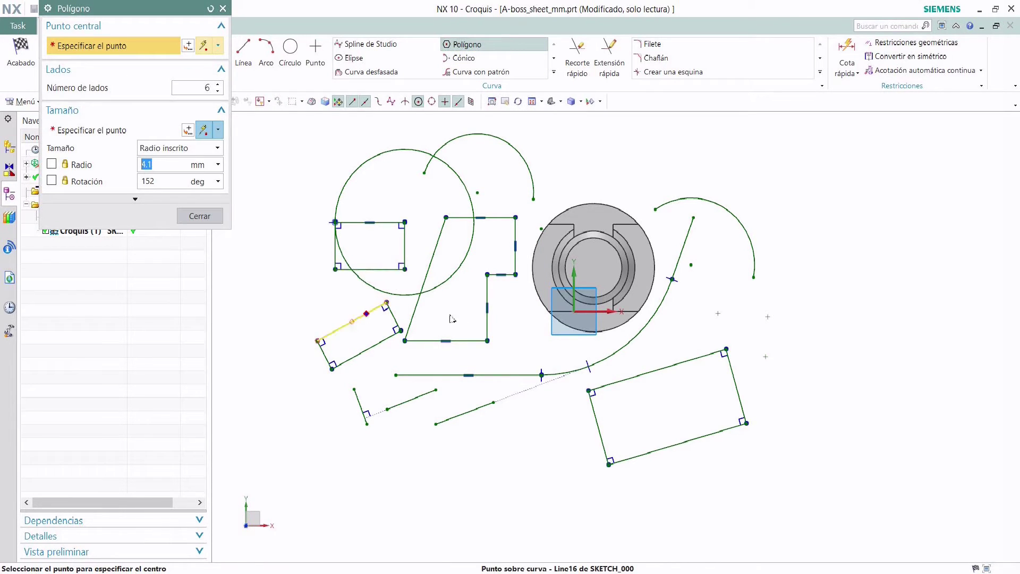
{"action": "scroll", "coordinate": [877, 278], "scroll_direction": "up", "scroll_amount": 4}
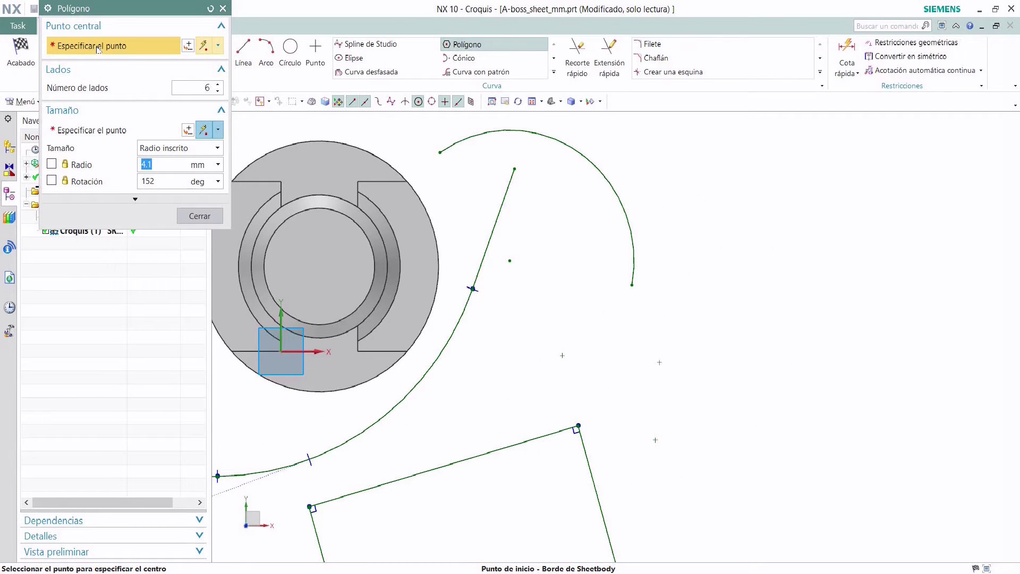
{"action": "left_click", "coordinate": [794, 303]}
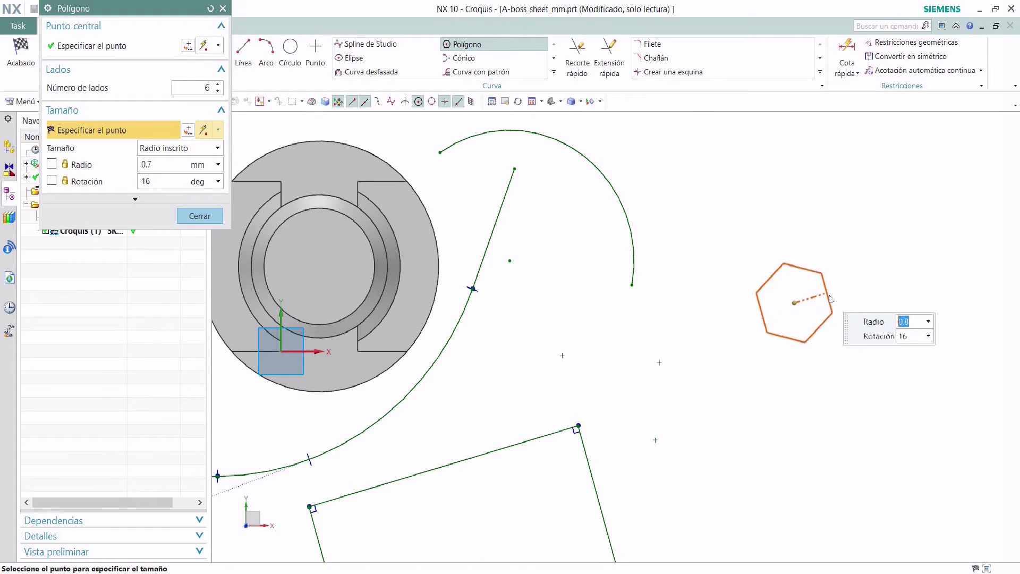
{"action": "left_click", "coordinate": [207, 89]}
{"action": "type", "text": "5"}
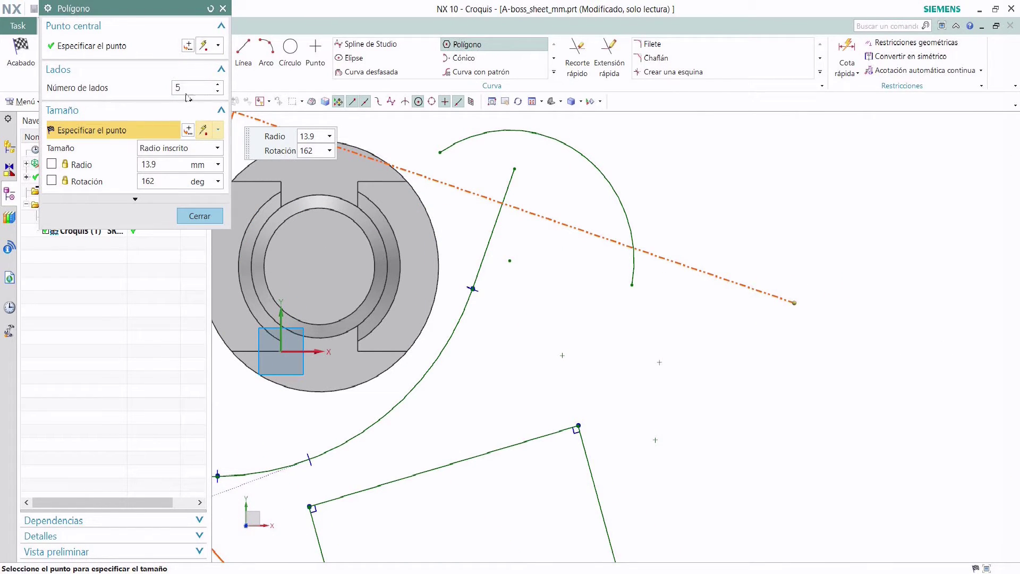
{"action": "key", "text": "Return"}
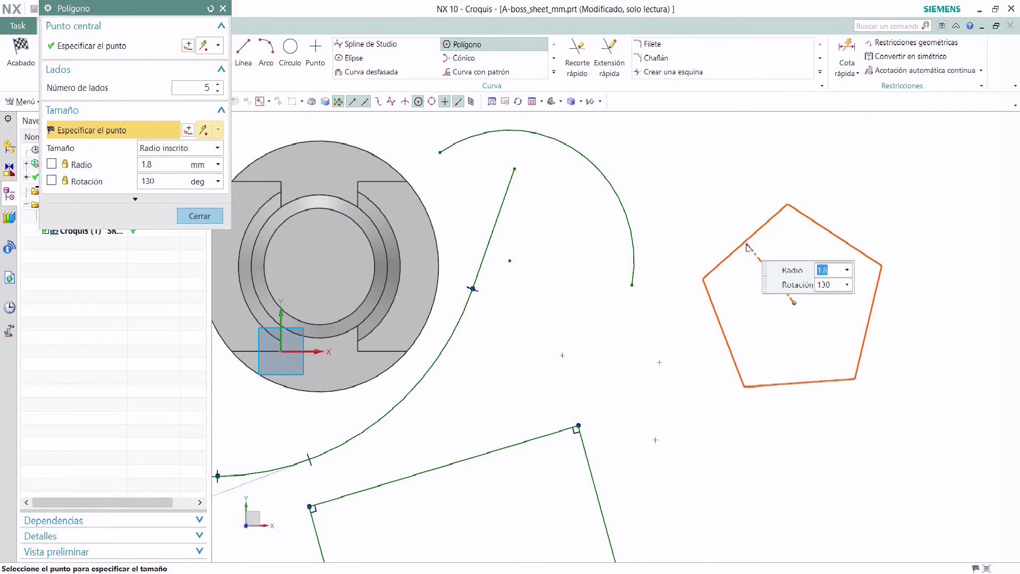
Preview sizing by circumscribed radius, and place the pentagon by side length at about 3.5 mm with about 165° rotation.
{"action": "left_click", "coordinate": [167, 153]}
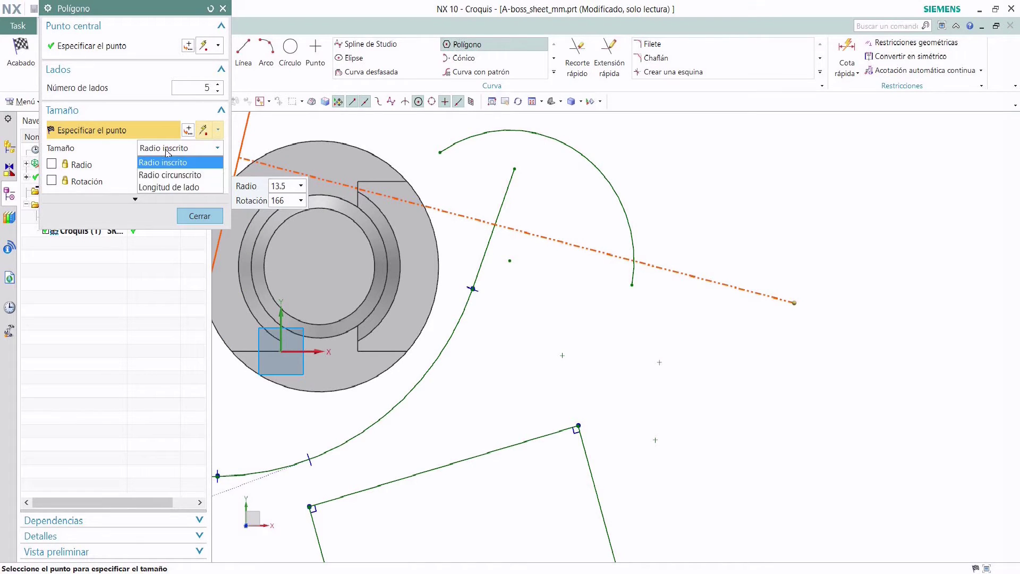
{"action": "left_click", "coordinate": [170, 175]}
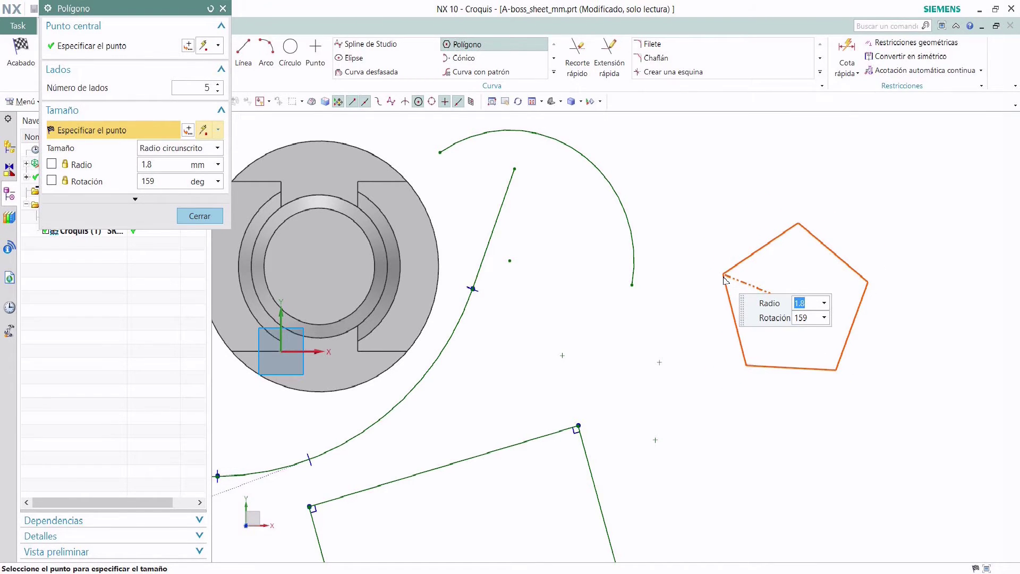
{"action": "left_click", "coordinate": [219, 148]}
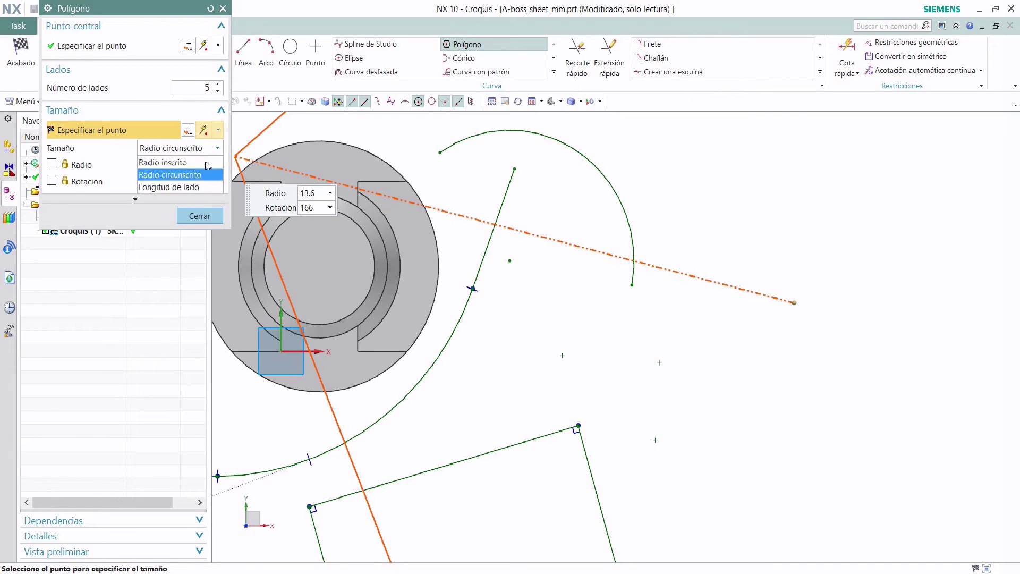
{"action": "left_click", "coordinate": [178, 191]}
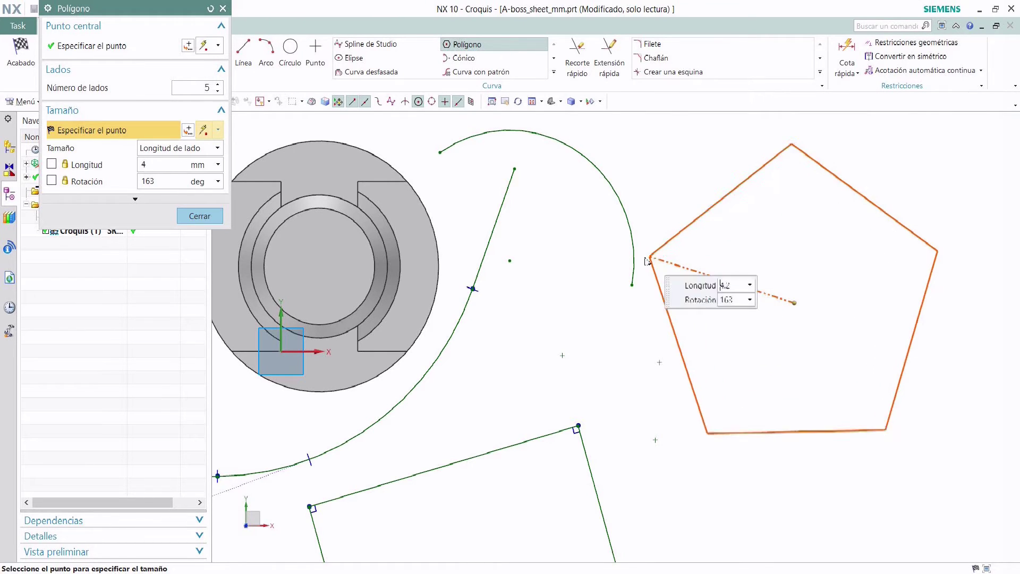
{"action": "left_click", "coordinate": [673, 269]}
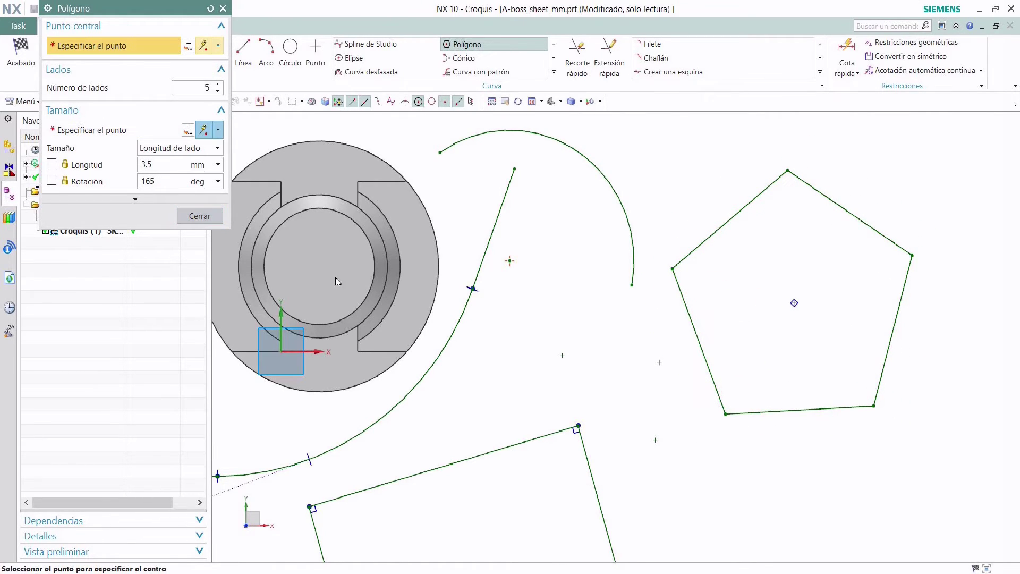
{"action": "key", "text": "Escape"}
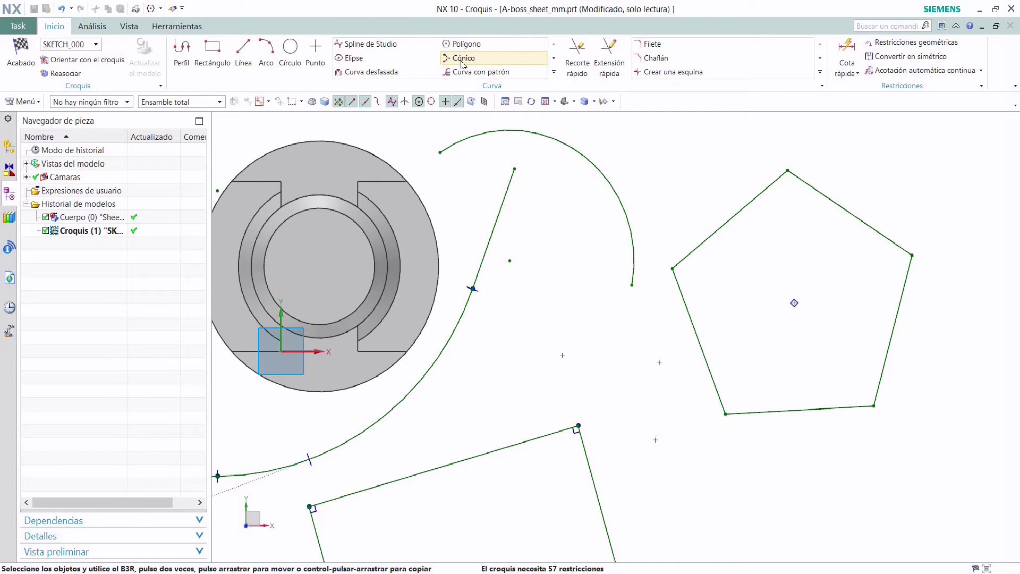
Define a conic above the pentagon with two level end points and a control point above and between them.
{"action": "left_click", "coordinate": [462, 62]}
{"action": "scroll", "coordinate": [589, 310], "scroll_direction": "down", "scroll_amount": 5}
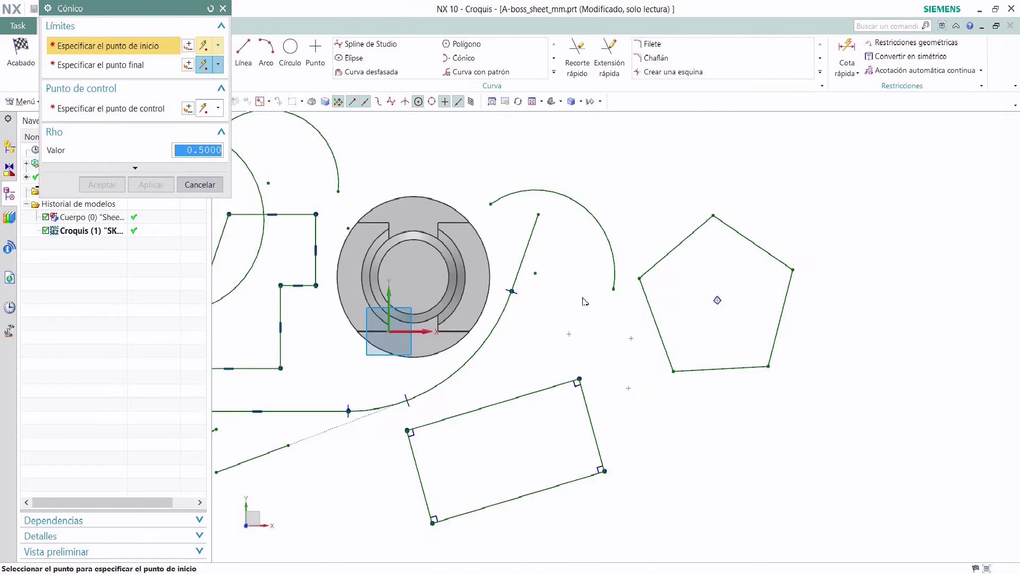
{"action": "left_click", "coordinate": [614, 210]}
{"action": "left_click", "coordinate": [705, 210]}
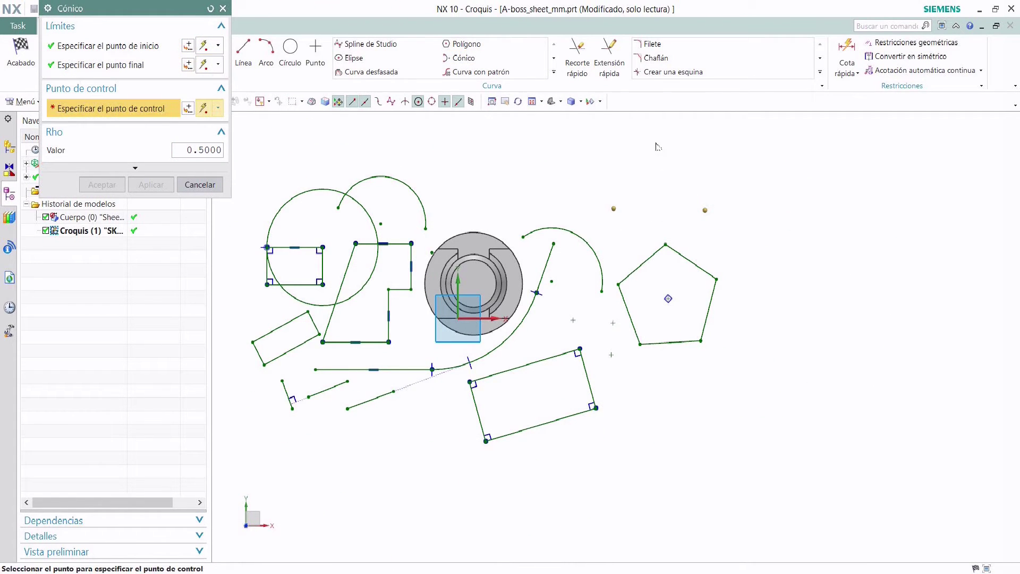
{"action": "left_click", "coordinate": [655, 134]}
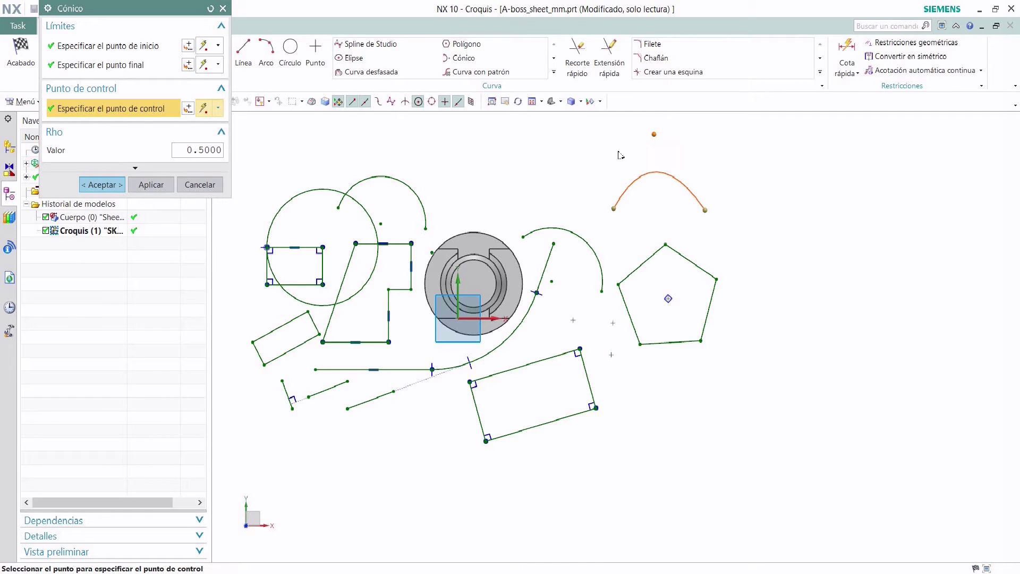
{"action": "scroll", "coordinate": [686, 160], "scroll_direction": "down", "scroll_amount": 5}
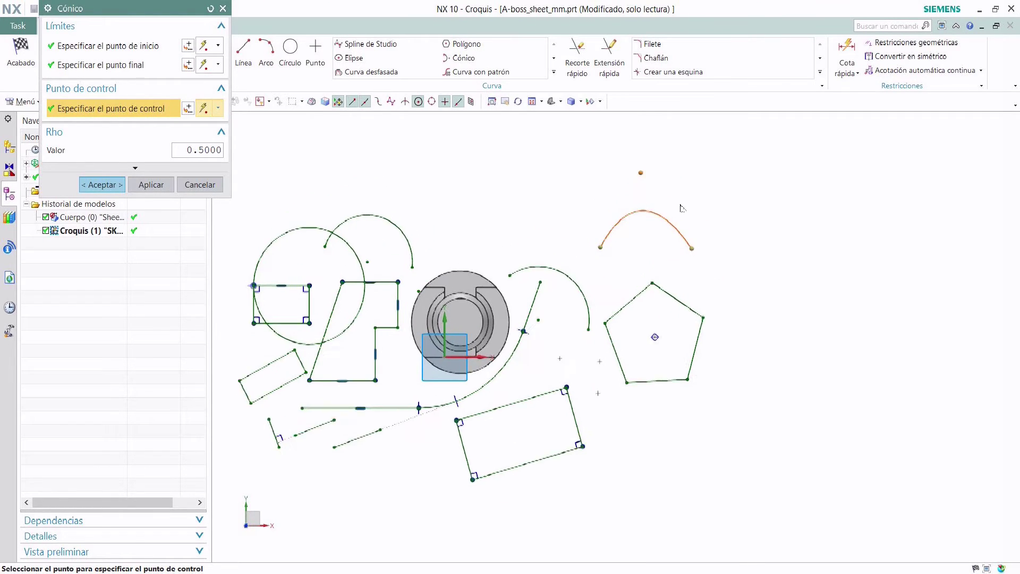
{"action": "scroll", "coordinate": [668, 220], "scroll_direction": "up", "scroll_amount": 5}
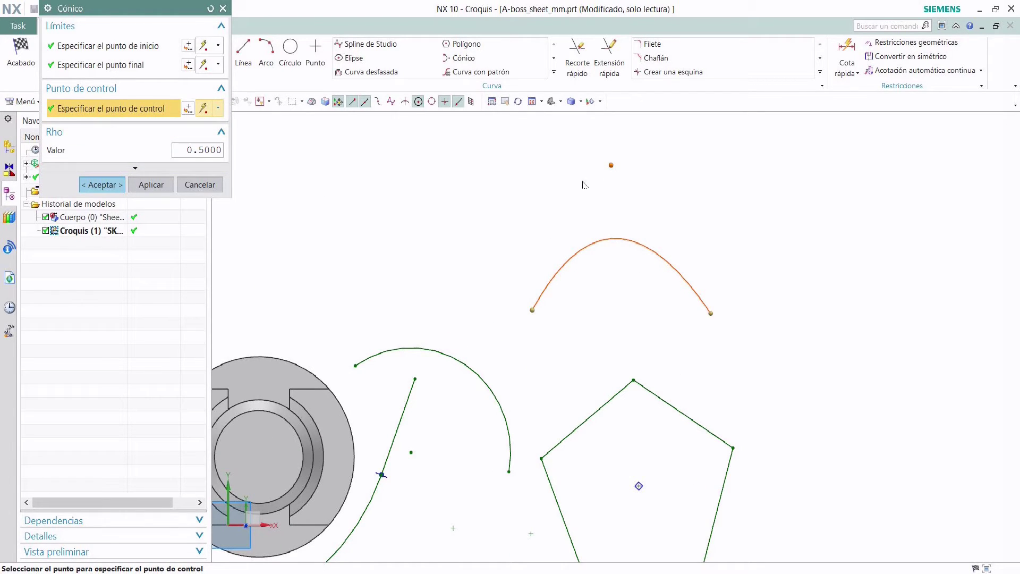
Preview the conic with Rho values of 0.1 and 0.9, and cancel the curve.
{"action": "left_click", "coordinate": [202, 152]}
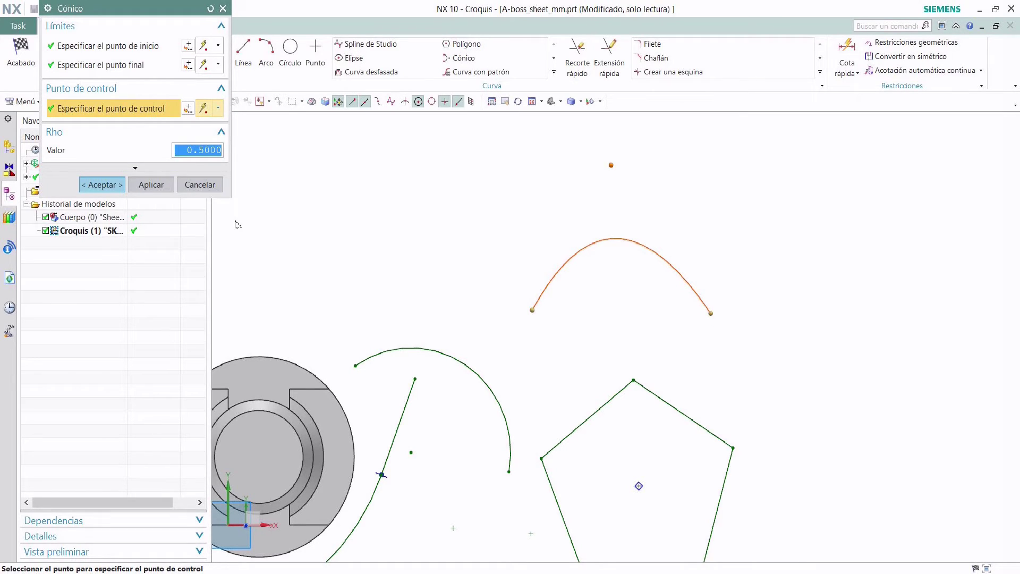
{"action": "type", "text": "0.1"}
{"action": "key", "text": "Return"}
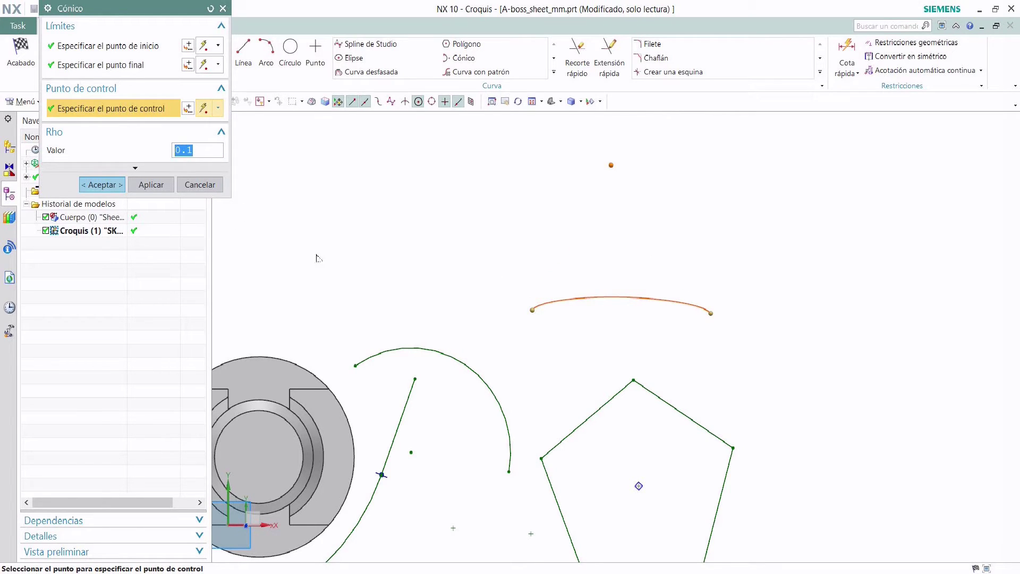
{"action": "left_click", "coordinate": [210, 153]}
{"action": "type", "text": "9"}
{"action": "key", "text": "Return"}
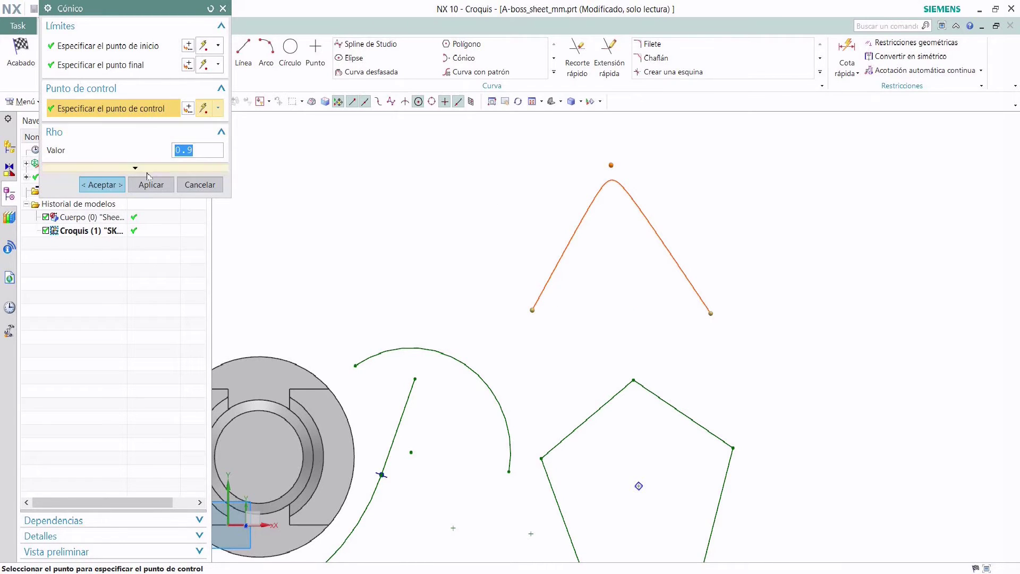
{"action": "left_click", "coordinate": [198, 187]}
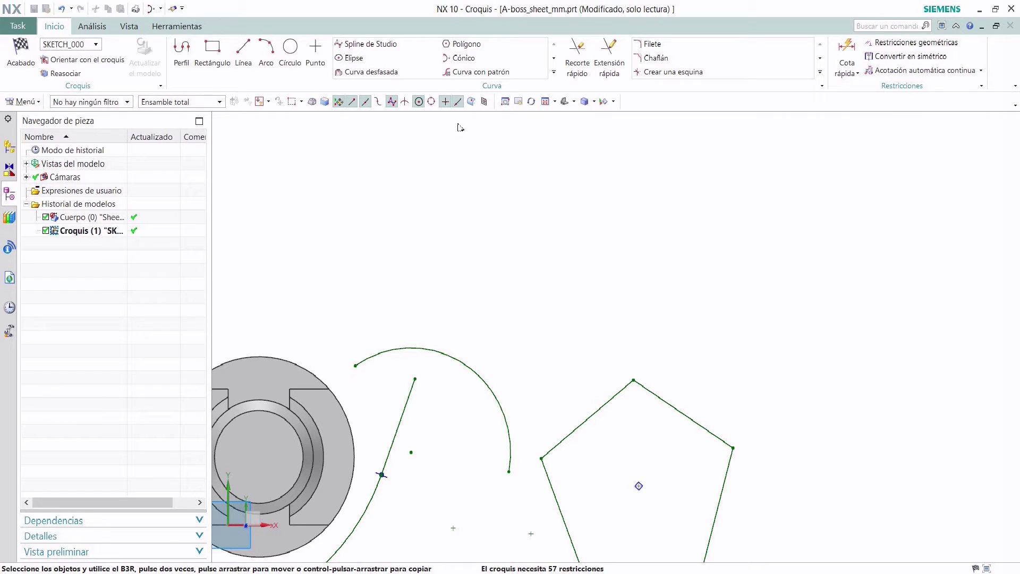
Start a linear curve pattern with the pentagon as the curves to pattern.
{"action": "left_click", "coordinate": [497, 79]}
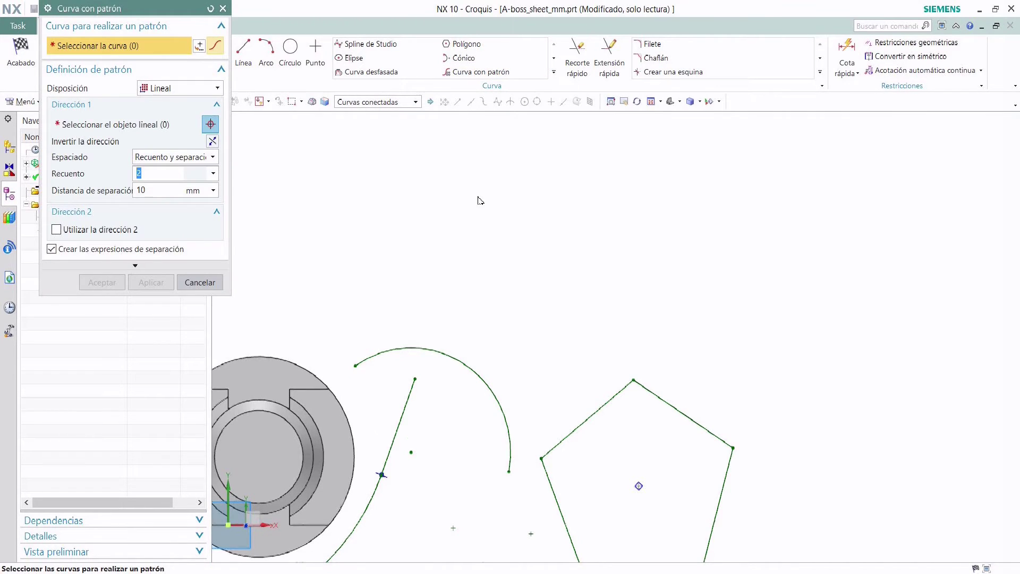
{"action": "scroll", "coordinate": [478, 201], "scroll_direction": "down", "scroll_amount": 4}
{"action": "scroll", "coordinate": [616, 342], "scroll_direction": "up", "scroll_amount": 1}
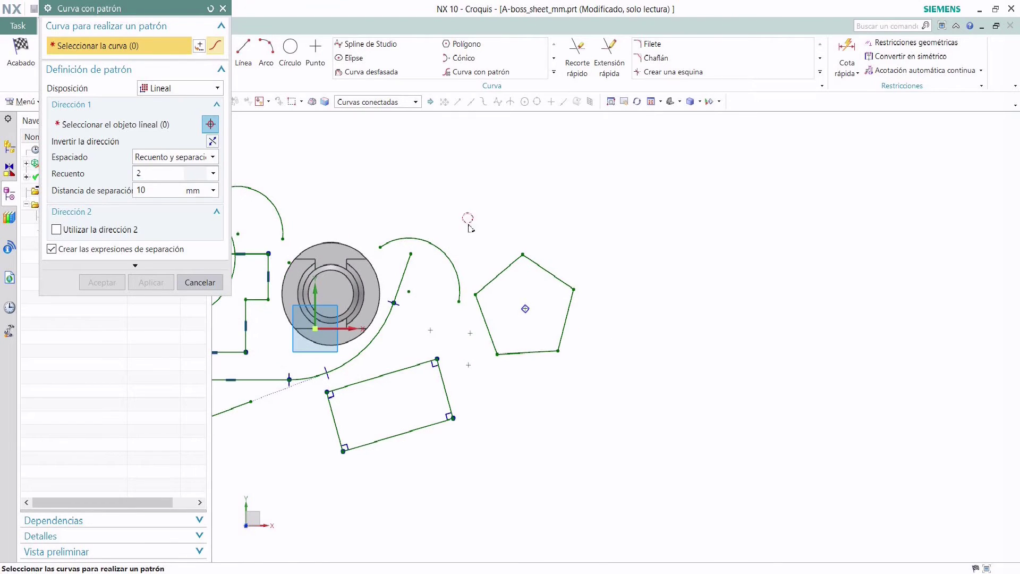
{"action": "left_click", "coordinate": [553, 351]}
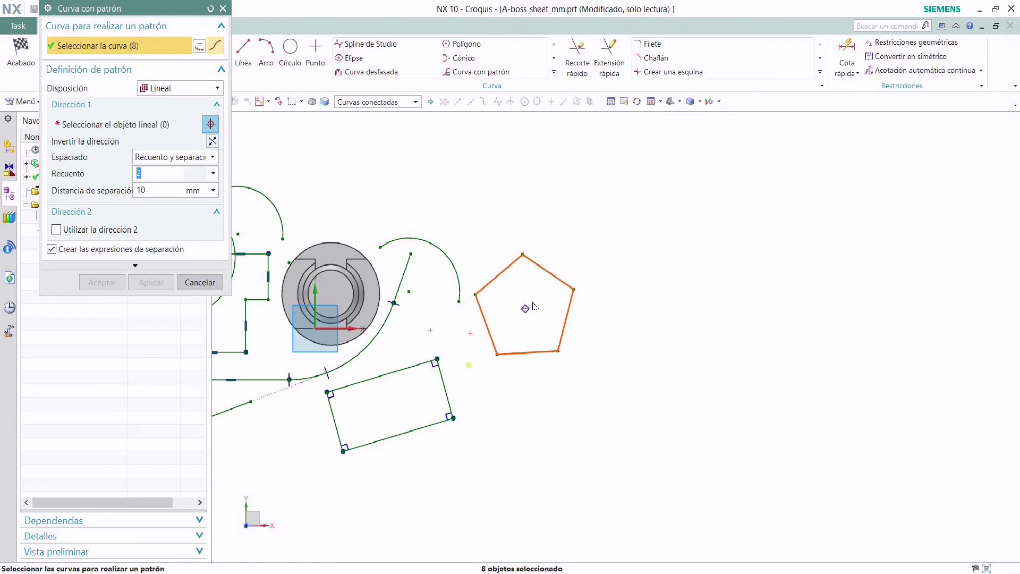
{"action": "scroll", "coordinate": [570, 340], "scroll_direction": "down", "scroll_amount": 4}
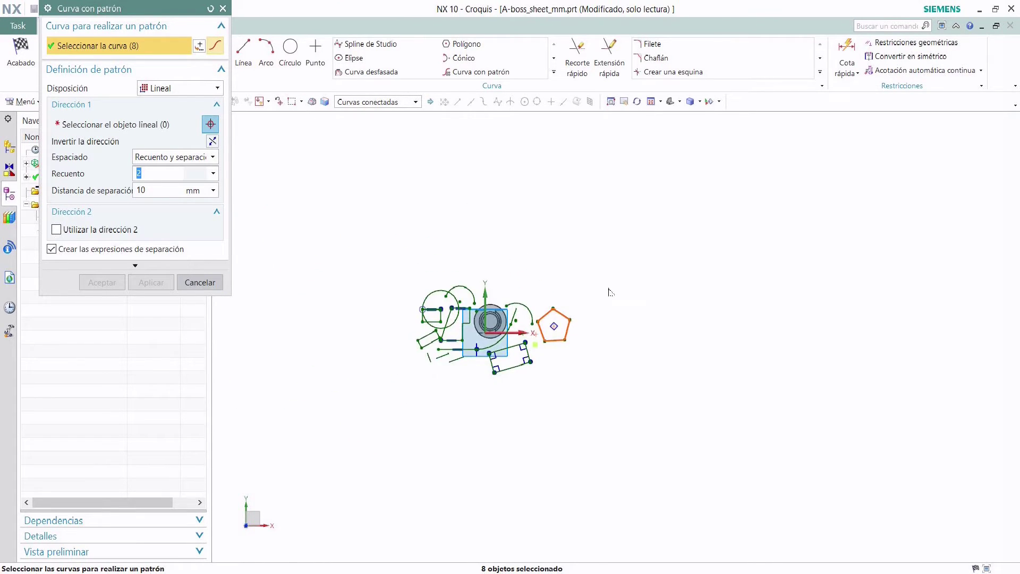
{"action": "scroll", "coordinate": [608, 292], "scroll_direction": "up", "scroll_amount": 2}
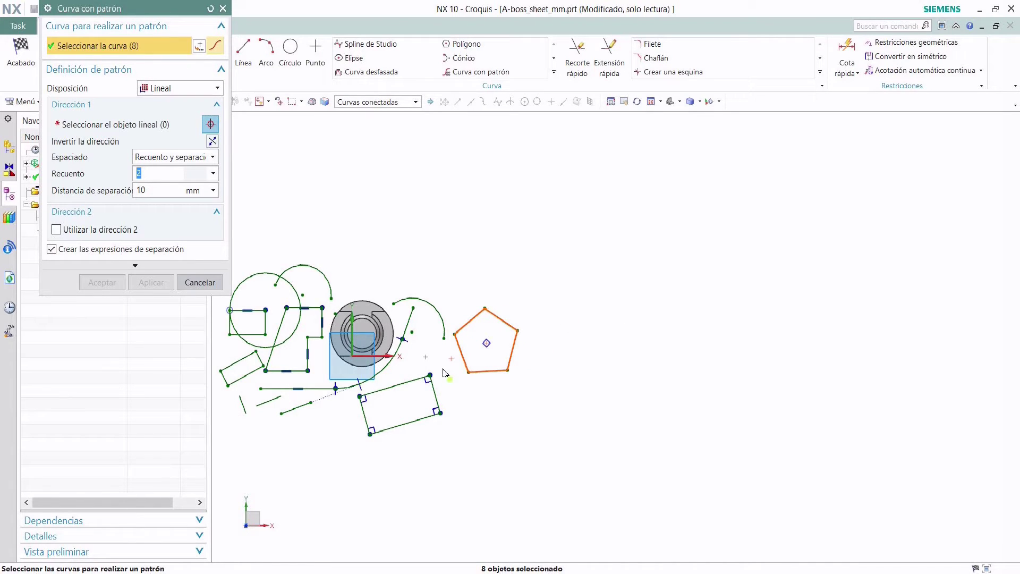
{"action": "scroll", "coordinate": [446, 372], "scroll_direction": "up", "scroll_amount": 1}
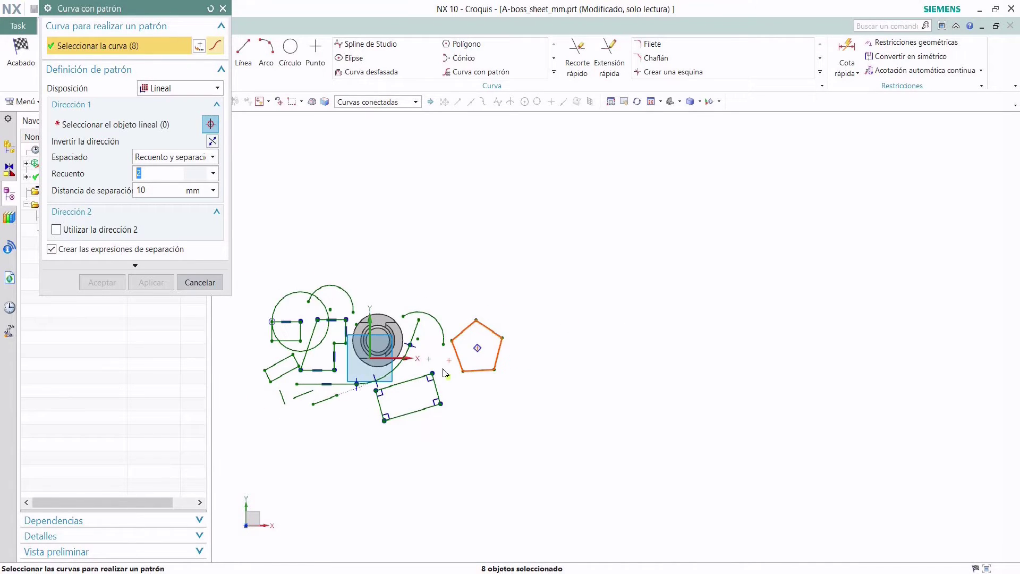
Set the pattern direction along the large tilted rectangle's upper edge and reverse it so the copies run away from the boss.
{"action": "left_click", "coordinate": [112, 128]}
{"action": "left_click", "coordinate": [404, 387]}
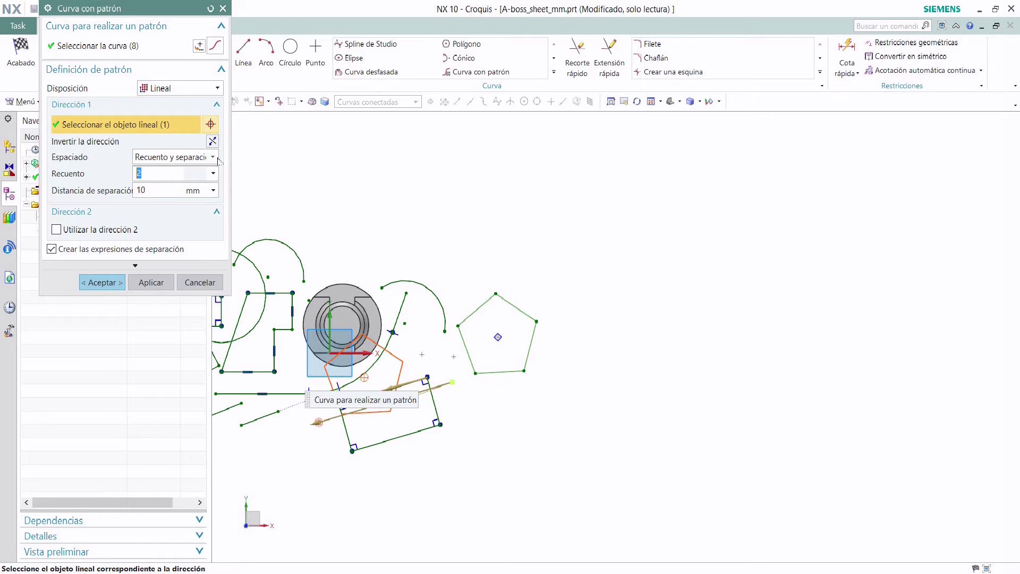
{"action": "left_click", "coordinate": [212, 141]}
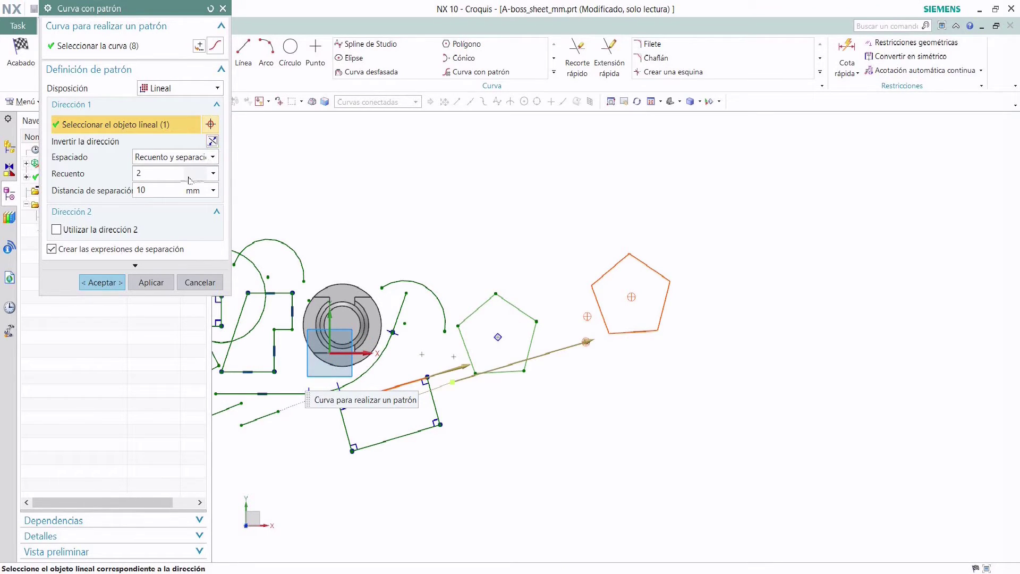
Set the pentagon pattern to a count of 4 with a pitch distance of 12 mm.
{"action": "left_click_drag", "start_coordinate": [152, 175], "coordinate": [132, 174]}
{"action": "type", "text": "4"}
{"action": "left_click", "coordinate": [154, 194]}
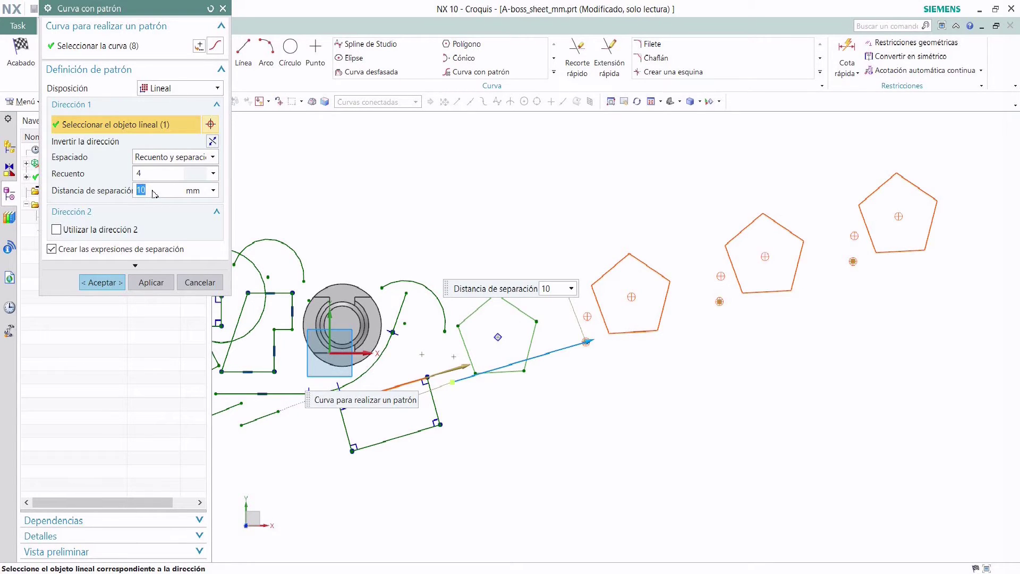
{"action": "type", "text": "12"}
{"action": "left_click", "coordinate": [155, 176]}
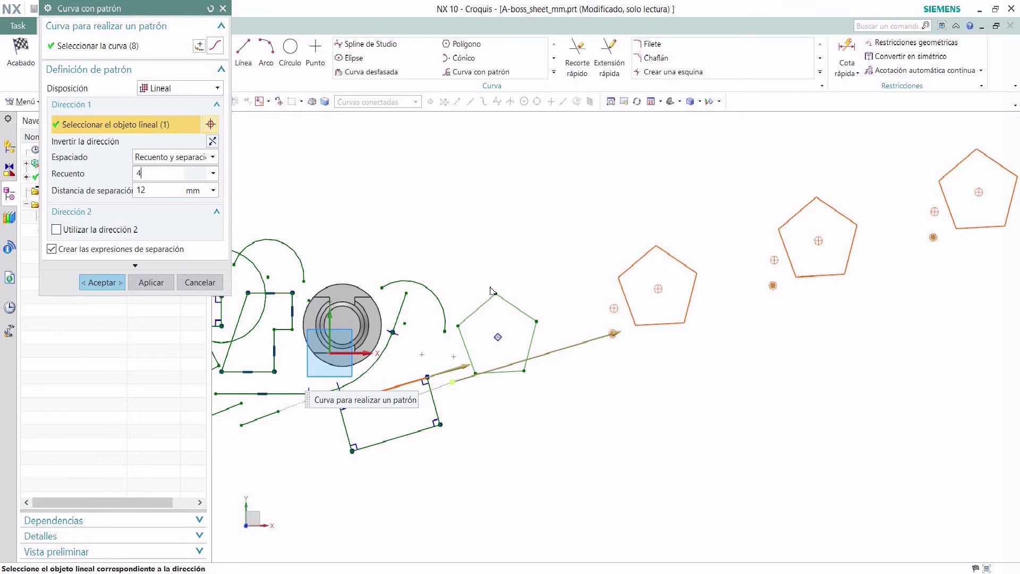
{"action": "scroll", "coordinate": [491, 290], "scroll_direction": "down", "scroll_amount": 3}
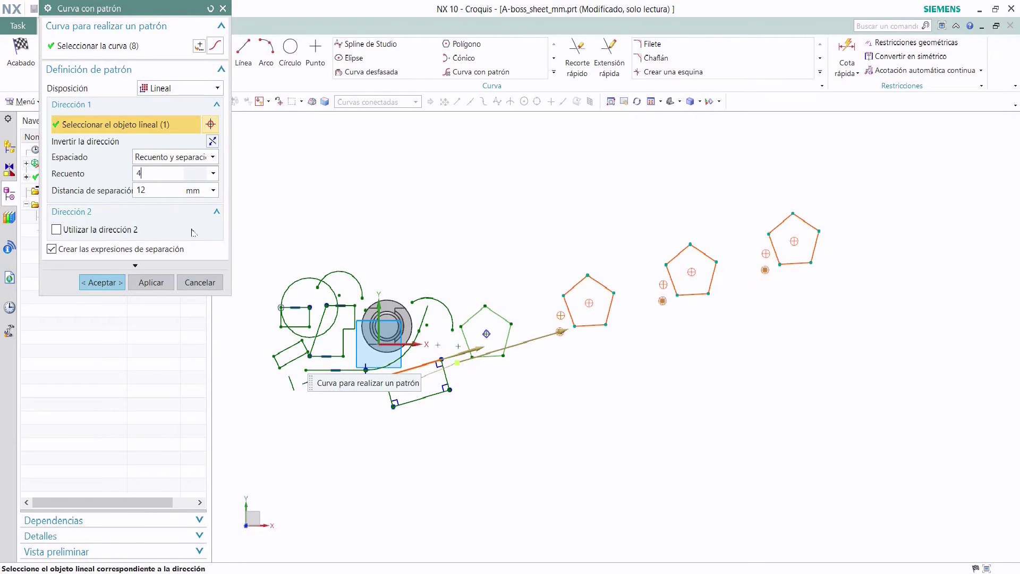
Add a second pattern direction along the lower vertical line of the closed stepped profile, with a count of 3.
{"action": "left_click", "coordinate": [95, 230]}
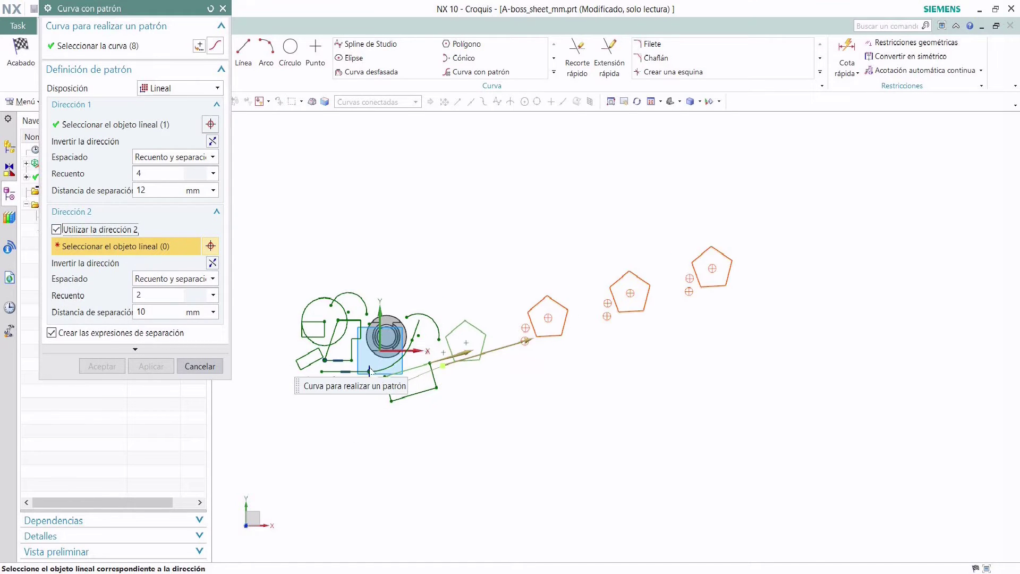
{"action": "scroll", "coordinate": [344, 346], "scroll_direction": "up", "scroll_amount": 1}
{"action": "left_click", "coordinate": [345, 341]}
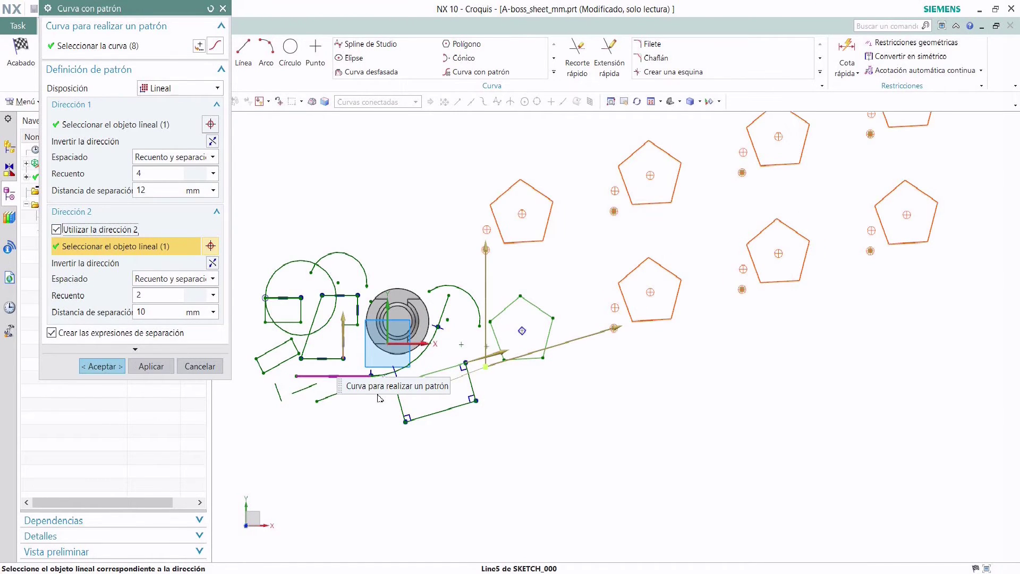
{"action": "scroll", "coordinate": [461, 408], "scroll_direction": "down", "scroll_amount": 2}
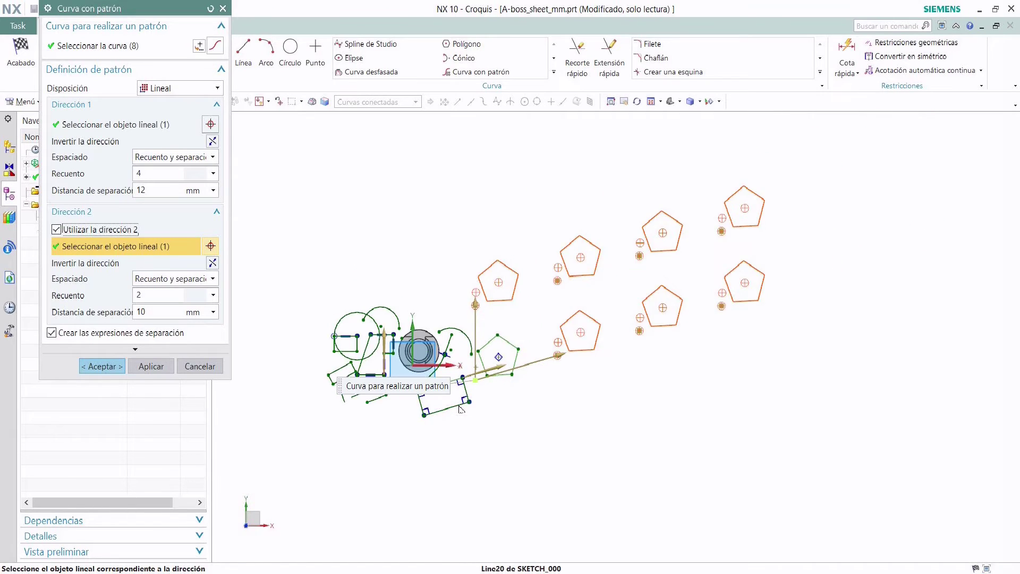
{"action": "left_click", "coordinate": [187, 297]}
{"action": "left_click_drag", "start_coordinate": [156, 296], "coordinate": [127, 301]}
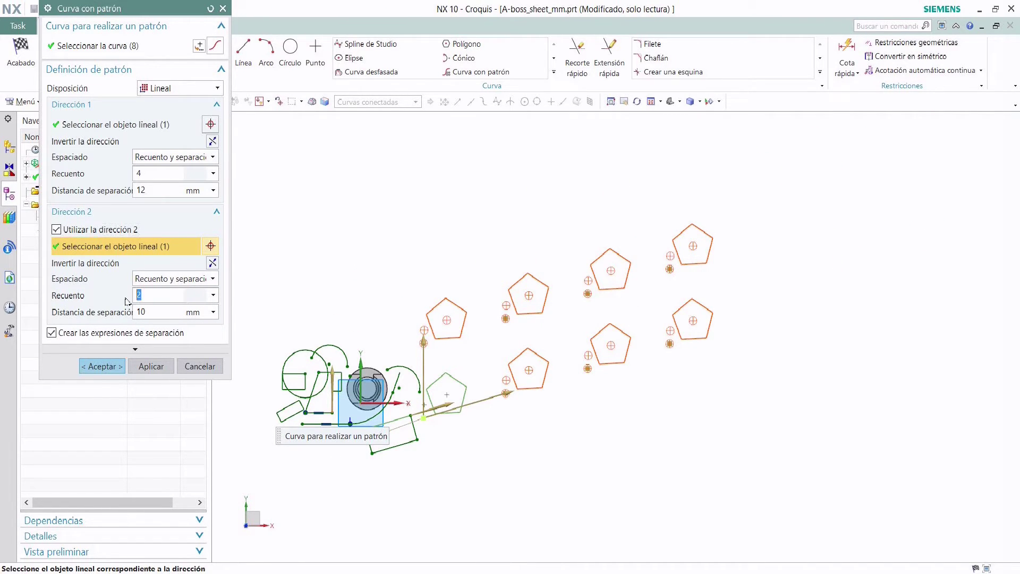
{"action": "type", "text": "3"}
{"action": "left_click", "coordinate": [157, 315]}
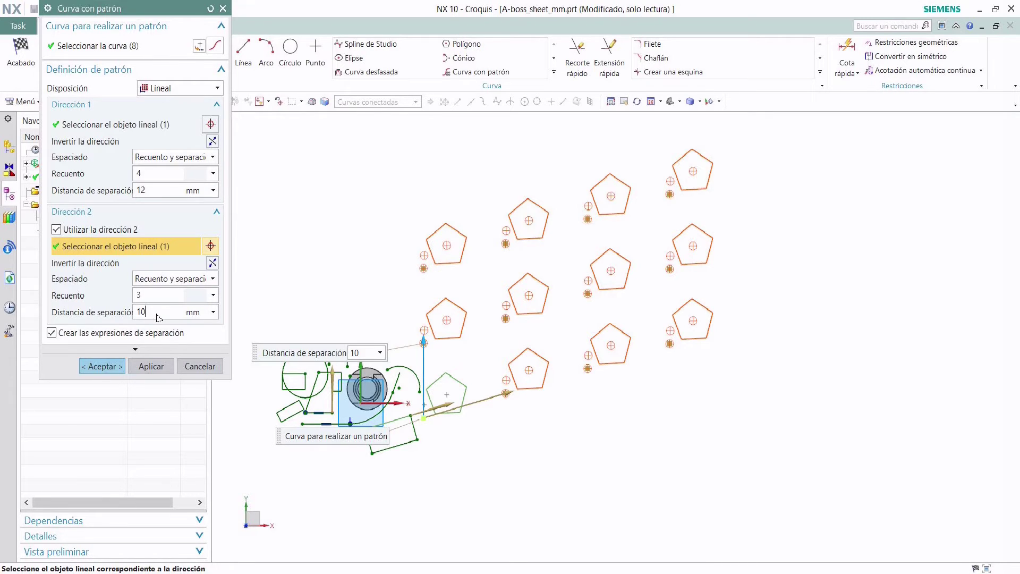
Switch the pentagon pattern to a circular layout and place its rotation point in the empty area to the pentagon's lower right.
{"action": "left_click", "coordinate": [161, 88]}
{"action": "left_click", "coordinate": [157, 108]}
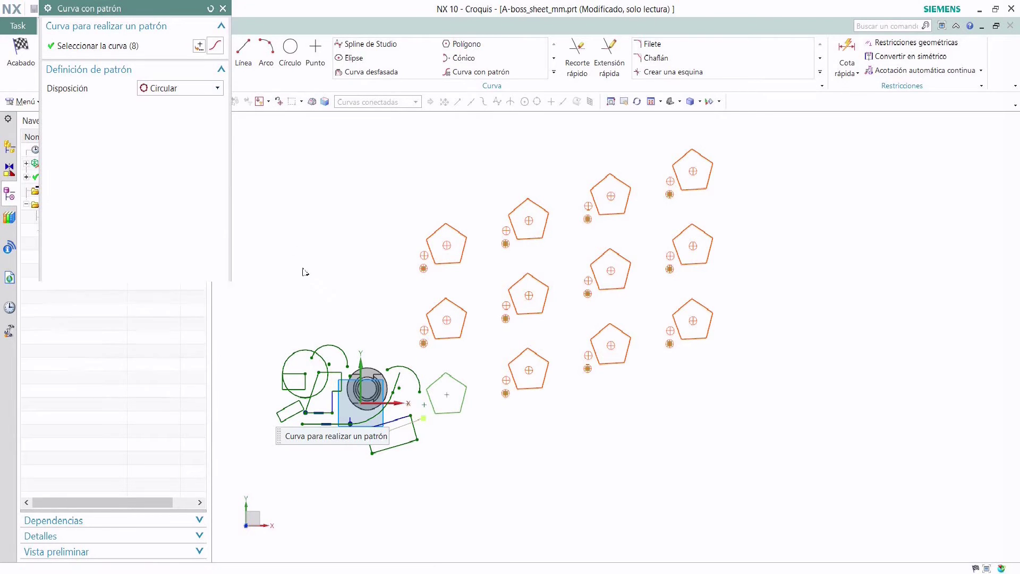
{"action": "scroll", "coordinate": [450, 433], "scroll_direction": "up", "scroll_amount": 3}
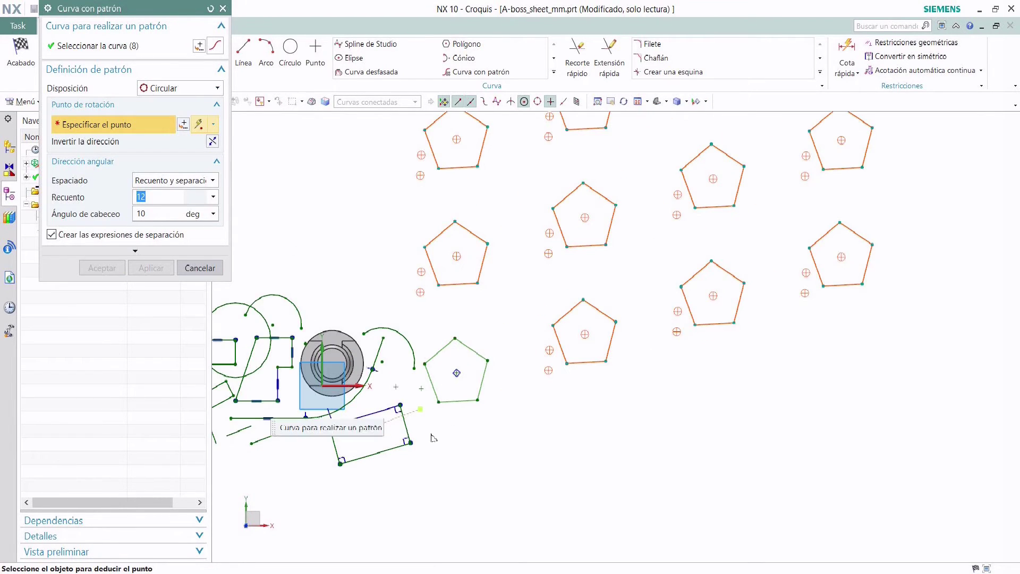
{"action": "left_click", "coordinate": [607, 470]}
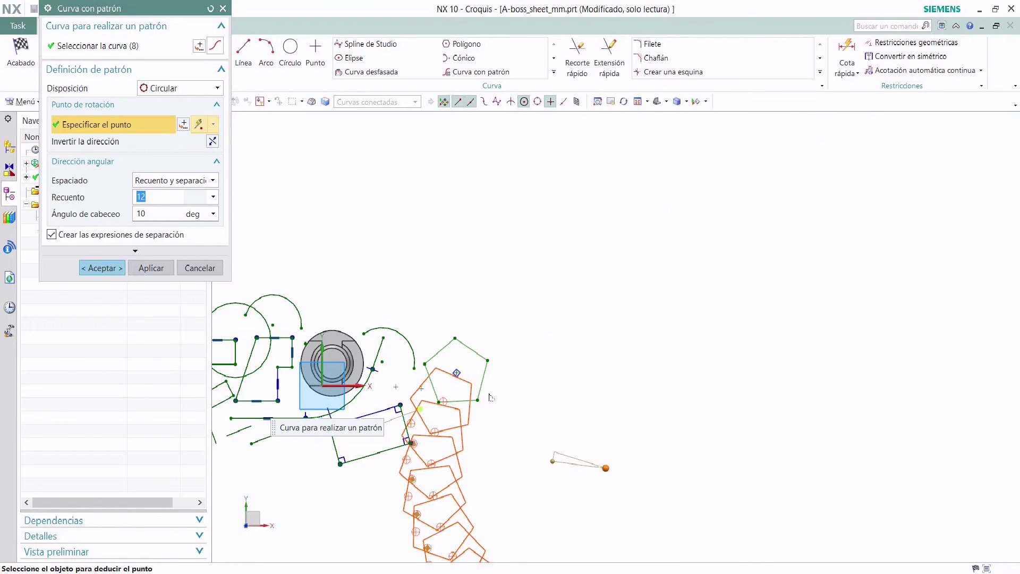
{"action": "scroll", "coordinate": [543, 367], "scroll_direction": "down", "scroll_amount": 3}
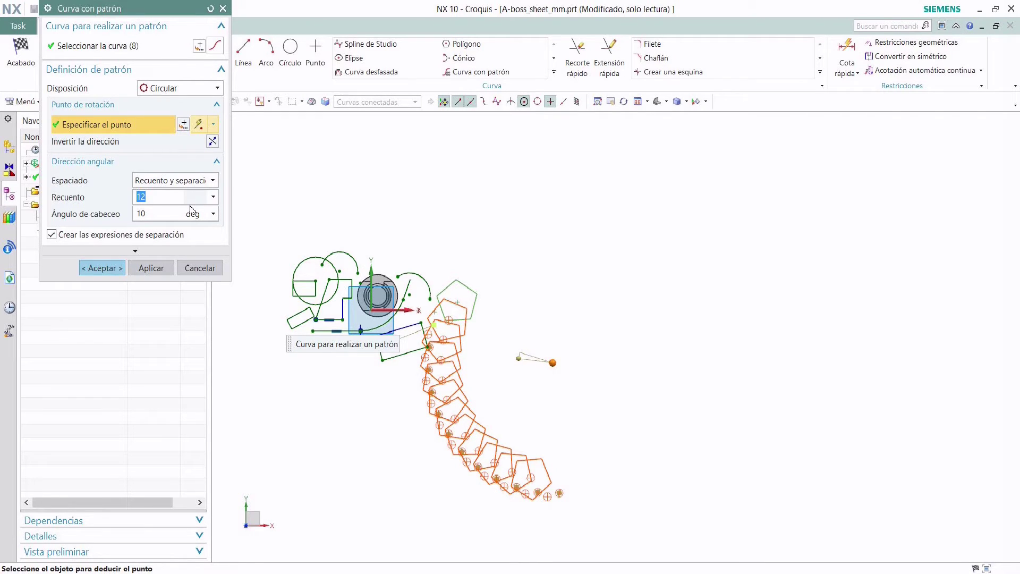
Space the circular pattern by count and span, with a span angle of 360°.
{"action": "left_click", "coordinate": [188, 184]}
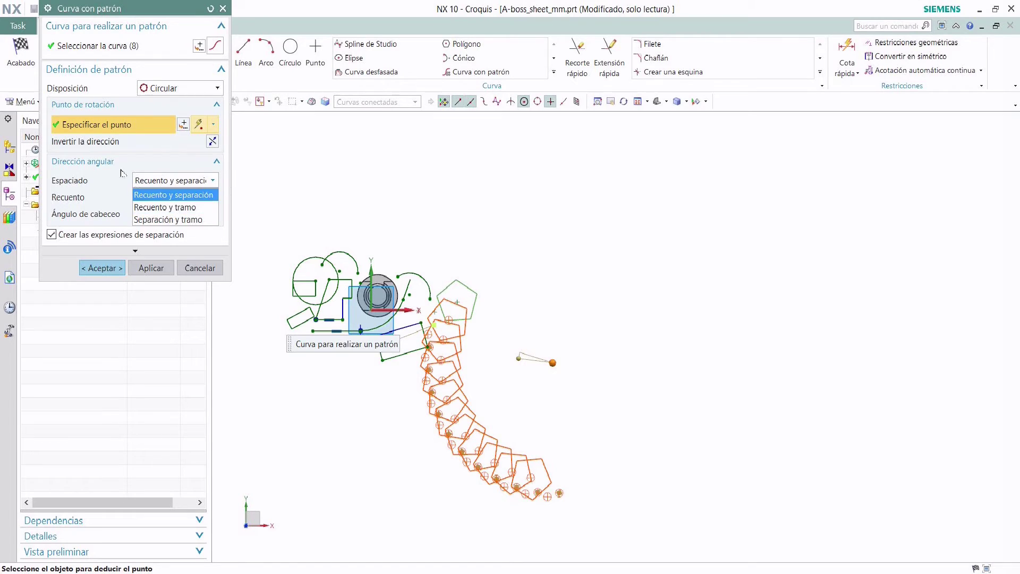
{"action": "left_click", "coordinate": [173, 195]}
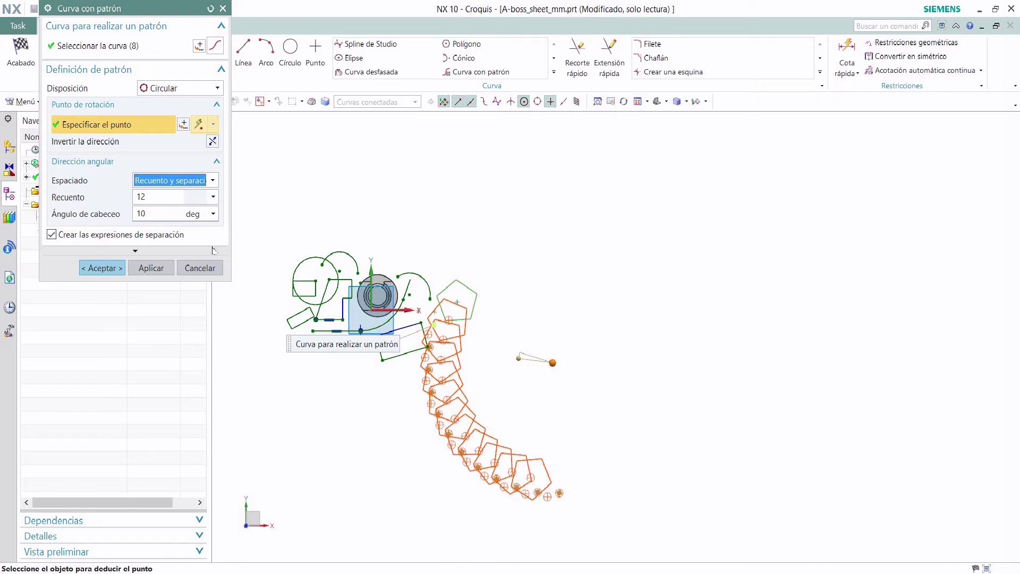
{"action": "left_click", "coordinate": [212, 180]}
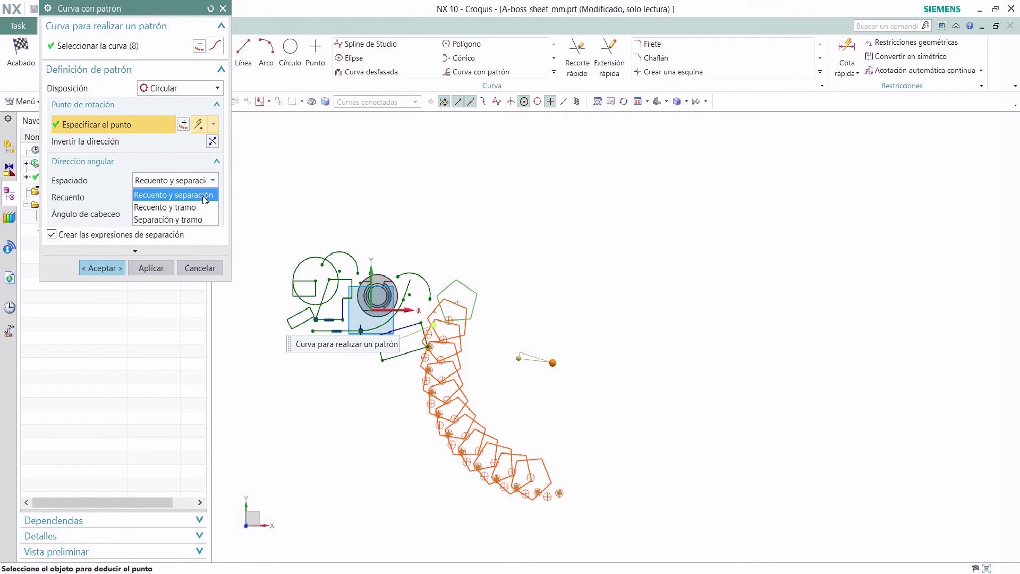
{"action": "left_click", "coordinate": [191, 208]}
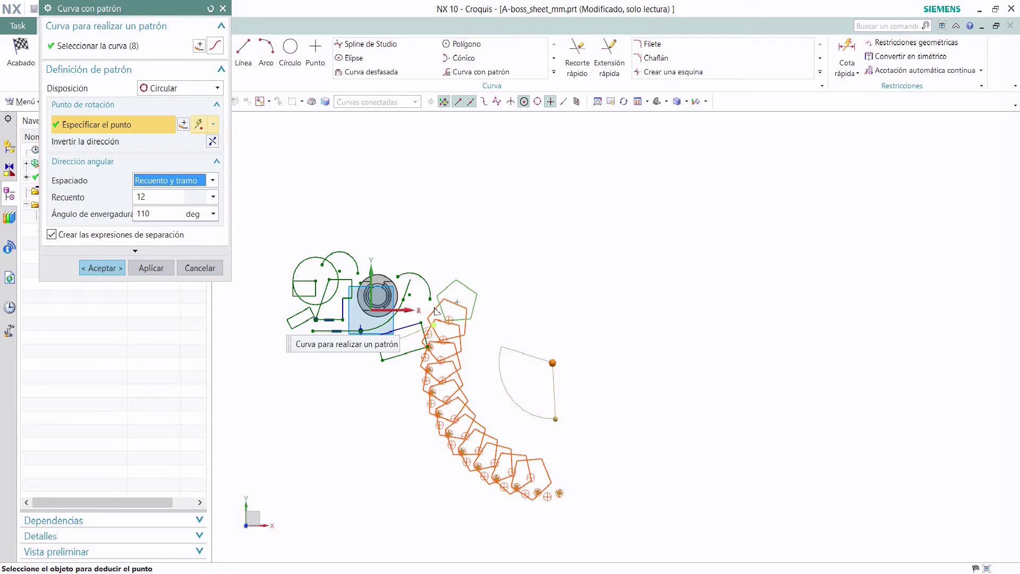
{"action": "double_click", "coordinate": [151, 215]}
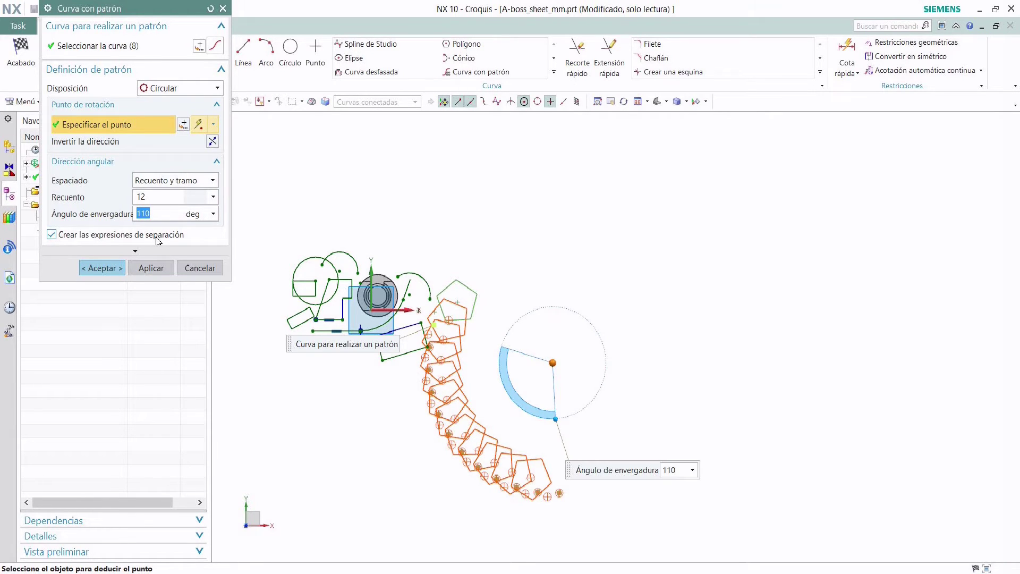
{"action": "type", "text": "360"}
{"action": "double_click", "coordinate": [151, 199]}
{"action": "right_click", "coordinate": [153, 201]}
{"action": "left_click", "coordinate": [146, 202]}
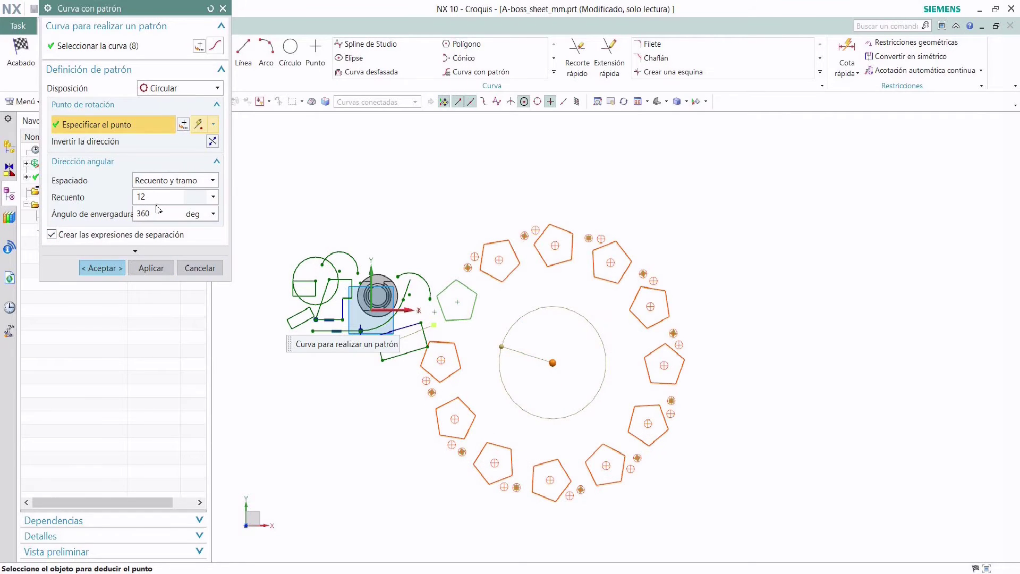
Change the circular pattern's spacing to pitch and span, with a pitch angle of 90°.
{"action": "left_click", "coordinate": [213, 180]}
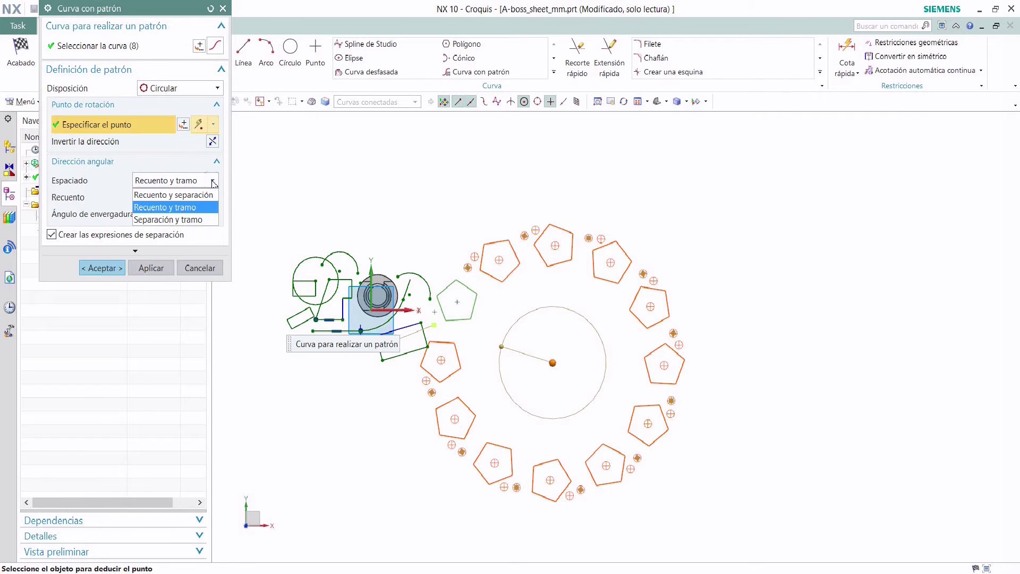
{"action": "left_click", "coordinate": [193, 220]}
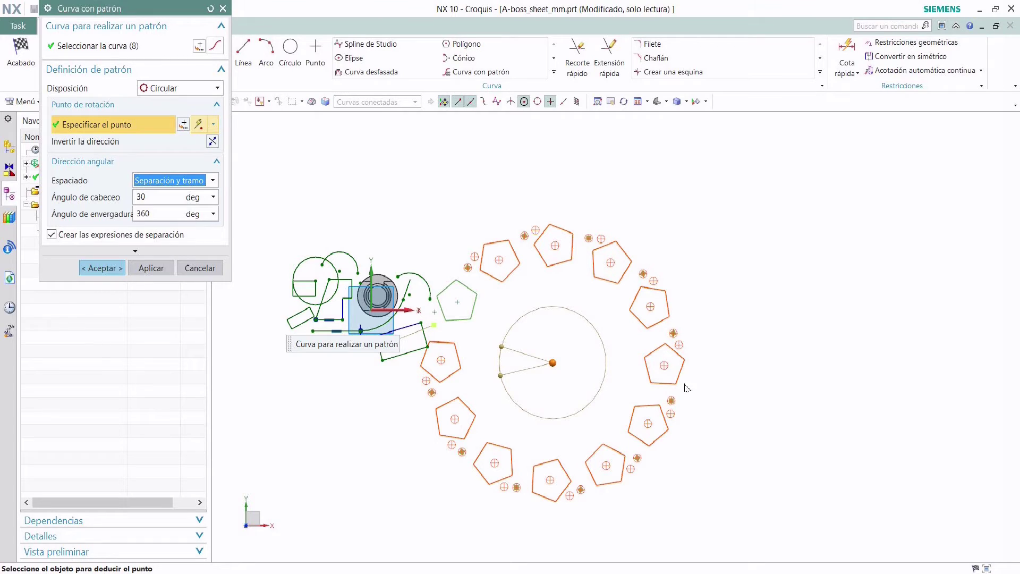
{"action": "left_click", "coordinate": [153, 199]}
{"action": "type", "text": "90"}
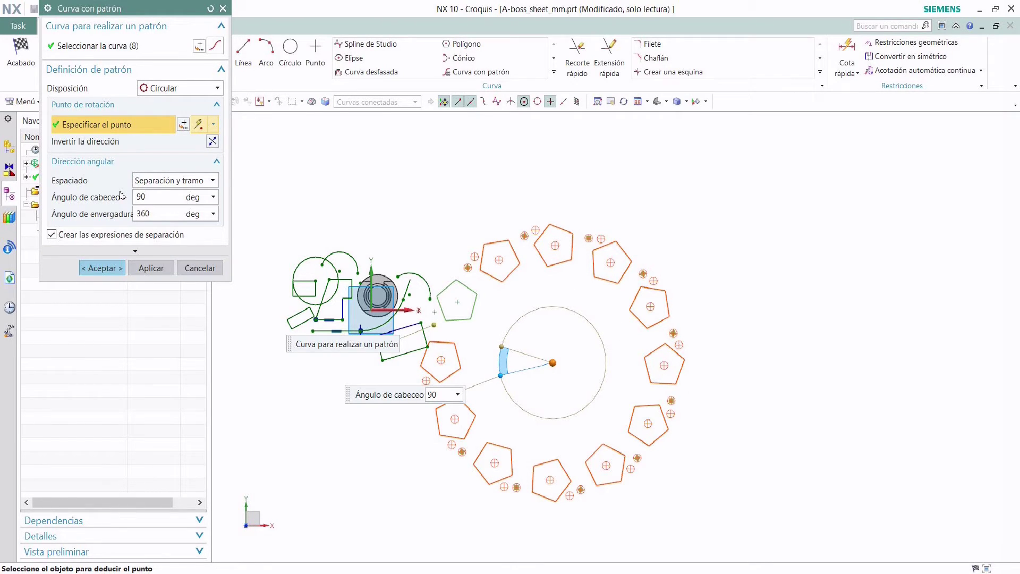
{"action": "left_click", "coordinate": [144, 215]}
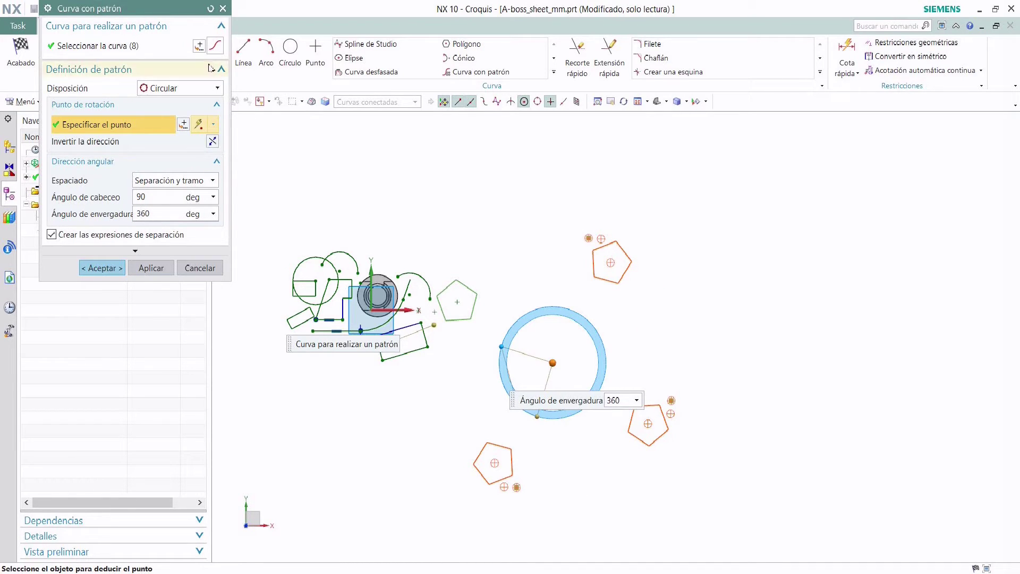
Switch the pattern to a general layout and place its starting reference point just below the pentagon.
{"action": "left_click", "coordinate": [211, 89]}
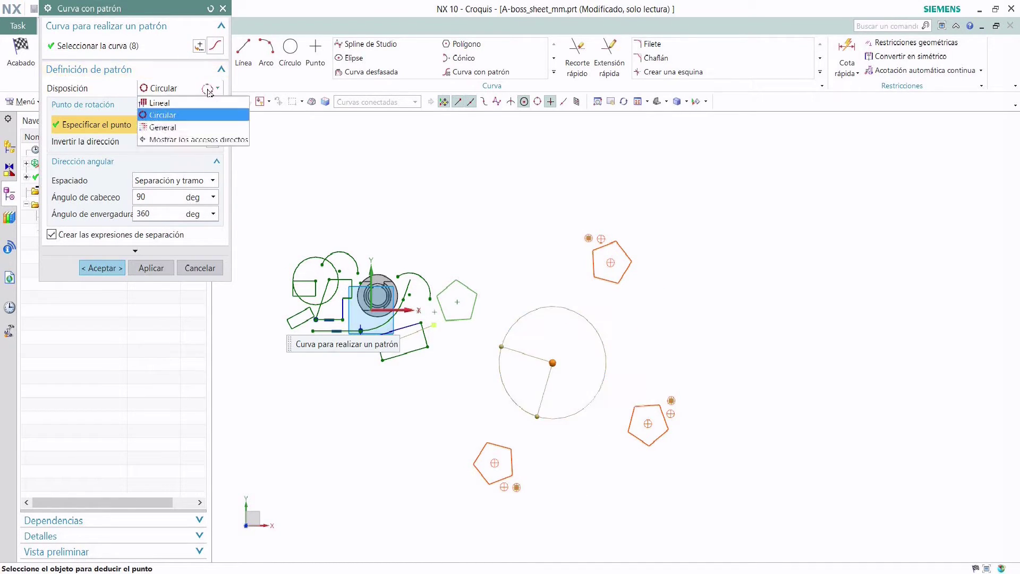
{"action": "left_click", "coordinate": [163, 129]}
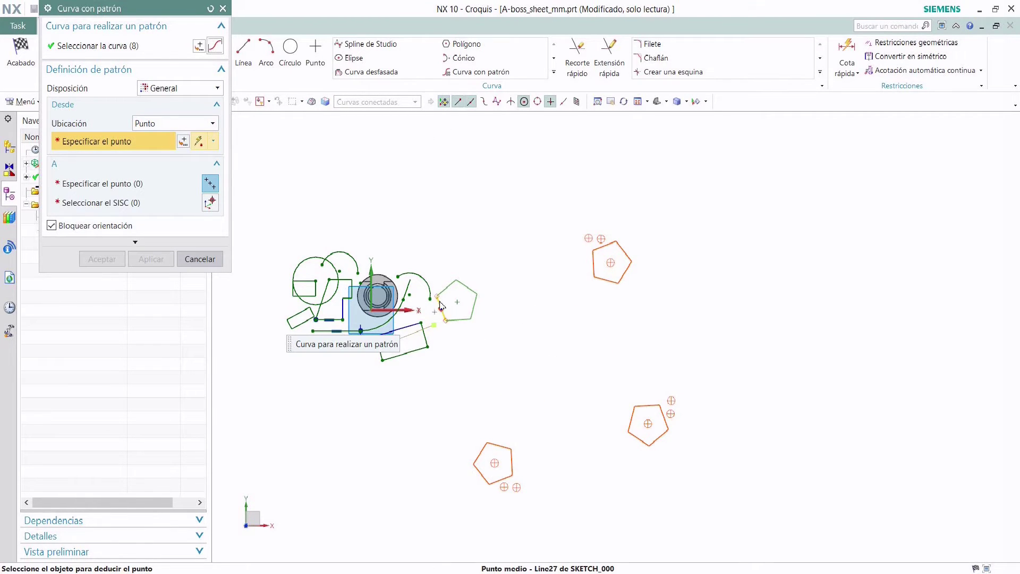
{"action": "scroll", "coordinate": [442, 287], "scroll_direction": "down", "scroll_amount": 2}
{"action": "scroll", "coordinate": [433, 283], "scroll_direction": "up", "scroll_amount": 5}
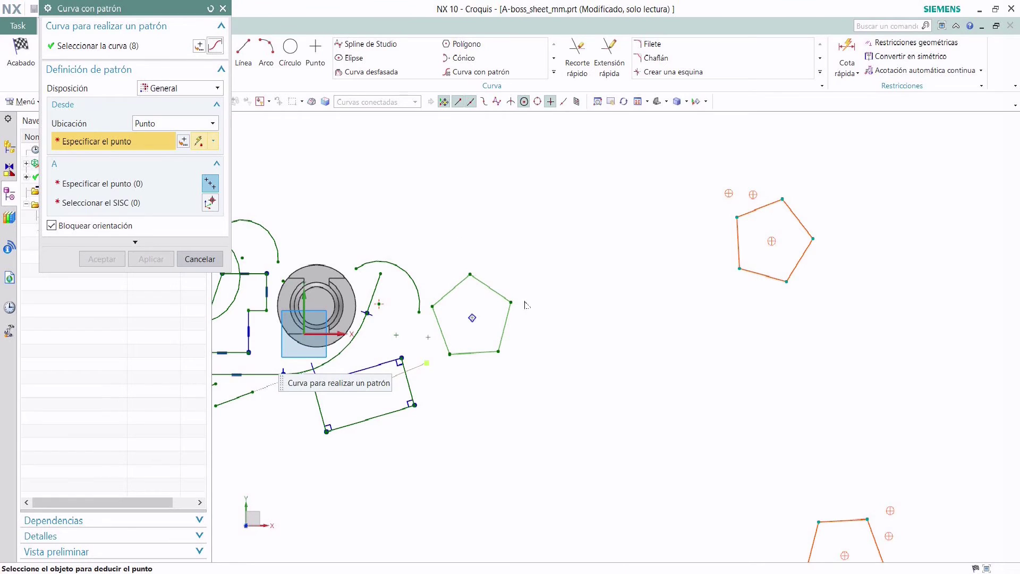
{"action": "left_click", "coordinate": [485, 406]}
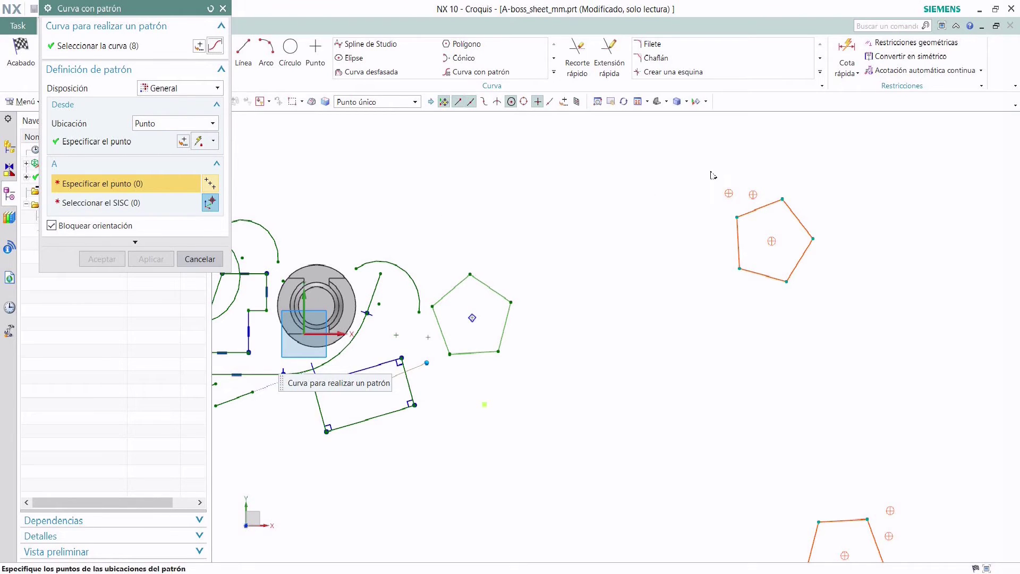
Place five destination points above and to the right of the existing curves for the pentagon copies, and cancel the pattern.
{"action": "left_click", "coordinate": [659, 161]}
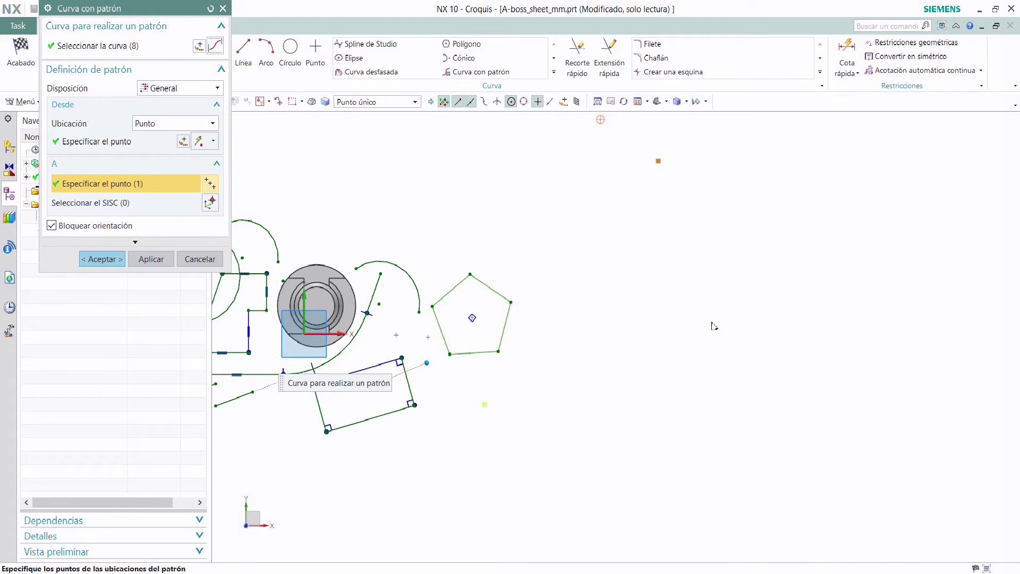
{"action": "scroll", "coordinate": [714, 326], "scroll_direction": "down", "scroll_amount": 3}
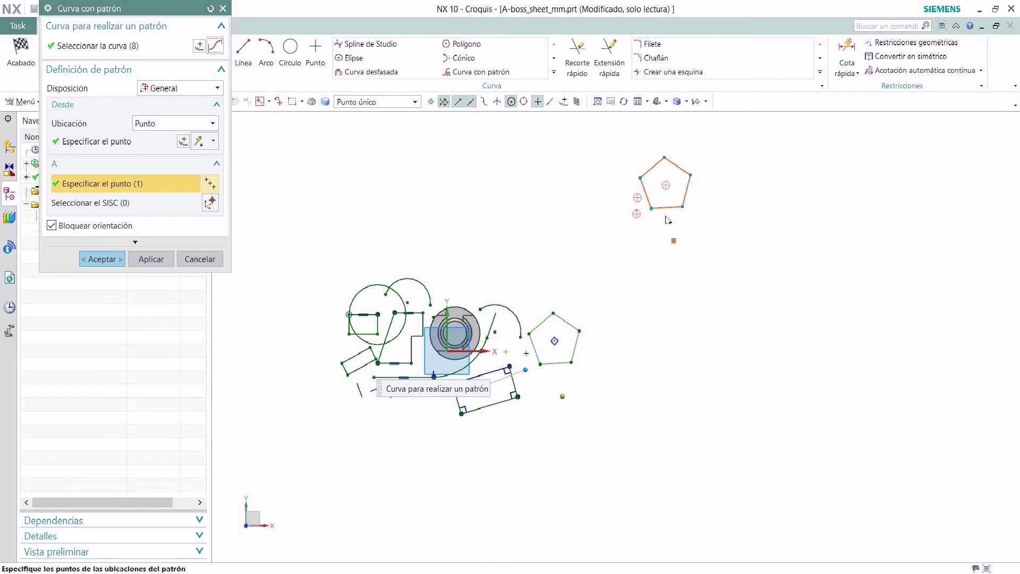
{"action": "left_click", "coordinate": [827, 312]}
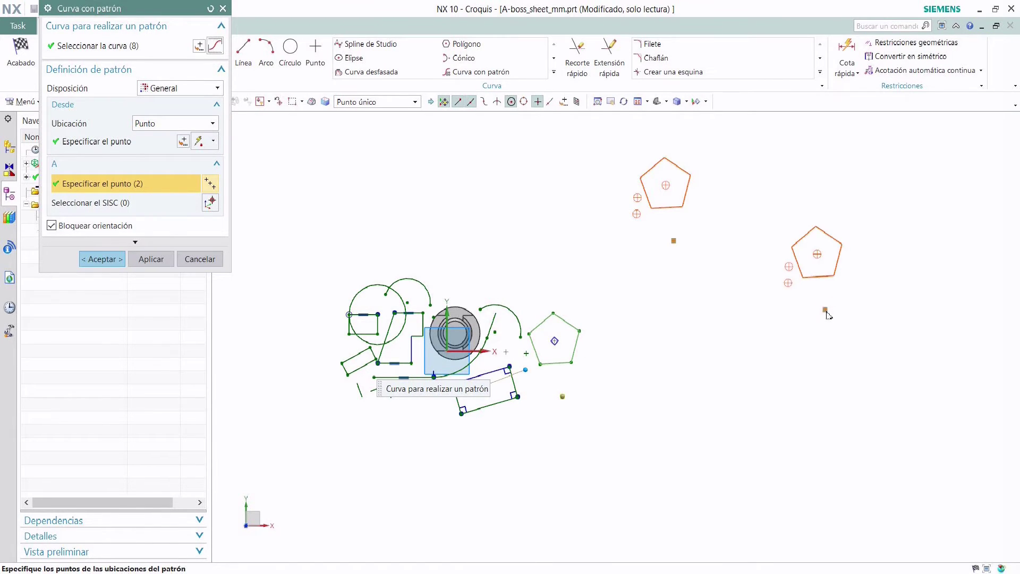
{"action": "left_click", "coordinate": [755, 380]}
{"action": "left_click", "coordinate": [515, 218]}
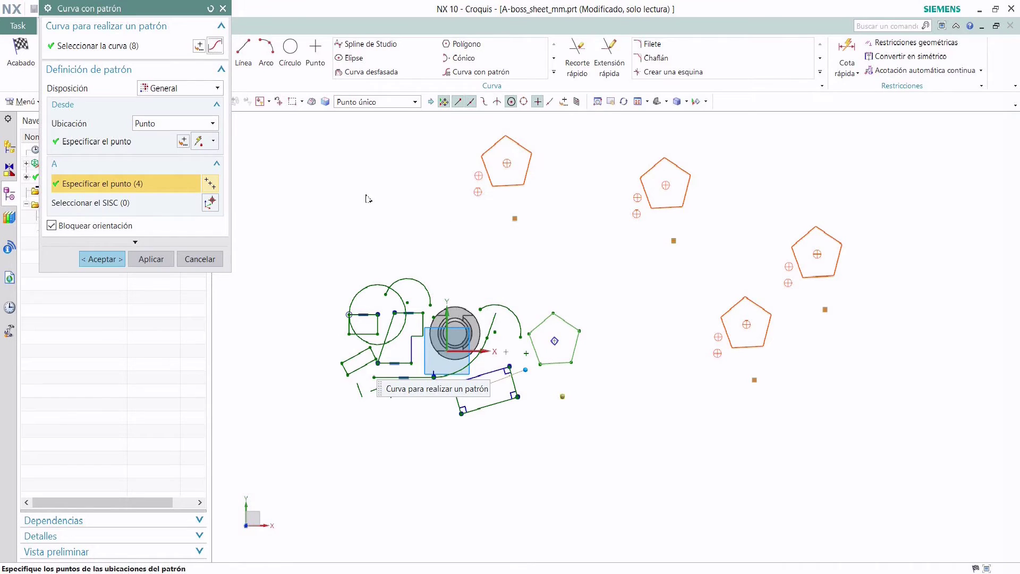
{"action": "left_click", "coordinate": [357, 204]}
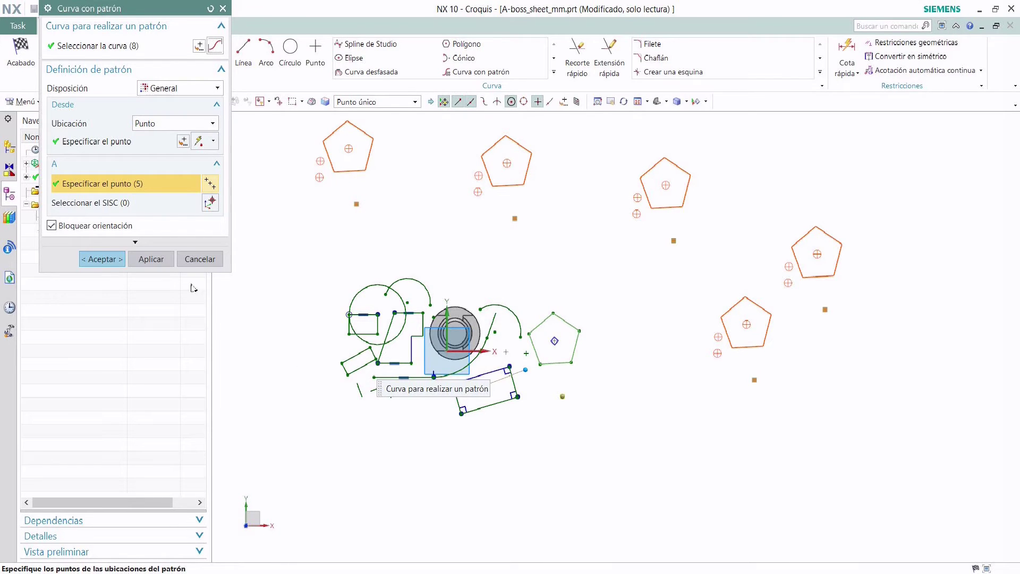
{"action": "left_click", "coordinate": [200, 259]}
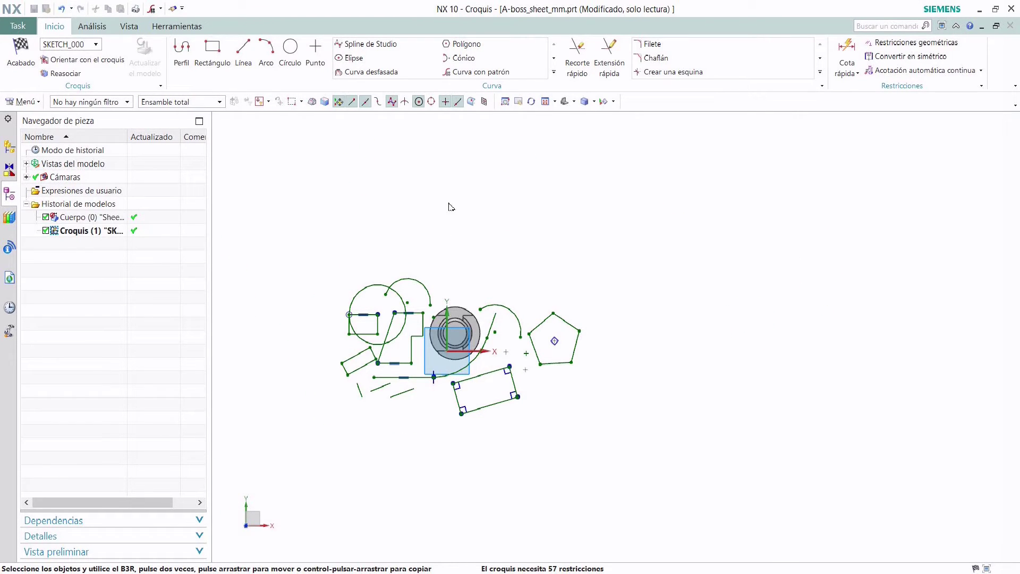
Mirror the pentagon and its nearby points about the lower long edge of the tilted rectangle, converting that centerline to reference.
{"action": "left_click", "coordinate": [554, 73]}
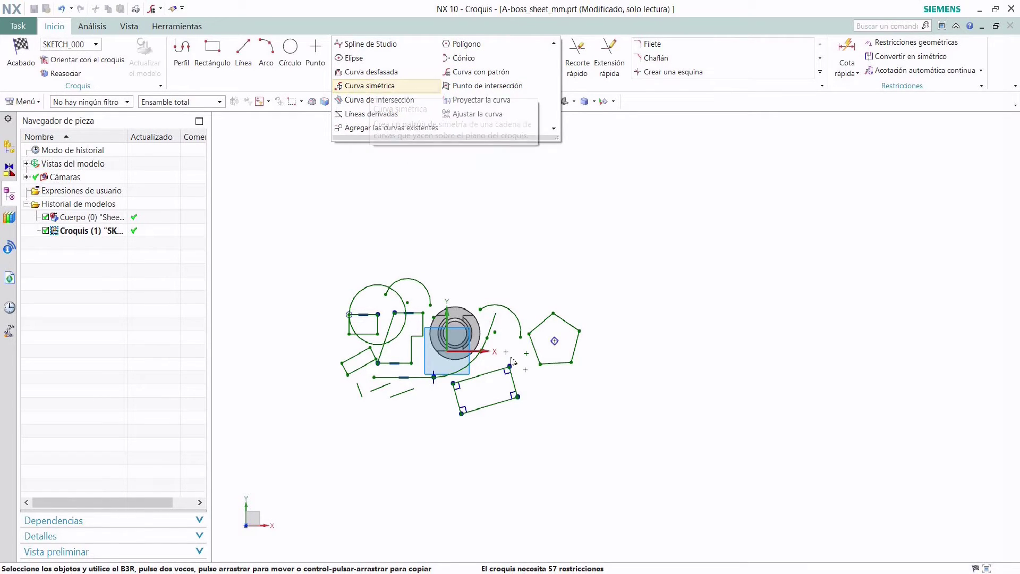
{"action": "scroll", "coordinate": [511, 390], "scroll_direction": "up", "scroll_amount": 2}
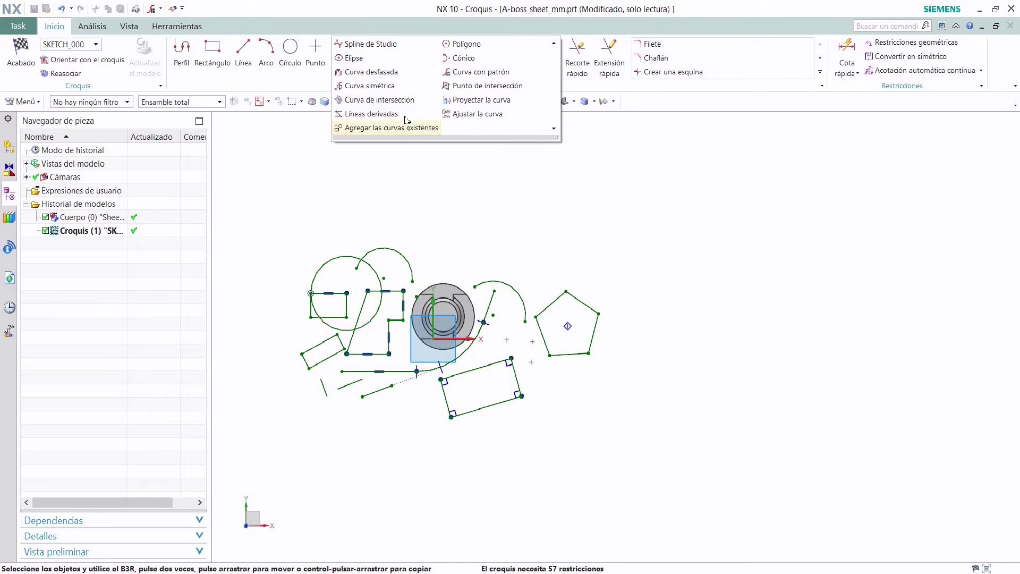
{"action": "left_click", "coordinate": [369, 86]}
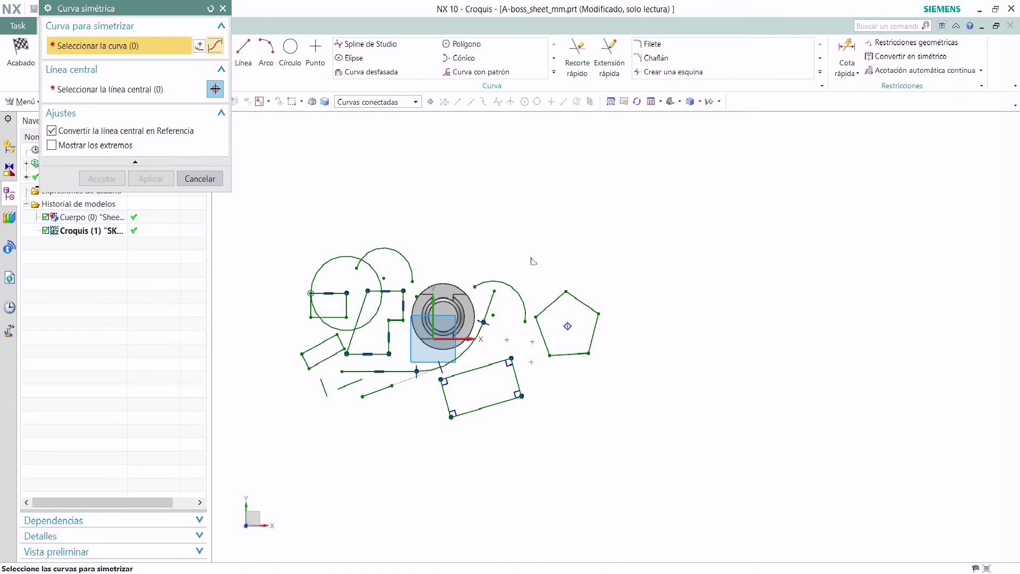
{"action": "left_click_drag", "start_coordinate": [529, 254], "coordinate": [602, 396]}
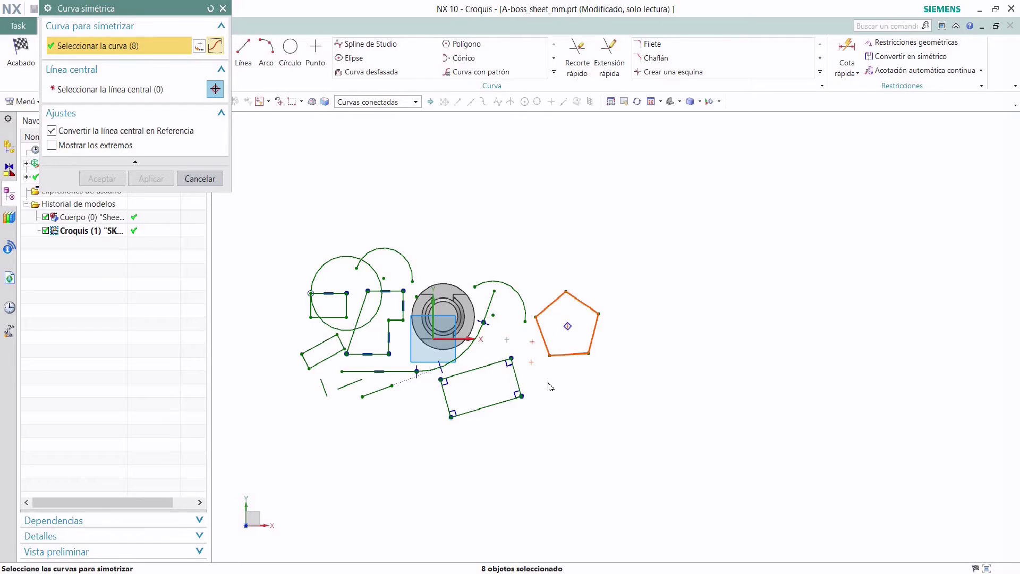
{"action": "scroll", "coordinate": [562, 356], "scroll_direction": "up", "scroll_amount": 2}
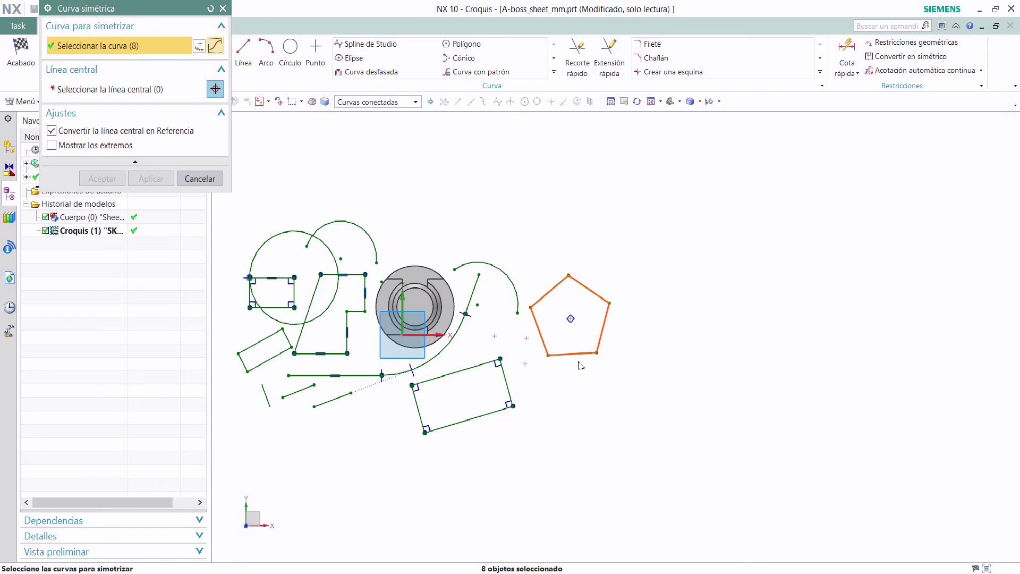
{"action": "left_click", "coordinate": [133, 90]}
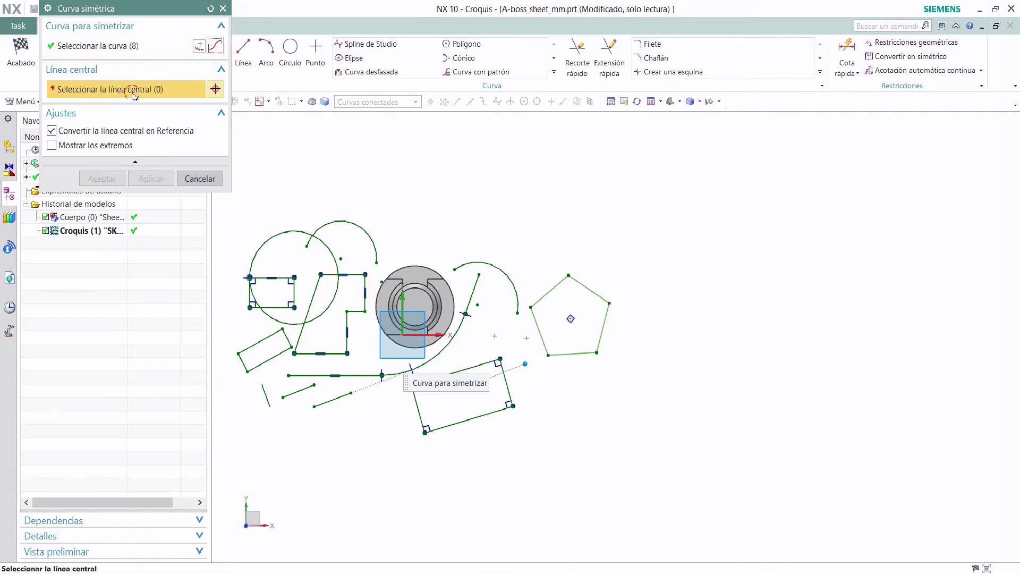
{"action": "left_click", "coordinate": [487, 414]}
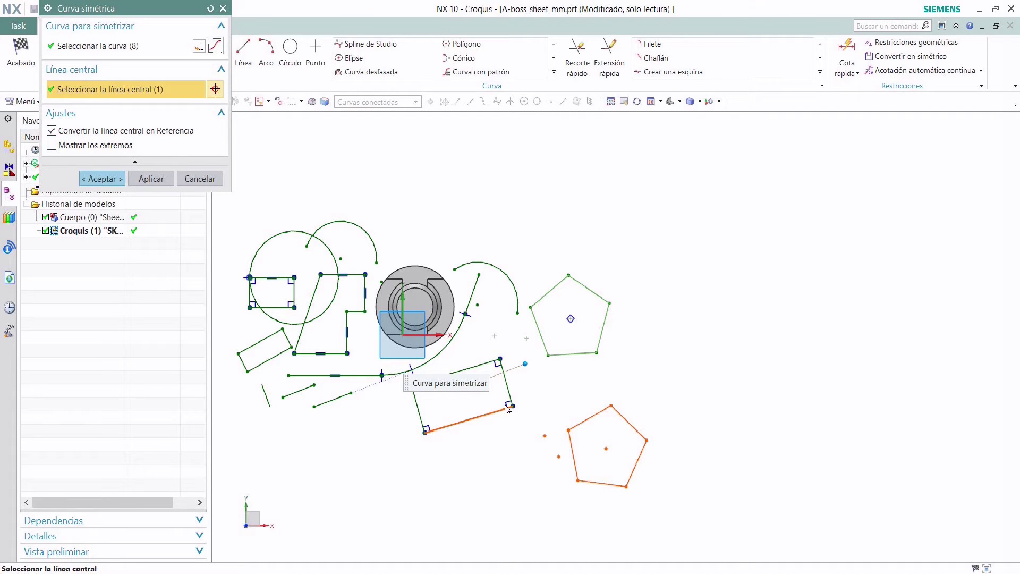
{"action": "left_click", "coordinate": [111, 181]}
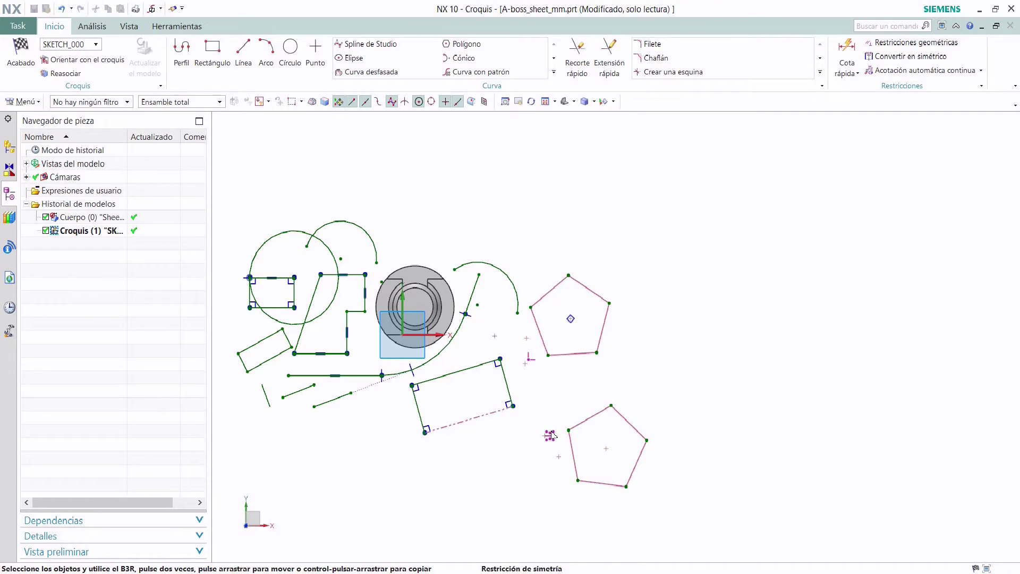
Finish the sketch and hide it so only the boss body remains in the model.
{"action": "left_click", "coordinate": [554, 74]}
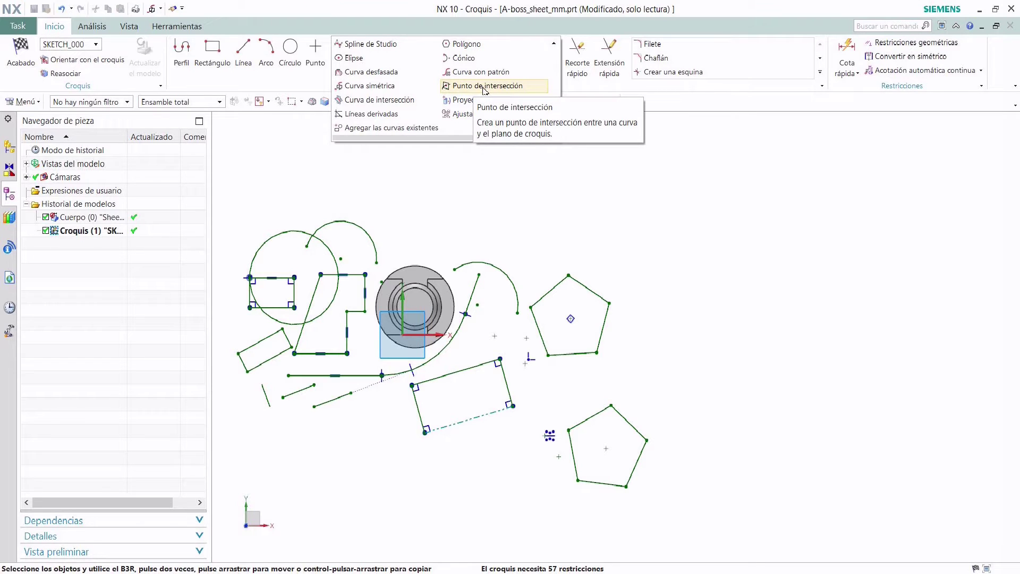
{"action": "mouse_move", "coordinate": [482, 223]}
{"action": "middle_mouse_down"}
{"action": "mouse_move", "coordinate": [480, 273]}
{"action": "mouse_move", "coordinate": [414, 301]}
{"action": "middle_mouse_up"}
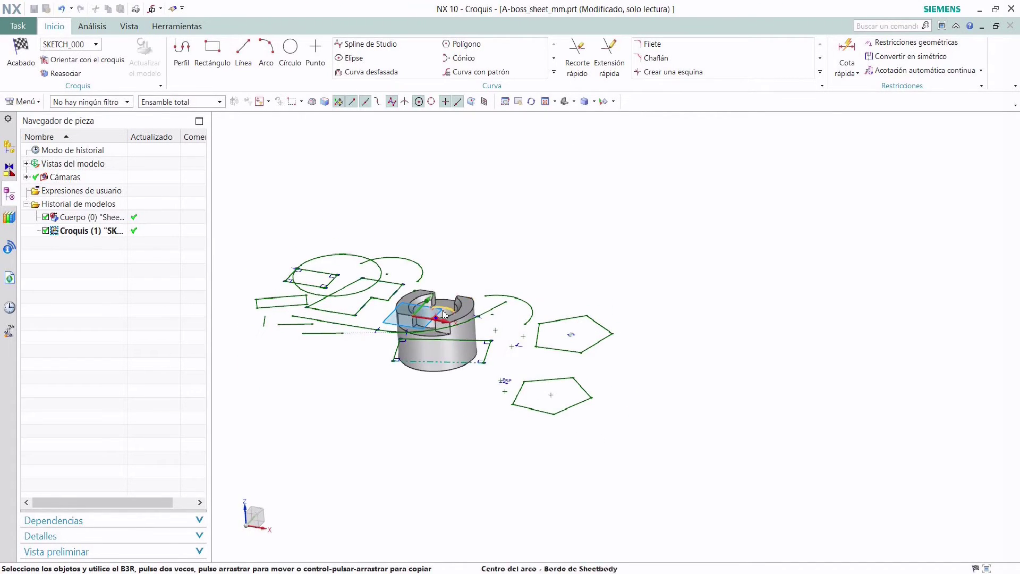
{"action": "scroll", "coordinate": [414, 300], "scroll_direction": "down", "scroll_amount": 1}
{"action": "scroll", "coordinate": [414, 300], "scroll_direction": "up", "scroll_amount": 3}
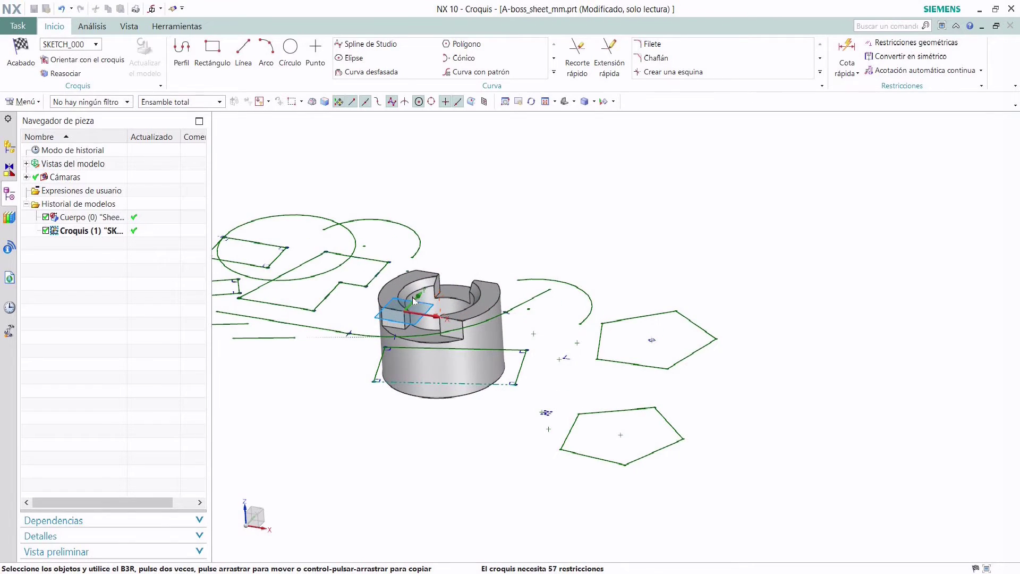
{"action": "left_click", "coordinate": [21, 54]}
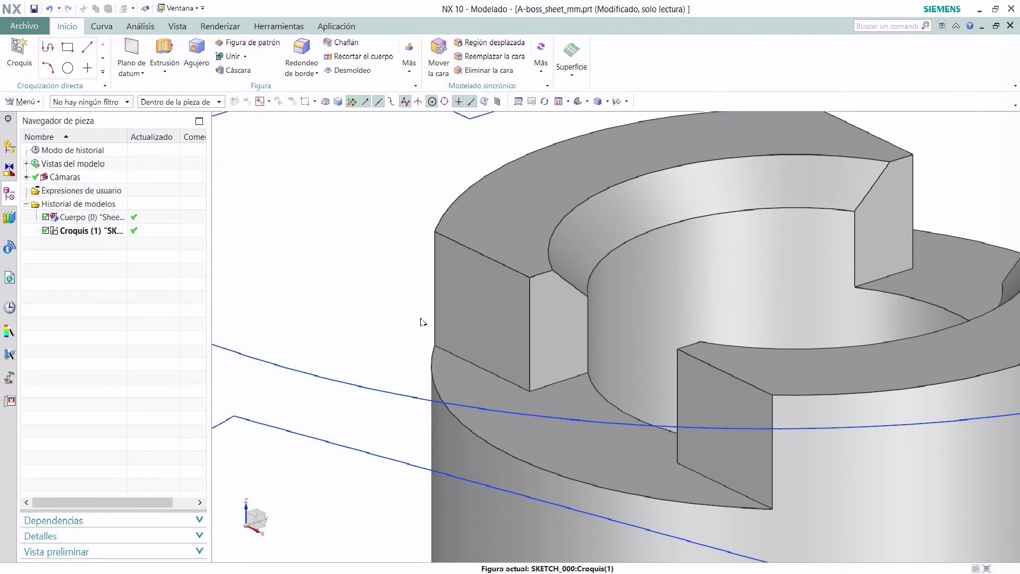
{"action": "scroll", "coordinate": [400, 308], "scroll_direction": "down", "scroll_amount": 4}
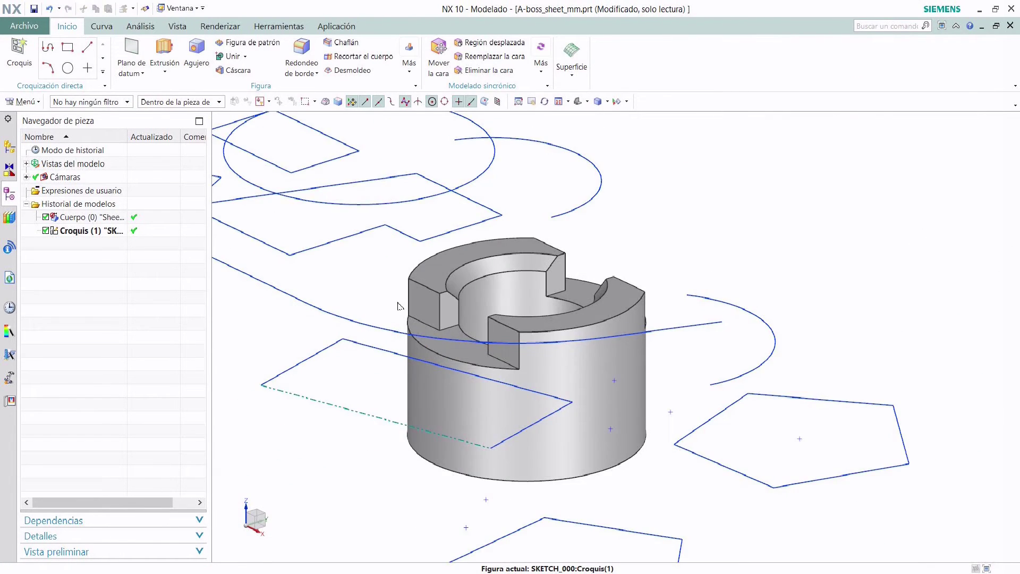
{"action": "right_click", "coordinate": [77, 239]}
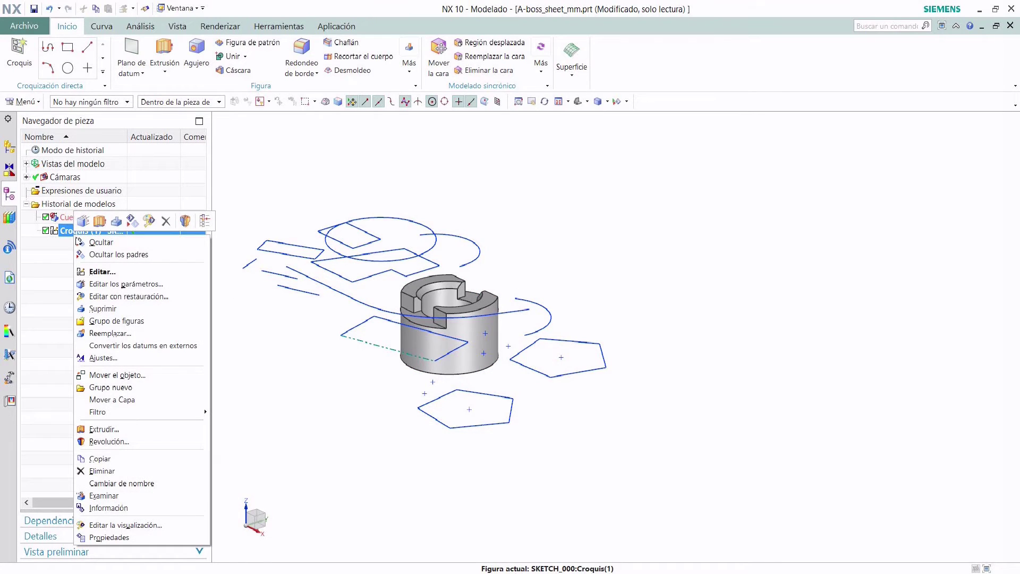
{"action": "left_click", "coordinate": [102, 242]}
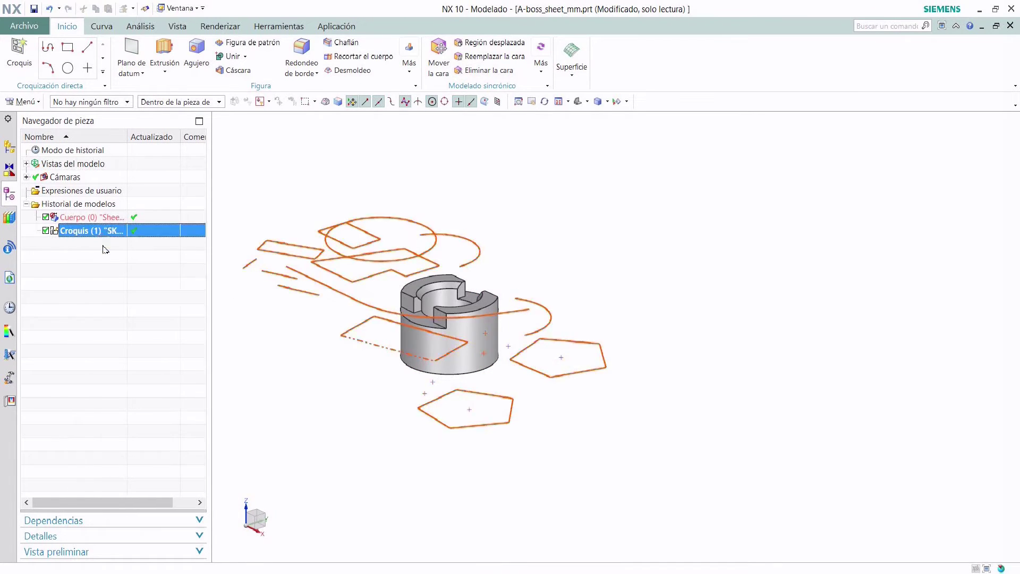
Start a new on-plane sketch and set its plane method to Create Plane.
{"action": "left_click", "coordinate": [19, 54]}
{"action": "scroll", "coordinate": [377, 298], "scroll_direction": "up", "scroll_amount": 4}
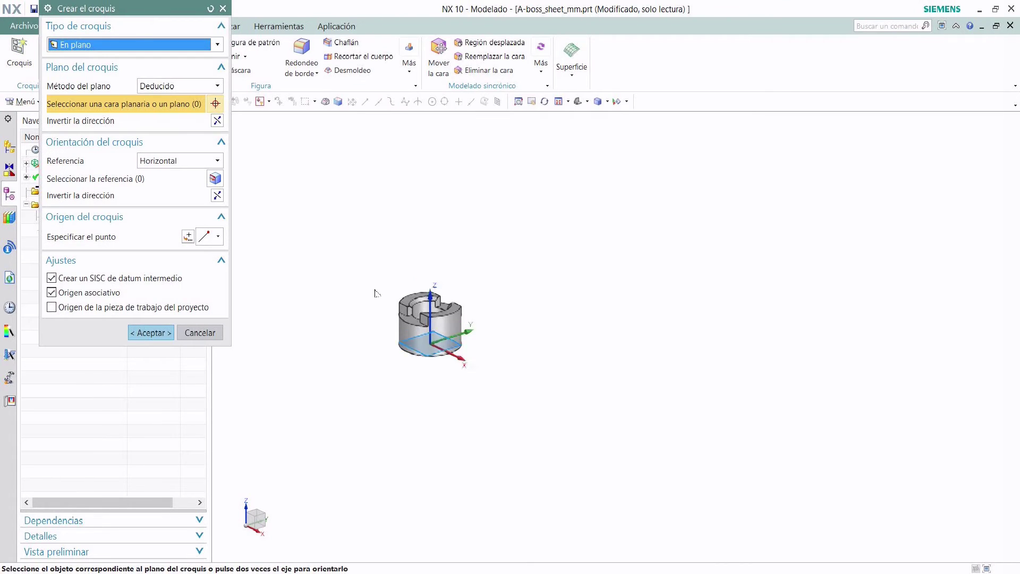
{"action": "mouse_move", "coordinate": [387, 390]}
{"action": "middle_mouse_down"}
{"action": "mouse_move", "coordinate": [404, 362]}
{"action": "mouse_move", "coordinate": [402, 393]}
{"action": "middle_mouse_up"}
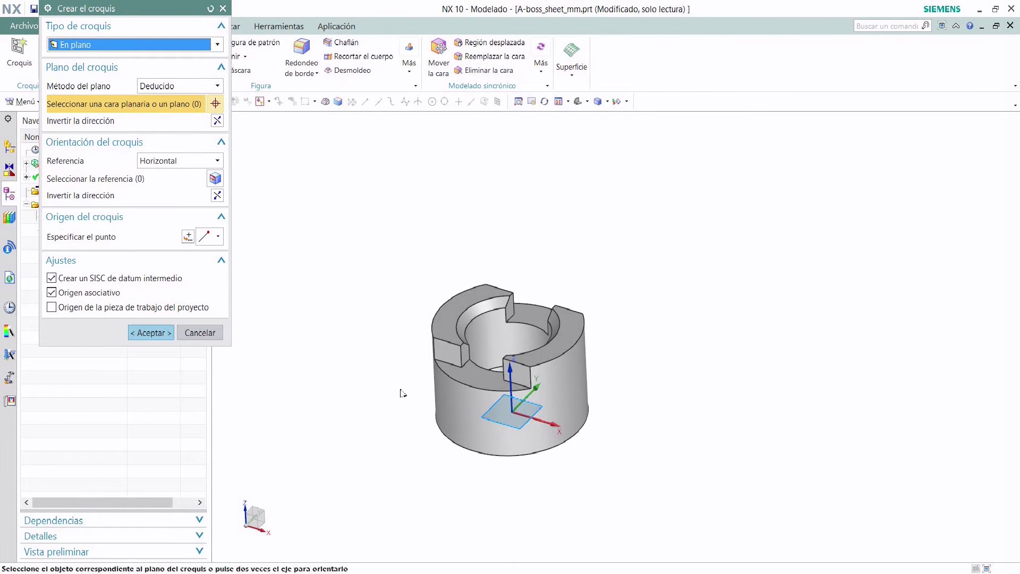
{"action": "scroll", "coordinate": [431, 358], "scroll_direction": "down", "scroll_amount": 1}
{"action": "scroll", "coordinate": [490, 368], "scroll_direction": "down", "scroll_amount": 2}
{"action": "scroll", "coordinate": [489, 367], "scroll_direction": "up", "scroll_amount": 4}
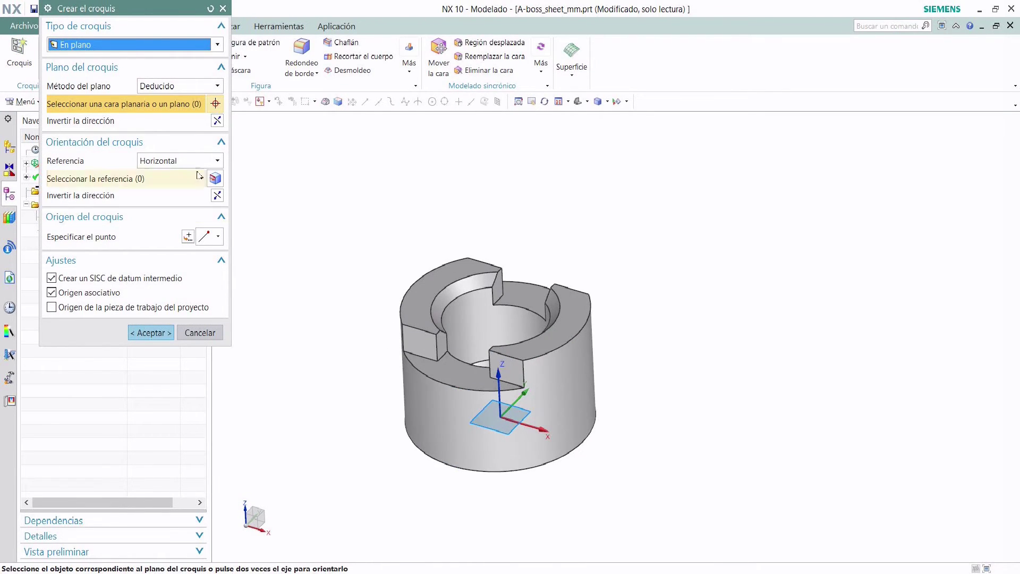
{"action": "scroll", "coordinate": [431, 315], "scroll_direction": "up", "scroll_amount": 3}
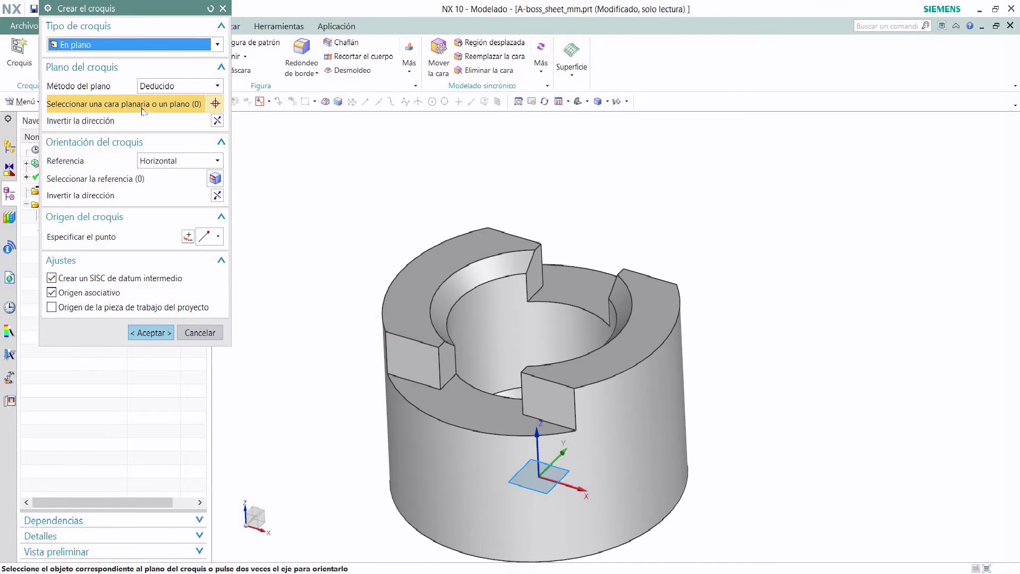
{"action": "left_click", "coordinate": [159, 91]}
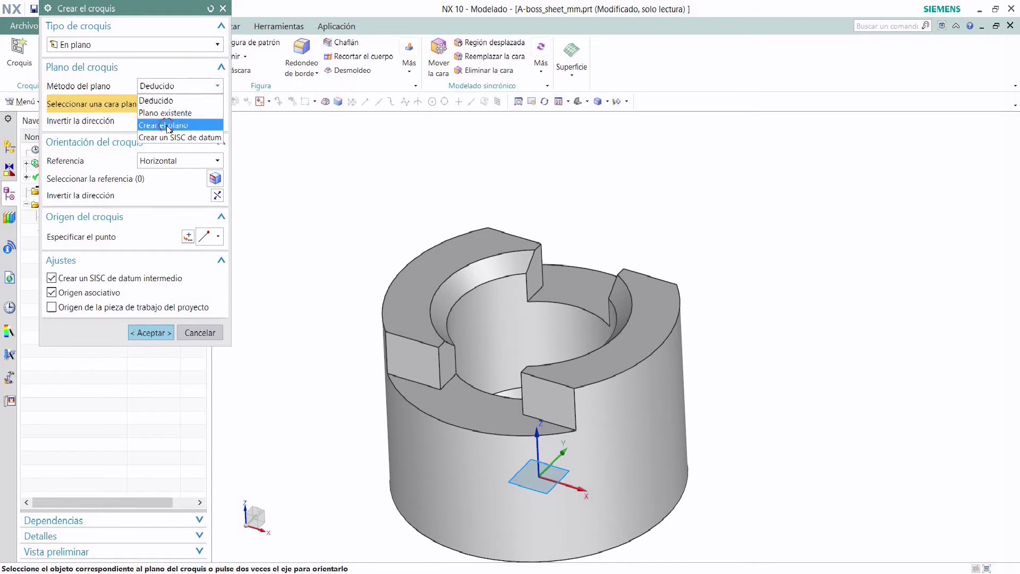
{"action": "left_click", "coordinate": [154, 115]}
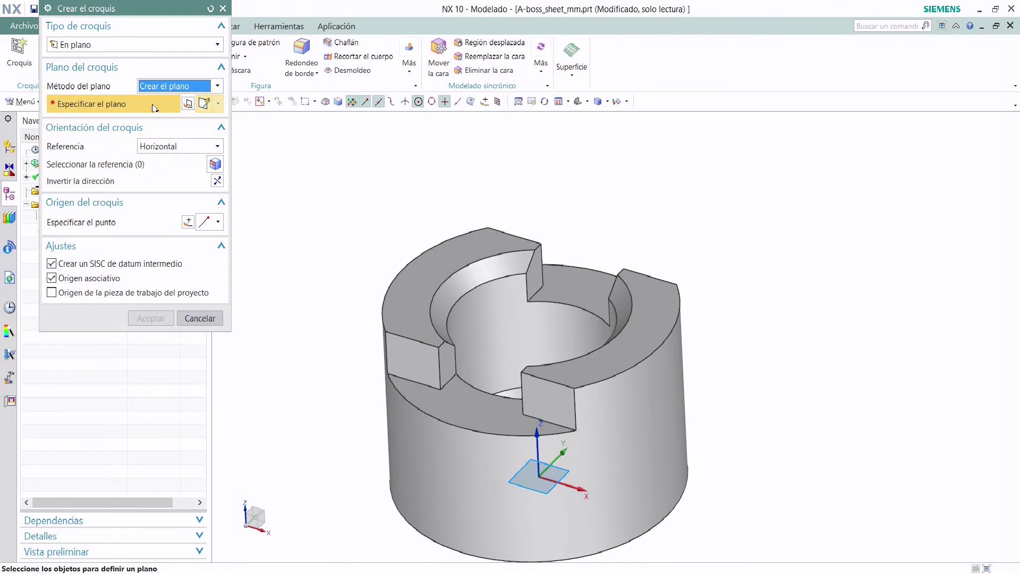
Define a tilted sketch plane through two upper corners of one raised boss segment and a lower outer corner of the opposite segment.
{"action": "left_click", "coordinate": [388, 335]}
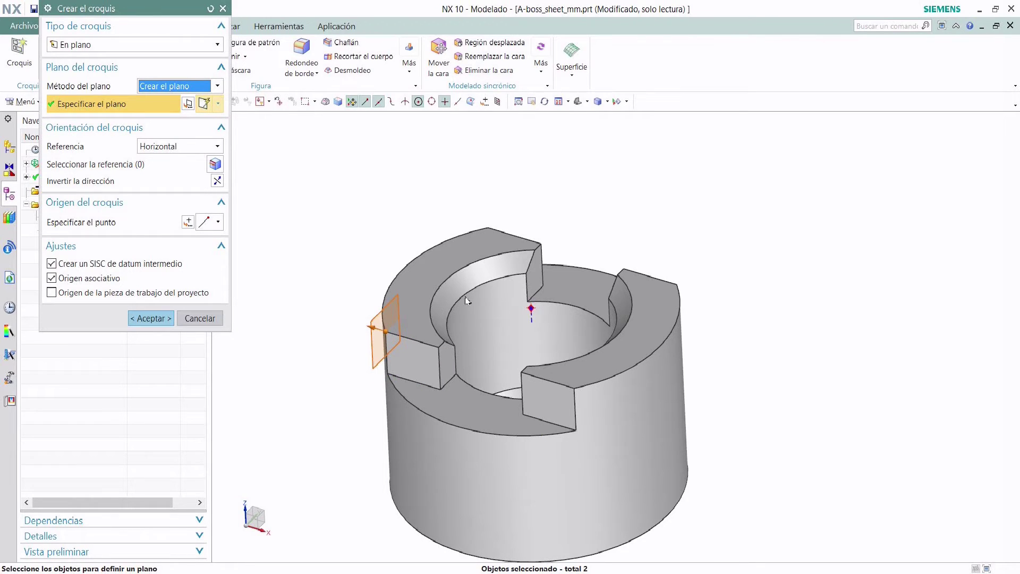
{"action": "left_click", "coordinate": [542, 246]}
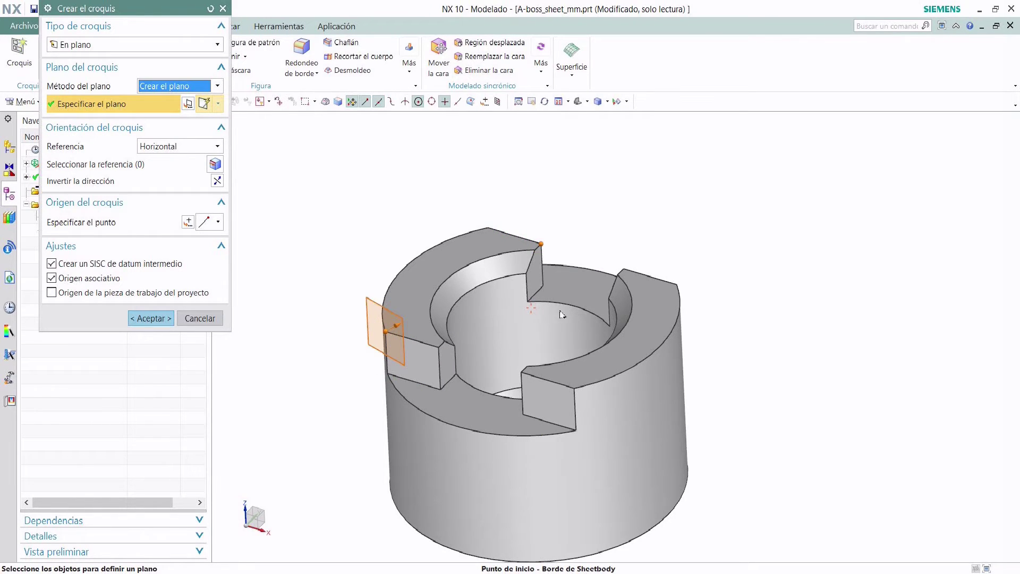
{"action": "left_click", "coordinate": [576, 431]}
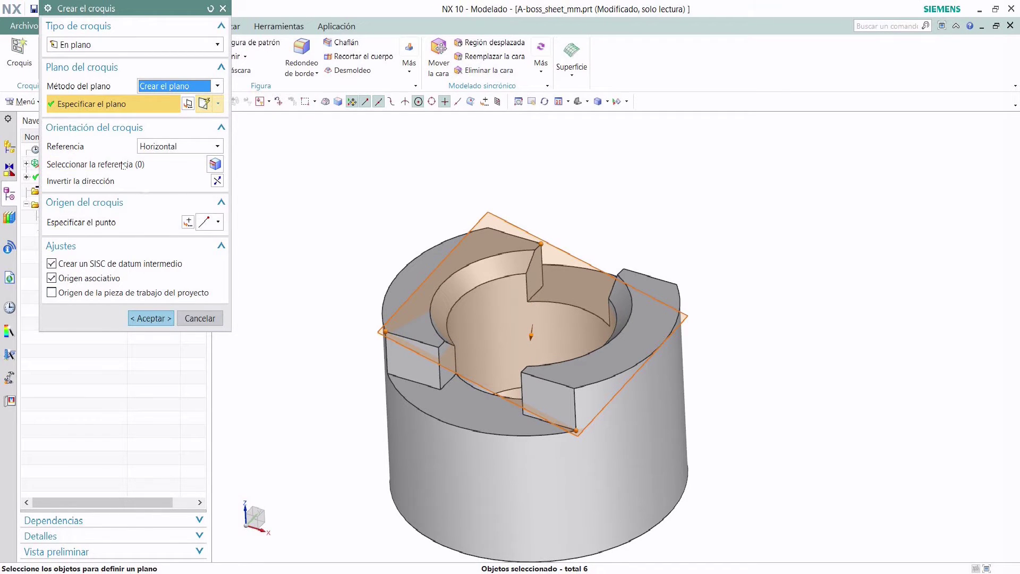
{"action": "left_click", "coordinate": [151, 319]}
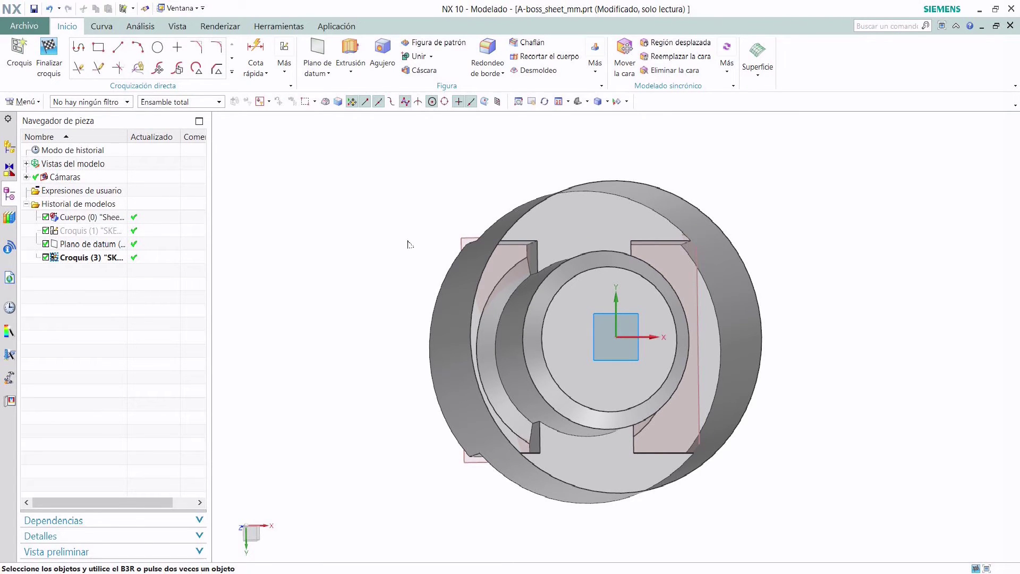
Open the new sketch in the Sketch task environment and turn the model to show the tilted plane.
{"action": "mouse_move", "coordinate": [408, 244]}
{"action": "middle_mouse_down"}
{"action": "mouse_move", "coordinate": [392, 325]}
{"action": "mouse_move", "coordinate": [518, 304]}
{"action": "middle_mouse_up"}
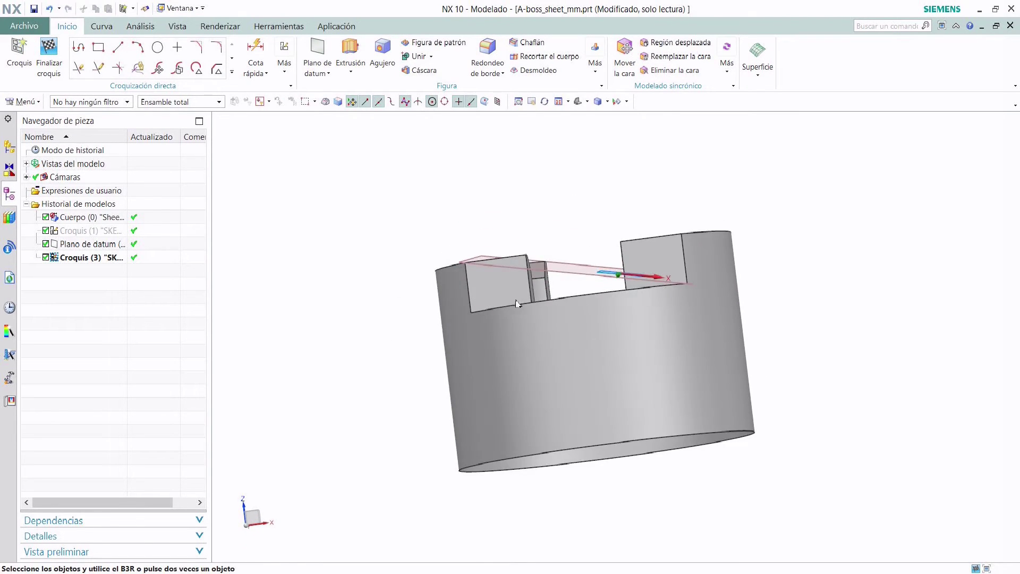
{"action": "scroll", "coordinate": [619, 249], "scroll_direction": "up", "scroll_amount": 3}
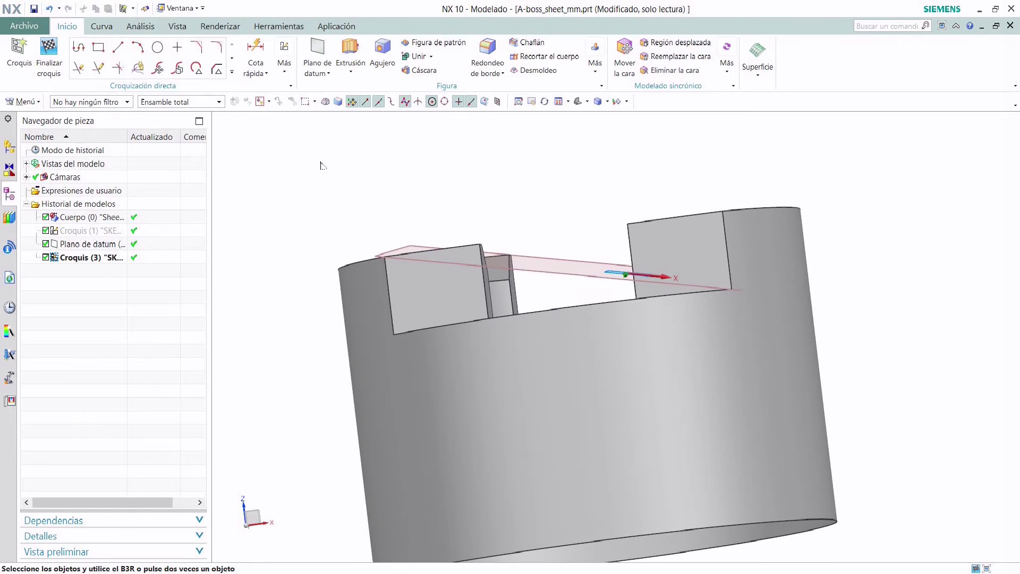
{"action": "left_click", "coordinate": [286, 71]}
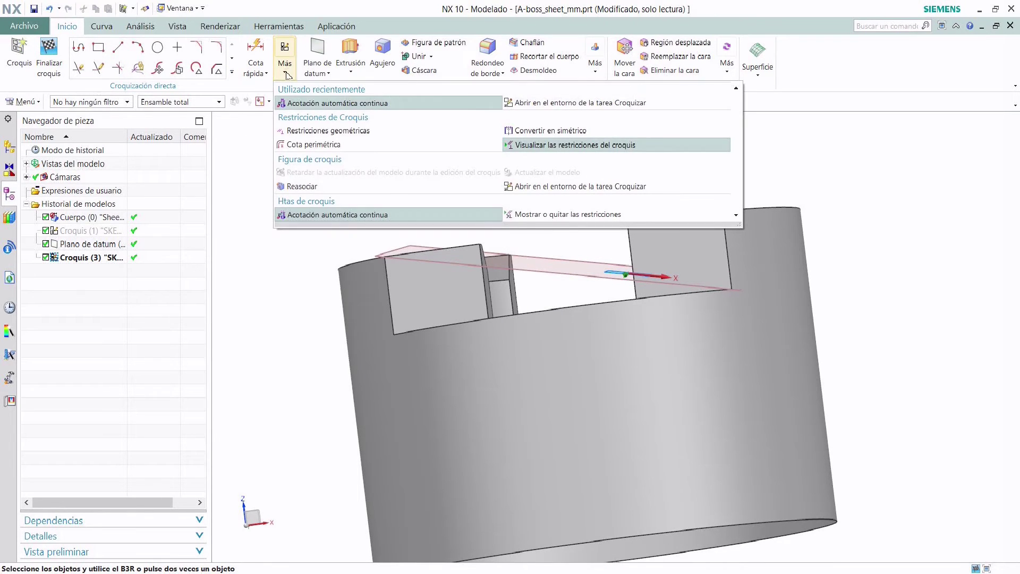
{"action": "left_click", "coordinate": [563, 103]}
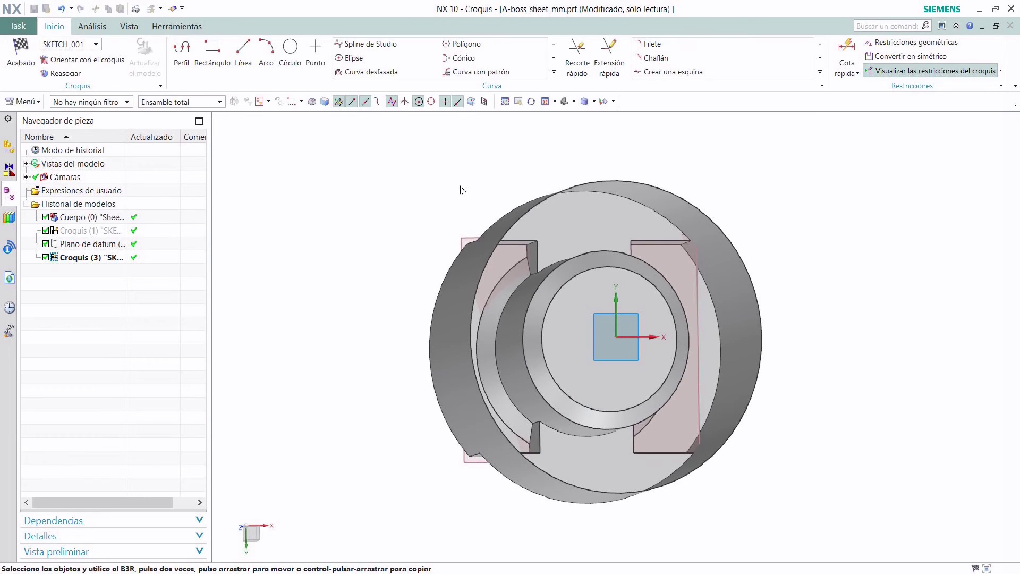
{"action": "mouse_move", "coordinate": [463, 176]}
{"action": "middle_mouse_down"}
{"action": "mouse_move", "coordinate": [423, 262]}
{"action": "mouse_move", "coordinate": [417, 255]}
{"action": "mouse_move", "coordinate": [475, 162]}
{"action": "middle_mouse_up"}
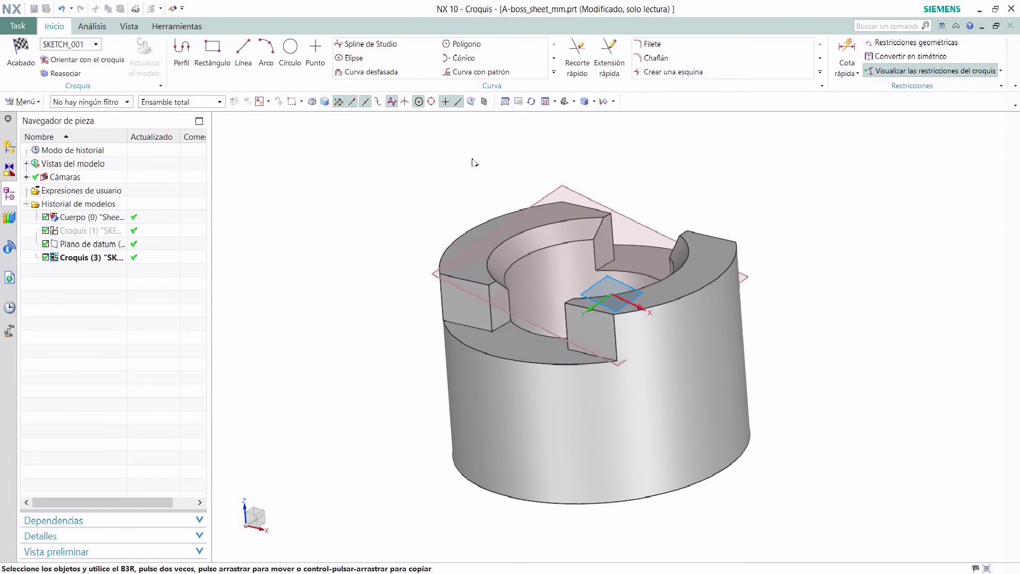
Create an intersection point between the sketch plane and the curved upper inner edge of one raised boss segment.
{"action": "left_click", "coordinate": [554, 73]}
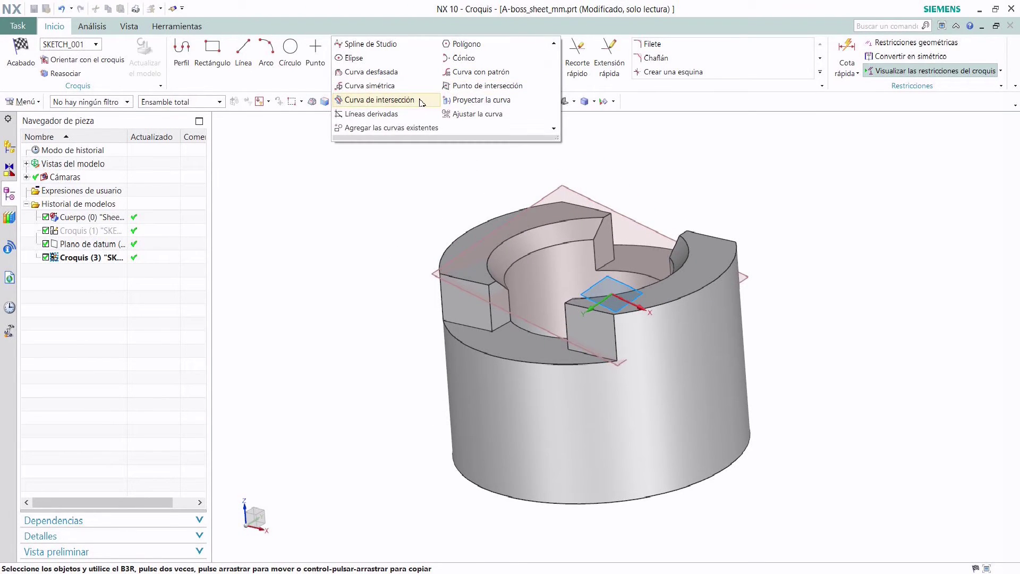
{"action": "left_click", "coordinate": [456, 87]}
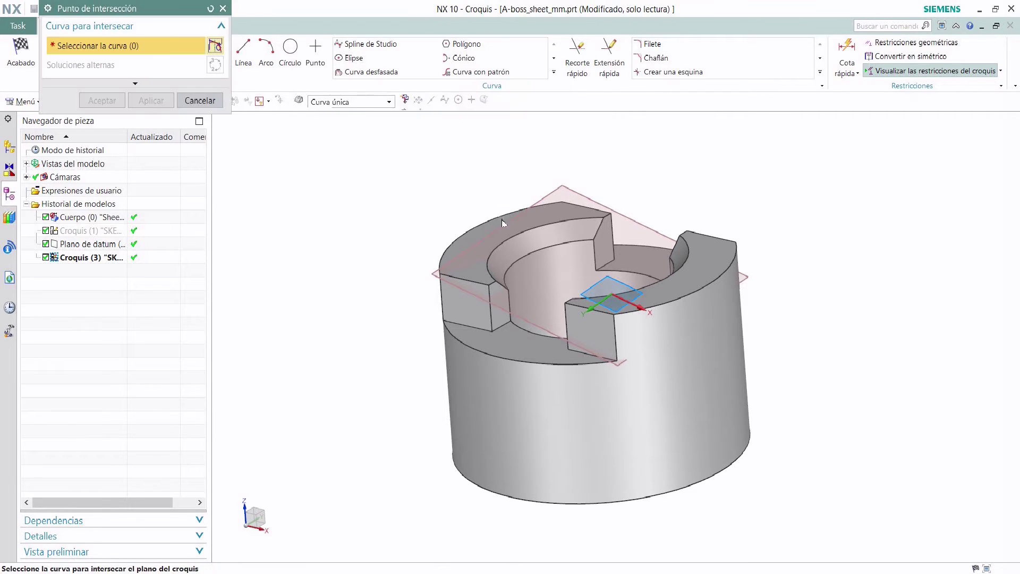
{"action": "scroll", "coordinate": [525, 252], "scroll_direction": "up", "scroll_amount": 2}
{"action": "scroll", "coordinate": [525, 252], "scroll_direction": "down", "scroll_amount": 3}
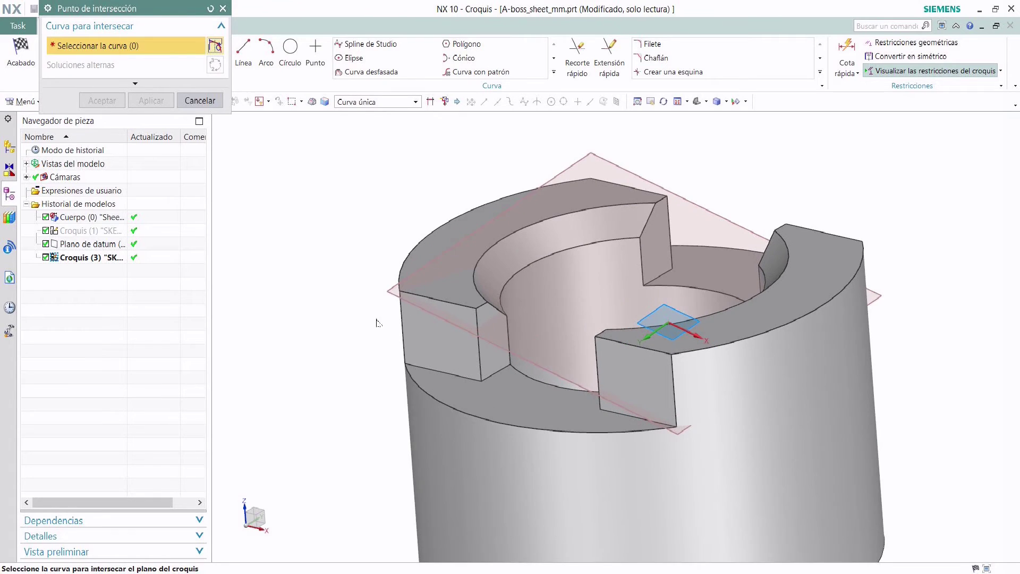
{"action": "middle_click_drag", "start_coordinate": [376, 324], "coordinate": [417, 316]}
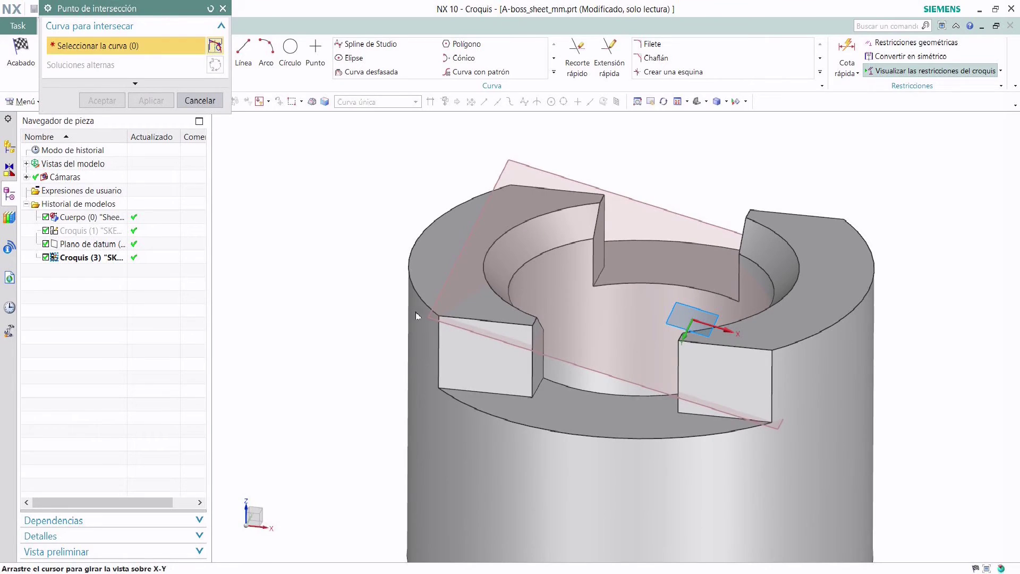
{"action": "left_click", "coordinate": [493, 293]}
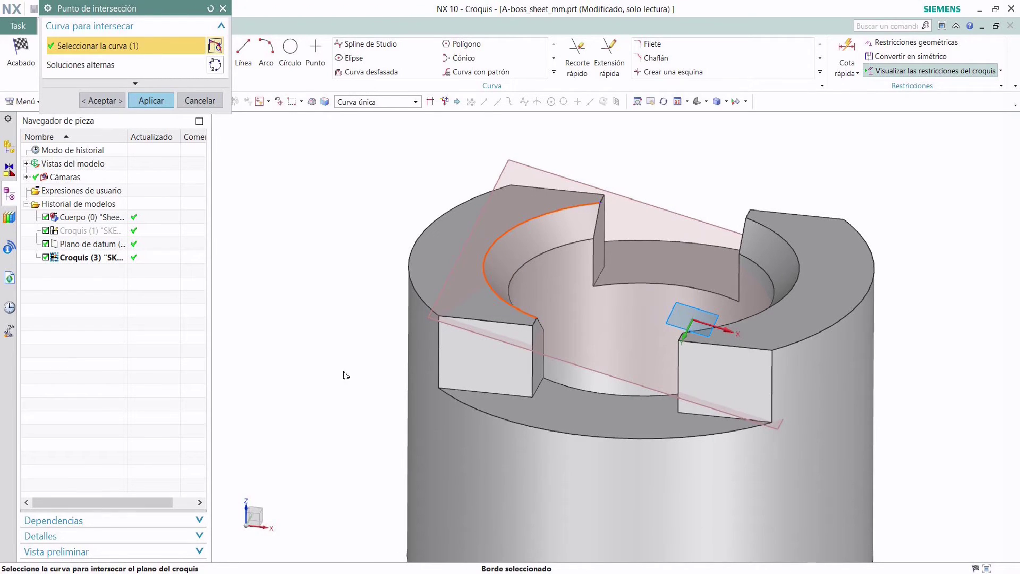
{"action": "middle_click_drag", "start_coordinate": [344, 375], "coordinate": [269, 258]}
{"action": "left_click", "coordinate": [150, 102]}
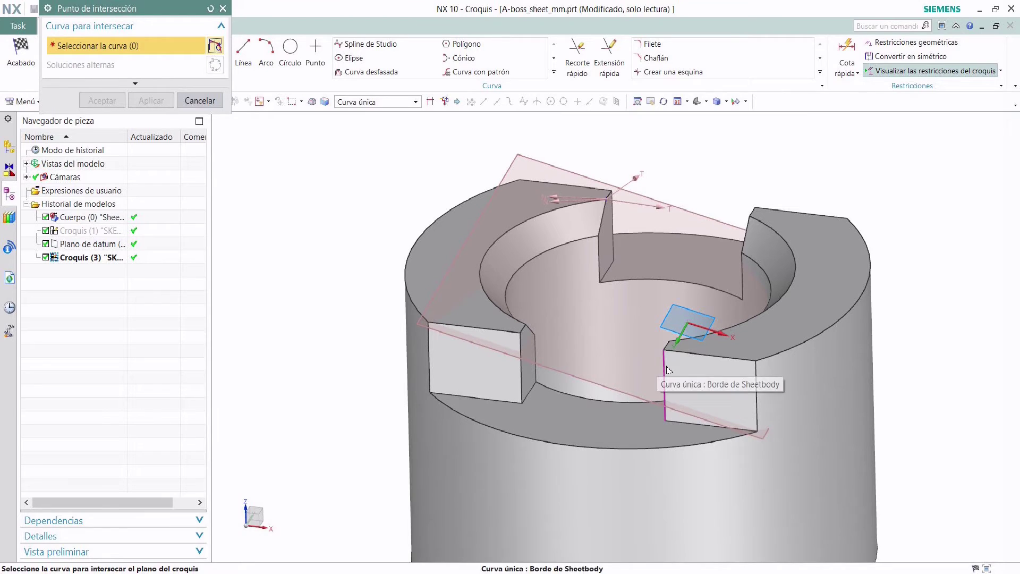
Add another intersection point where the sketch plane crosses the vertical inner edge of the opposite raised segment, and finish the command.
{"action": "left_click", "coordinate": [671, 401]}
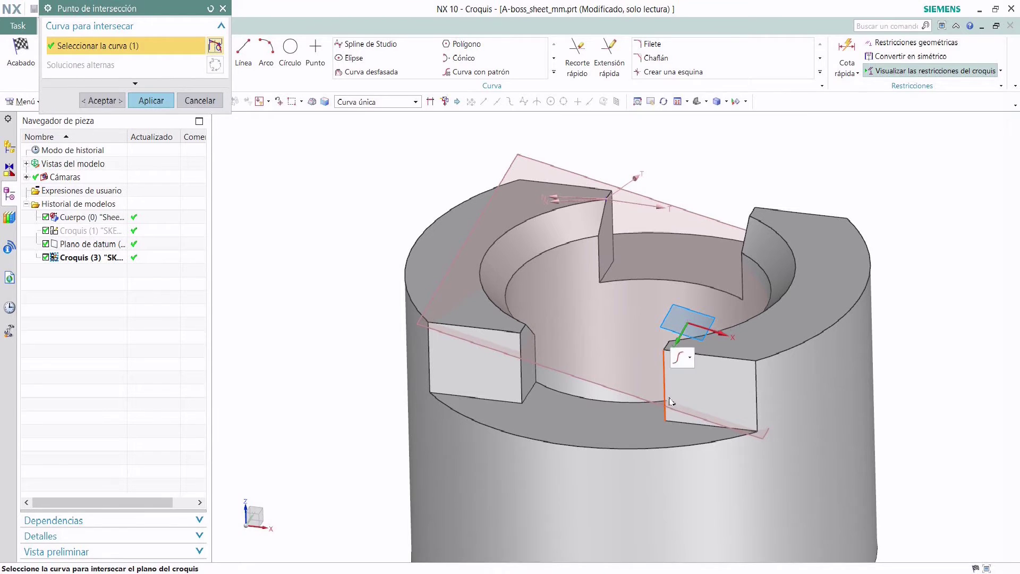
{"action": "left_click", "coordinate": [151, 102]}
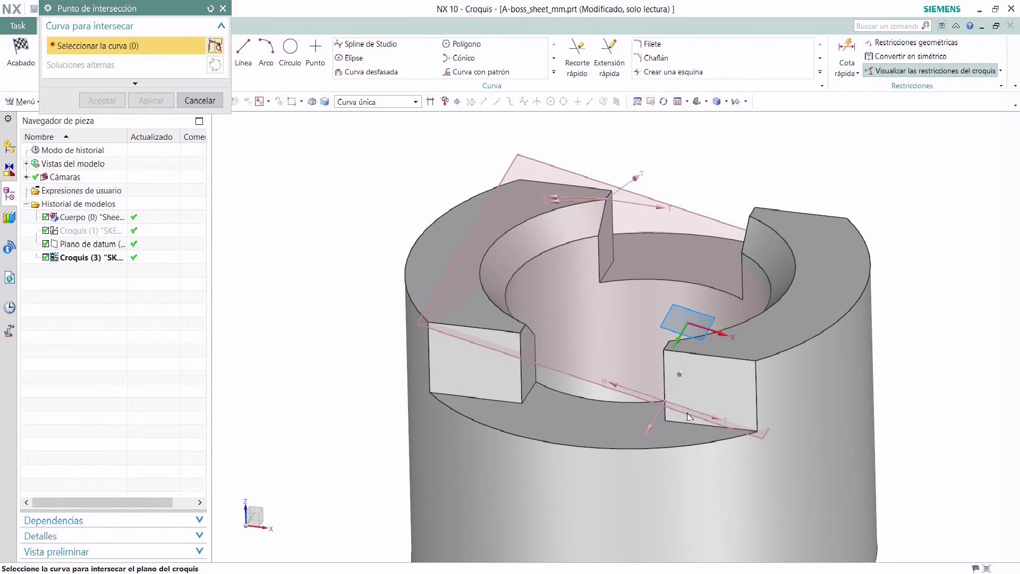
{"action": "left_click", "coordinate": [201, 101]}
Create an intersection curve between the sketch plane and the cylindrical inner bore face, and turn the model to inspect it.
{"action": "left_click", "coordinate": [554, 72]}
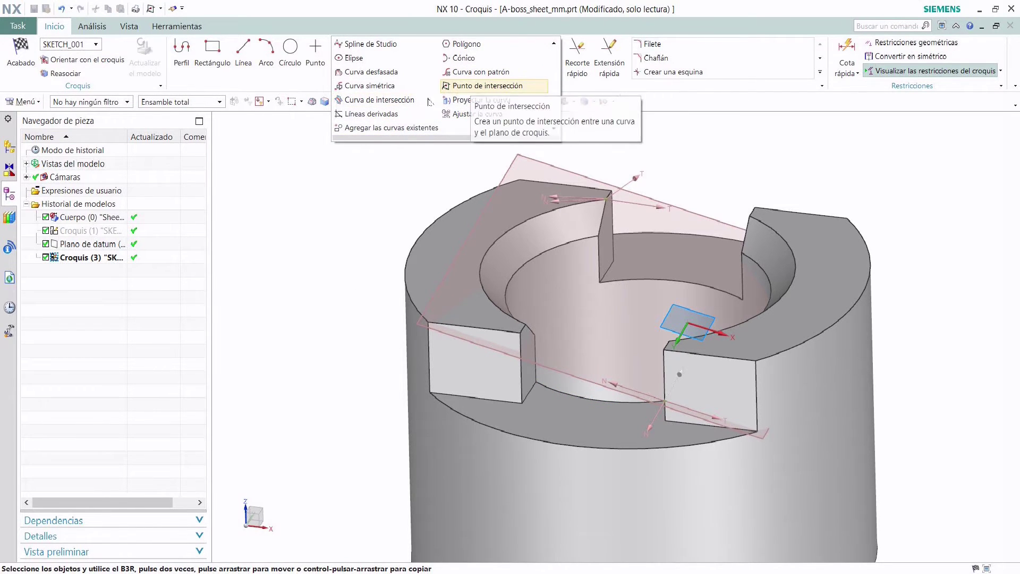
{"action": "left_click", "coordinate": [380, 100]}
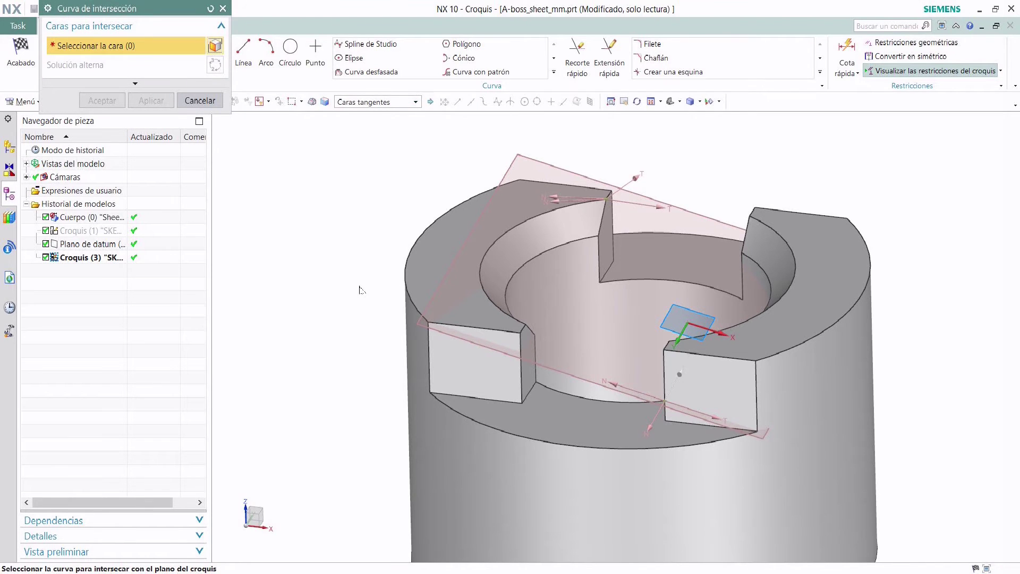
{"action": "middle_click_drag", "start_coordinate": [361, 290], "coordinate": [365, 268]}
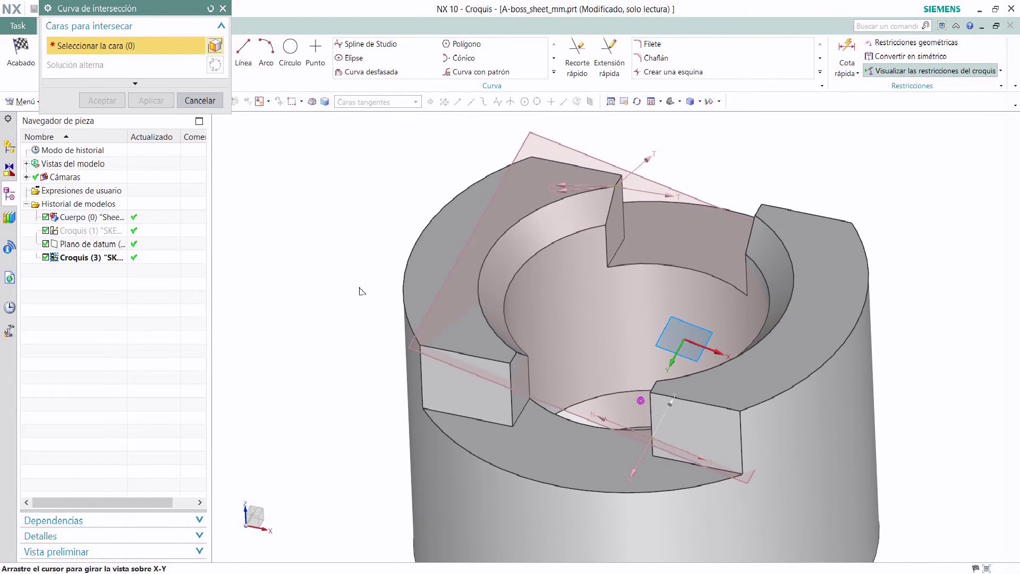
{"action": "left_click", "coordinate": [559, 298]}
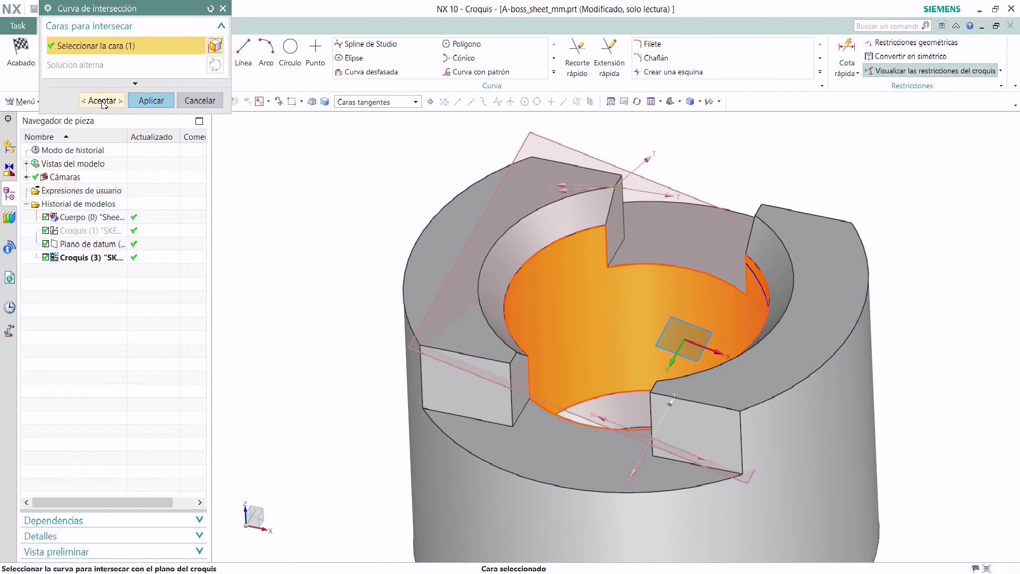
{"action": "left_click", "coordinate": [147, 102]}
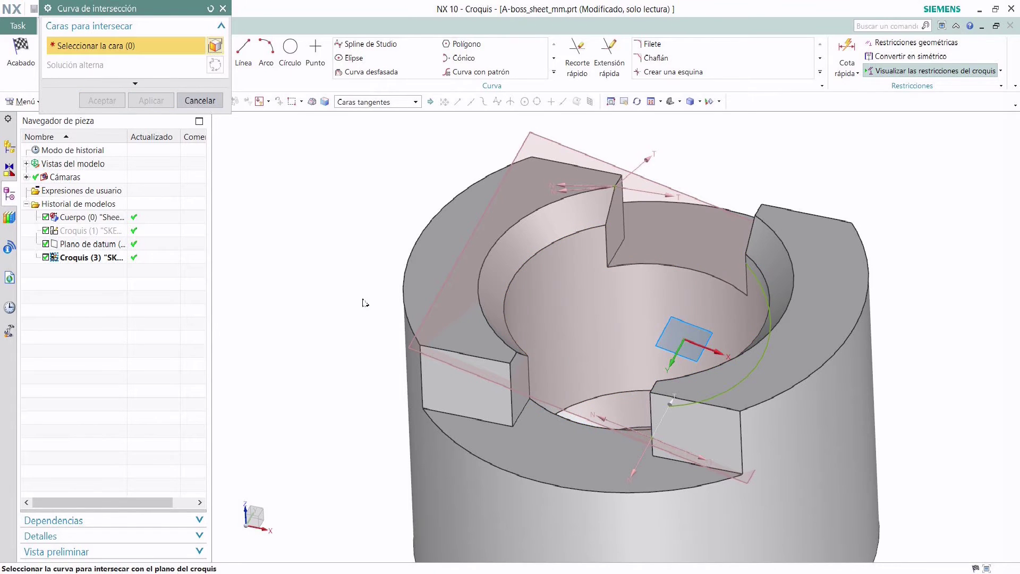
{"action": "middle_click_drag", "start_coordinate": [364, 302], "coordinate": [777, 429]}
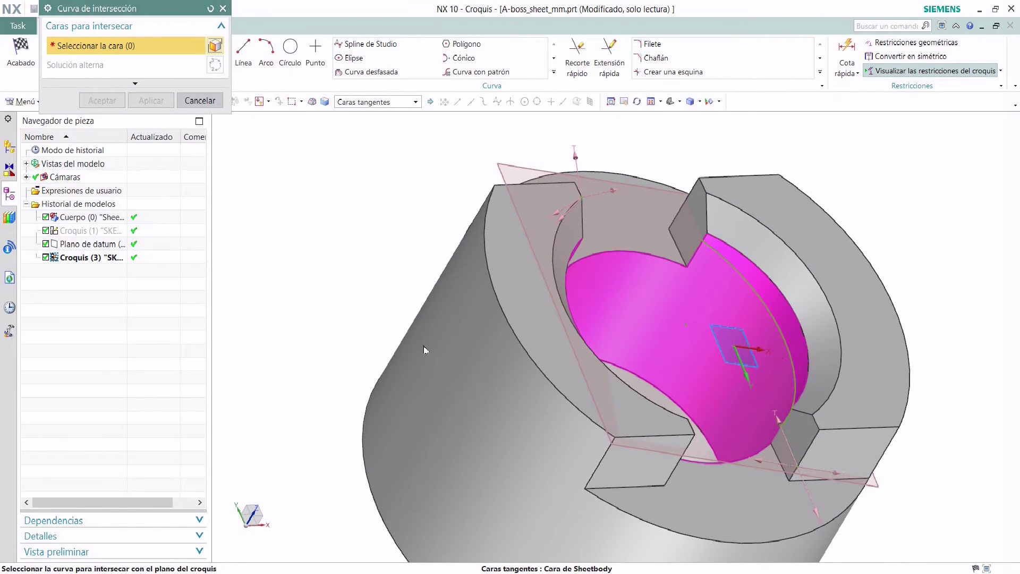
Leave the Intersection Curve command without selecting another face.
{"action": "middle_click_drag", "start_coordinate": [348, 354], "coordinate": [317, 339]}
{"action": "key", "text": "shift+F8"}
{"action": "left_click", "coordinate": [200, 100]}
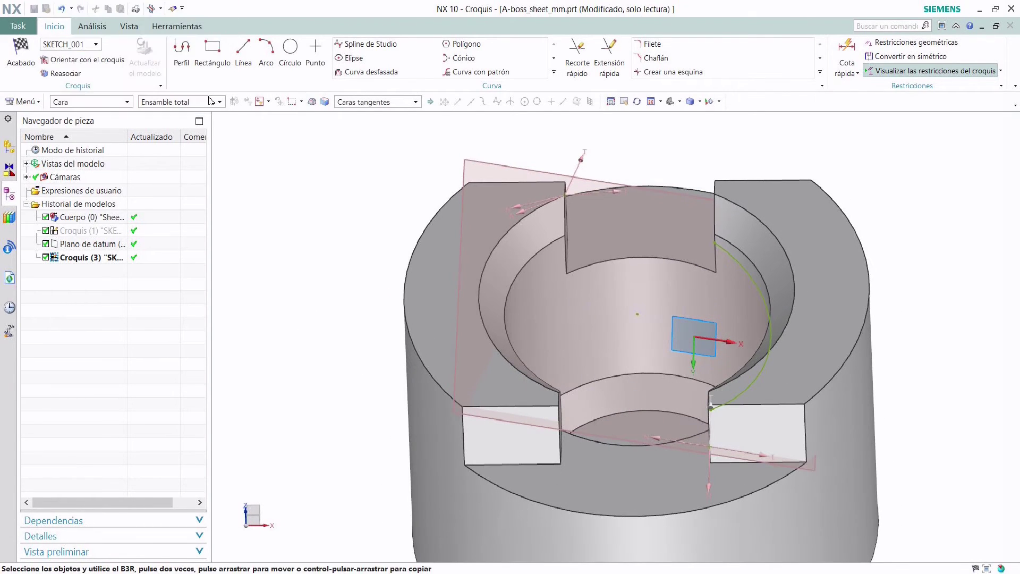
Orient the view to the sketch and project the outer circular edge of the body's base onto the sketch plane.
{"action": "left_click", "coordinate": [558, 78]}
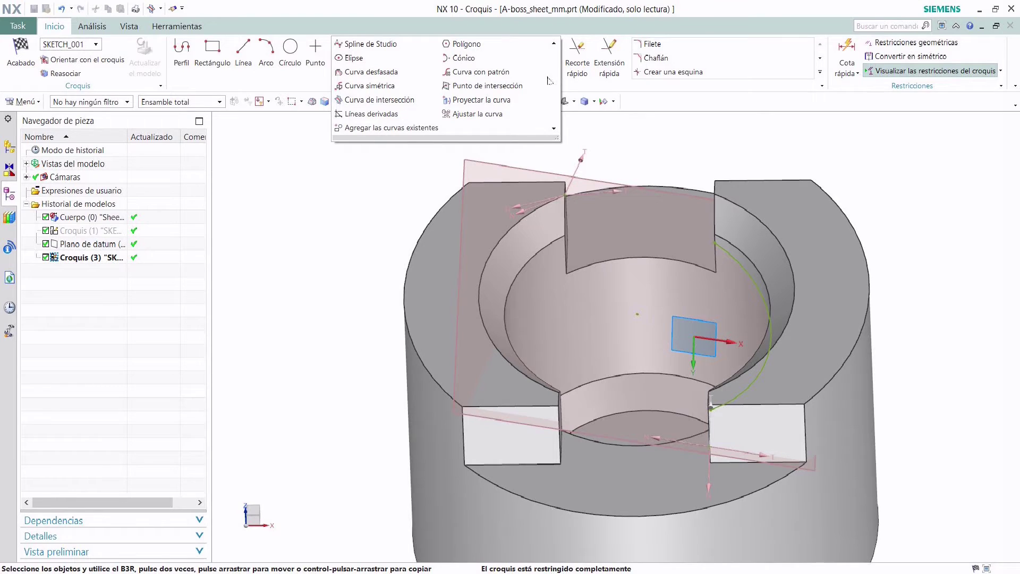
{"action": "left_click", "coordinate": [487, 102]}
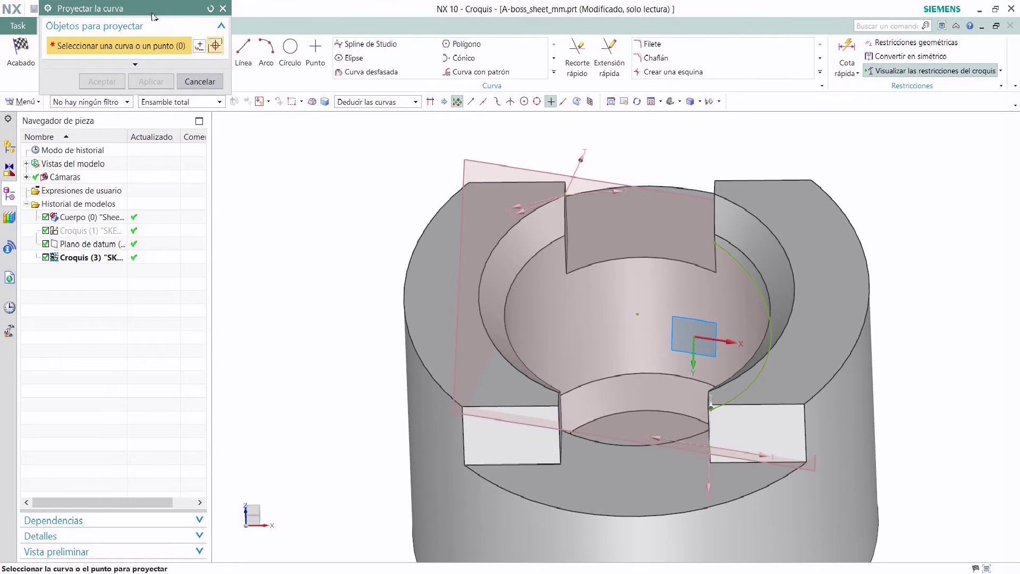
{"action": "left_click_drag", "start_coordinate": [151, 16], "coordinate": [319, 25]}
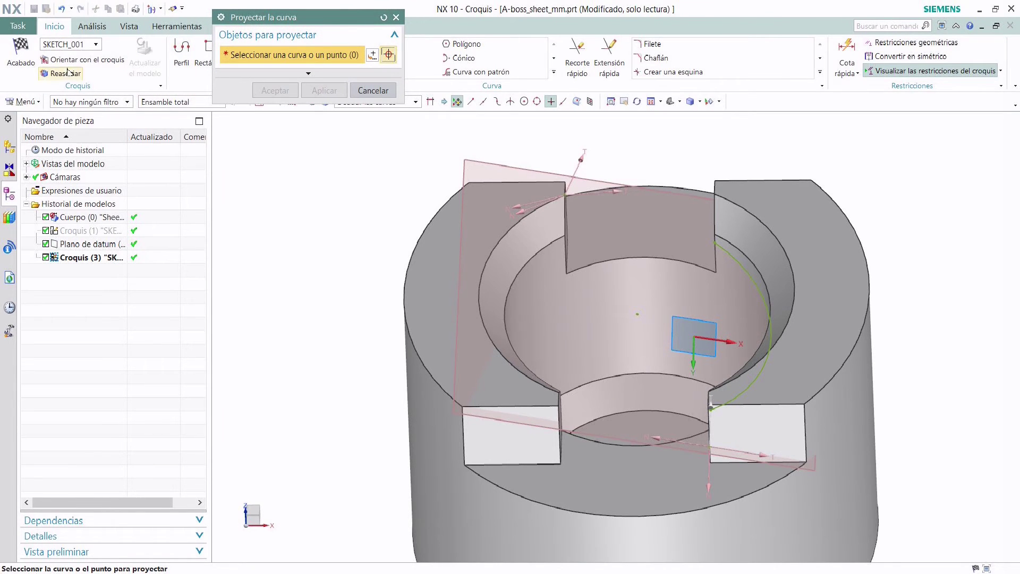
{"action": "left_click", "coordinate": [85, 59]}
{"action": "scroll", "coordinate": [478, 329], "scroll_direction": "up", "scroll_amount": 3}
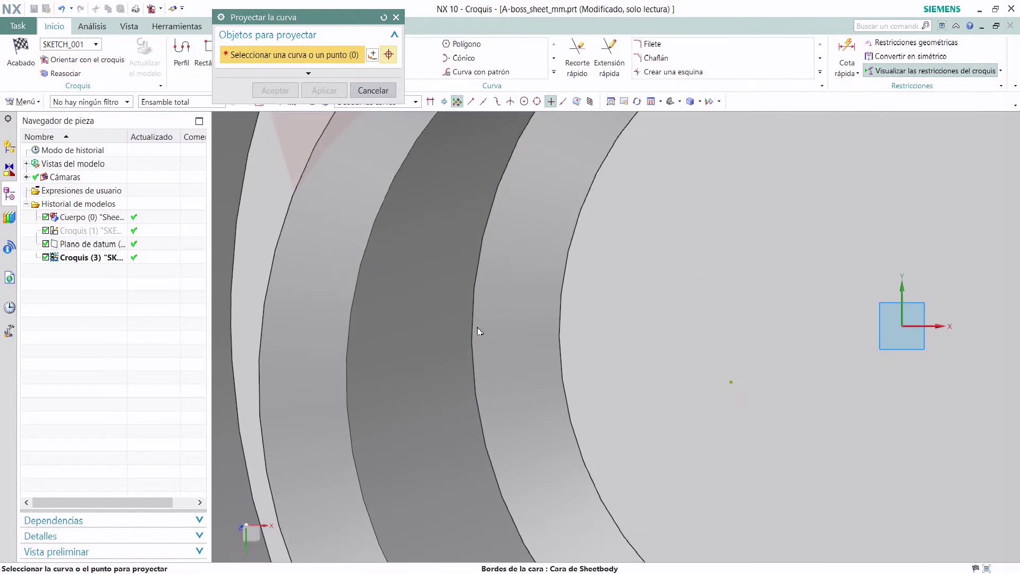
{"action": "scroll", "coordinate": [478, 331], "scroll_direction": "down", "scroll_amount": 4}
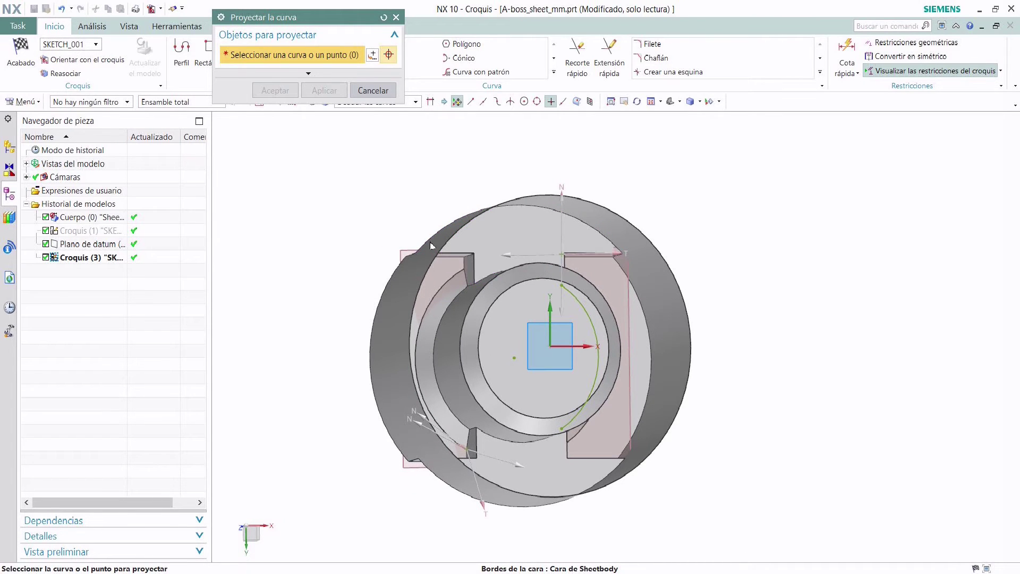
{"action": "left_click", "coordinate": [470, 223]}
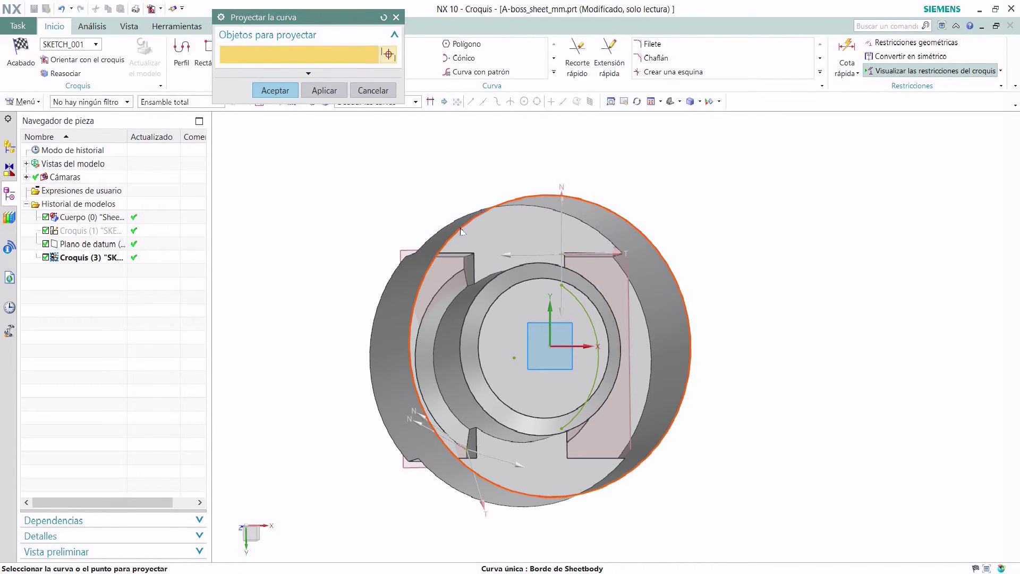
{"action": "left_click", "coordinate": [277, 91]}
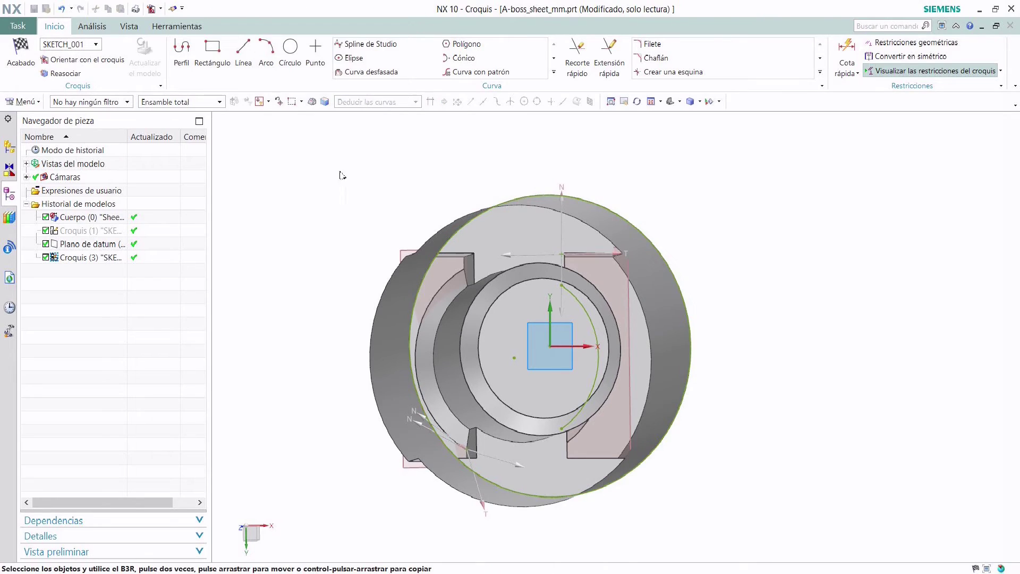
Project the upright inner edge of the front notch's wall onto the sketch plane.
{"action": "mouse_move", "coordinate": [425, 190]}
{"action": "middle_mouse_down"}
{"action": "mouse_move", "coordinate": [430, 260]}
{"action": "mouse_move", "coordinate": [431, 228]}
{"action": "mouse_move", "coordinate": [431, 189]}
{"action": "mouse_move", "coordinate": [420, 282]}
{"action": "mouse_move", "coordinate": [502, 279]}
{"action": "middle_mouse_up"}
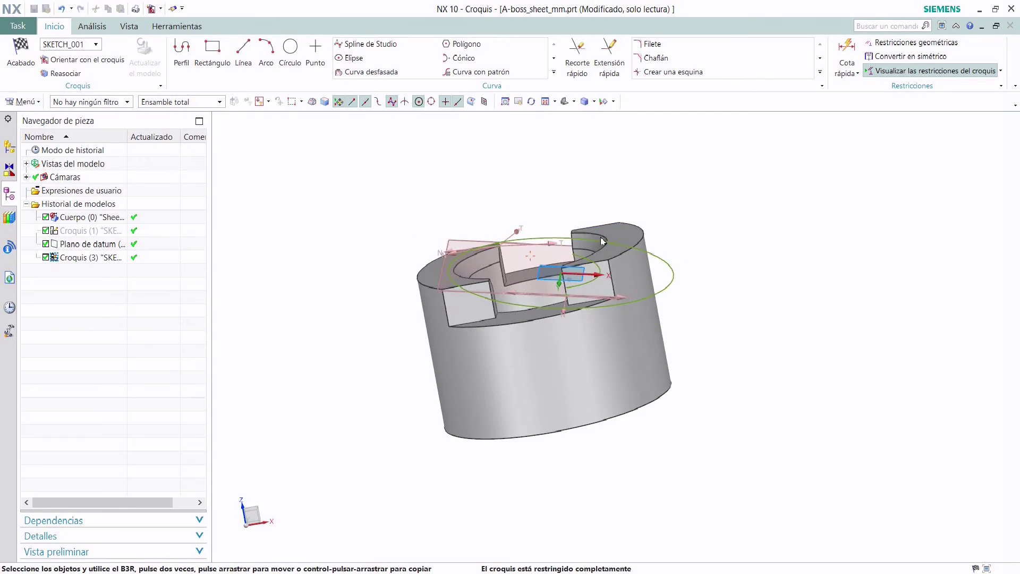
{"action": "scroll", "coordinate": [594, 252], "scroll_direction": "up", "scroll_amount": 3}
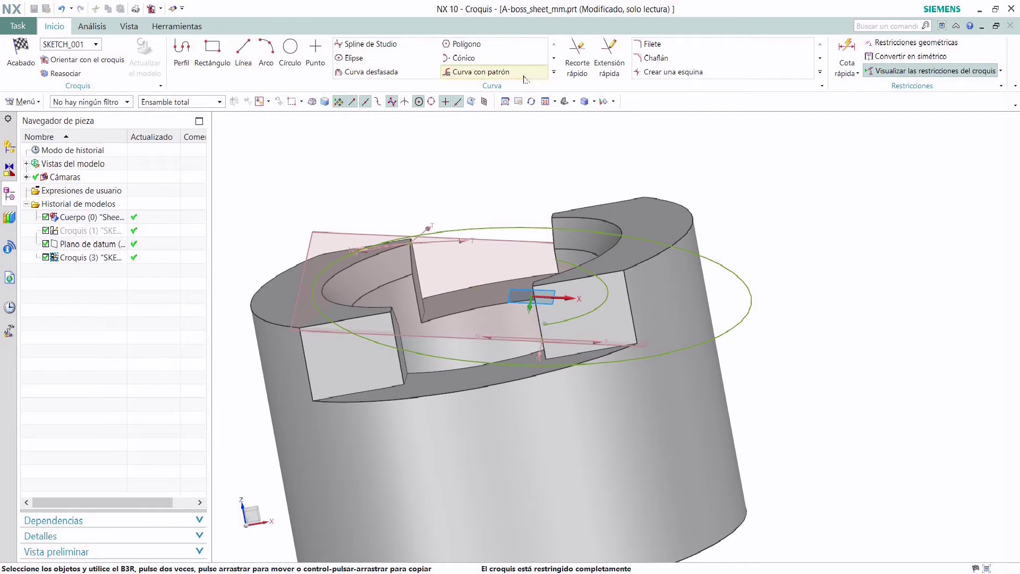
{"action": "left_click", "coordinate": [558, 77]}
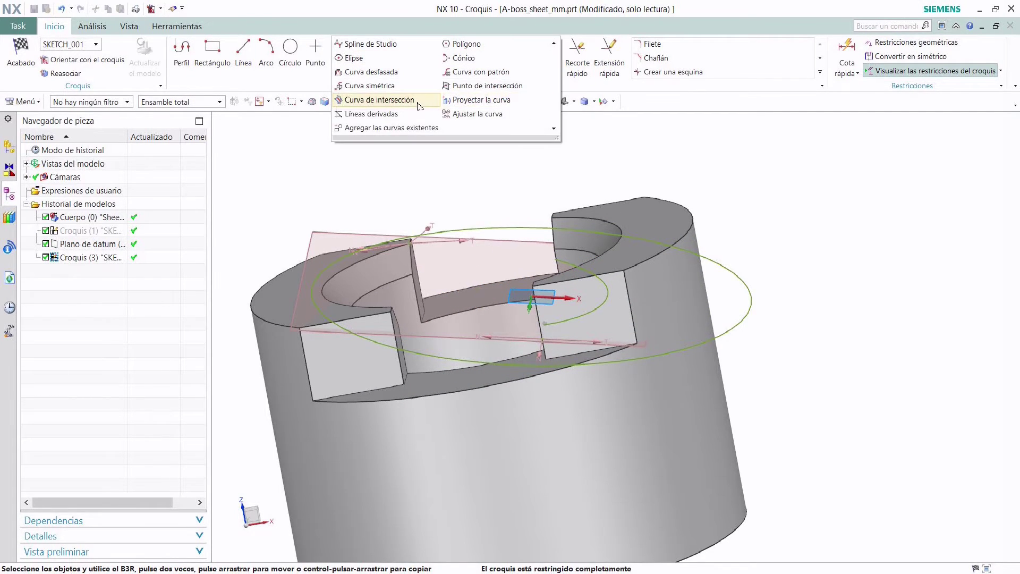
{"action": "left_click", "coordinate": [476, 101]}
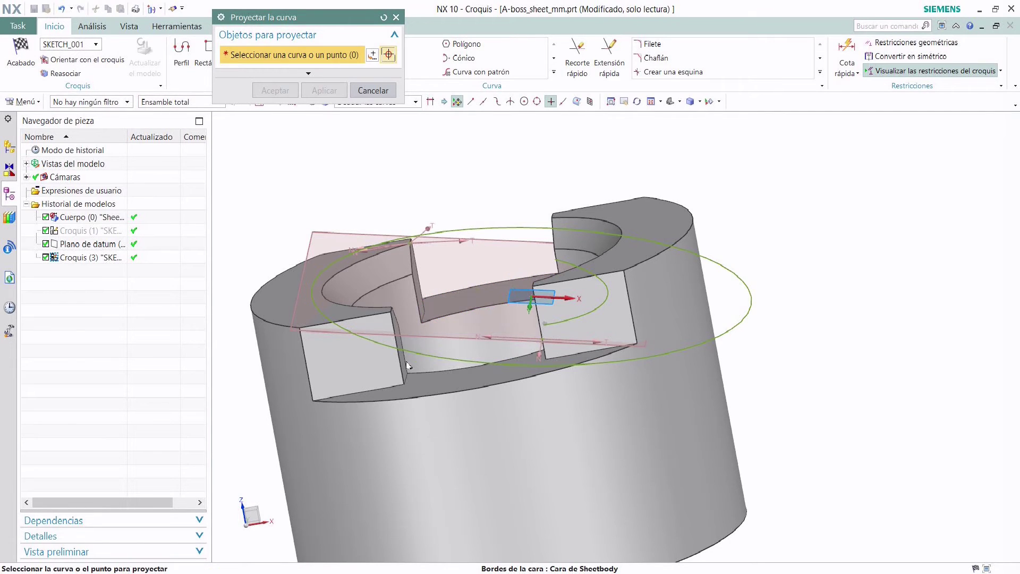
{"action": "left_click", "coordinate": [394, 382]}
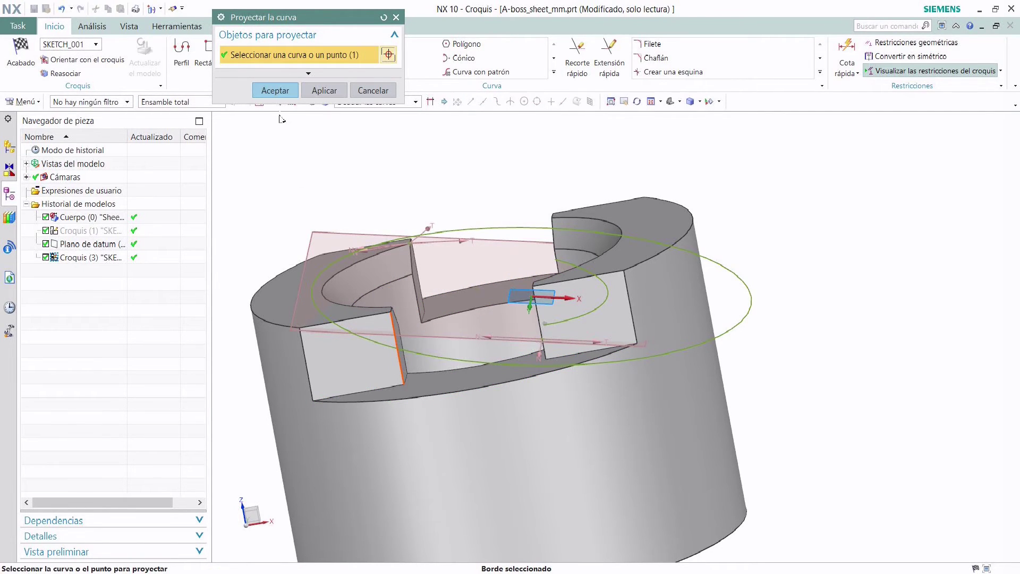
{"action": "left_click", "coordinate": [275, 90]}
Examine the projected notch edge and circle both in 3D and looking straight at the sketch plane.
{"action": "scroll", "coordinate": [397, 336], "scroll_direction": "down", "scroll_amount": 2}
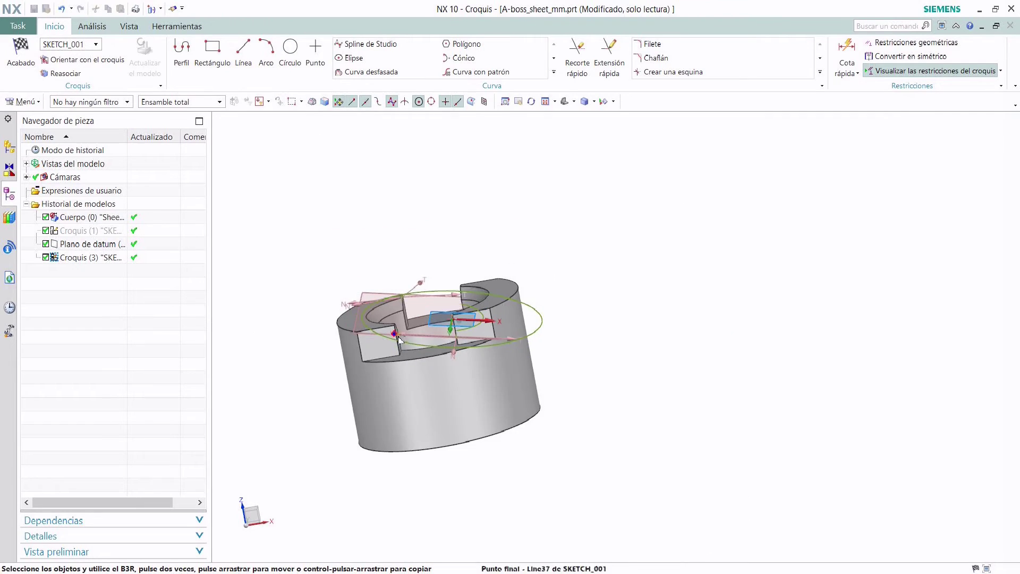
{"action": "scroll", "coordinate": [397, 336], "scroll_direction": "up", "scroll_amount": 2}
{"action": "scroll", "coordinate": [395, 343], "scroll_direction": "up", "scroll_amount": 2}
{"action": "middle_click_drag", "start_coordinate": [425, 312], "coordinate": [424, 346]}
{"action": "scroll", "coordinate": [424, 346], "scroll_direction": "down", "scroll_amount": 3}
{"action": "scroll", "coordinate": [432, 351], "scroll_direction": "down", "scroll_amount": 2}
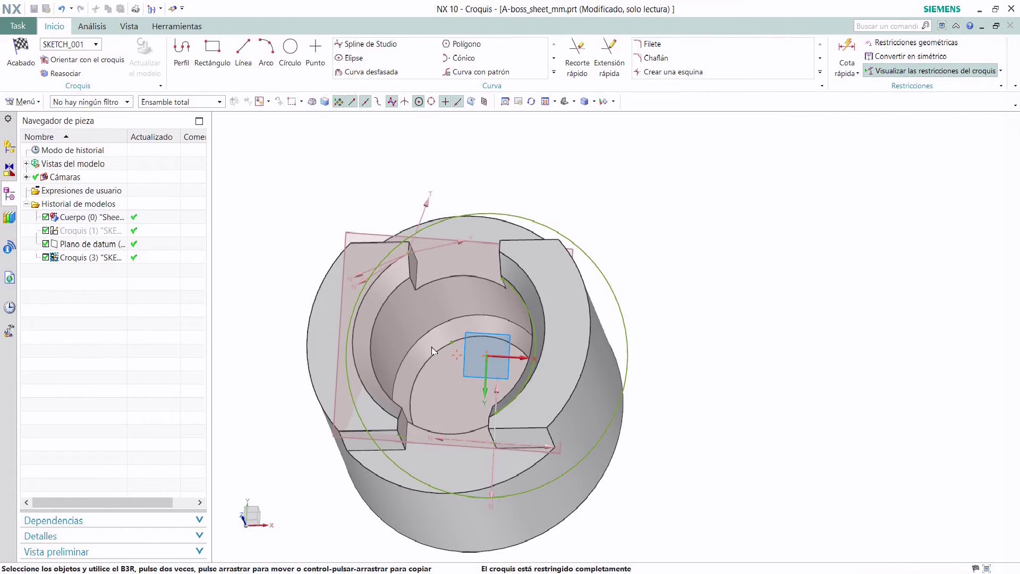
{"action": "left_click", "coordinate": [93, 61]}
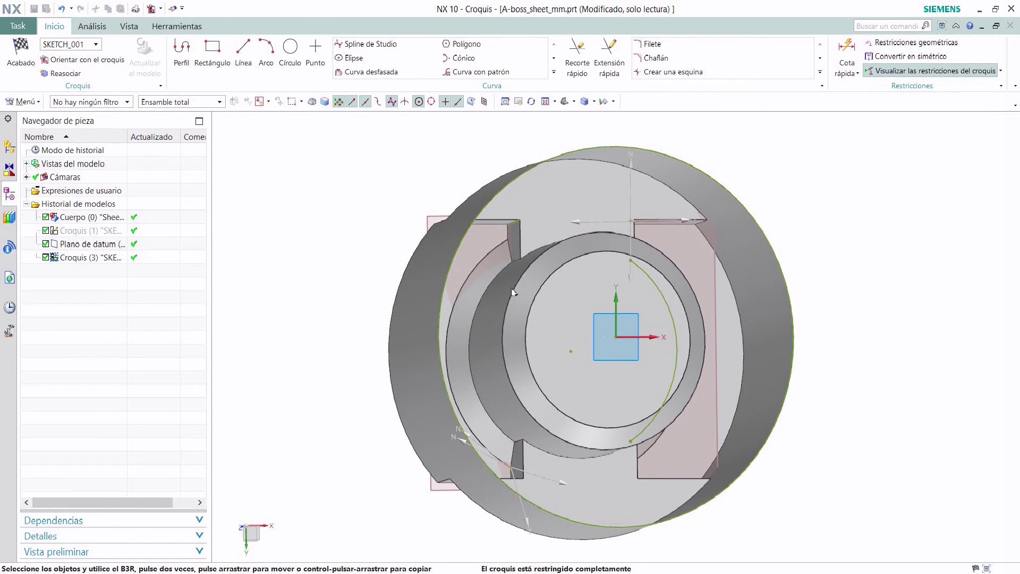
{"action": "scroll", "coordinate": [526, 226], "scroll_direction": "up", "scroll_amount": 3}
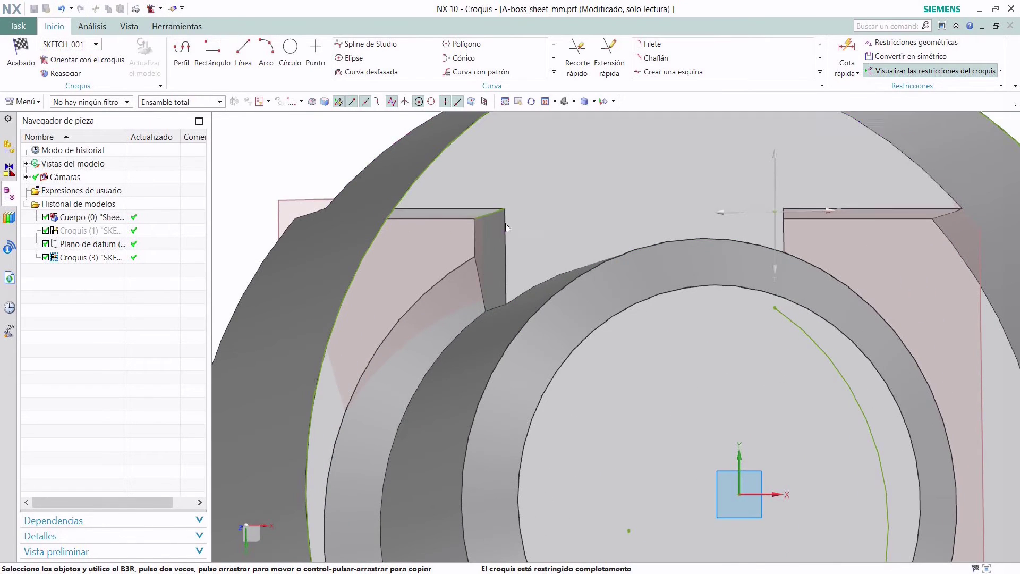
{"action": "scroll", "coordinate": [514, 261], "scroll_direction": "down", "scroll_amount": 5}
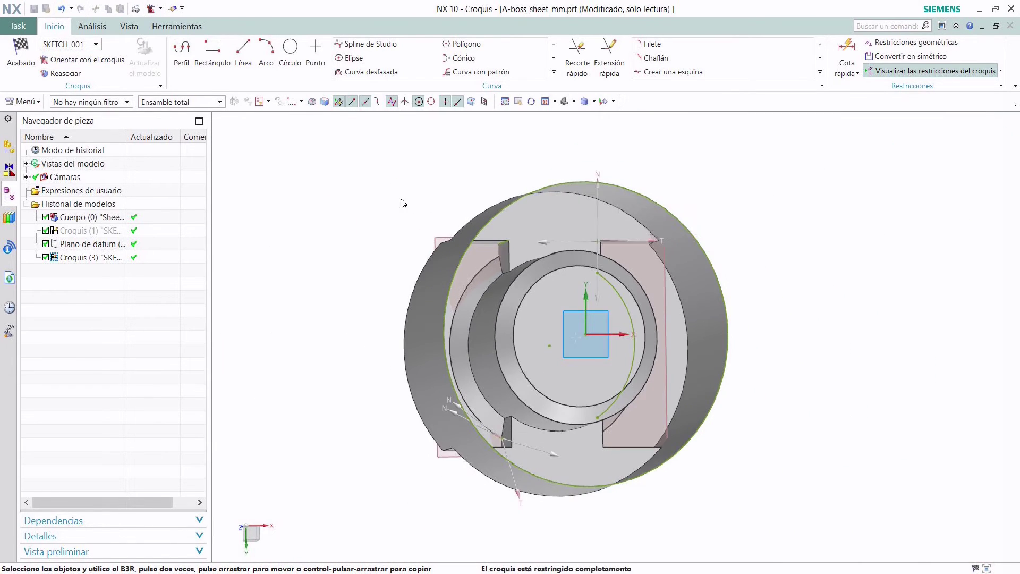
{"action": "left_click", "coordinate": [561, 75]}
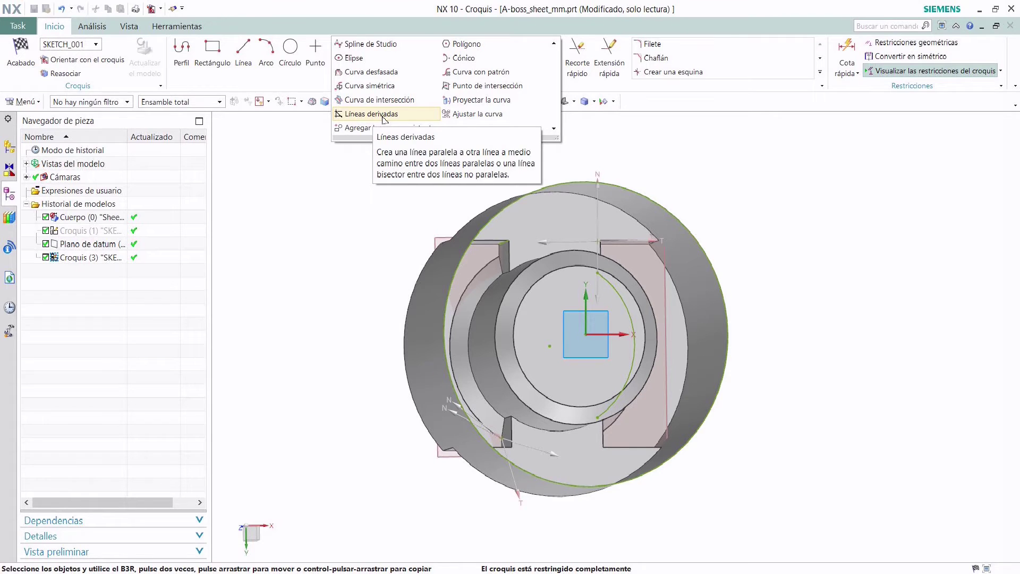
{"action": "middle_click_drag", "start_coordinate": [376, 206], "coordinate": [334, 321]}
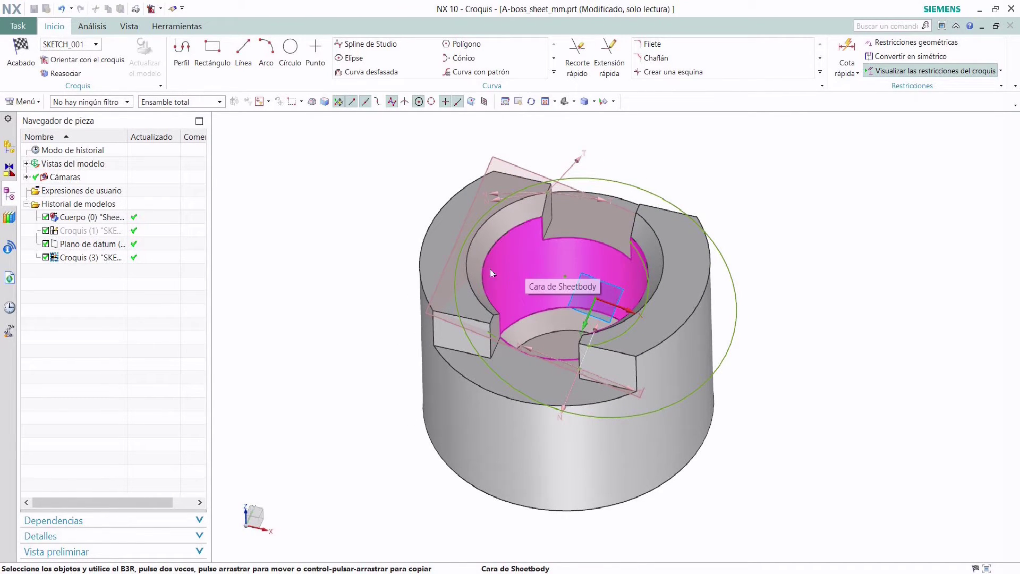
{"action": "left_click", "coordinate": [100, 47]}
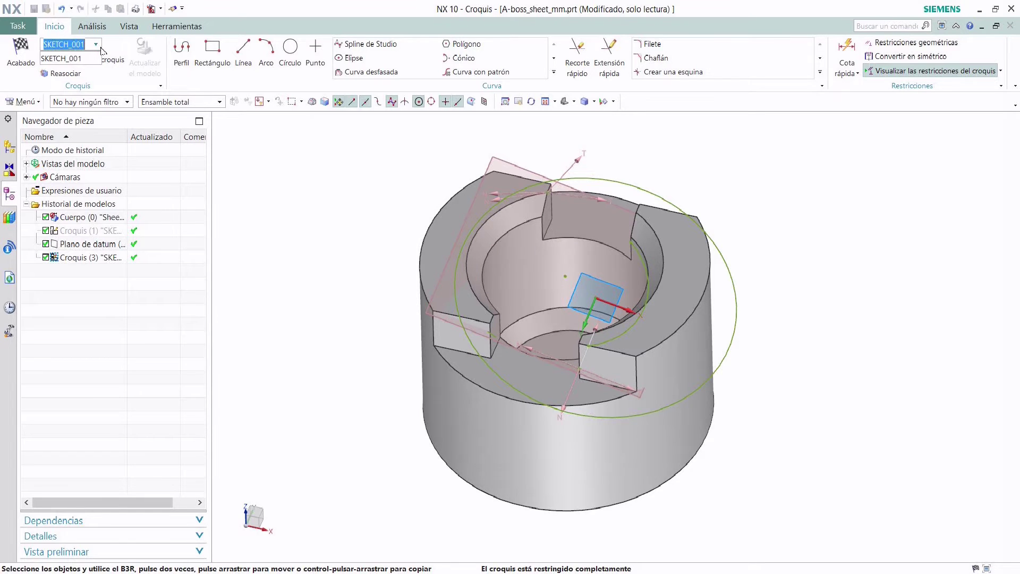
Finish SKETCH_001 and hide Croquis (3) in the model history.
{"action": "left_click", "coordinate": [20, 50]}
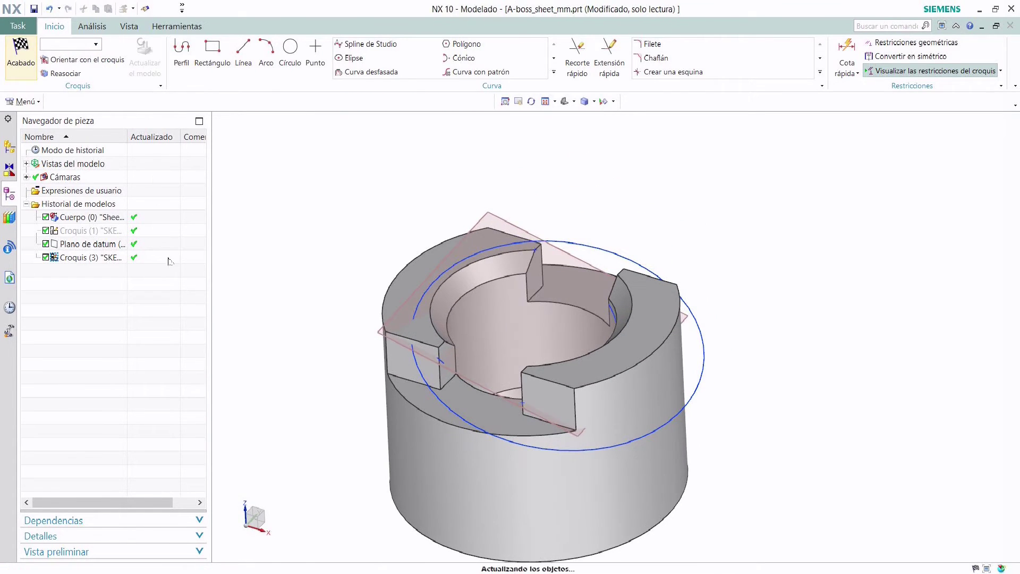
{"action": "right_click", "coordinate": [71, 261]}
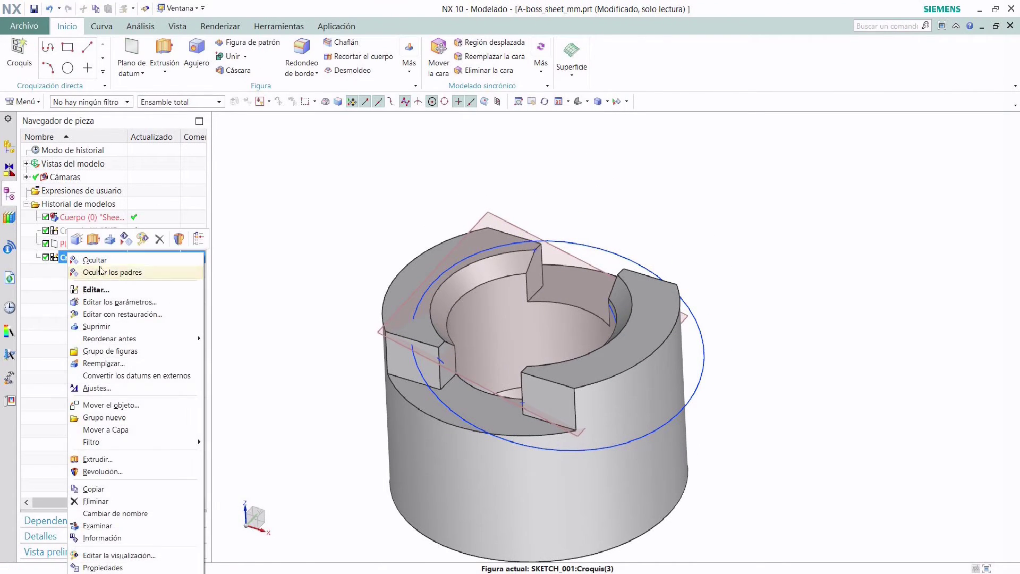
{"action": "left_click", "coordinate": [88, 266]}
Show Croquis (1) and open it for editing in the sketch task environment.
{"action": "right_click", "coordinate": [84, 235]}
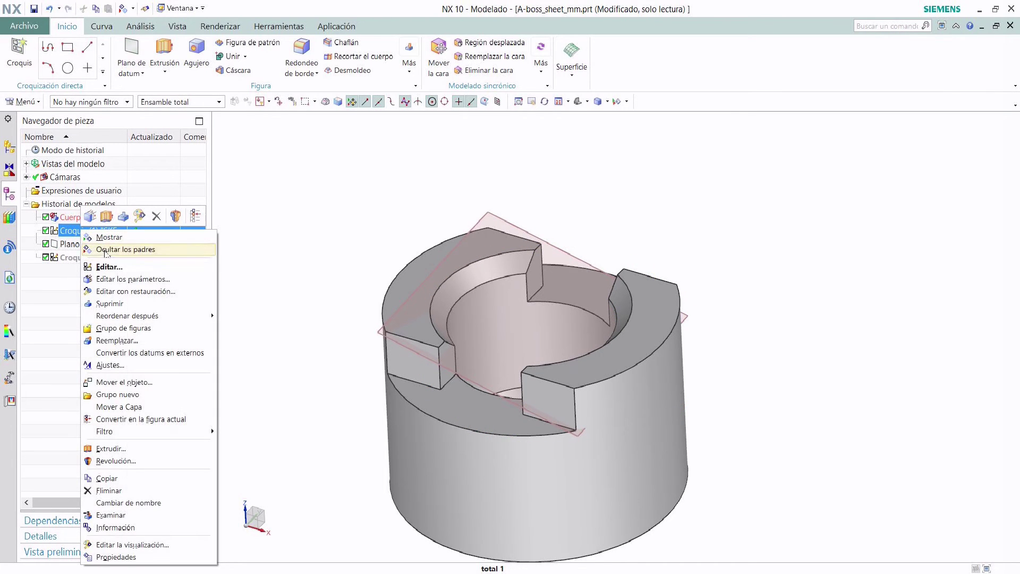
{"action": "left_click", "coordinate": [101, 242]}
{"action": "right_click", "coordinate": [88, 230]}
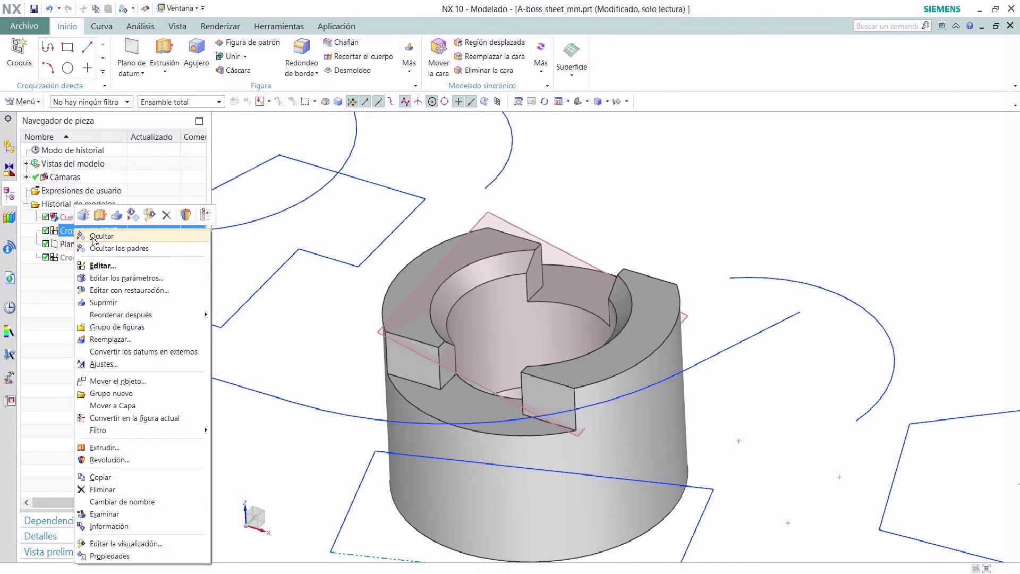
{"action": "left_click", "coordinate": [99, 262]}
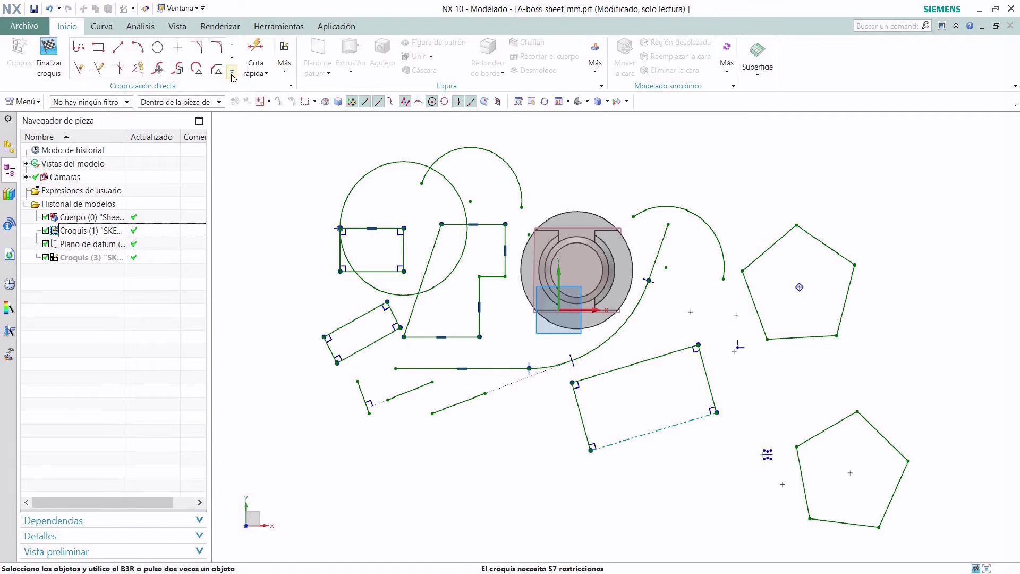
{"action": "left_click", "coordinate": [285, 68]}
{"action": "left_click", "coordinate": [540, 105]}
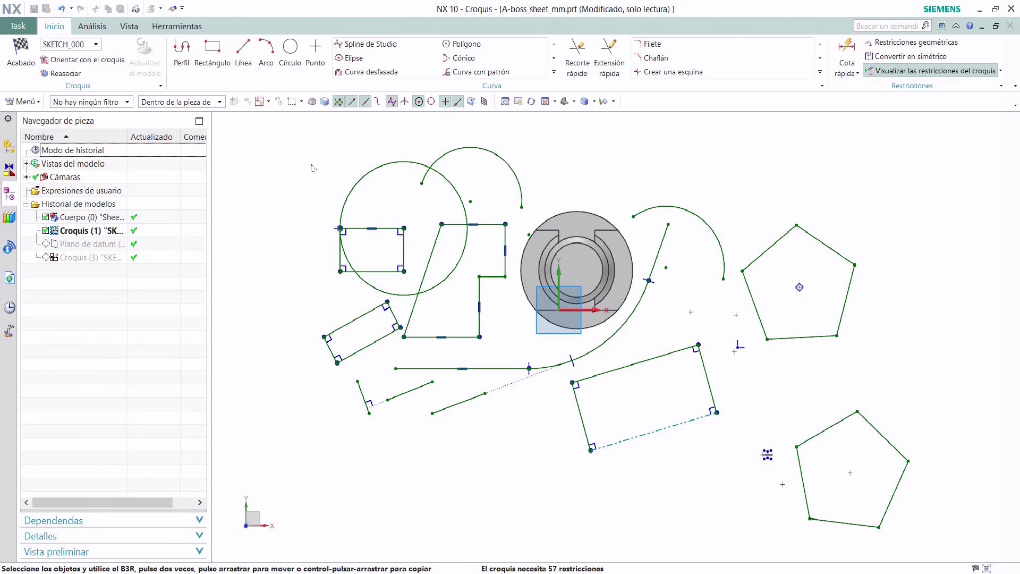
Create a derived line parallel to the small horizontal rectangle's upper edge, placed above the large circle.
{"action": "left_click", "coordinate": [553, 73]}
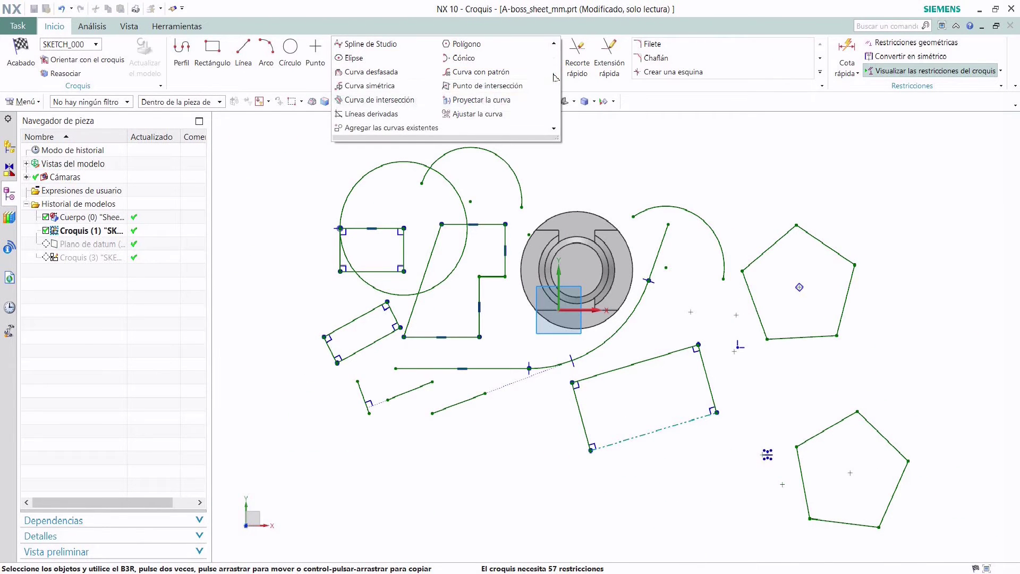
{"action": "left_click", "coordinate": [390, 114]}
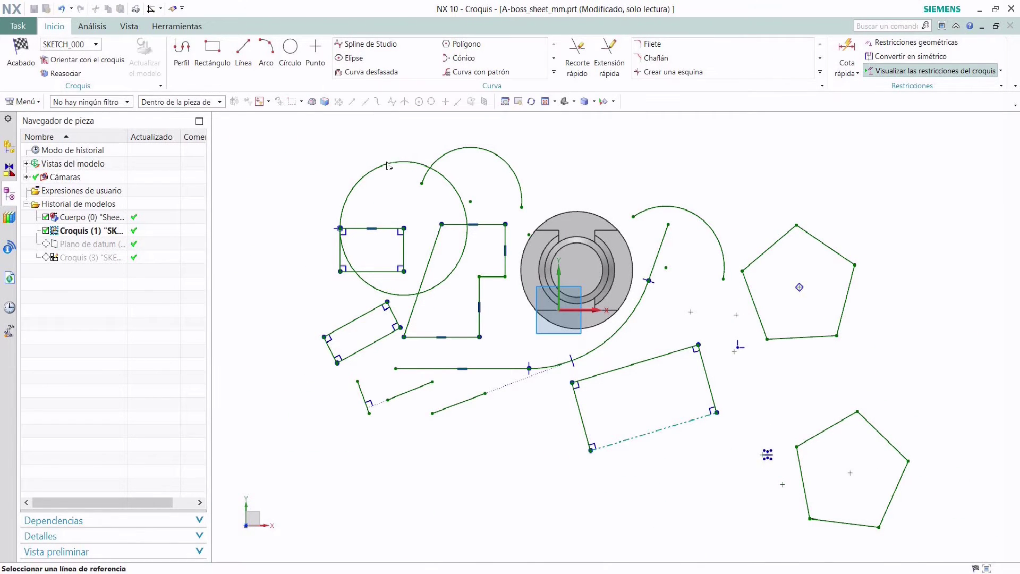
{"action": "left_click", "coordinate": [382, 229]}
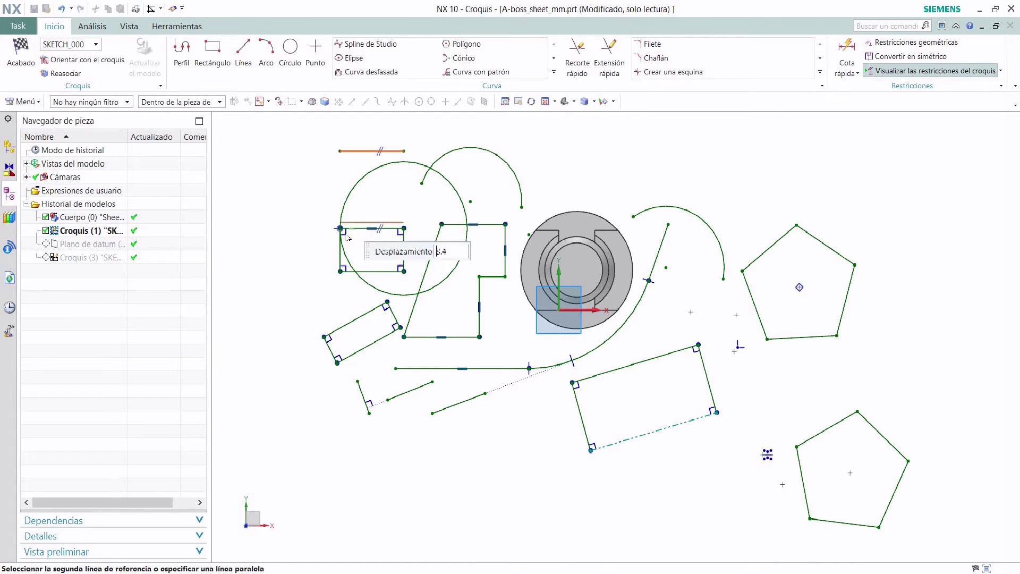
{"action": "key", "text": "Escape"}
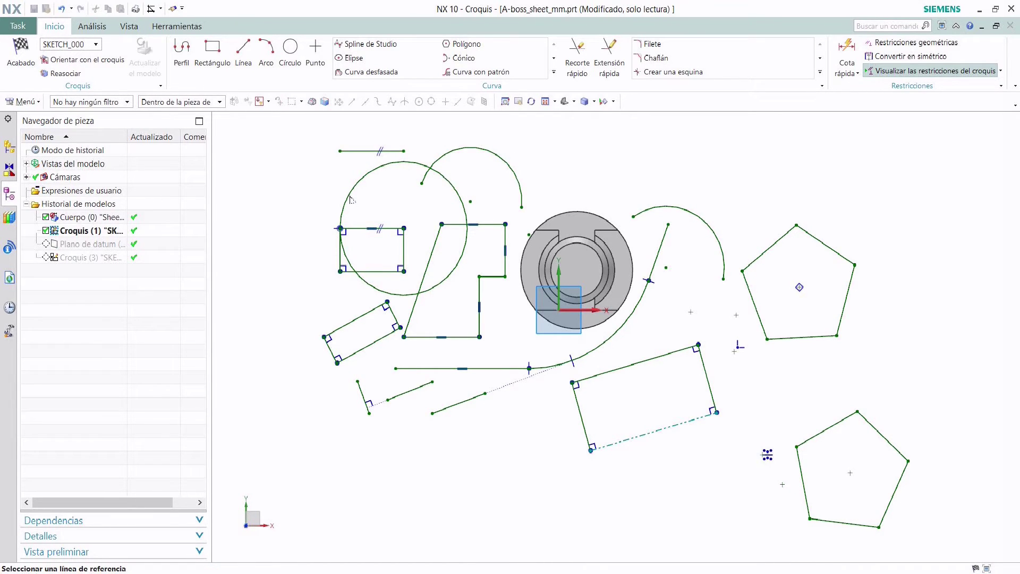
Create a derived line parallel to the large tilted rectangle's upper edge, placed across the upper part of the round body.
{"action": "scroll", "coordinate": [394, 265], "scroll_direction": "up", "scroll_amount": 2}
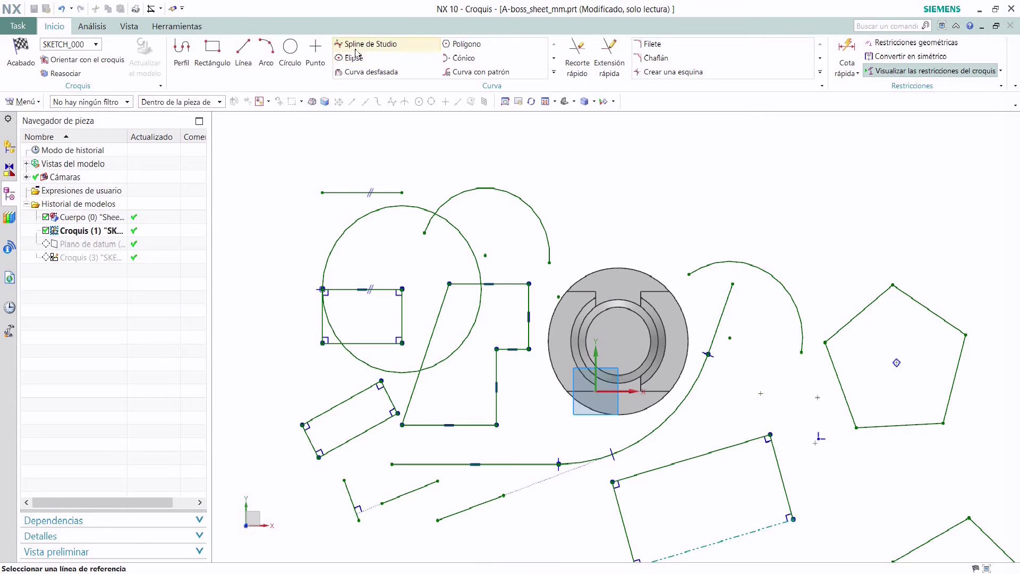
{"action": "left_click", "coordinate": [553, 72]}
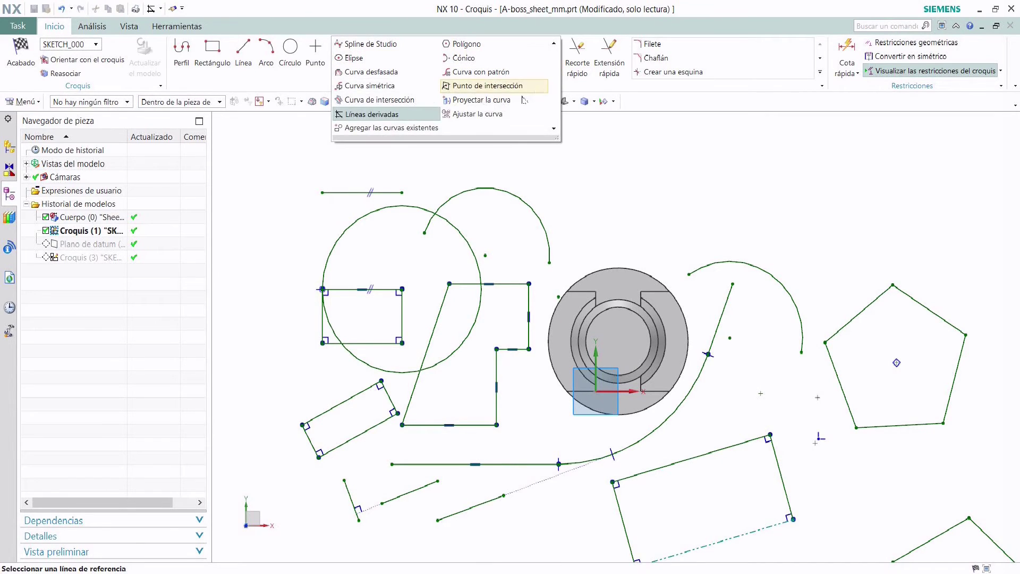
{"action": "left_click", "coordinate": [404, 116]}
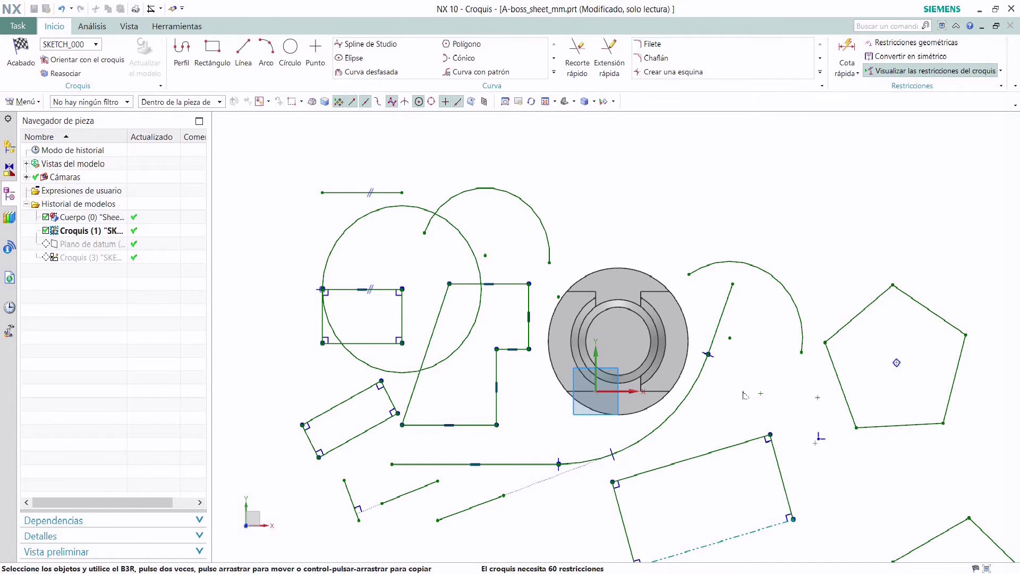
{"action": "left_click", "coordinate": [751, 444]}
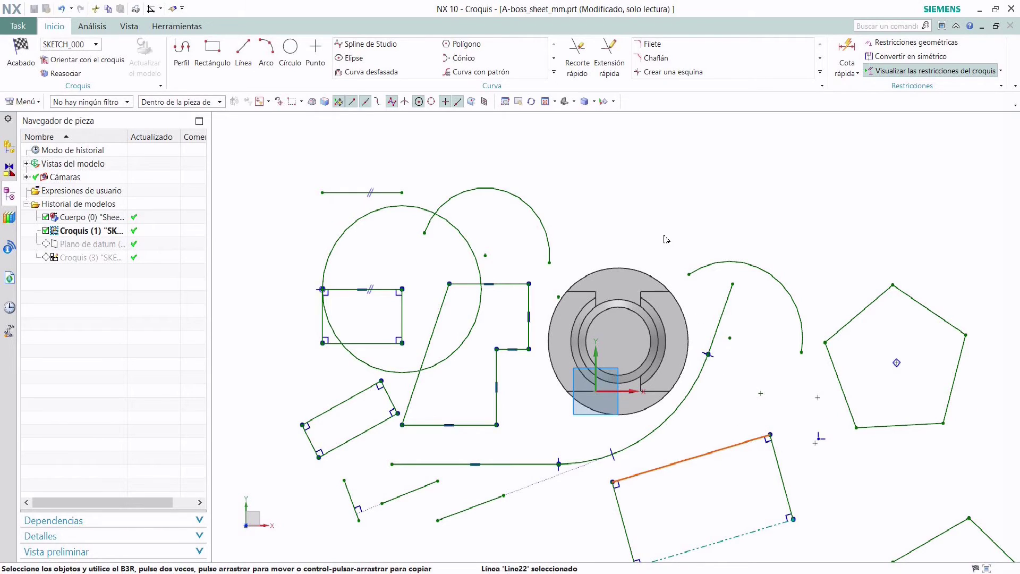
{"action": "left_click", "coordinate": [553, 72]}
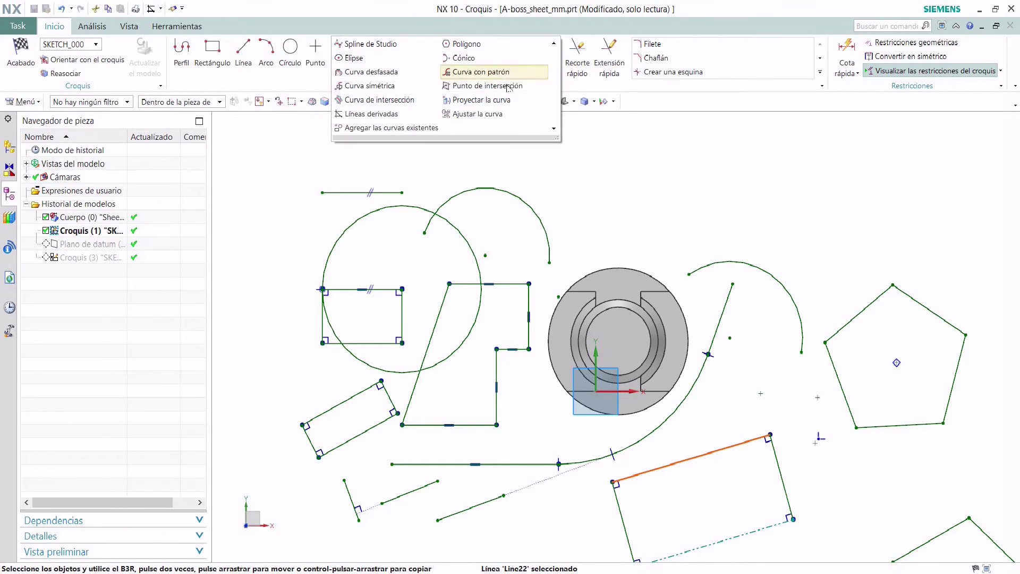
{"action": "left_click", "coordinate": [384, 120]}
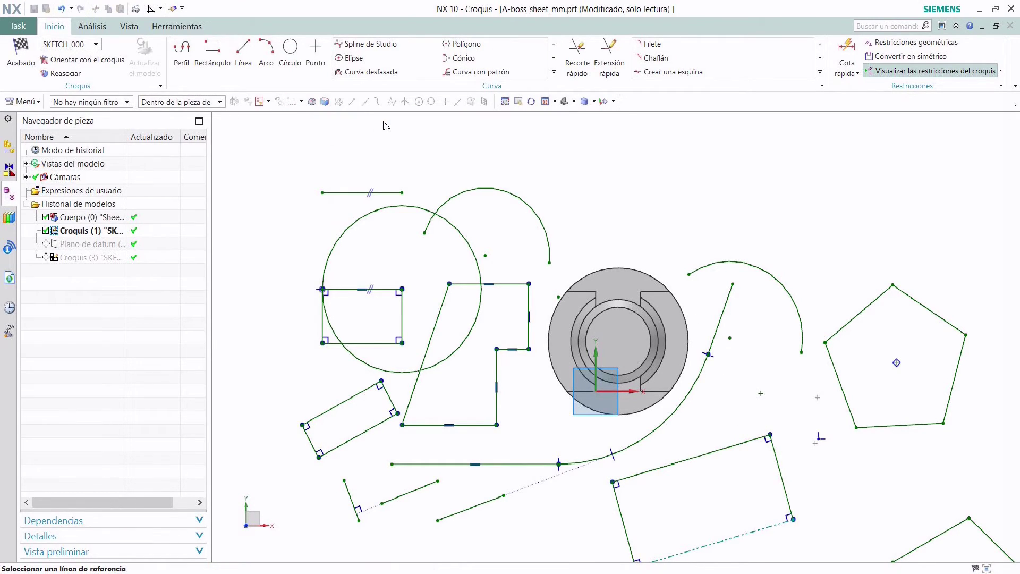
{"action": "left_click", "coordinate": [748, 449]}
{"action": "left_click", "coordinate": [691, 261]}
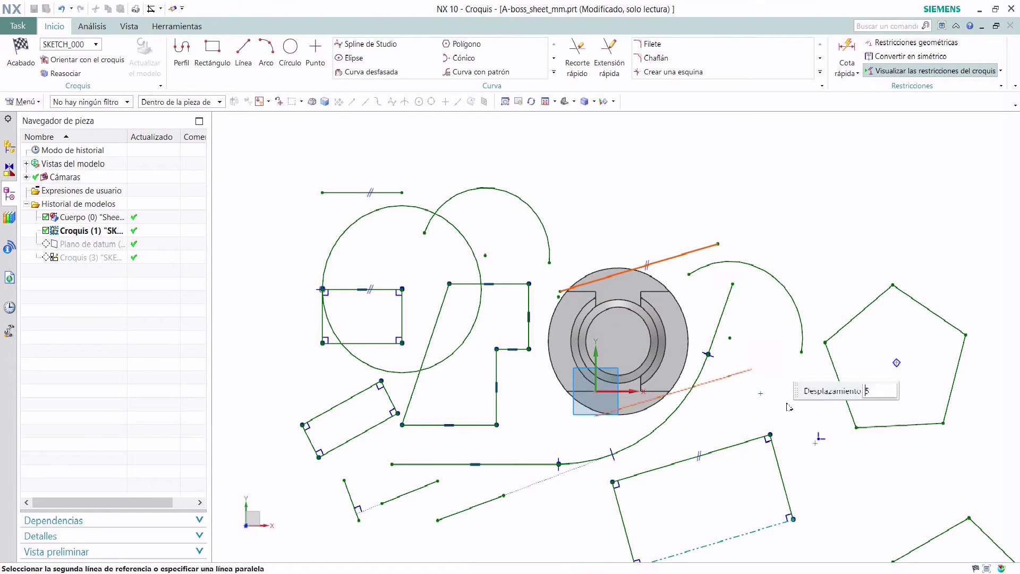
Create a bisector line between the new derived line and the large tilted rectangle's right edge.
{"action": "left_click", "coordinate": [779, 479]}
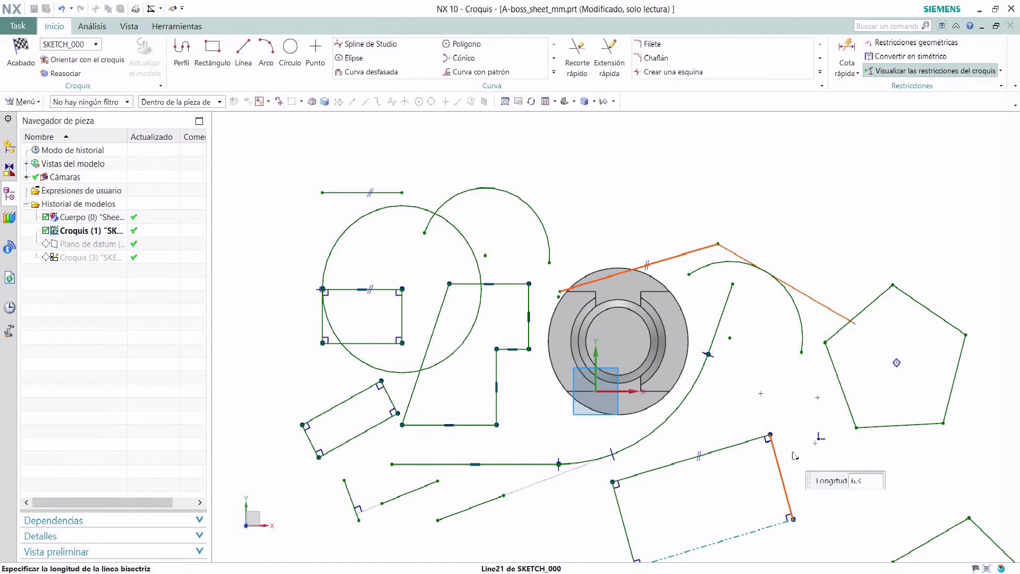
{"action": "left_click", "coordinate": [835, 269]}
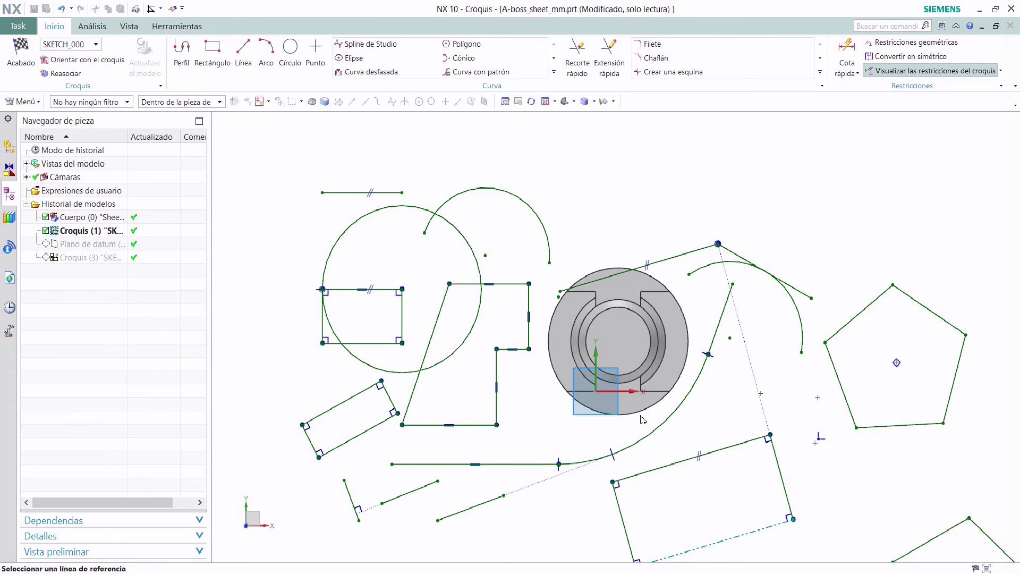
{"action": "key", "text": "Escape"}
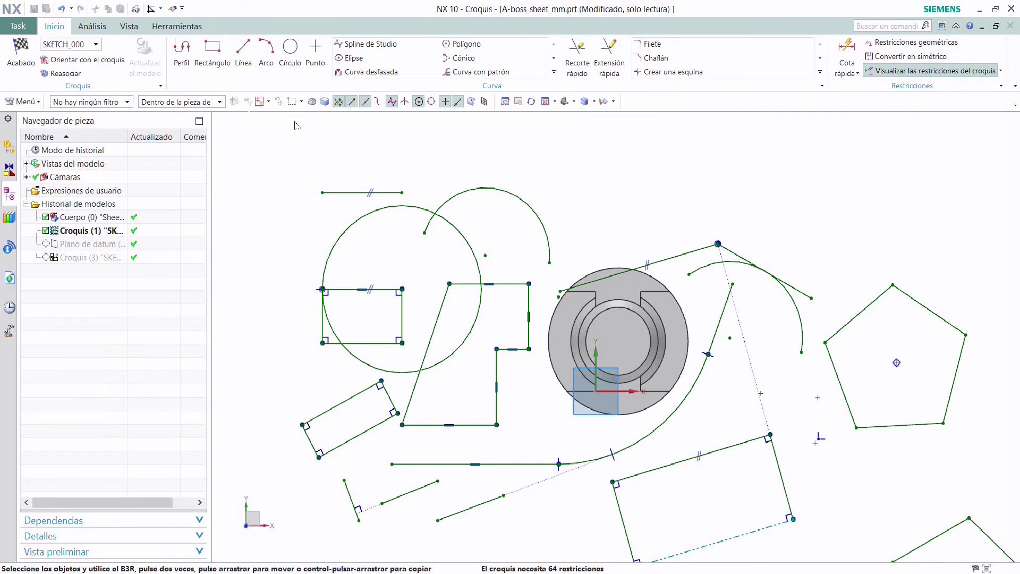
Sketch four roughly vertical, slightly slanted lines side by side in the empty area above the round body.
{"action": "left_click", "coordinate": [244, 53]}
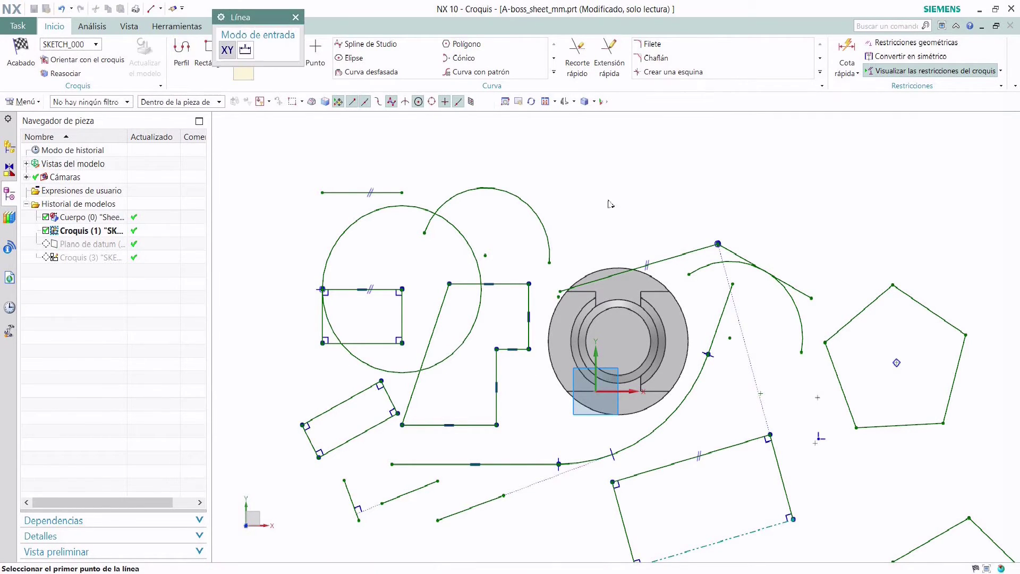
{"action": "left_click", "coordinate": [604, 143]}
{"action": "left_click", "coordinate": [614, 230]}
{"action": "left_click", "coordinate": [641, 142]}
{"action": "left_click", "coordinate": [649, 218]}
{"action": "left_click", "coordinate": [668, 144]}
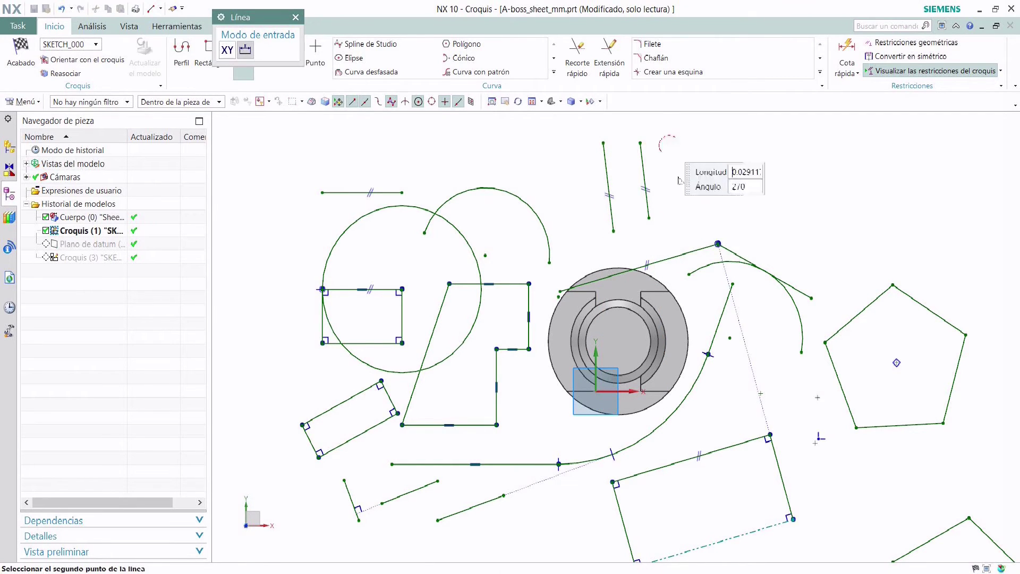
{"action": "left_click", "coordinate": [676, 218]}
{"action": "left_click", "coordinate": [708, 143]}
{"action": "left_click", "coordinate": [717, 218]}
Sketch a horizontal line crossing all four slanted lines.
{"action": "left_click", "coordinate": [563, 180]}
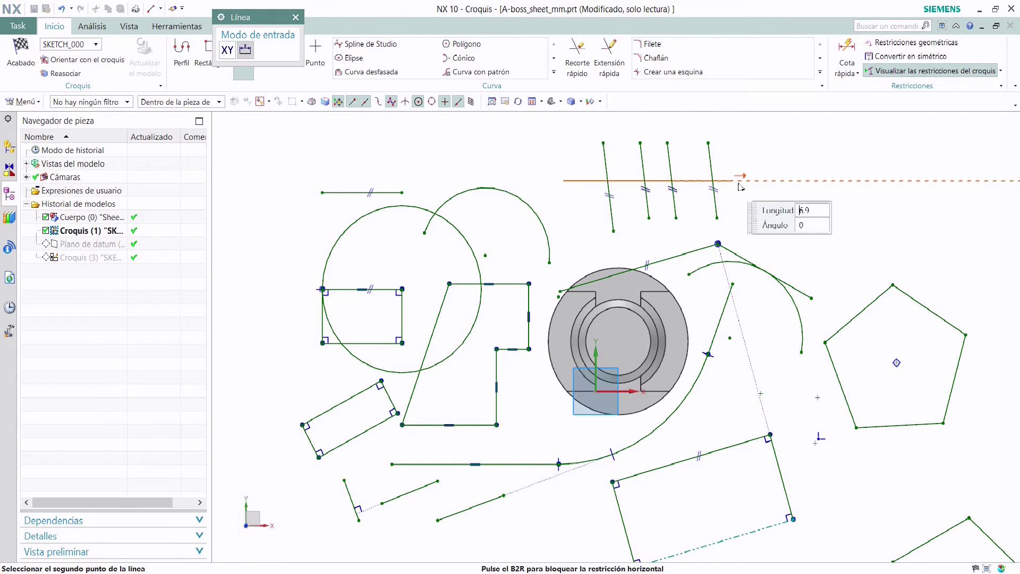
{"action": "left_click", "coordinate": [752, 181]}
{"action": "key", "text": "Escape"}
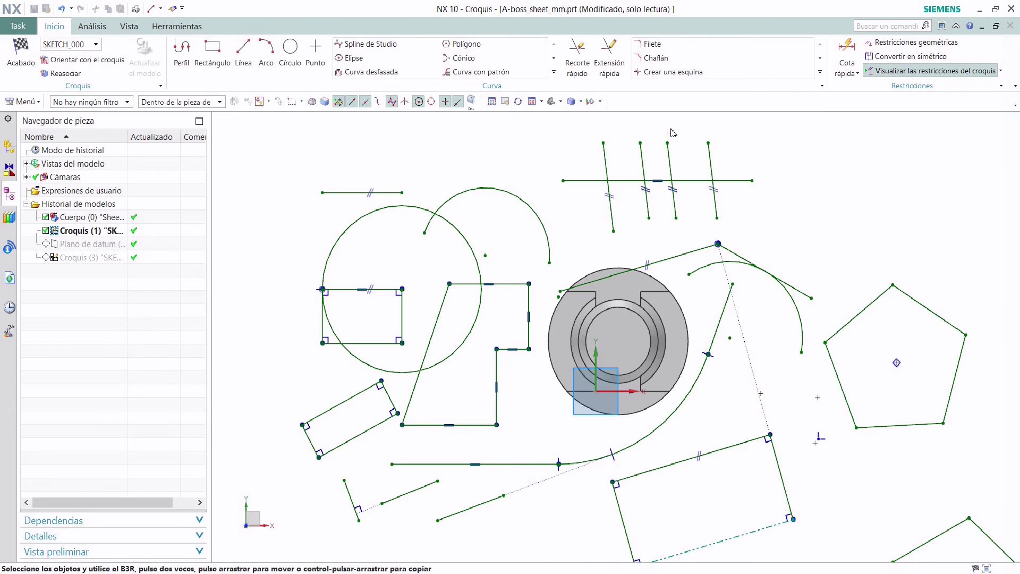
Try Quick Trim on the horizontal line between the first two and the last two slanted lines, and undo both trims.
{"action": "scroll", "coordinate": [671, 133], "scroll_direction": "up", "scroll_amount": 4}
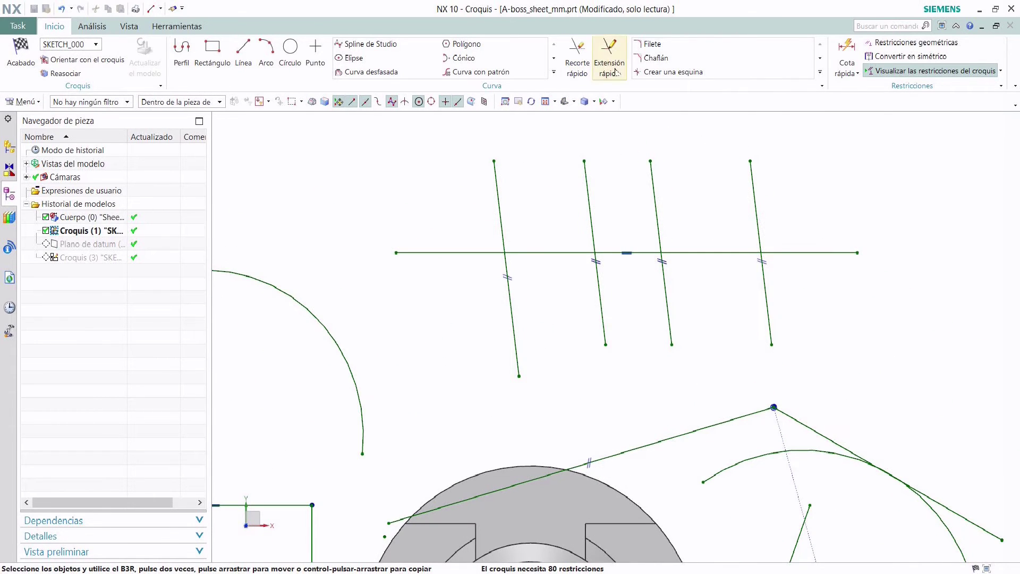
{"action": "left_click", "coordinate": [578, 56]}
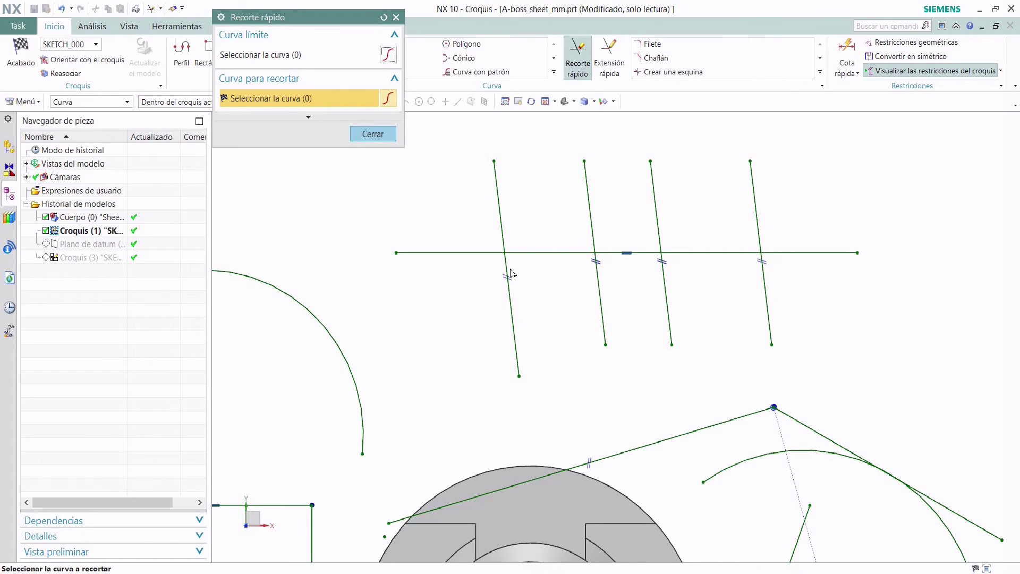
{"action": "left_click", "coordinate": [556, 252]}
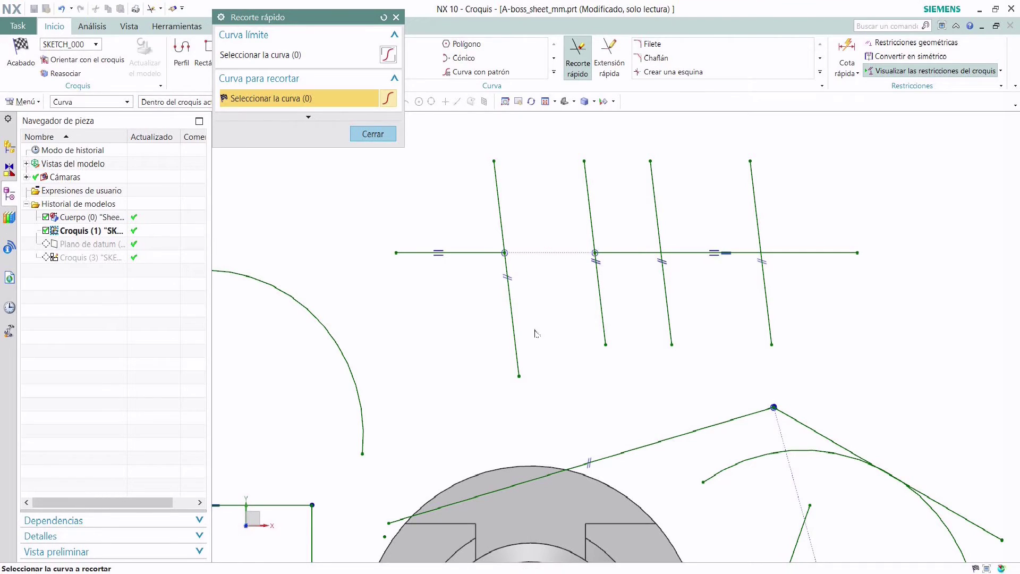
{"action": "left_click", "coordinate": [704, 254]}
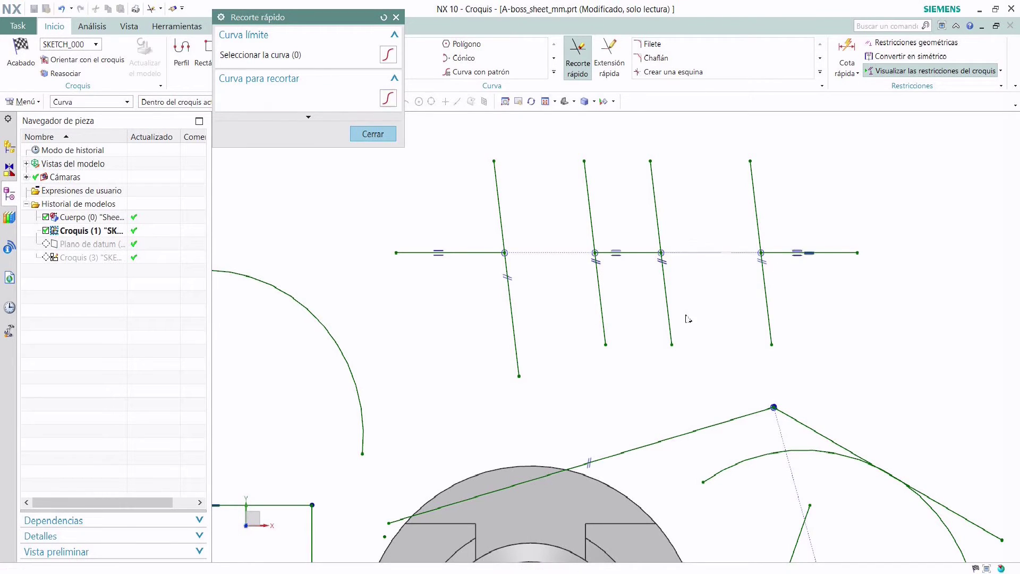
{"action": "middle_click", "coordinate": [671, 345]}
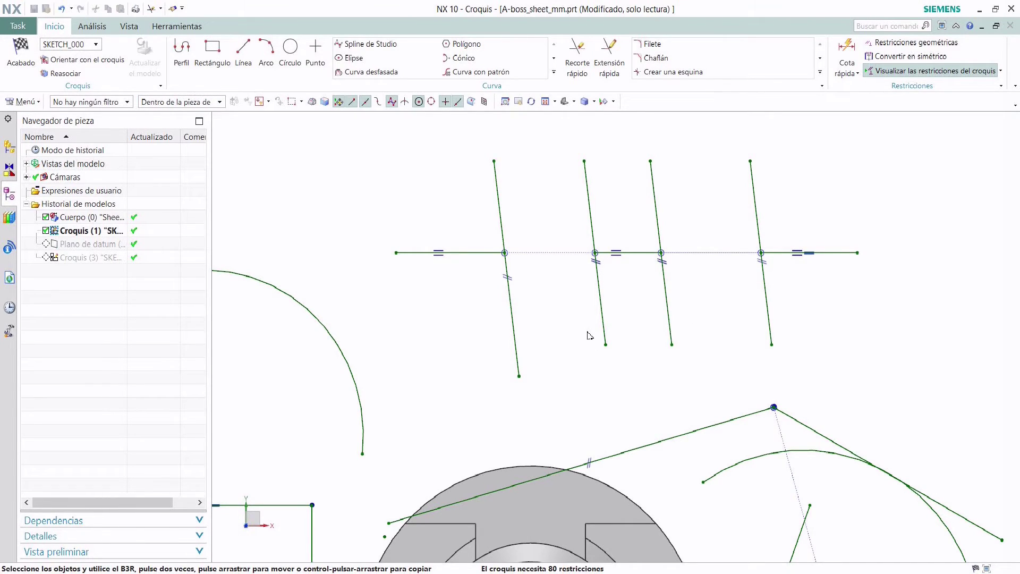
{"action": "key", "text": "ctrl+z"}
{"action": "key", "text": "ctrl+z"}
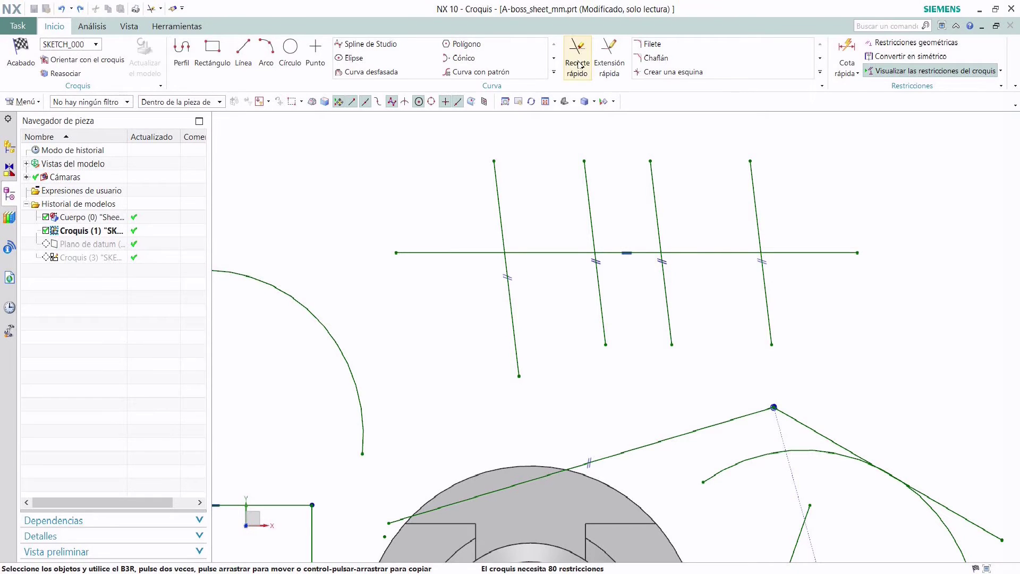
Quick Trim the horizontal line's middle portion, using the first and fourth slanted lines as boundary curves.
{"action": "left_click", "coordinate": [578, 64]}
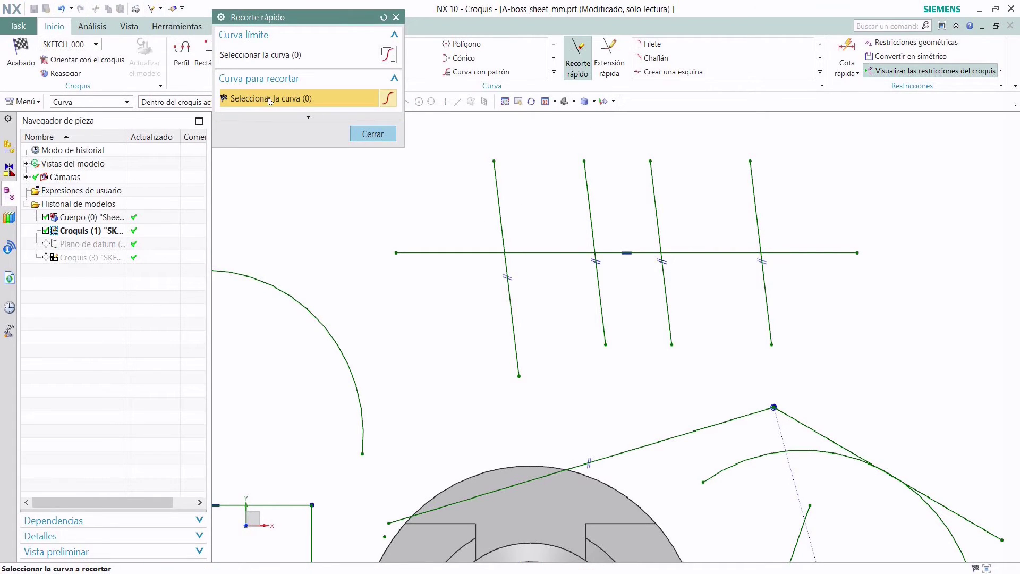
{"action": "left_click", "coordinate": [276, 59]}
{"action": "left_click", "coordinate": [500, 210]}
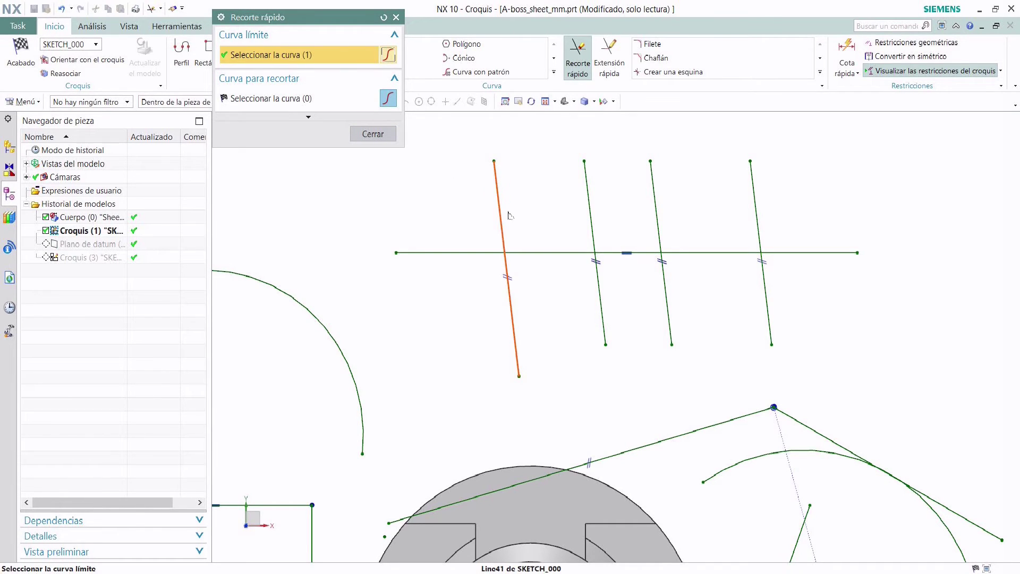
{"action": "left_click", "coordinate": [753, 173]}
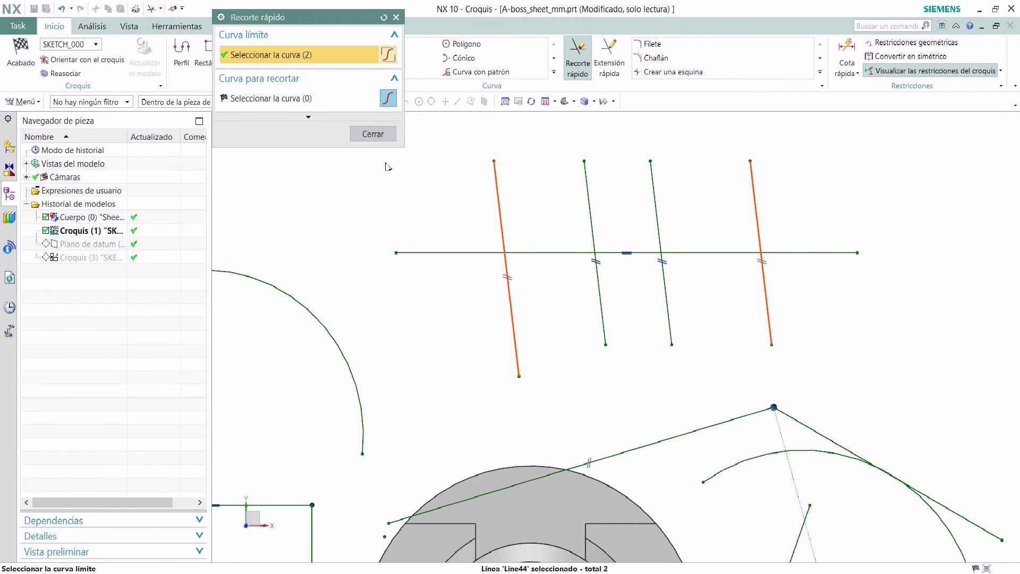
{"action": "left_click", "coordinate": [280, 99]}
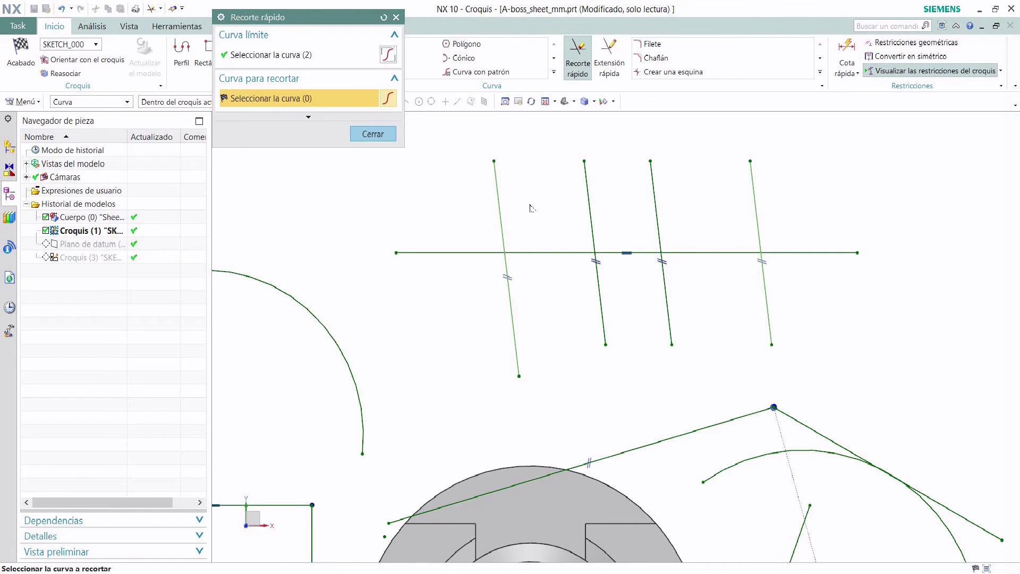
{"action": "left_click", "coordinate": [629, 253]}
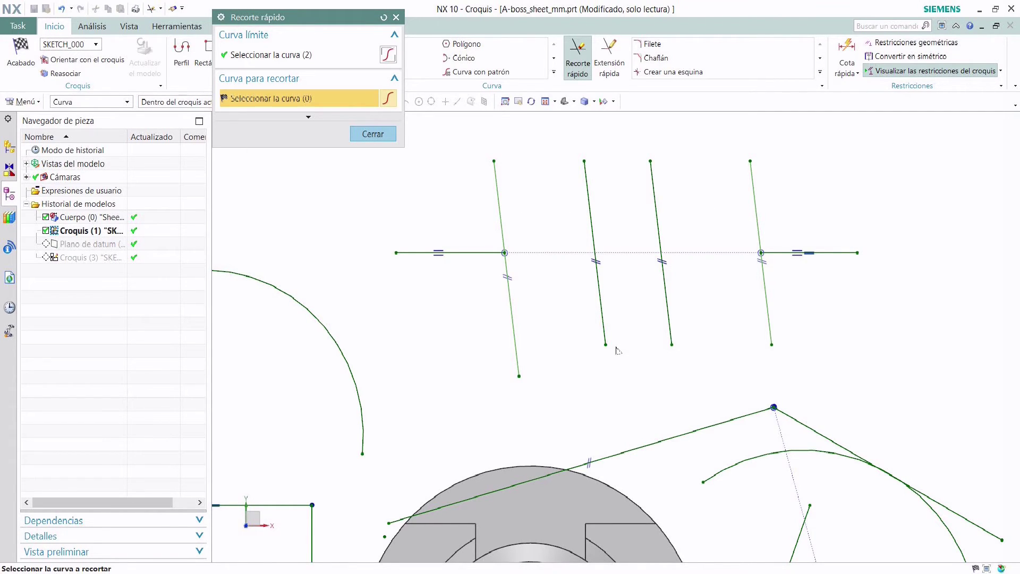
{"action": "left_click", "coordinate": [375, 135]}
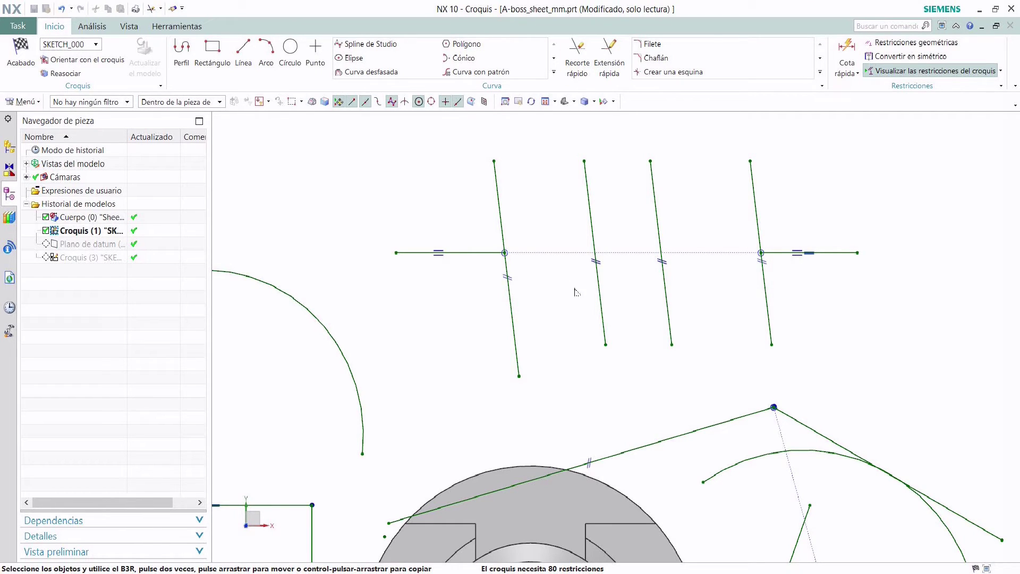
Delete the collinear constraint linking the two remaining horizontal segments.
{"action": "left_click", "coordinate": [566, 261]}
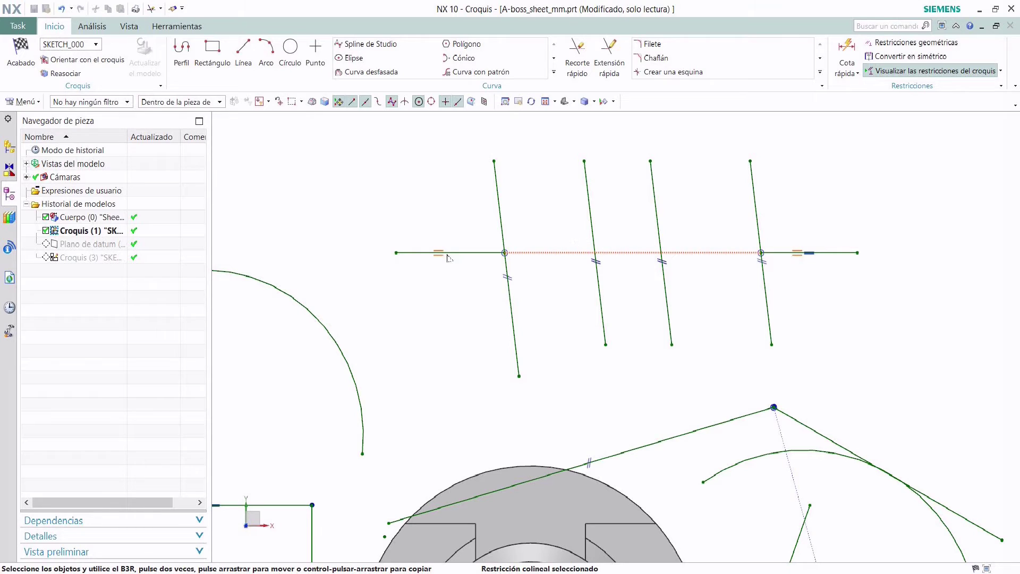
{"action": "key", "text": "Delete"}
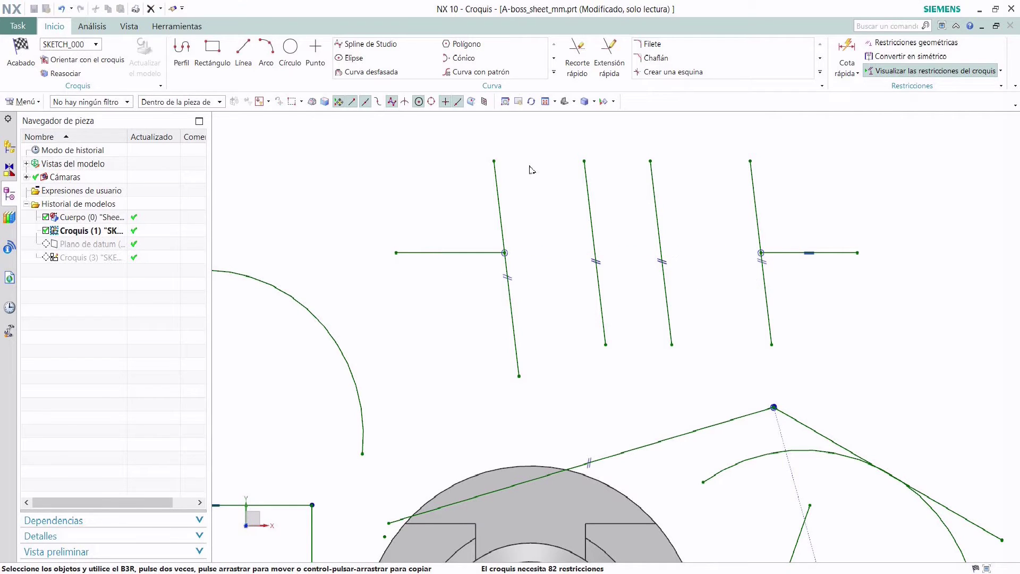
Try Quick Extend on the left horizontal segment, one slanted line at a time up to the fourth, and undo the extensions.
{"action": "left_click", "coordinate": [609, 56]}
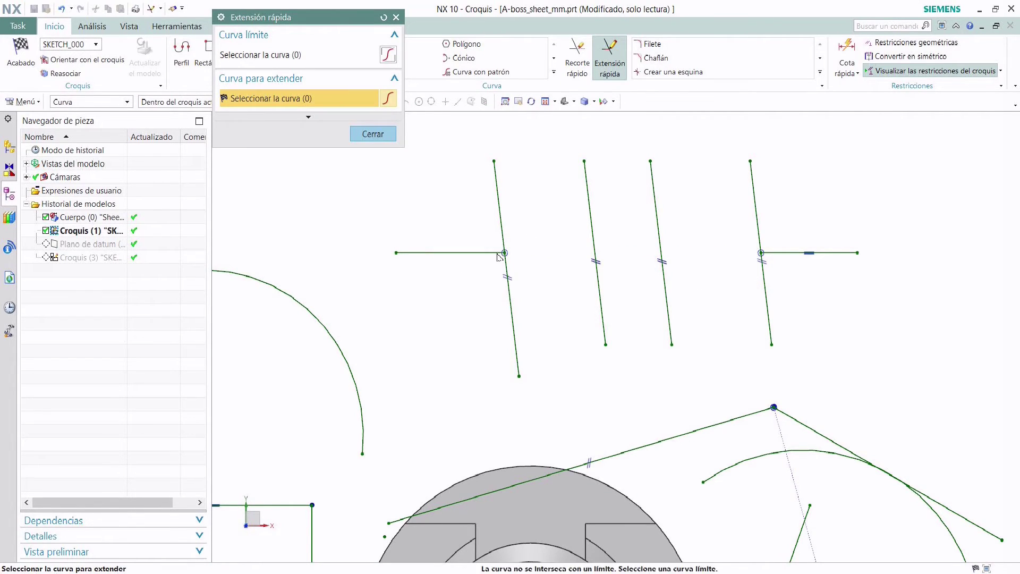
{"action": "left_click", "coordinate": [500, 253]}
{"action": "left_click", "coordinate": [587, 253]}
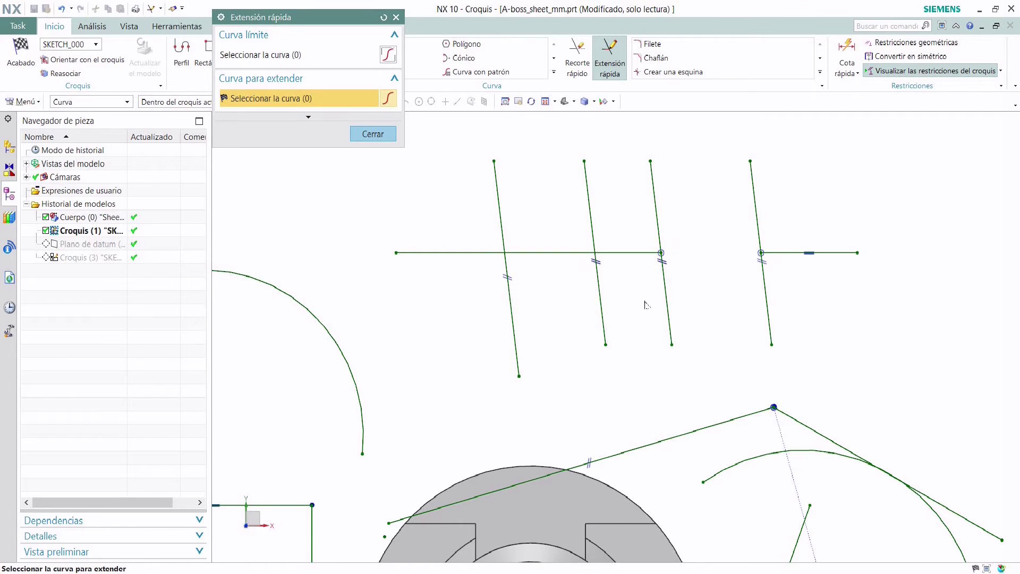
{"action": "left_click", "coordinate": [635, 253]}
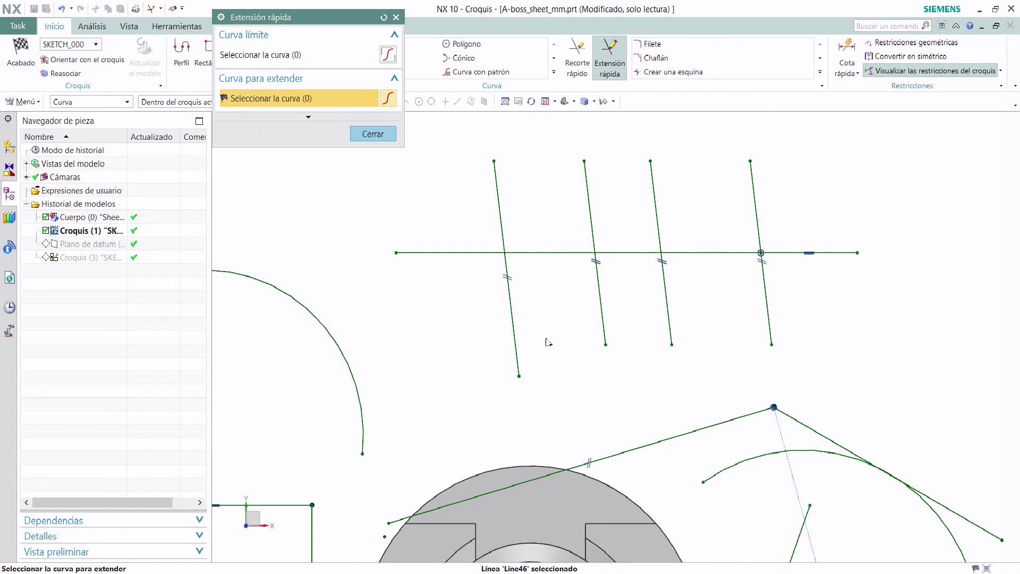
{"action": "key", "text": "Escape"}
{"action": "key", "text": "ctrl+z"}
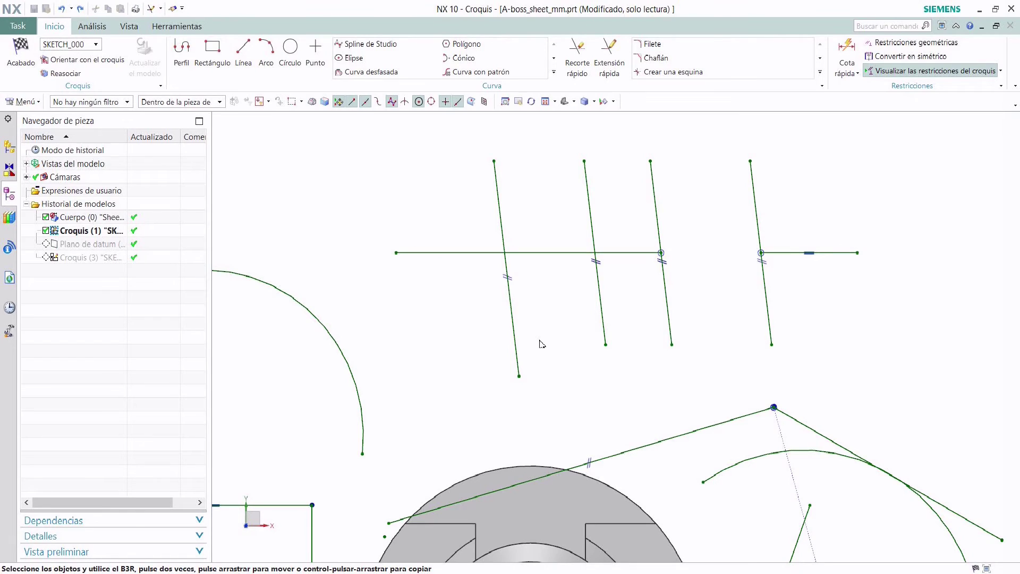
{"action": "key", "text": "ctrl+z"}
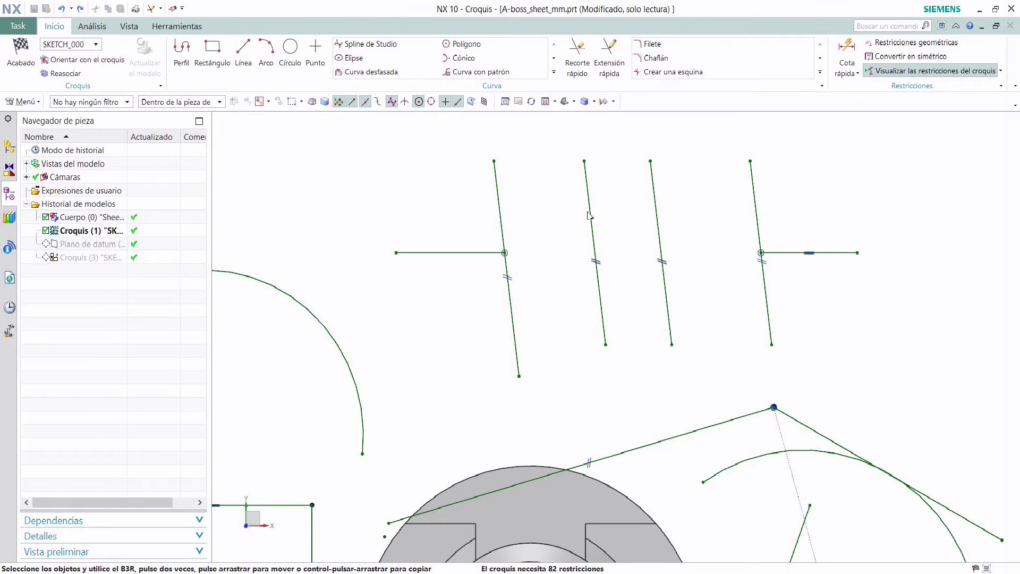
Quick Extend the left horizontal segment to the fourth slanted line, using that line as the boundary curve.
{"action": "left_click", "coordinate": [609, 59]}
{"action": "left_click", "coordinate": [301, 57]}
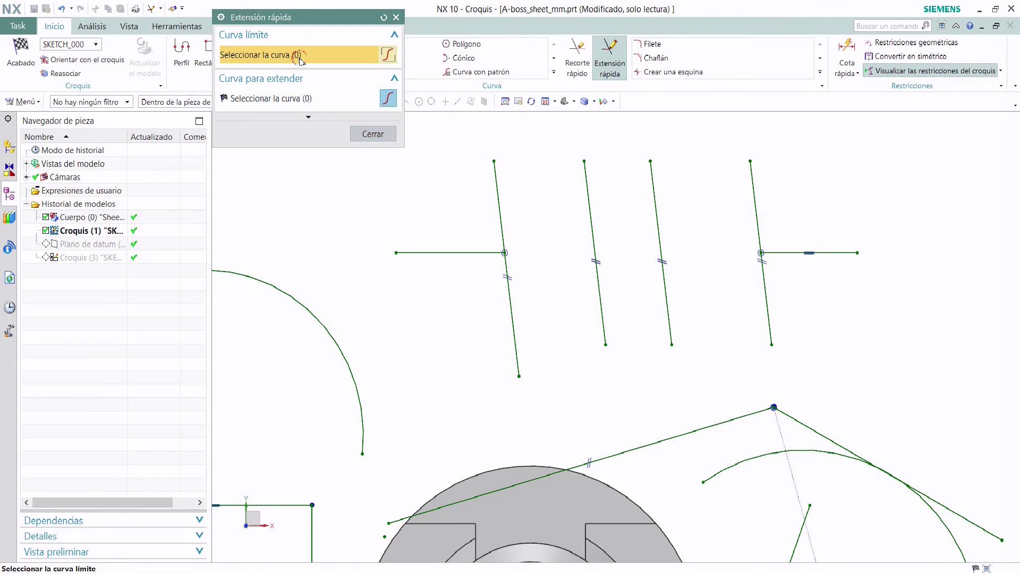
{"action": "left_click", "coordinate": [766, 295]}
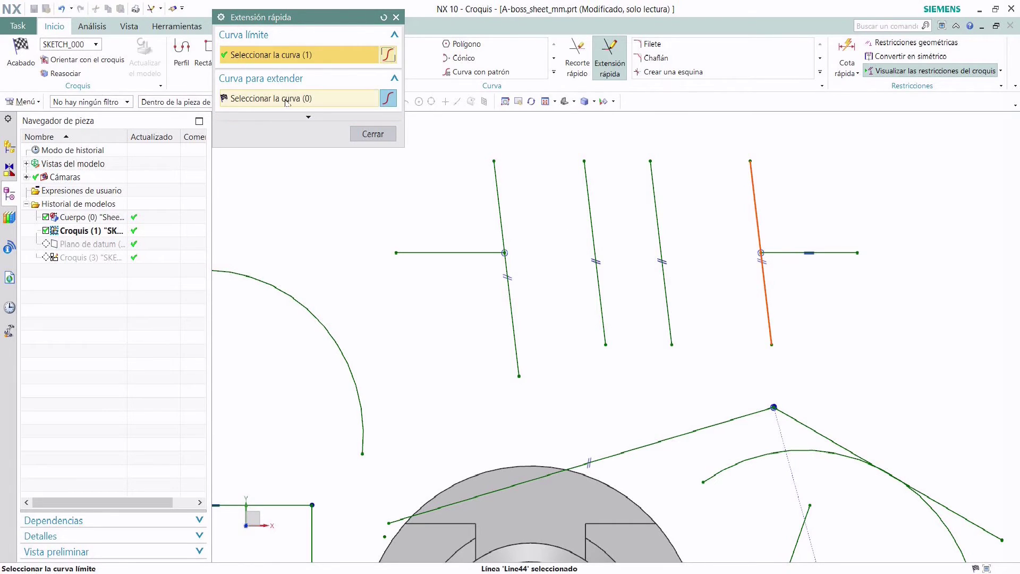
{"action": "left_click", "coordinate": [479, 253]}
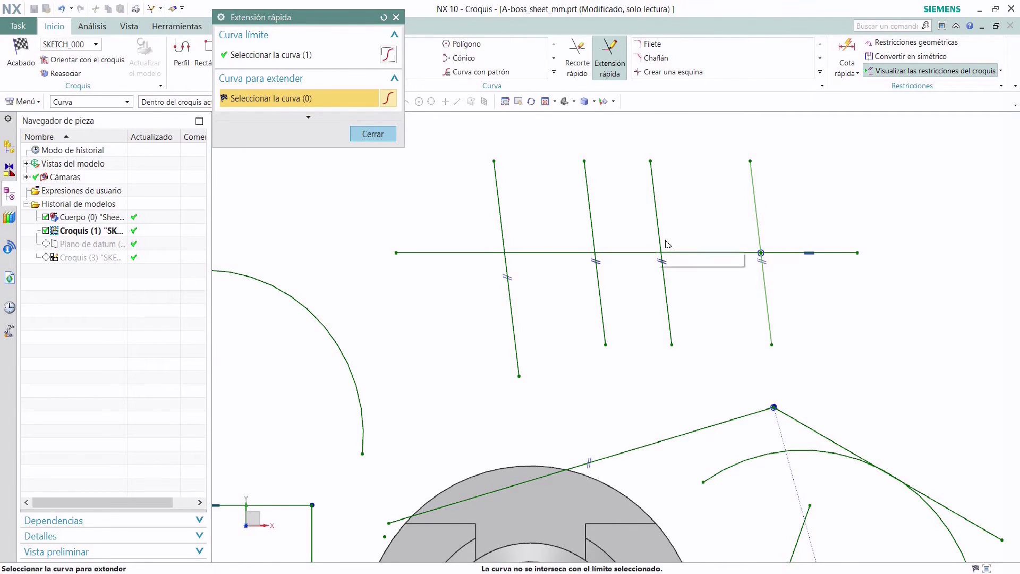
{"action": "key", "text": "Escape"}
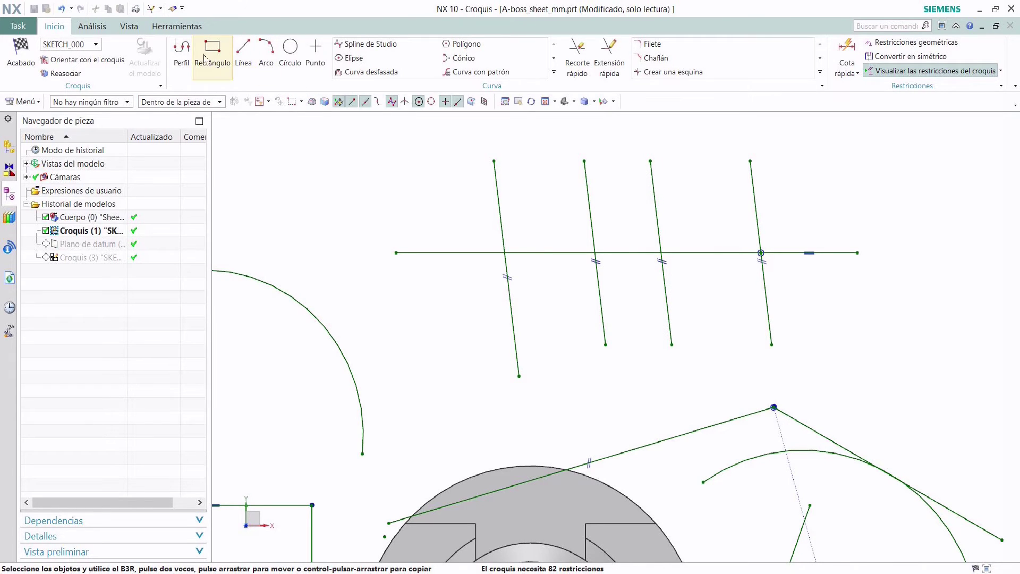
Draw a profile line from the upper end of the first slanted line to the left end of the horizontal line.
{"action": "left_click", "coordinate": [182, 51]}
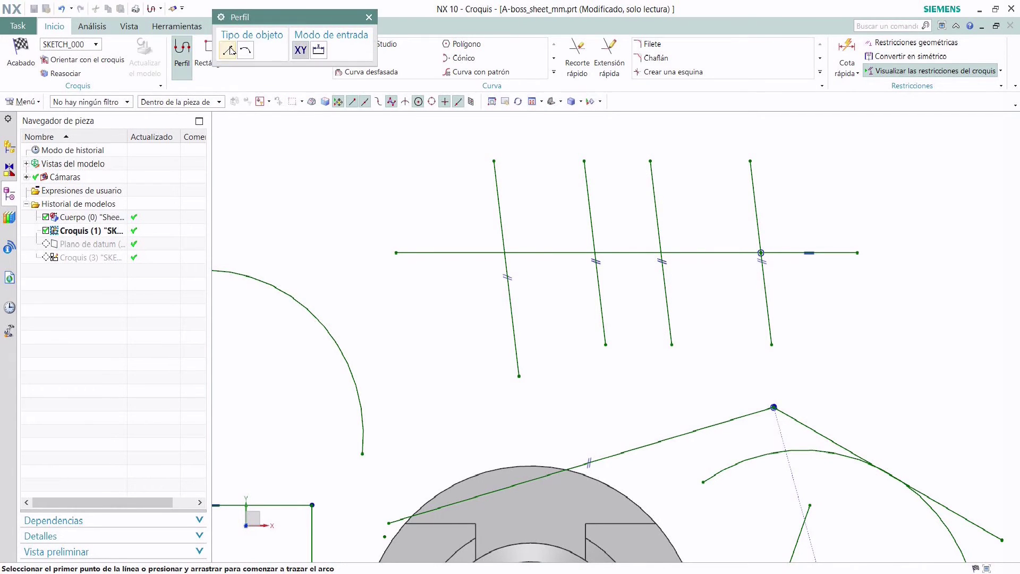
{"action": "left_click", "coordinate": [494, 162]}
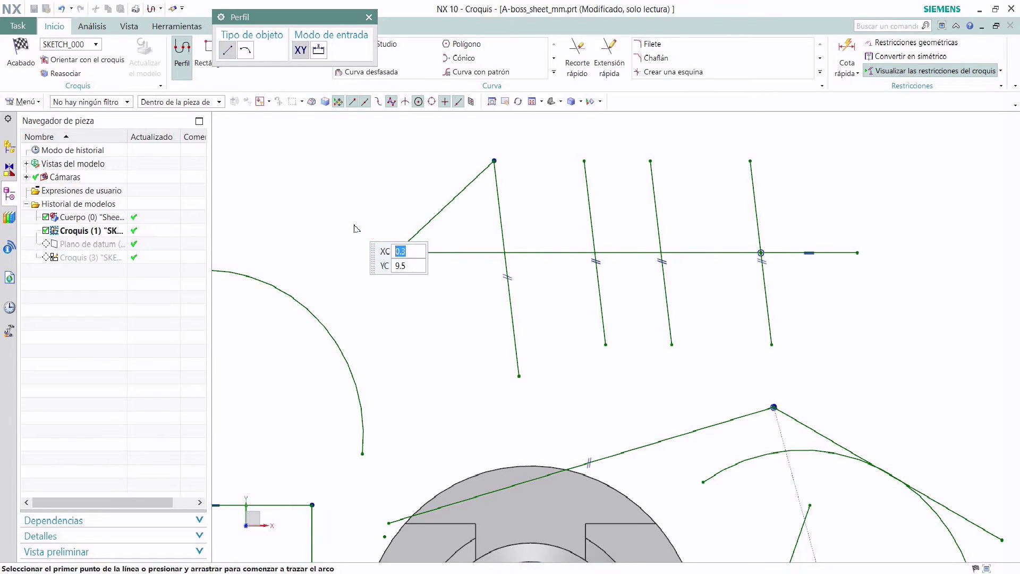
{"action": "left_click", "coordinate": [396, 253]}
{"action": "left_click", "coordinate": [369, 17]}
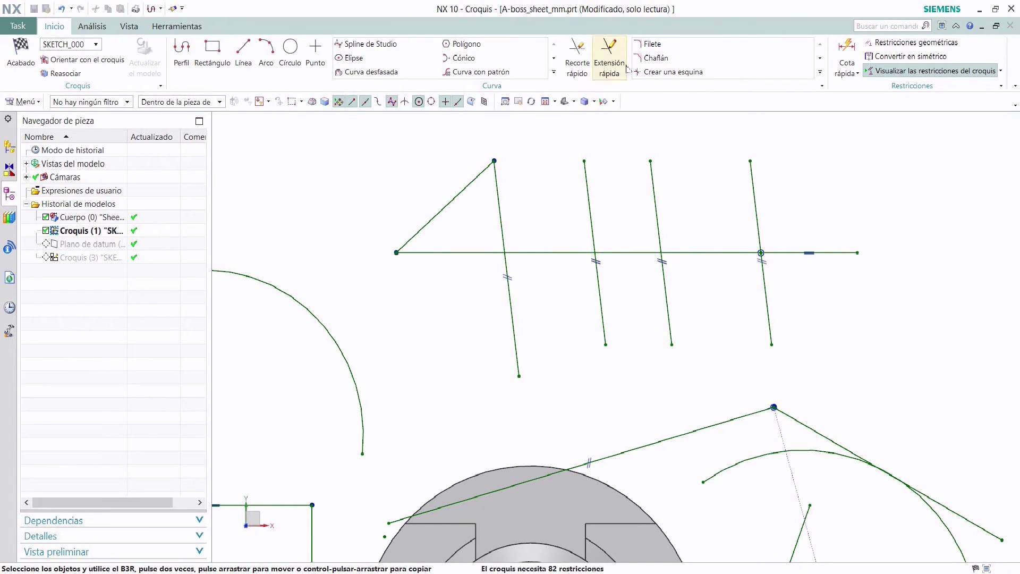
Fillet the corner between the first slanted line and the new diagonal line, trimming both input curves.
{"action": "left_click", "coordinate": [650, 46]}
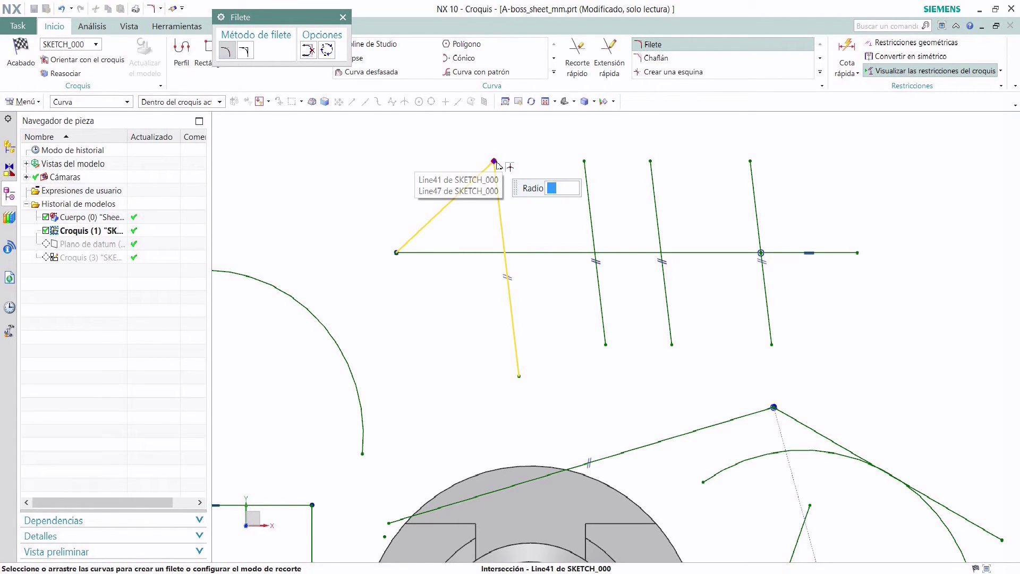
{"action": "left_click", "coordinate": [501, 215]}
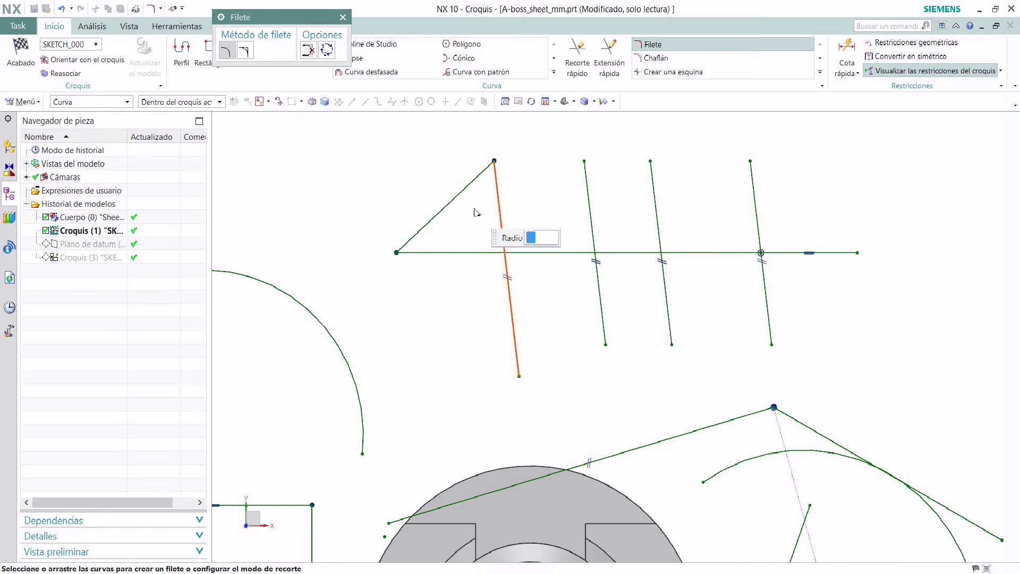
{"action": "left_click", "coordinate": [462, 191]}
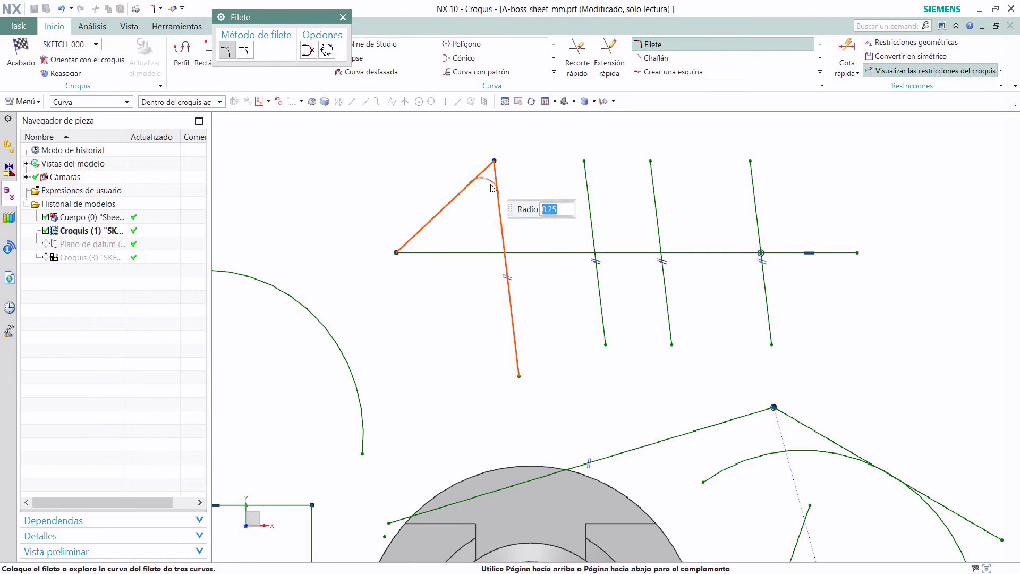
{"action": "left_click", "coordinate": [488, 185]}
{"action": "scroll", "coordinate": [482, 181], "scroll_direction": "down", "scroll_amount": 1}
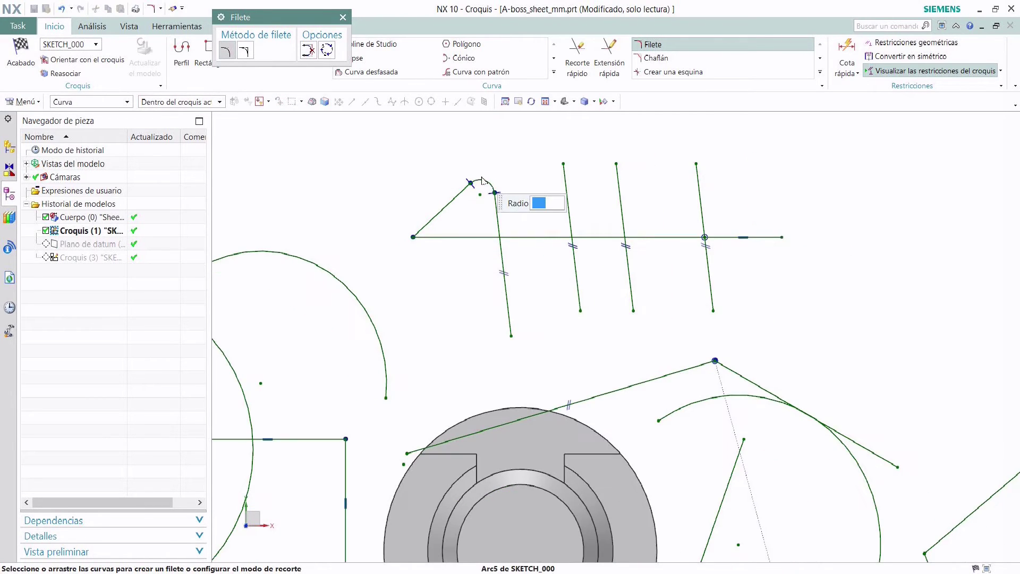
{"action": "scroll", "coordinate": [483, 181], "scroll_direction": "up", "scroll_amount": 2}
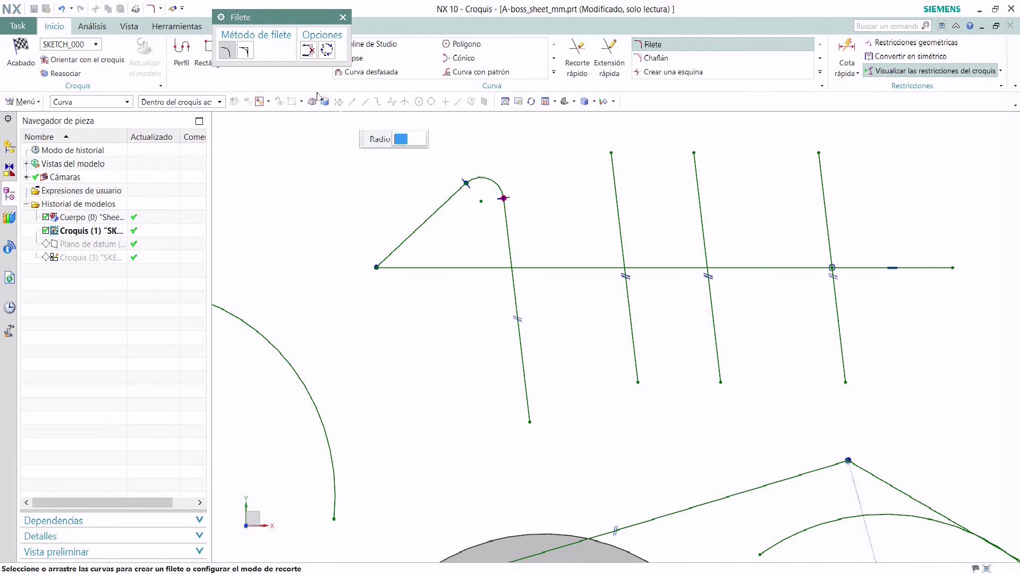
Create an untrimmed 0.2 mm radius fillet between the diagonal line and the horizontal line at their left corner.
{"action": "left_click", "coordinate": [245, 50]}
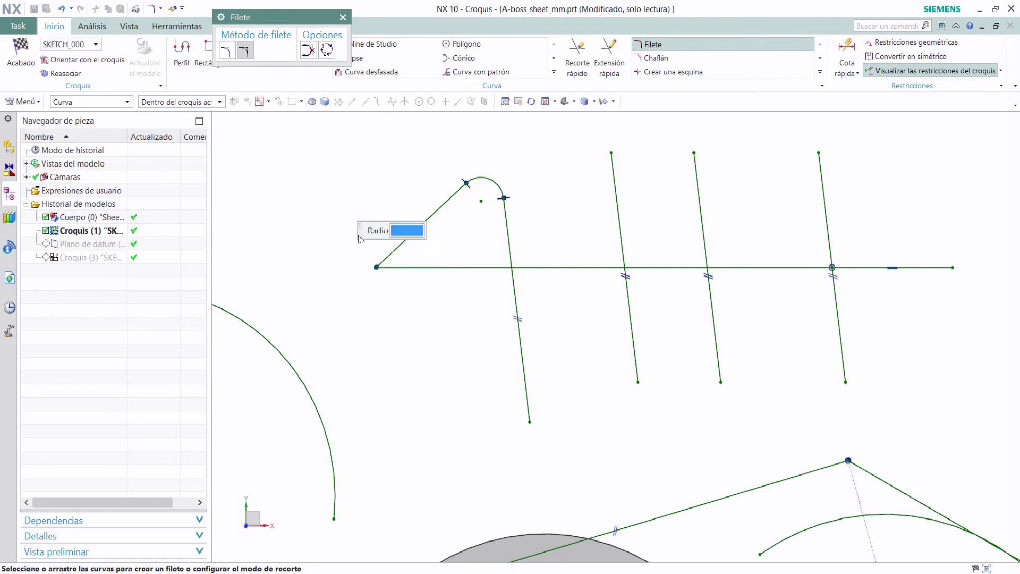
{"action": "left_click", "coordinate": [409, 268]}
{"action": "left_click", "coordinate": [404, 254]}
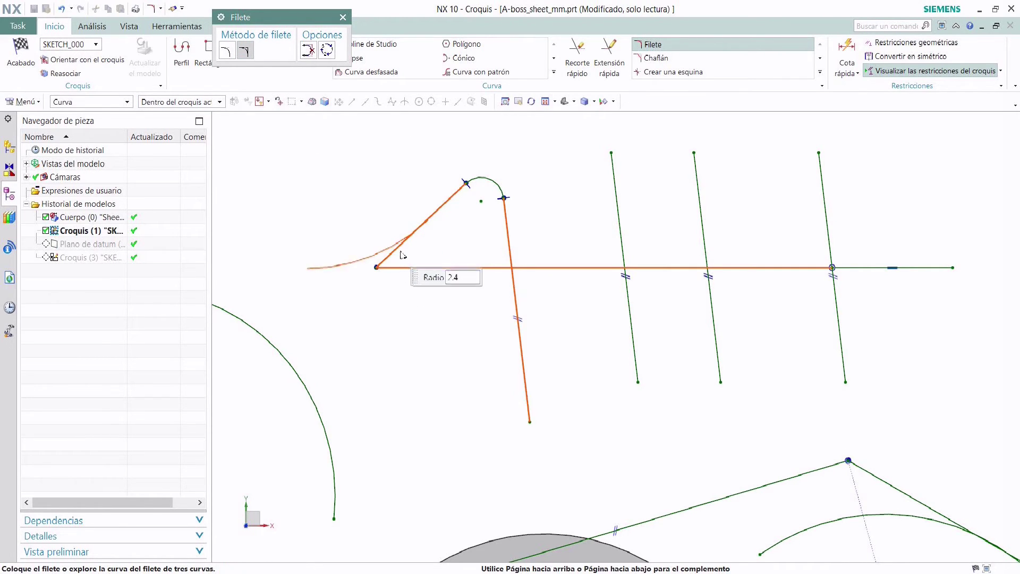
{"action": "scroll", "coordinate": [412, 253], "scroll_direction": "down", "scroll_amount": 4}
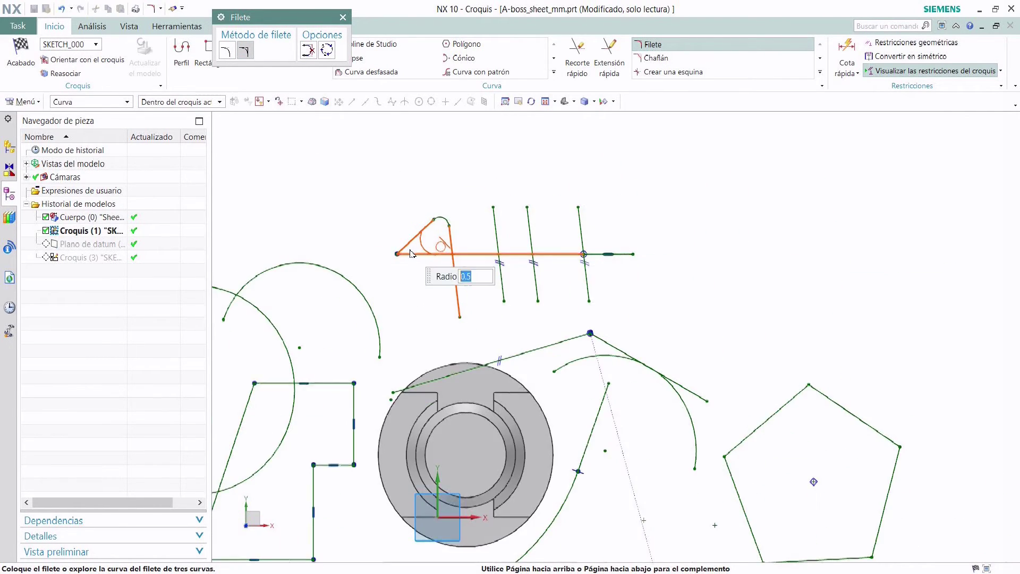
{"action": "scroll", "coordinate": [412, 254], "scroll_direction": "up", "scroll_amount": 6}
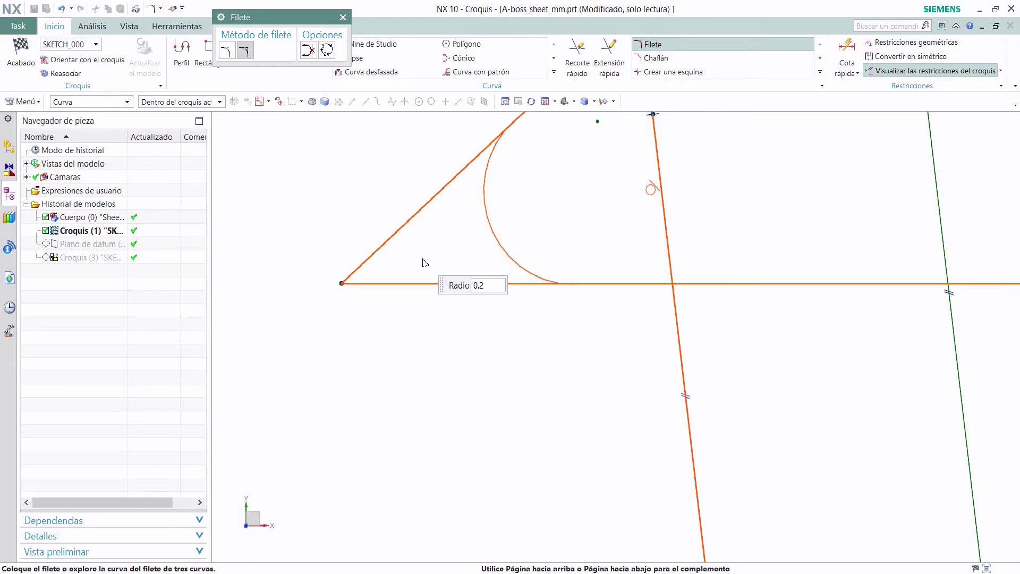
{"action": "left_click", "coordinate": [425, 262]}
{"action": "key", "text": "Escape"}
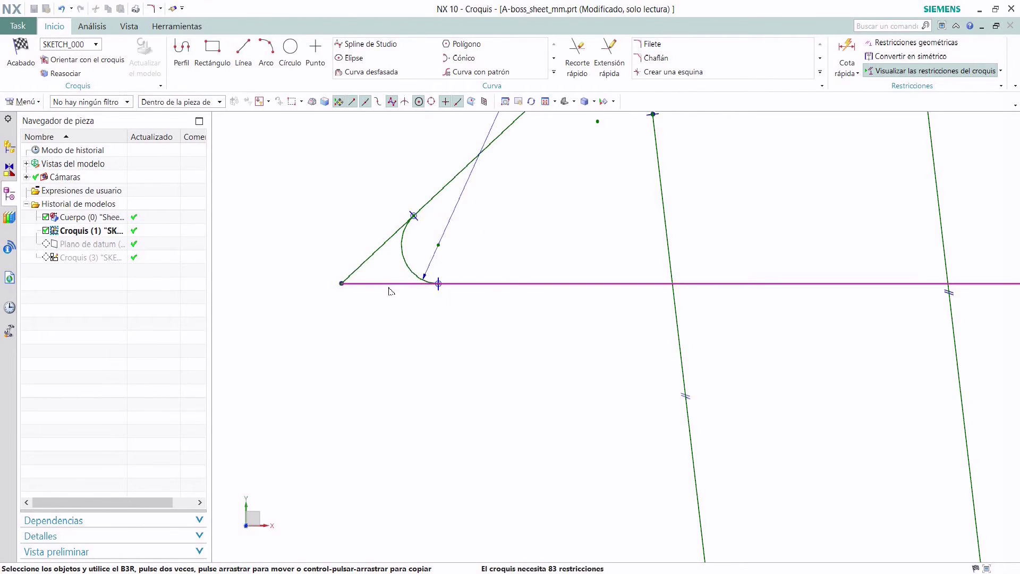
Draw a two-segment profile with a perpendicular corner above and beyond the fourth slanted line.
{"action": "scroll", "coordinate": [405, 359], "scroll_direction": "down", "scroll_amount": 3}
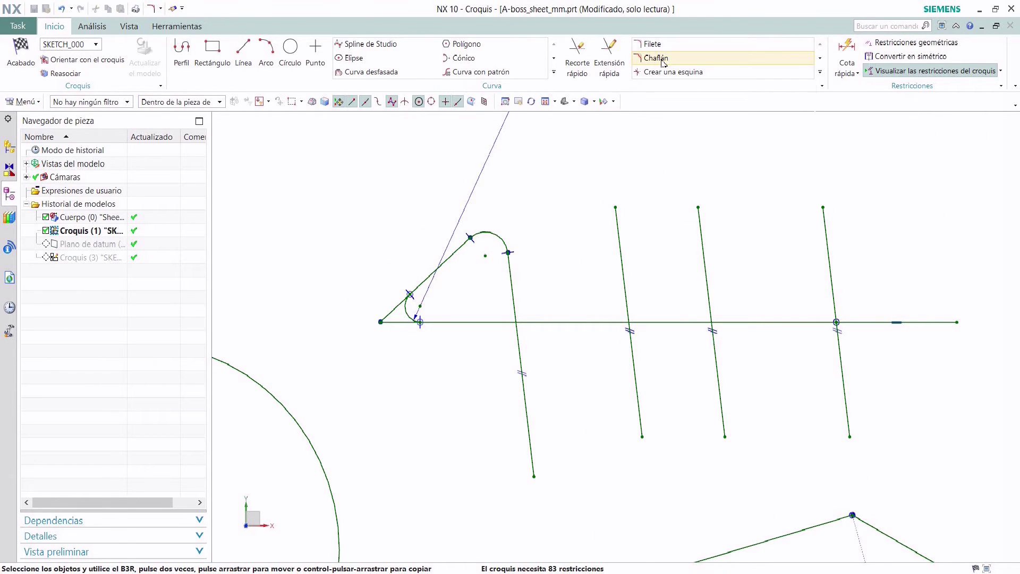
{"action": "left_click", "coordinate": [182, 53]}
{"action": "left_click", "coordinate": [727, 175]}
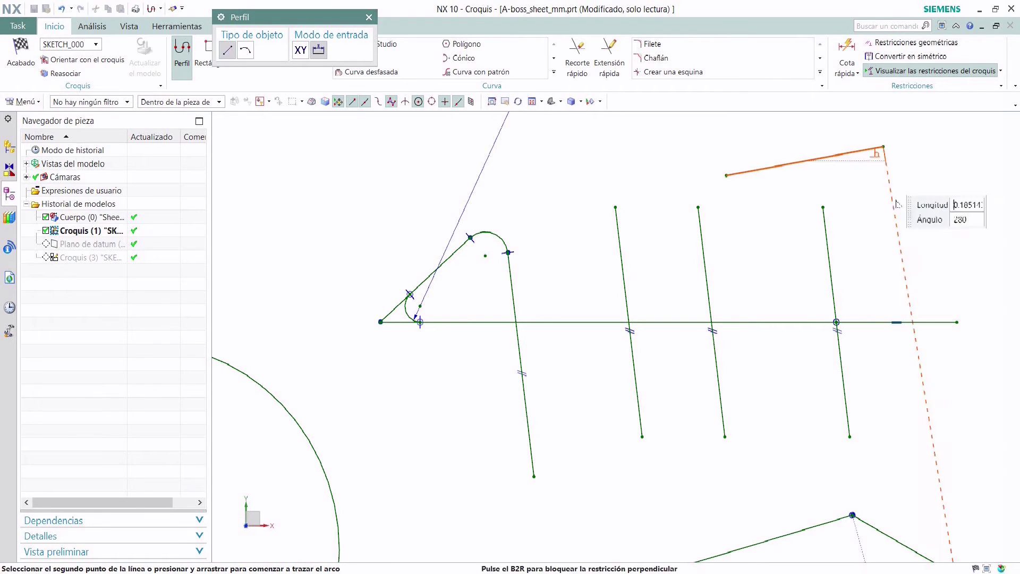
{"action": "left_click", "coordinate": [901, 250]}
{"action": "key", "text": "Escape"}
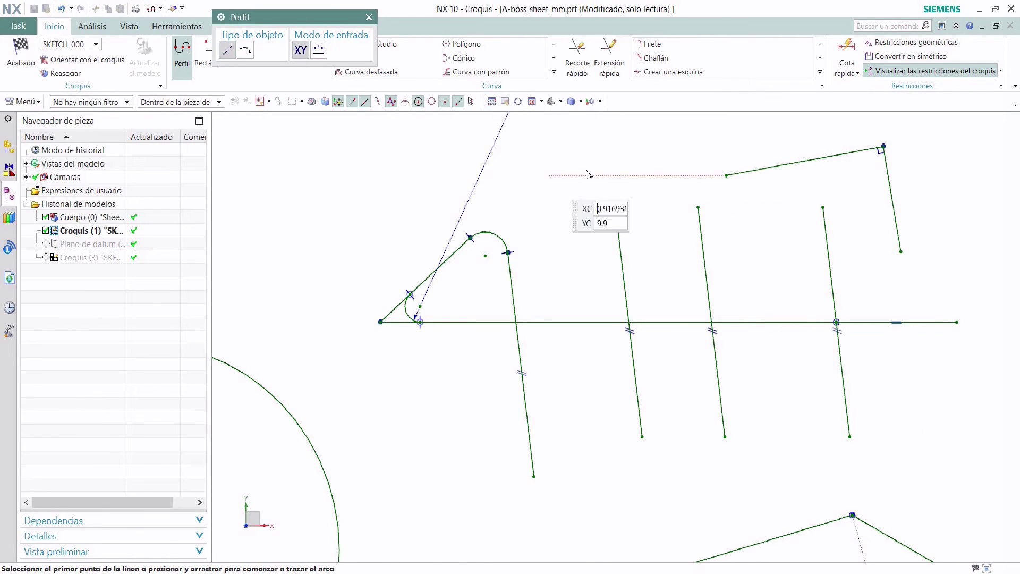
{"action": "key", "text": "Escape"}
Chamfer the new profile's perpendicular corner symmetrically at about 0.6 mm, trimming the input curves.
{"action": "left_click", "coordinate": [656, 58]}
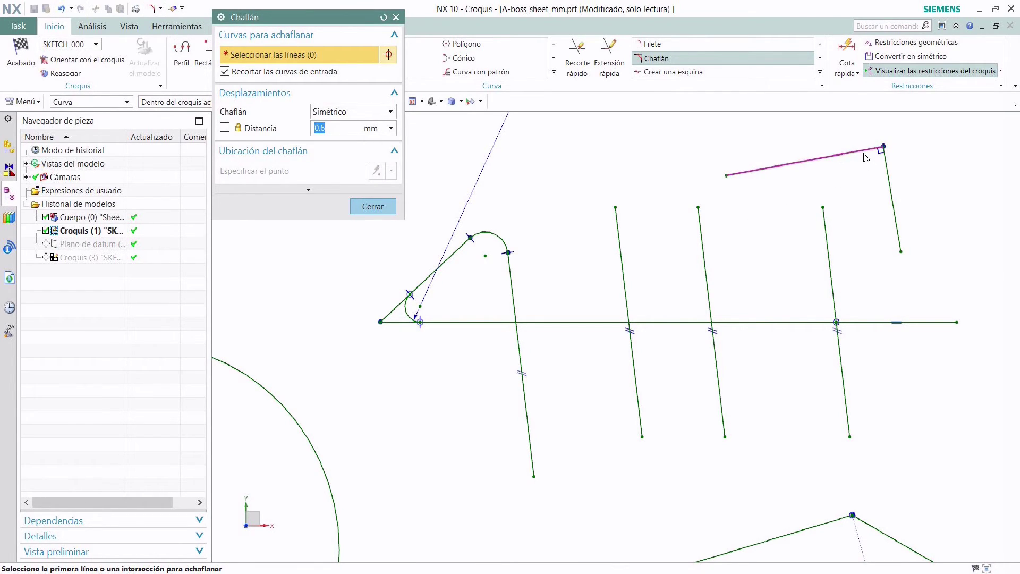
{"action": "left_click", "coordinate": [885, 151]}
{"action": "left_click", "coordinate": [890, 171]}
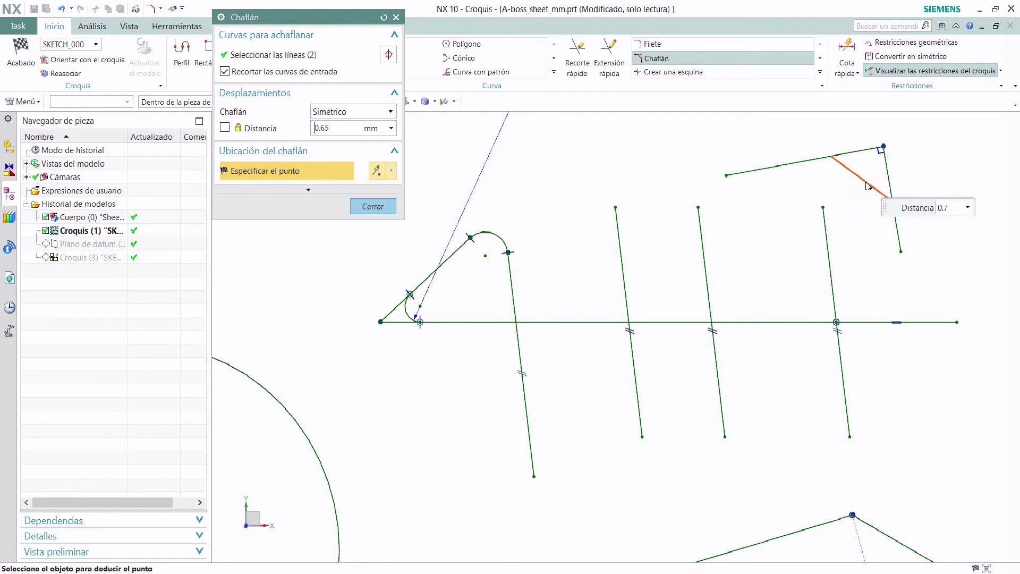
{"action": "left_click", "coordinate": [390, 111]}
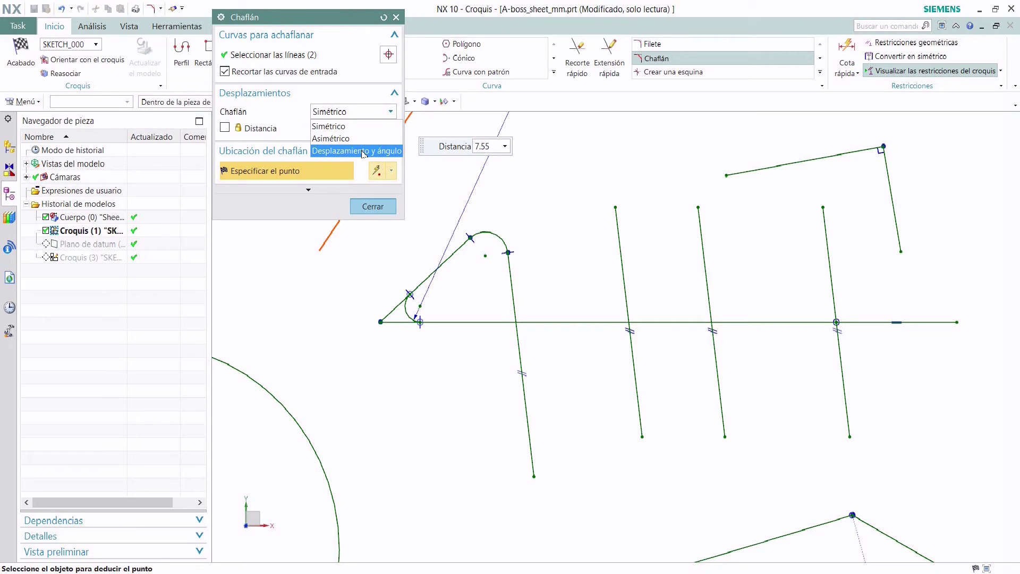
{"action": "left_click", "coordinate": [286, 113]}
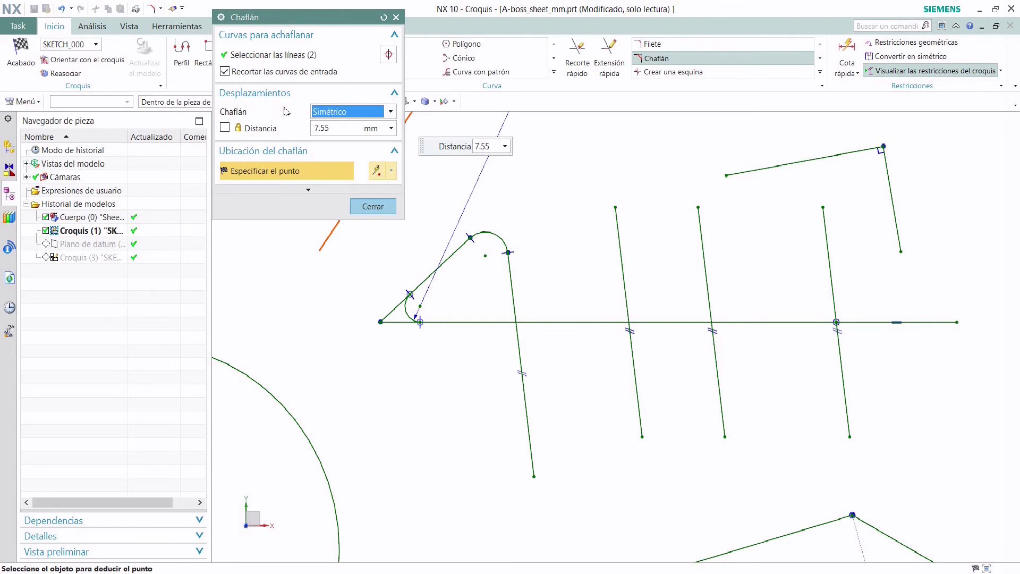
{"action": "left_click", "coordinate": [865, 179]}
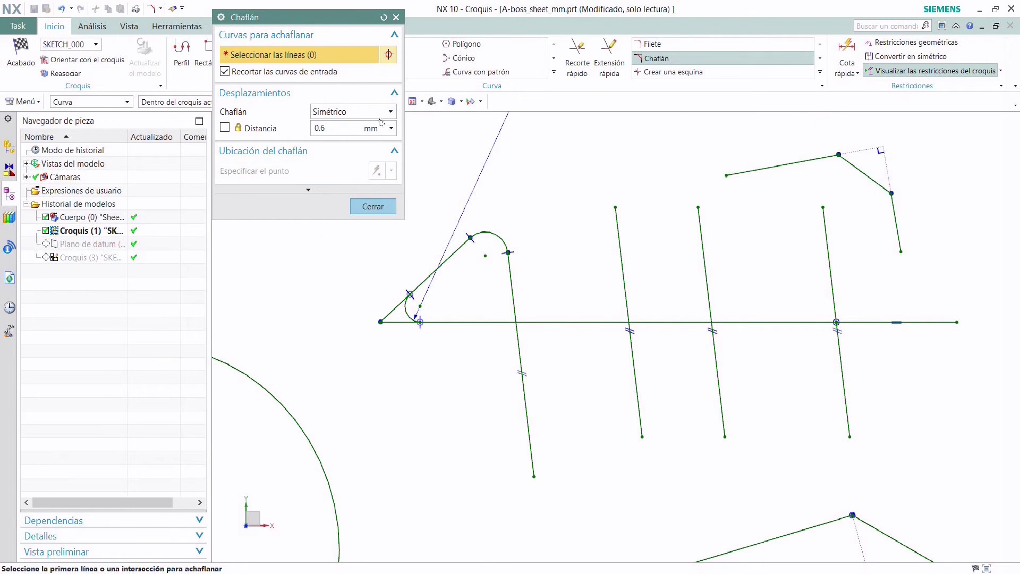
{"action": "left_click", "coordinate": [373, 206]}
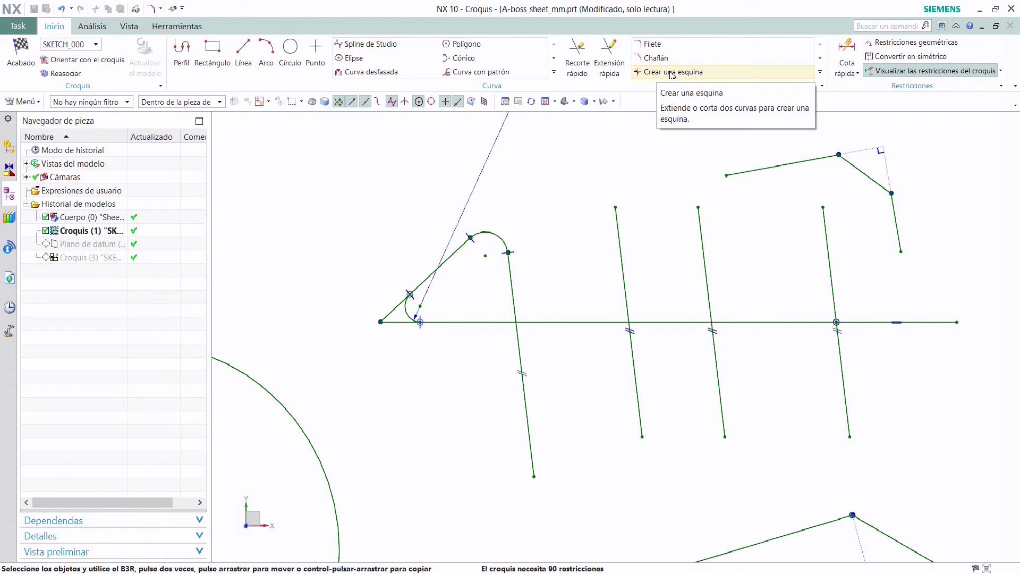
Draw two separate lines above and left of the filleted corner, one rising steeply and one about 2.3 mm long sloping down to the right.
{"action": "left_click", "coordinate": [243, 53]}
{"action": "left_click", "coordinate": [260, 323]}
{"action": "left_click", "coordinate": [344, 162]}
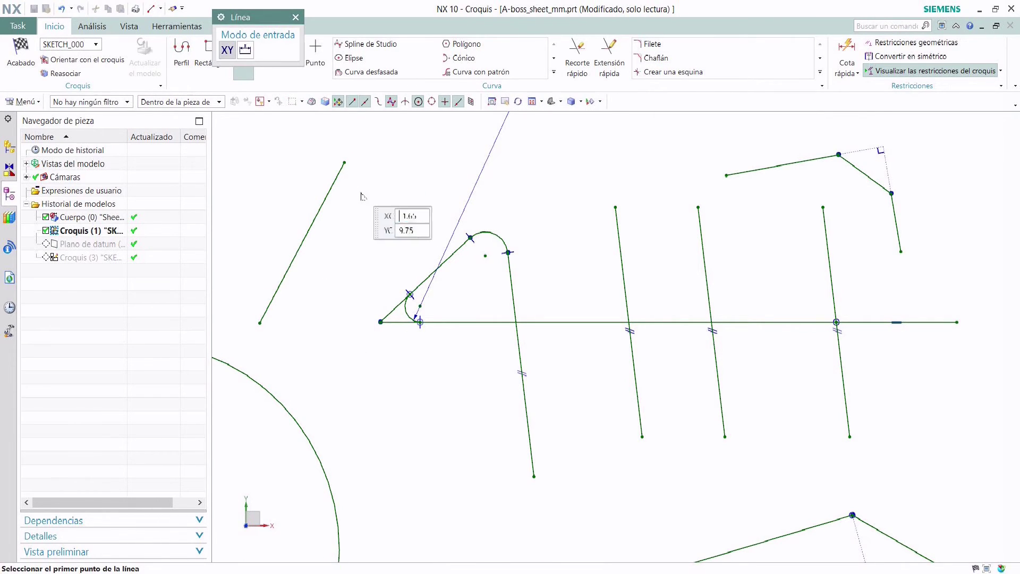
{"action": "left_click", "coordinate": [409, 163]}
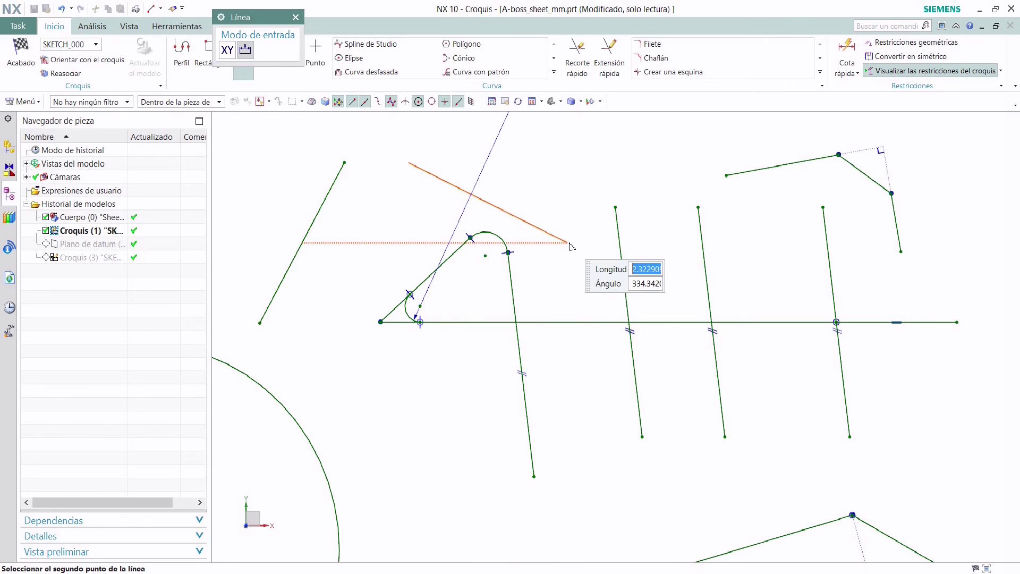
{"action": "left_click", "coordinate": [568, 243]}
{"action": "key", "text": "Escape"}
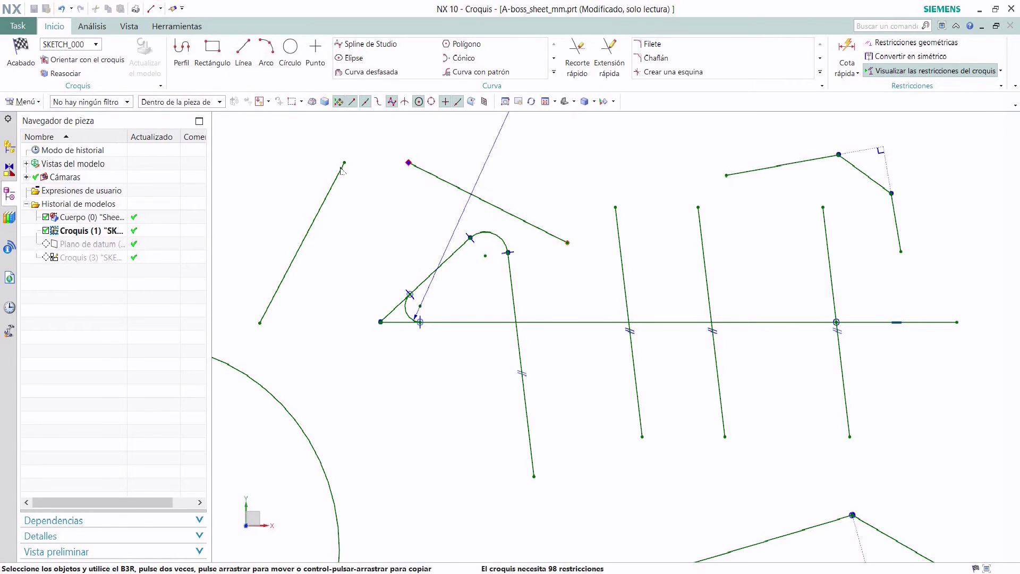
Join the two separate lines at a shared corner with Make Corner.
{"action": "left_click", "coordinate": [674, 72]}
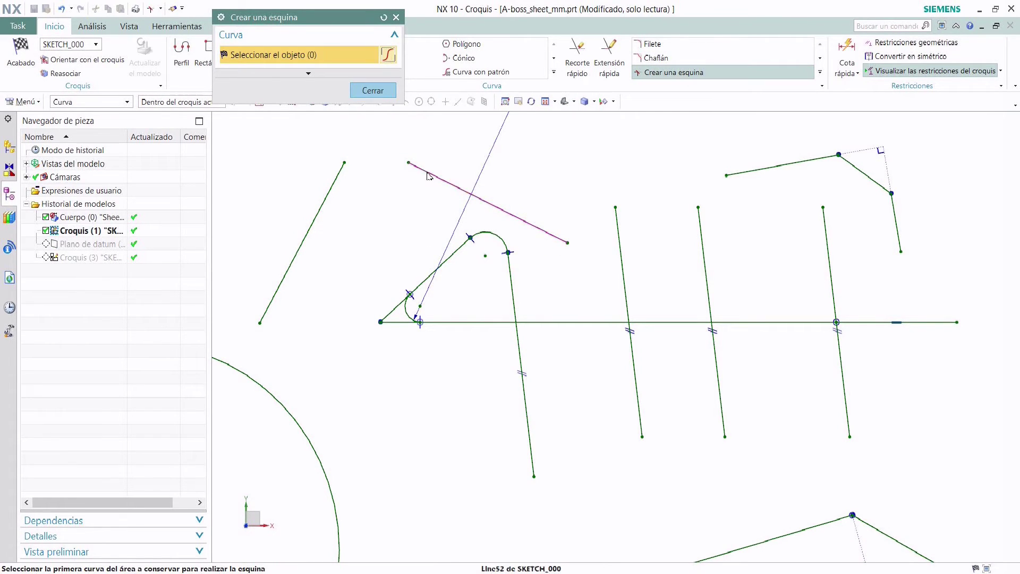
{"action": "left_click", "coordinate": [444, 181]}
{"action": "left_click", "coordinate": [332, 185]}
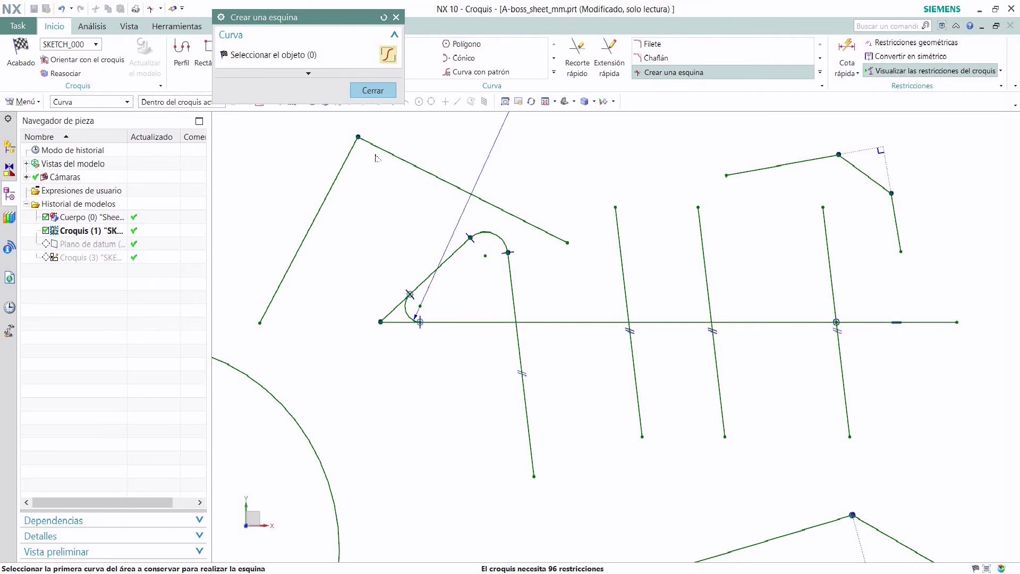
{"action": "left_click", "coordinate": [375, 91]}
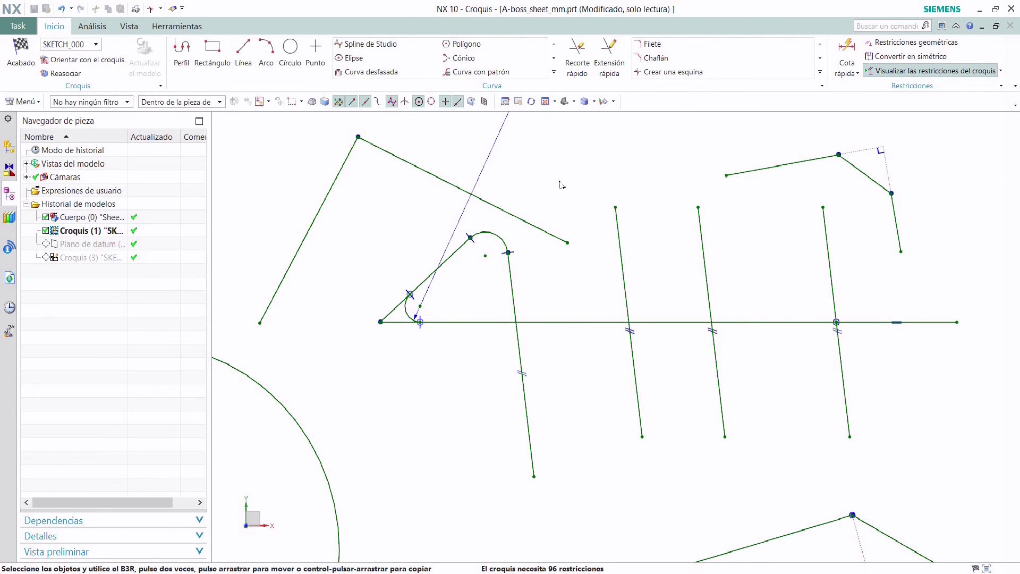
Start Move Curve and select the whole three-segment chamfered profile using the connected curves rule.
{"action": "left_click", "coordinate": [822, 72]}
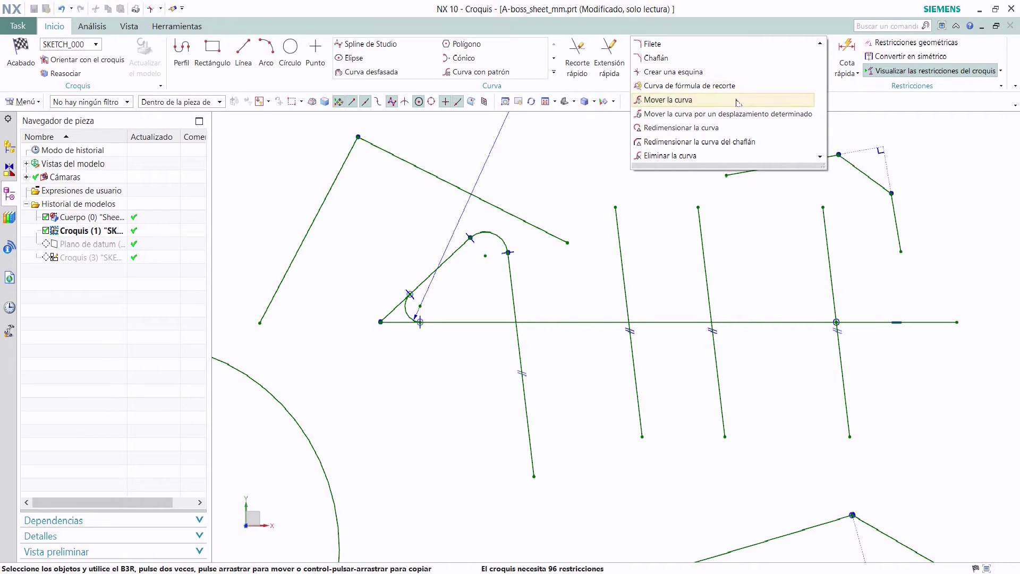
{"action": "left_click", "coordinate": [719, 101]}
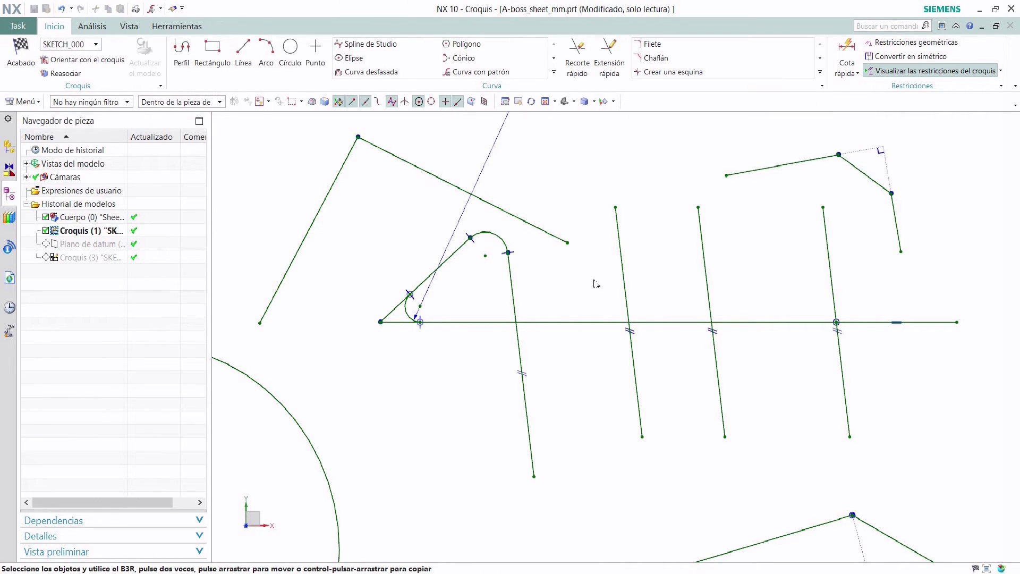
{"action": "scroll", "coordinate": [592, 287], "scroll_direction": "down", "scroll_amount": 4}
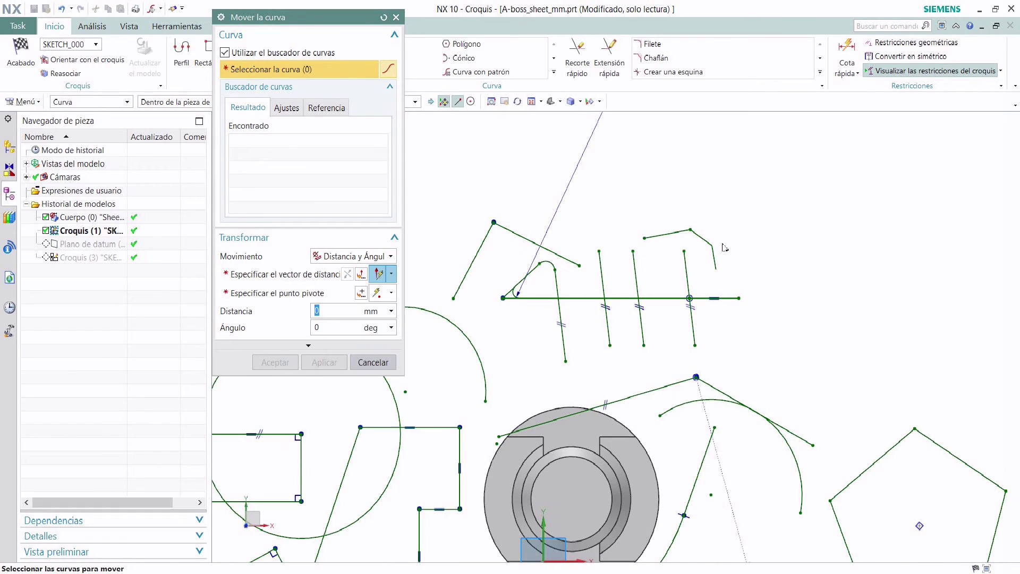
{"action": "left_click_drag", "start_coordinate": [354, 19], "coordinate": [386, 123]}
{"action": "left_click", "coordinate": [415, 102]}
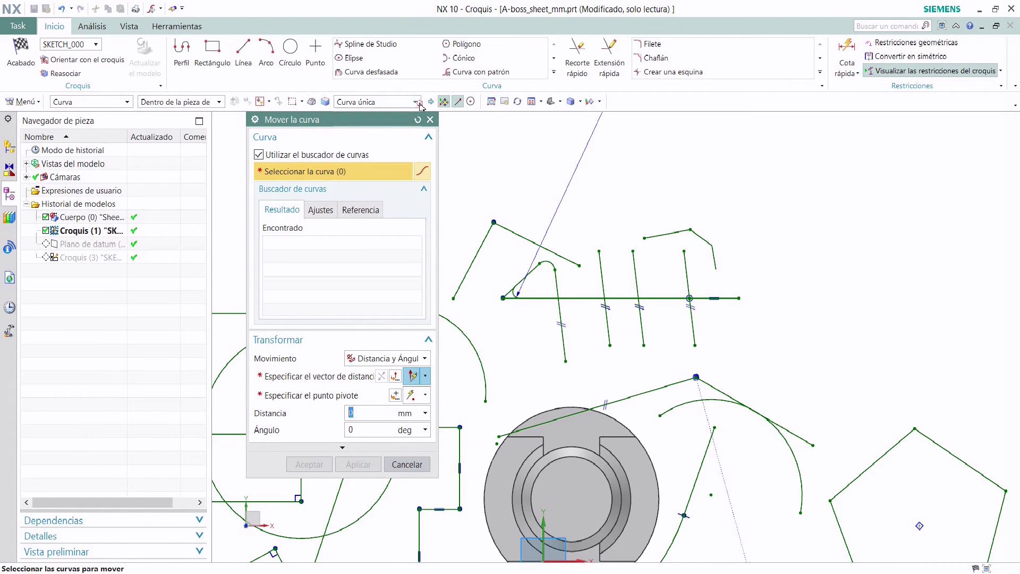
{"action": "left_click", "coordinate": [379, 129]}
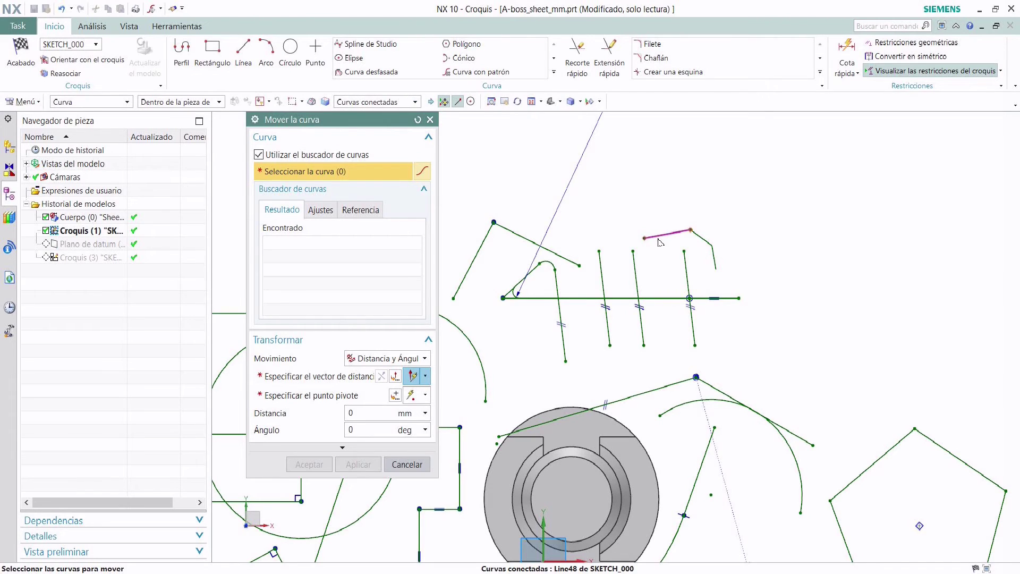
{"action": "left_click", "coordinate": [665, 247]}
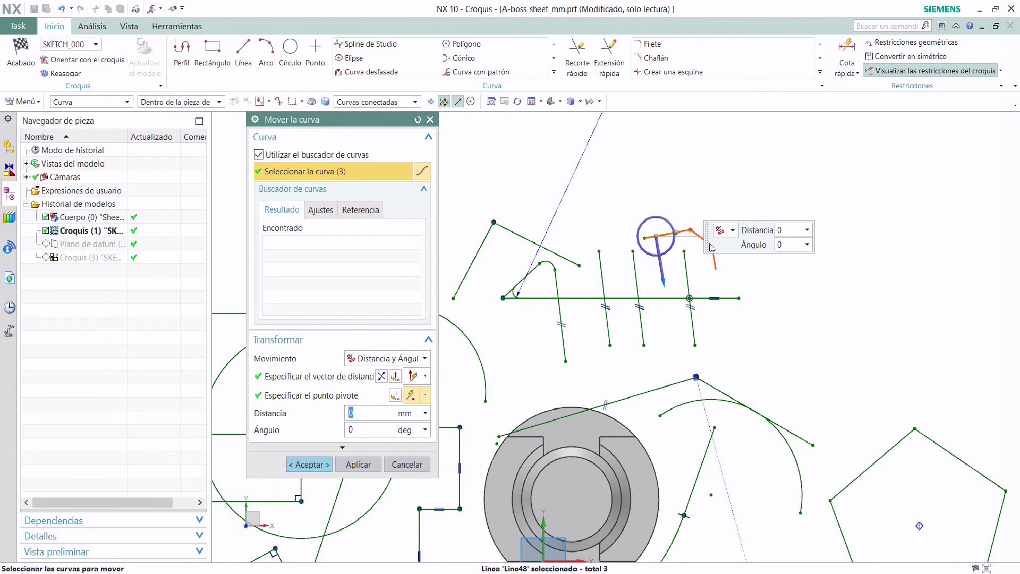
Try to move the chamfered profile 1.2 mm upward along its distance vector, then cancel the command.
{"action": "left_click_drag", "start_coordinate": [711, 246], "coordinate": [626, 151]}
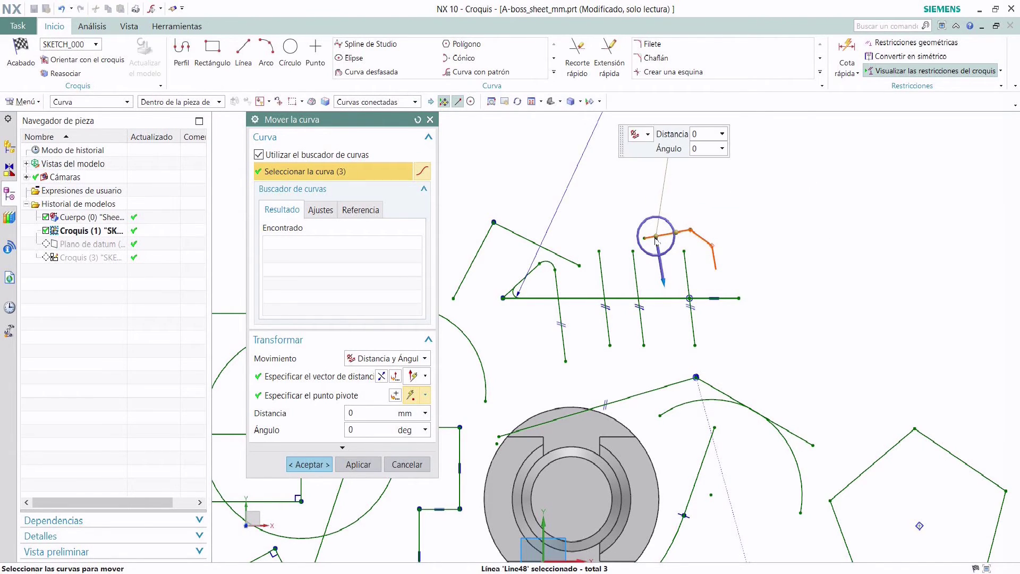
{"action": "left_click", "coordinate": [663, 272]}
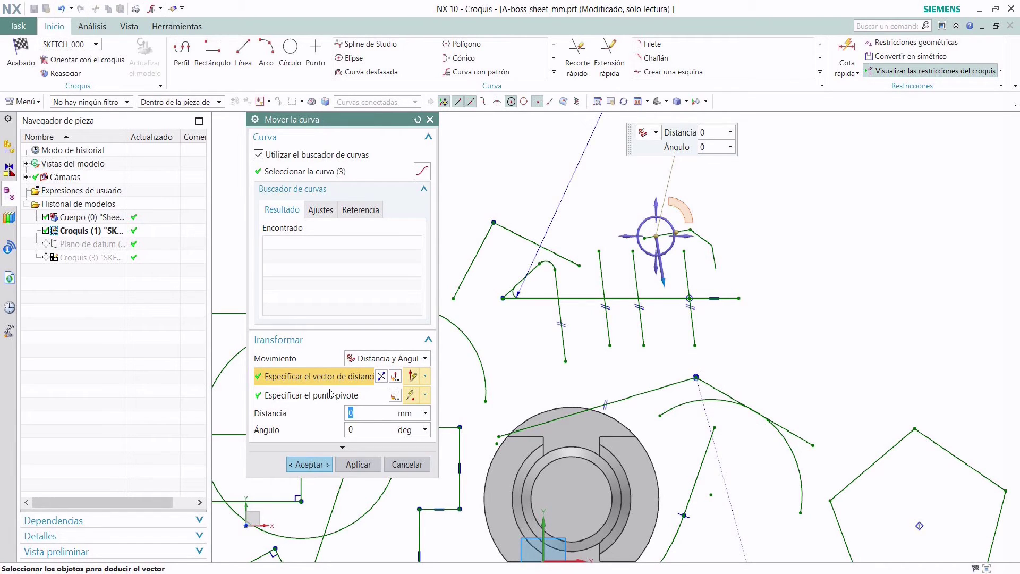
{"action": "left_click", "coordinate": [664, 296]}
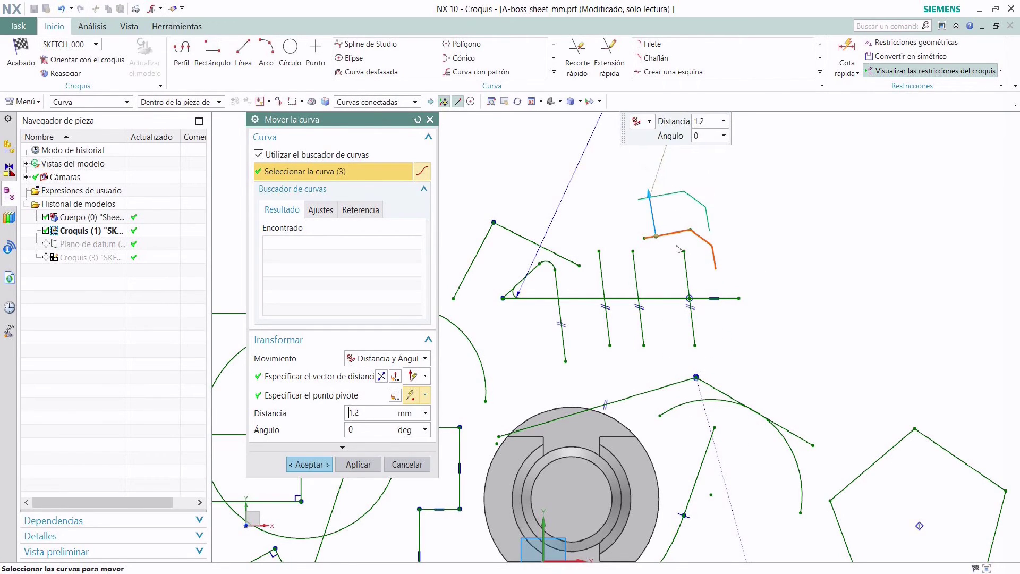
{"action": "left_click", "coordinate": [409, 466]}
Try to shift the chamfered profile's three segments outward by about 1.9 mm with Offset Move Curve.
{"action": "left_click", "coordinate": [821, 72]}
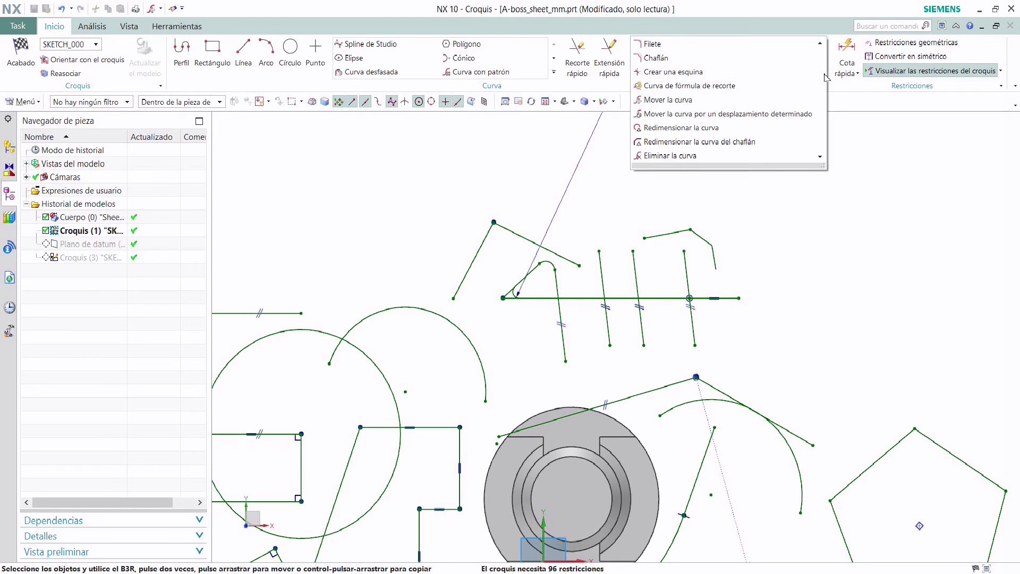
{"action": "left_click", "coordinate": [795, 115]}
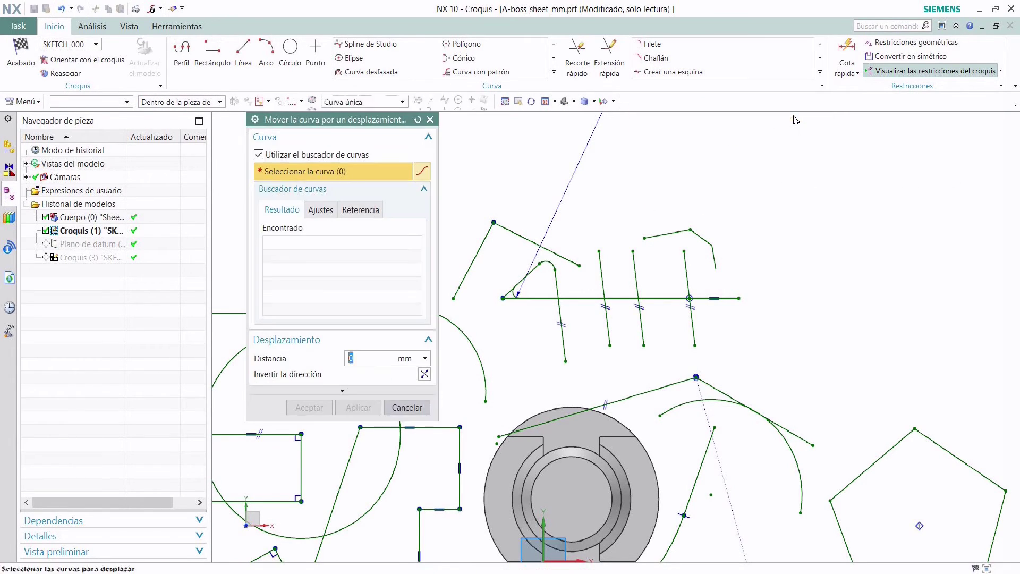
{"action": "left_click", "coordinate": [659, 237]}
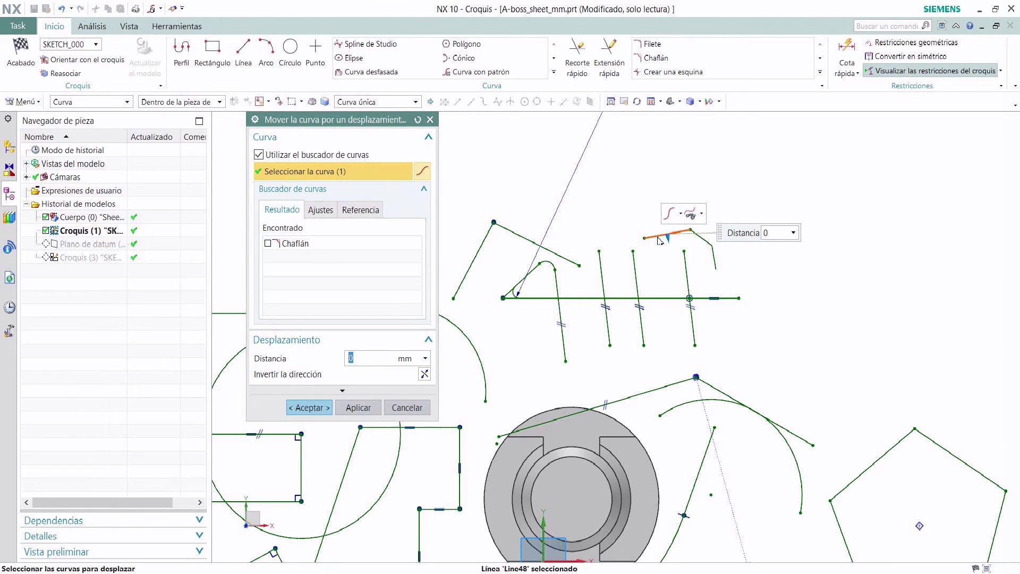
{"action": "left_click", "coordinate": [707, 243]}
{"action": "left_click", "coordinate": [714, 259]}
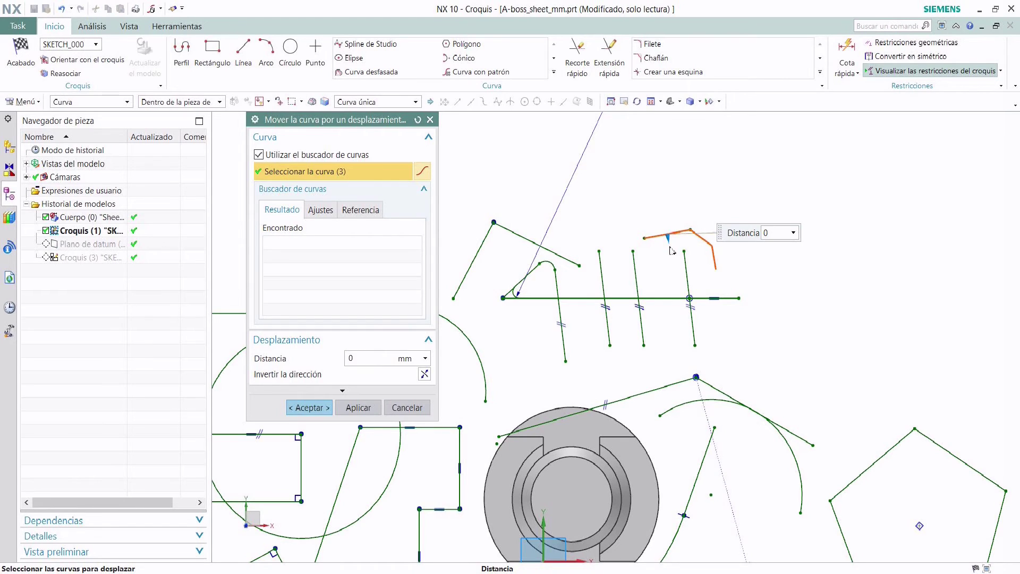
{"action": "left_click_drag", "start_coordinate": [668, 238], "coordinate": [703, 186]}
{"action": "middle_click", "coordinate": [694, 200]}
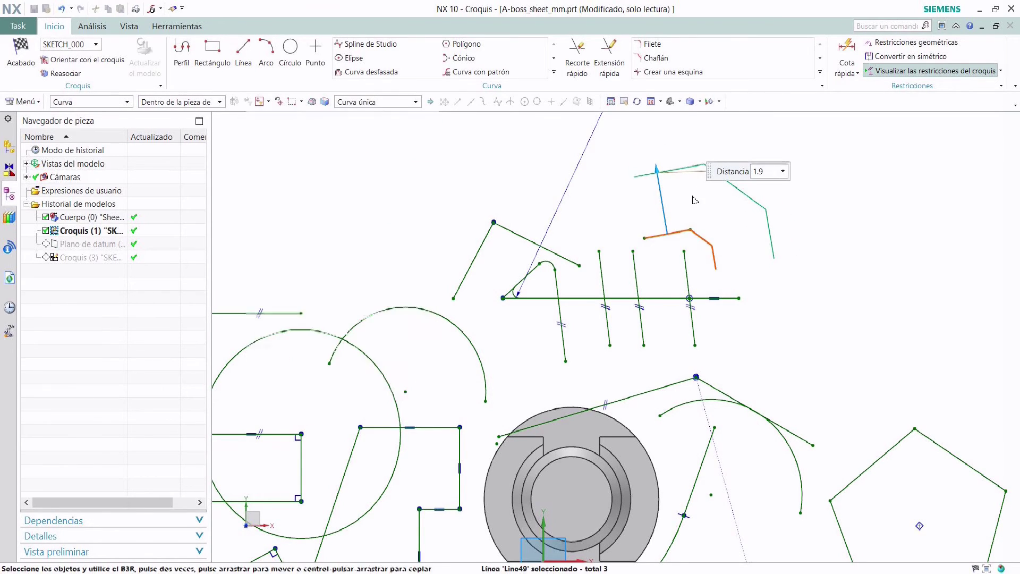
Try to enlarge the open arc beside the large circle with Resize Curve, keeping its center.
{"action": "left_click", "coordinate": [820, 72]}
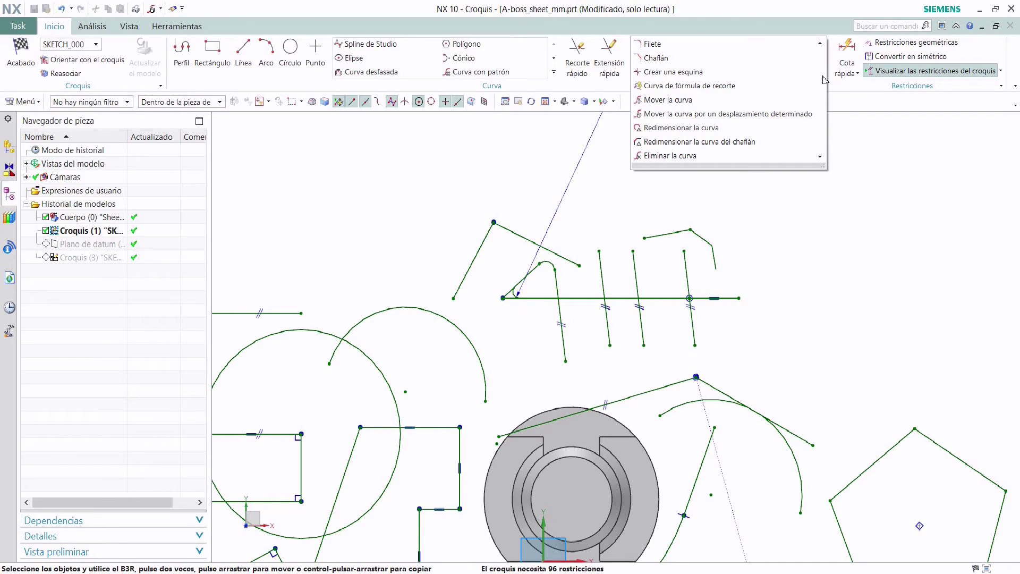
{"action": "left_click", "coordinate": [712, 131]}
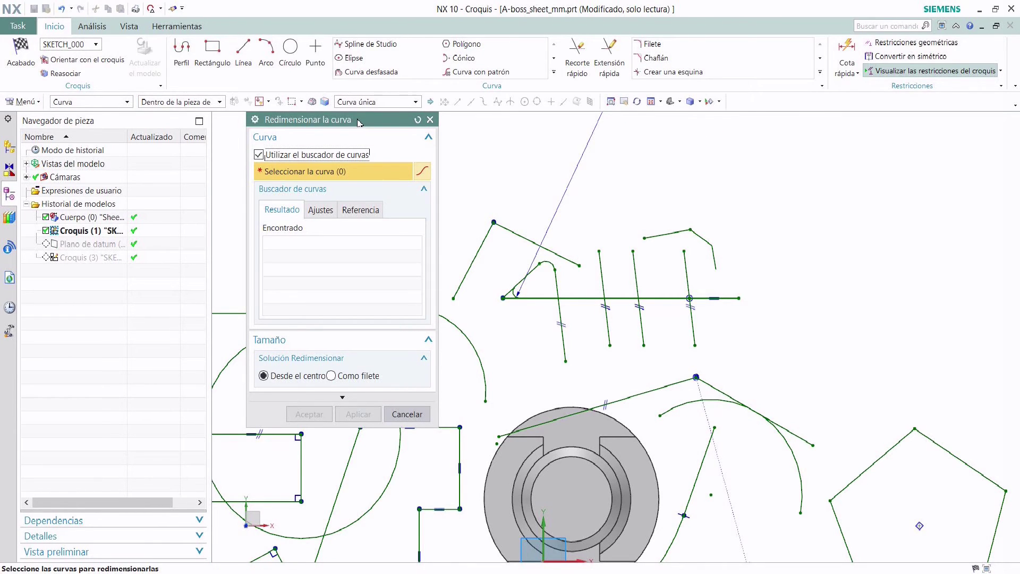
{"action": "left_click", "coordinate": [480, 357]}
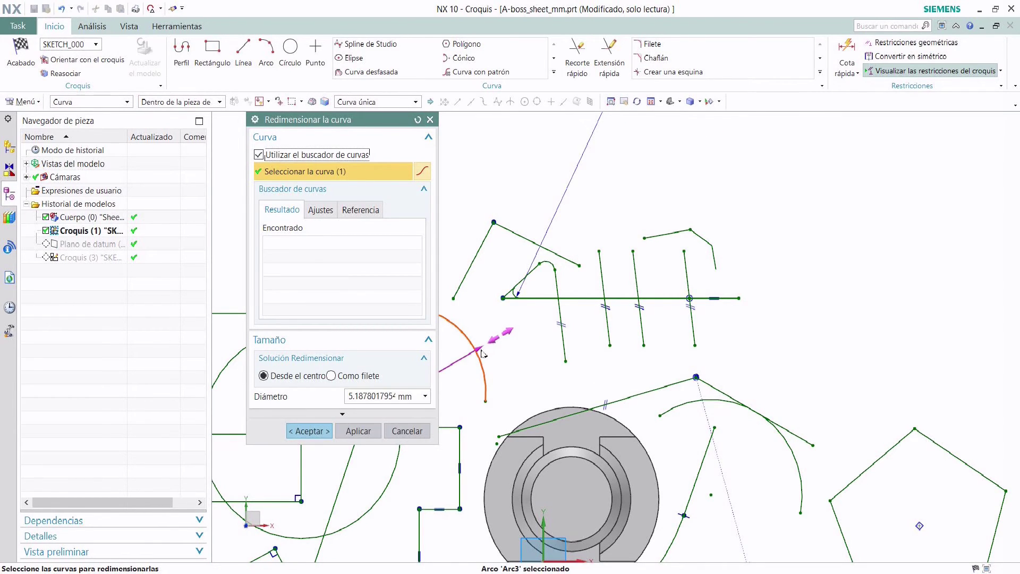
{"action": "left_click_drag", "start_coordinate": [521, 329], "coordinate": [634, 276]}
{"action": "middle_click", "coordinate": [634, 276]}
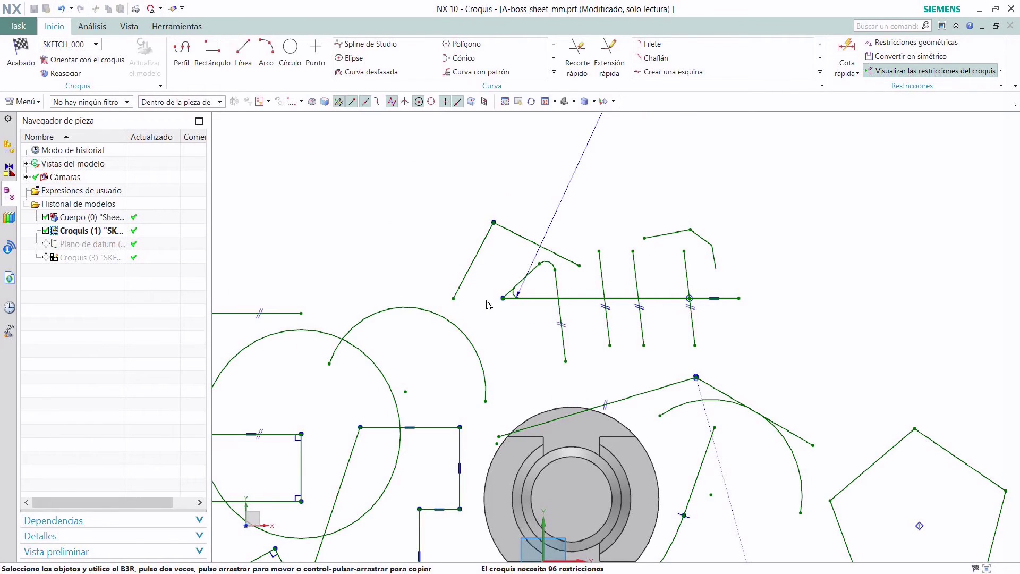
Try to resize the profile's chamfer to an offset distance of 0.4 mm with Resize Chamfer Curve.
{"action": "left_click", "coordinate": [821, 72]}
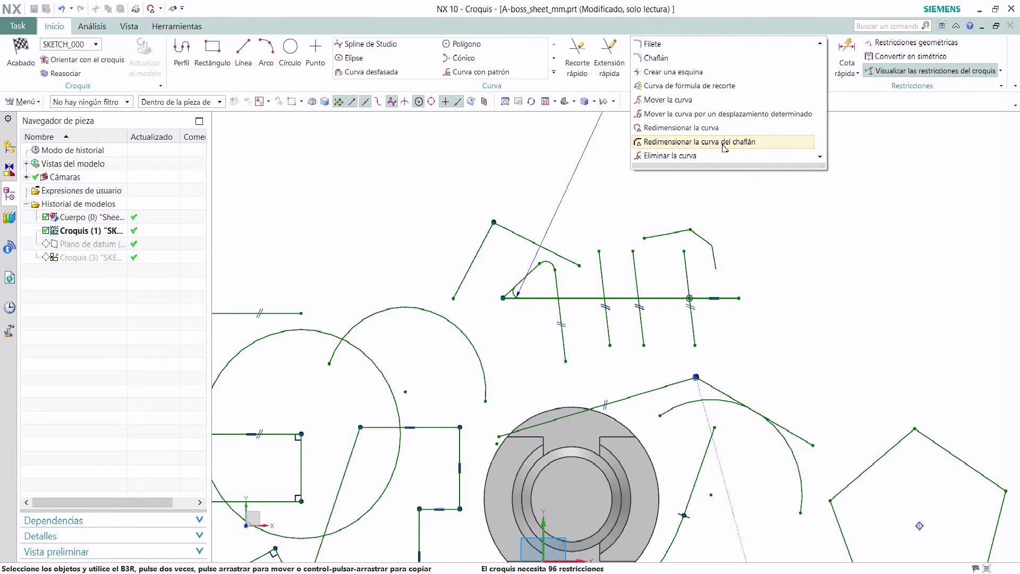
{"action": "left_click", "coordinate": [693, 142]}
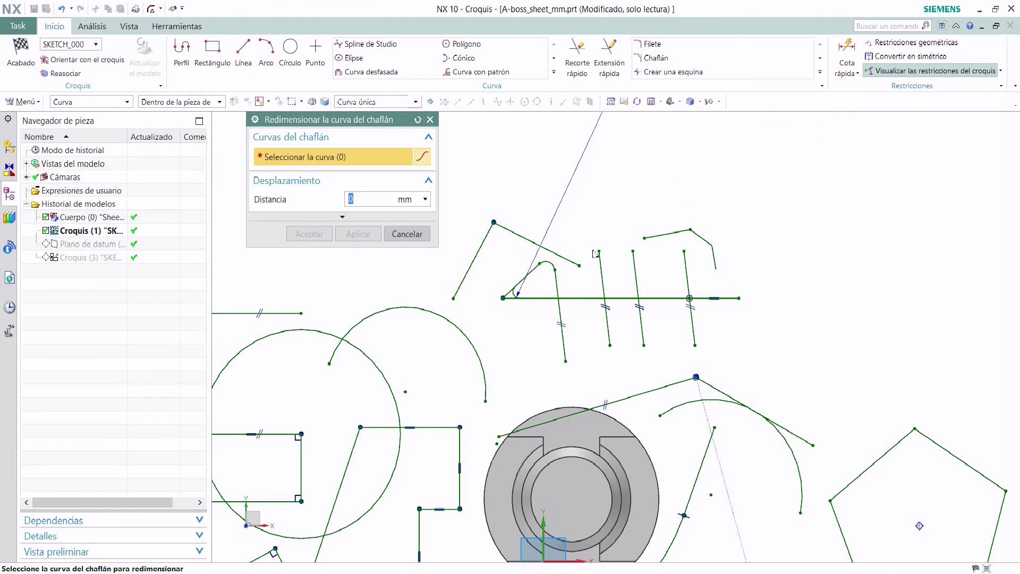
{"action": "left_click", "coordinate": [713, 251]}
{"action": "type", "text": "0.3"}
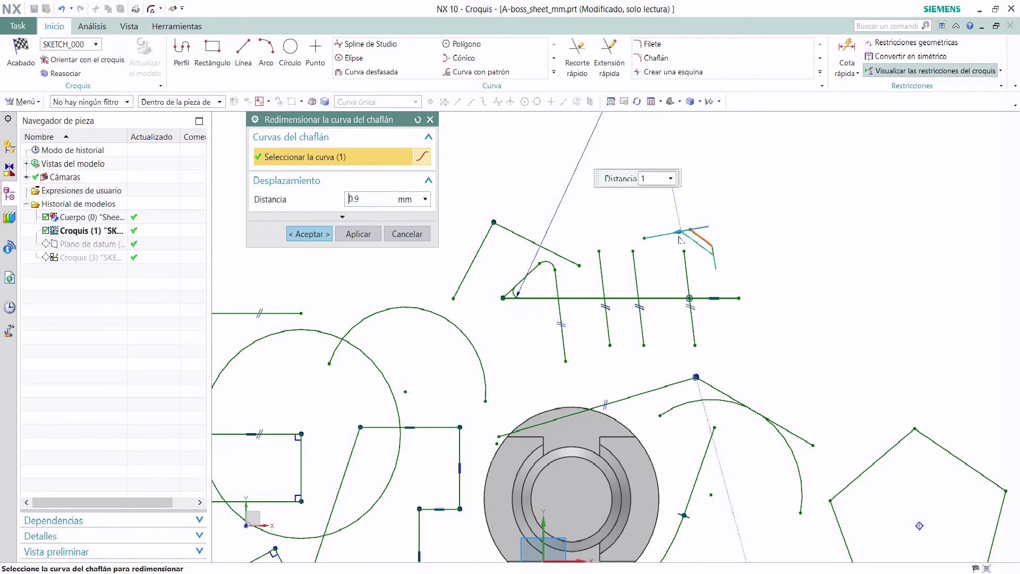
{"action": "key", "text": "BackSpace"}
{"action": "type", "text": "4"}
{"action": "key", "text": "BackSpace"}
{"action": "type", "text": "2"}
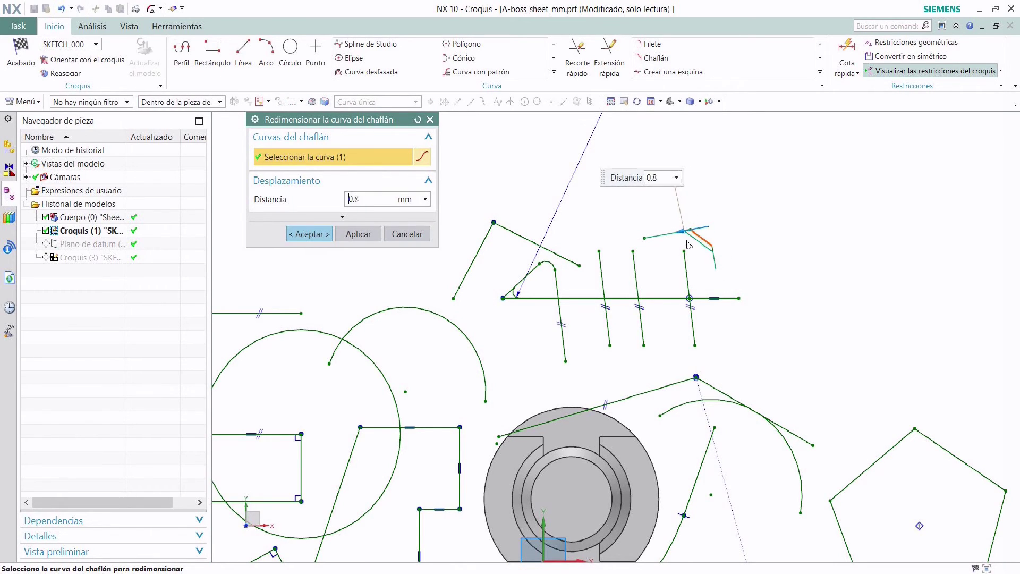
{"action": "mouse_move", "coordinate": [696, 237]}
{"action": "left_mouse_down"}
{"action": "mouse_move", "coordinate": [676, 249]}
{"action": "mouse_move", "coordinate": [696, 245]}
{"action": "left_mouse_up"}
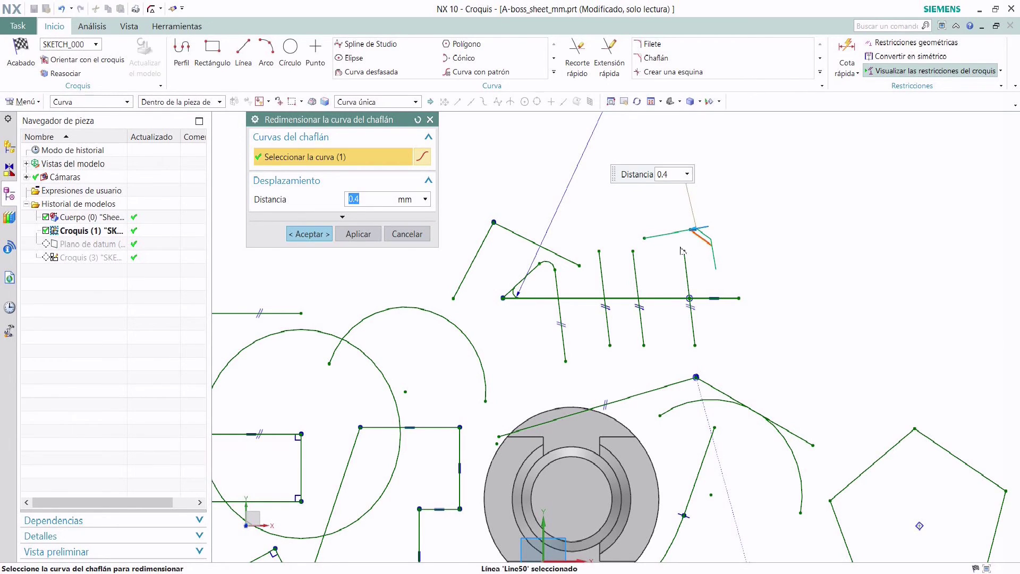
{"action": "key", "text": "Return"}
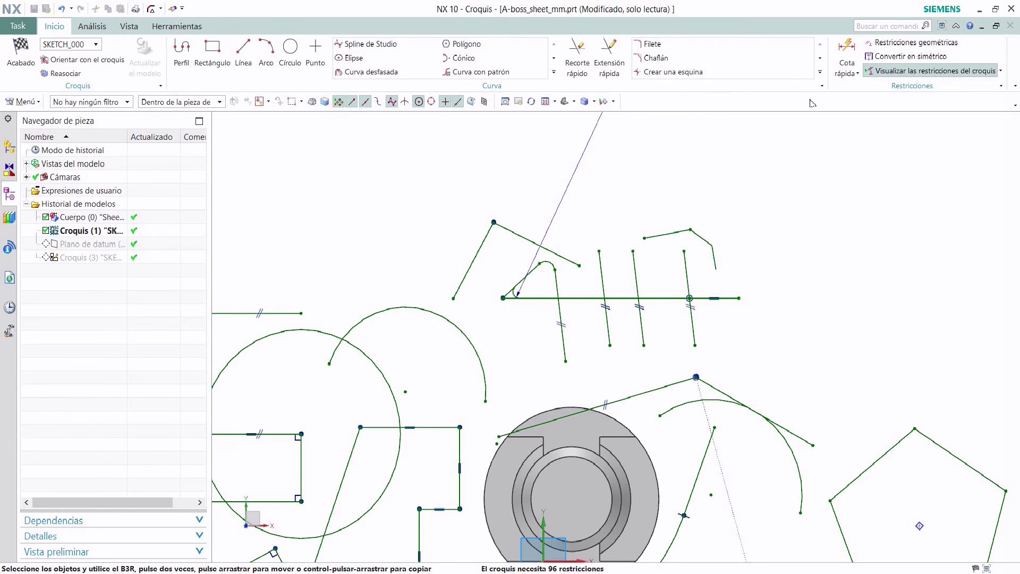
Add a Rapid Dimension for the perpendicular distance between the fourth and third slanted lines, placed above them.
{"action": "left_click", "coordinate": [857, 73]}
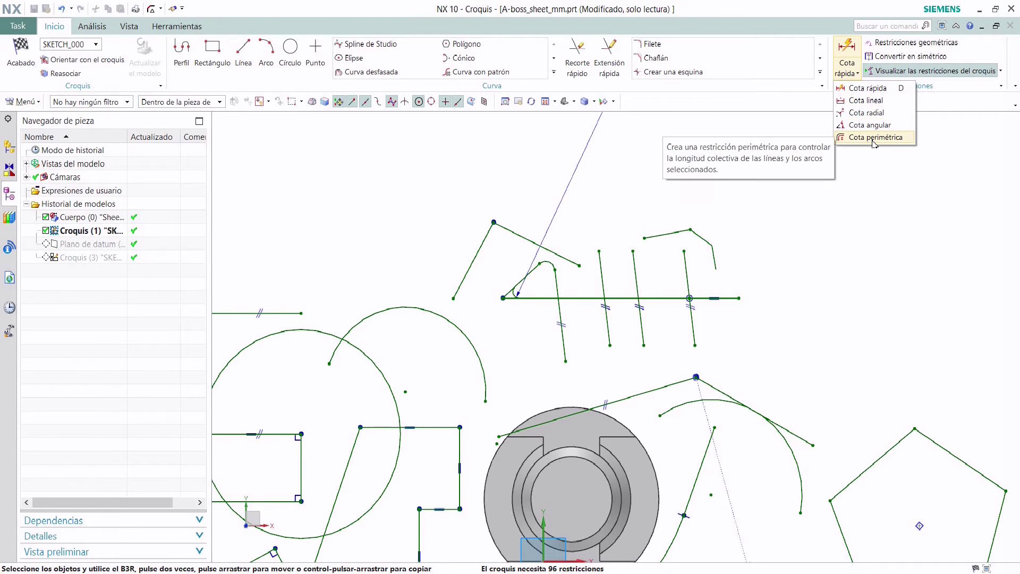
{"action": "left_click", "coordinate": [834, 185]}
{"action": "left_click", "coordinate": [857, 74]}
{"action": "left_click", "coordinate": [864, 89]}
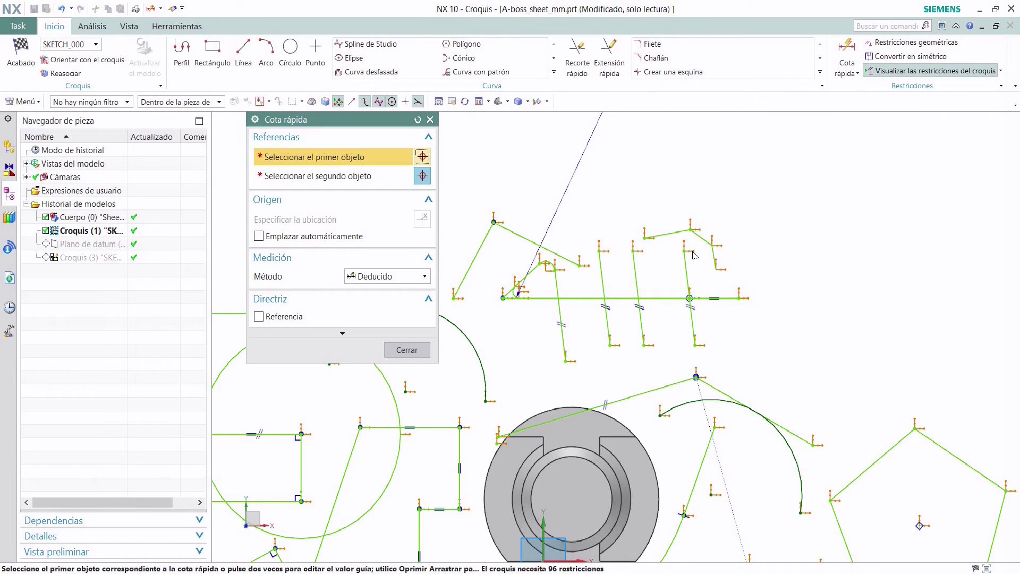
{"action": "scroll", "coordinate": [694, 255], "scroll_direction": "down", "scroll_amount": 3}
{"action": "scroll", "coordinate": [693, 266], "scroll_direction": "up", "scroll_amount": 4}
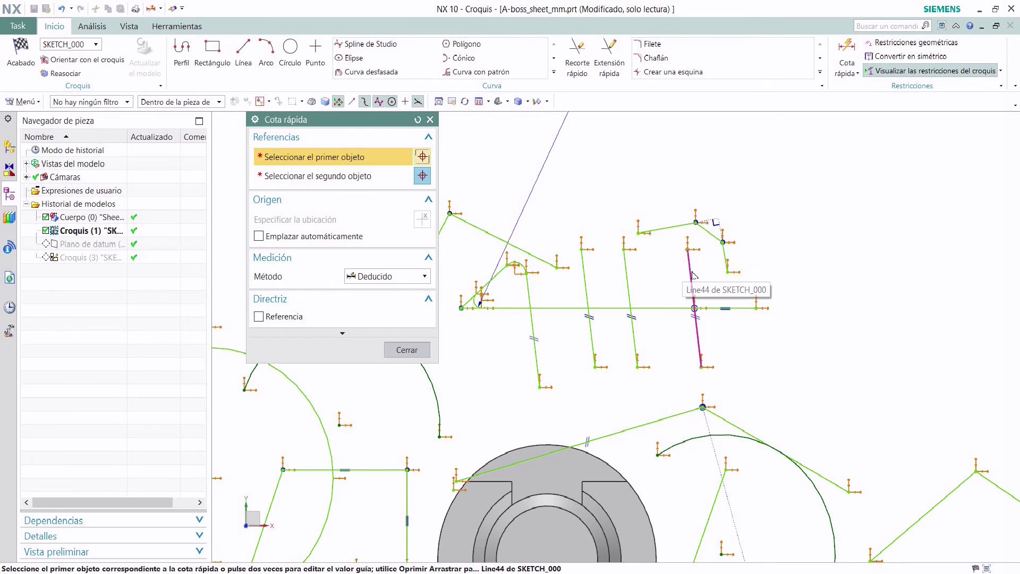
{"action": "left_click", "coordinate": [693, 276]}
{"action": "left_click", "coordinate": [629, 275]}
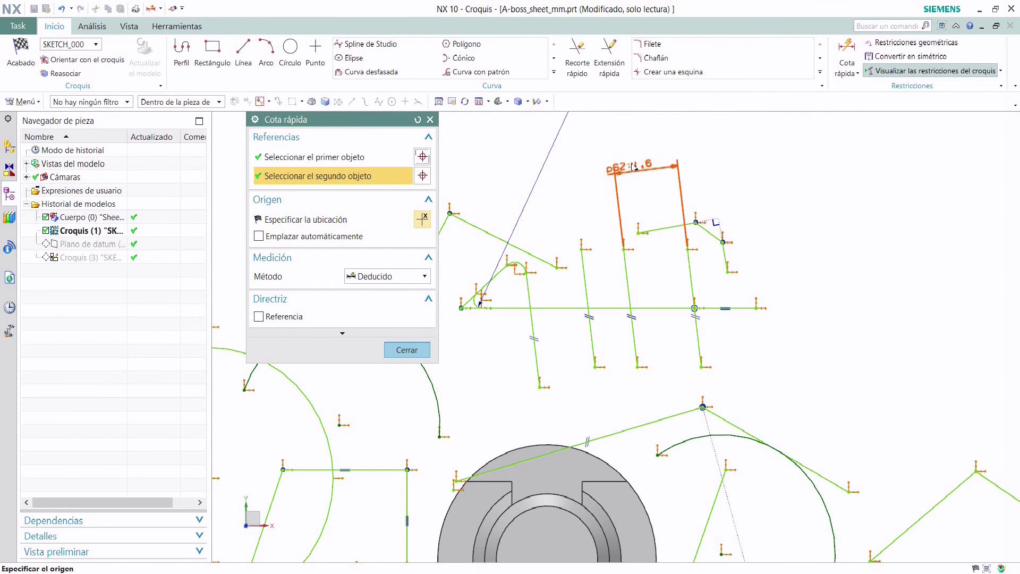
{"action": "left_click", "coordinate": [640, 171]}
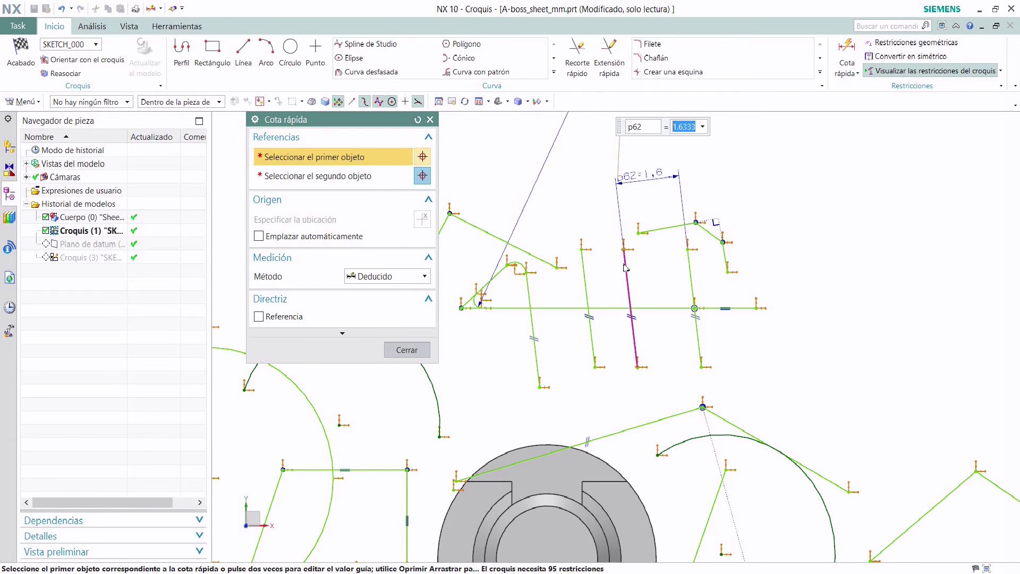
Dimension the distance between the third and second slanted lines and set it to the expression p62*2.
{"action": "left_click", "coordinate": [588, 288]}
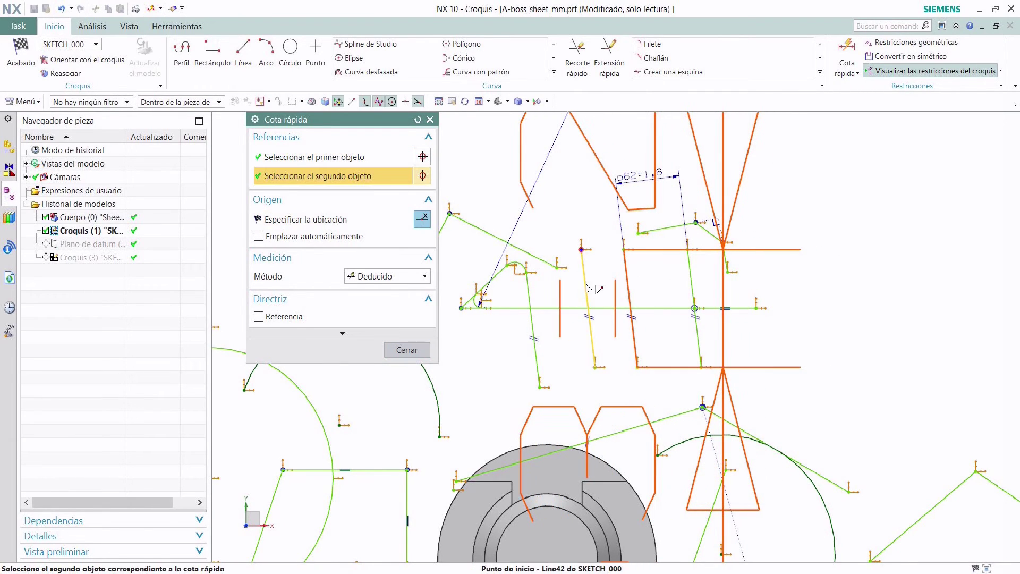
{"action": "left_click", "coordinate": [598, 210]}
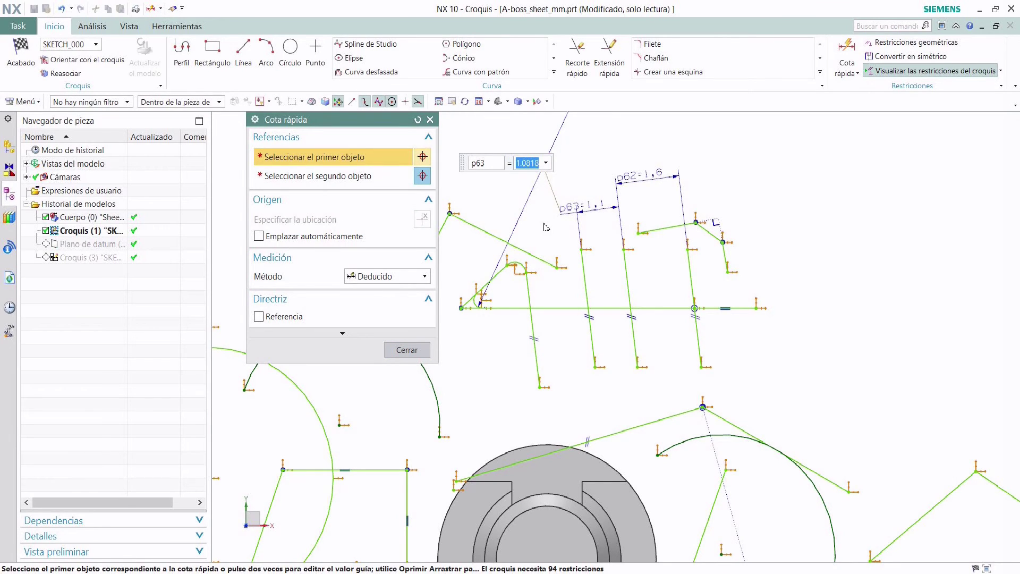
{"action": "type", "text": "p62*2"}
{"action": "key", "text": "Return"}
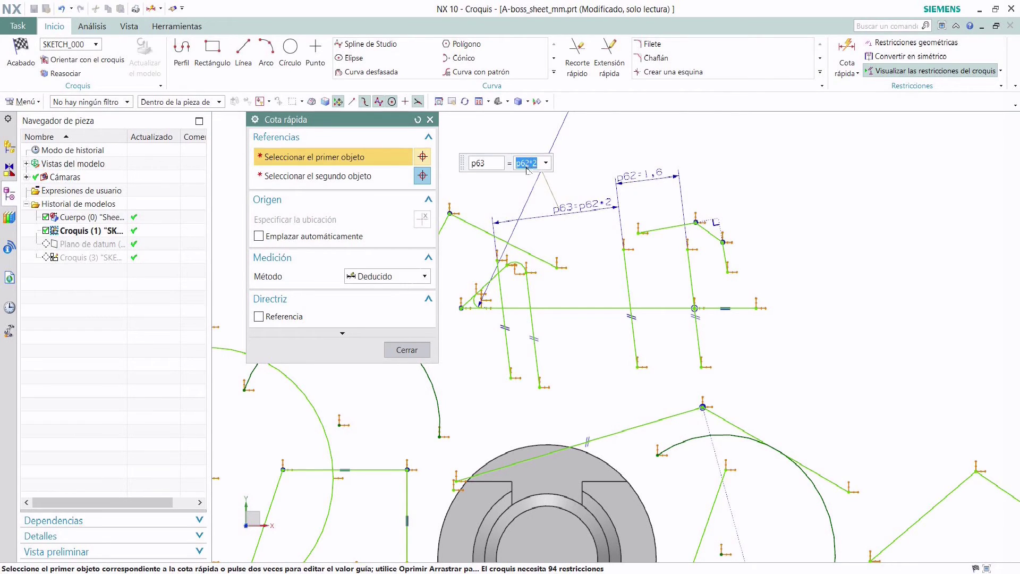
{"action": "key", "text": "Escape"}
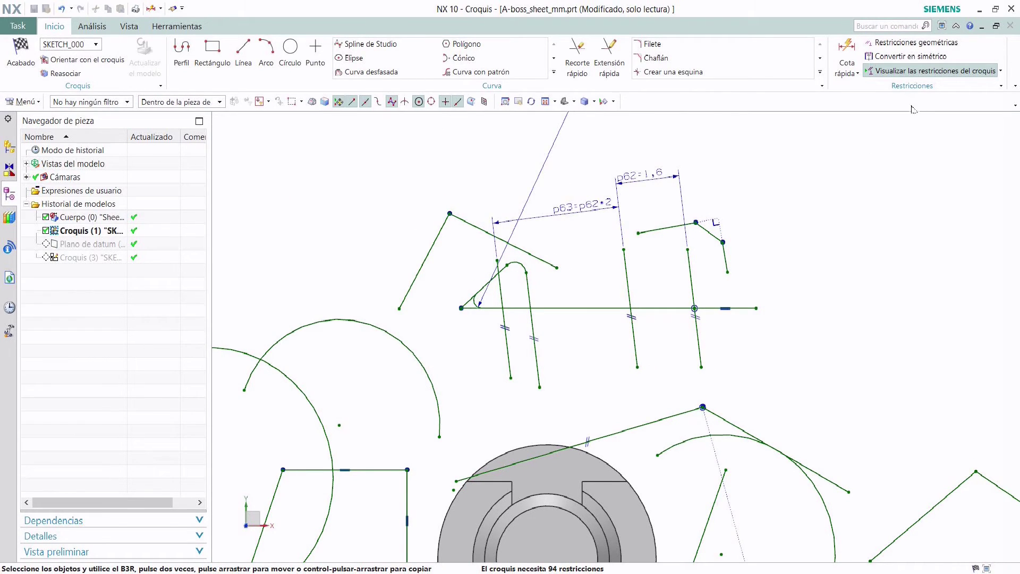
Switch the display of the sketch constraints off and back on.
{"action": "left_click", "coordinate": [908, 71]}
{"action": "left_click", "coordinate": [910, 73]}
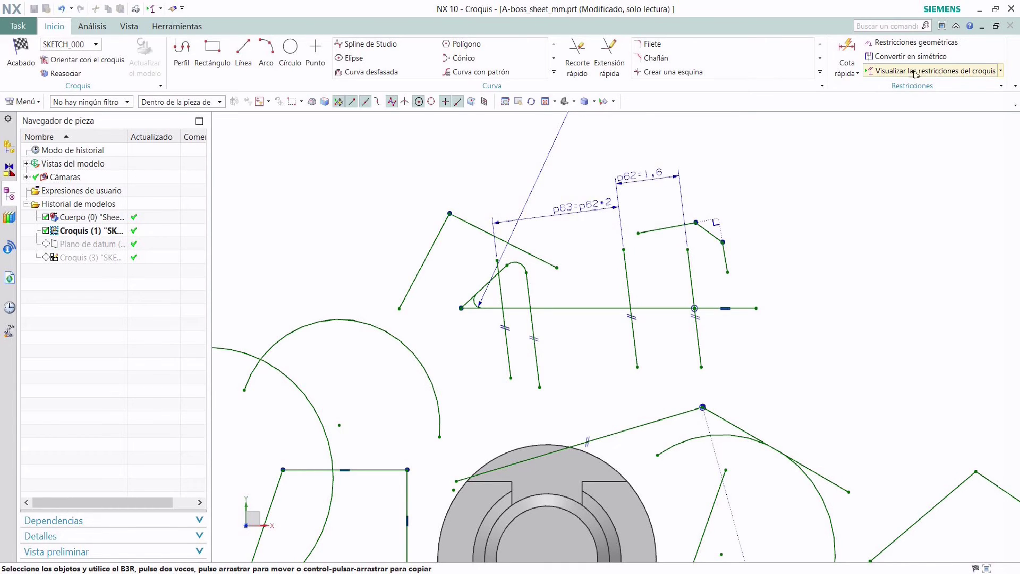
{"action": "scroll", "coordinate": [800, 263], "scroll_direction": "down", "scroll_amount": 4}
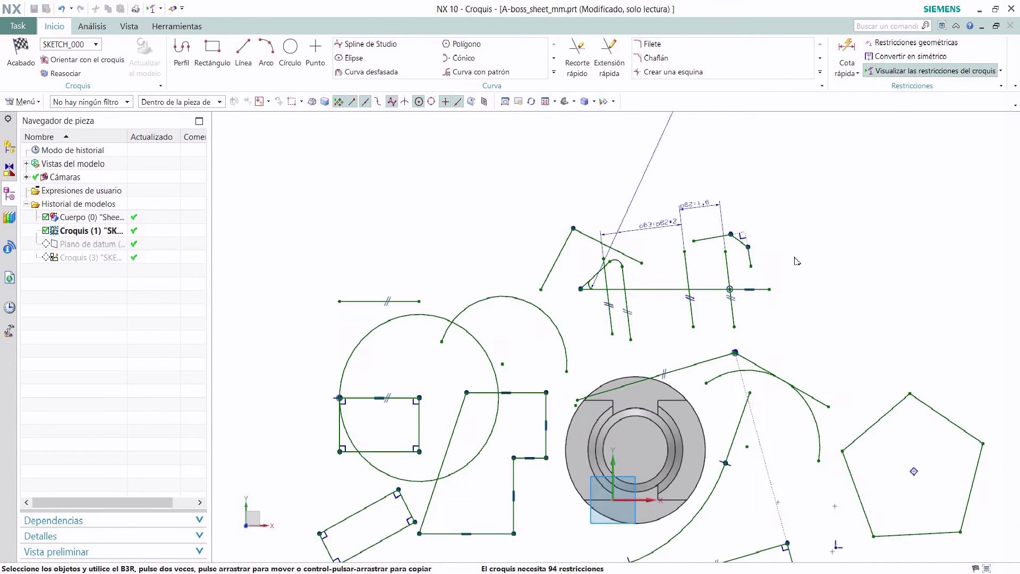
Examine the constraint types offered by the Auto Constrain command and leave it without applying any.
{"action": "middle_click_drag", "start_coordinate": [867, 268], "coordinate": [728, 276], "text": "shift"}
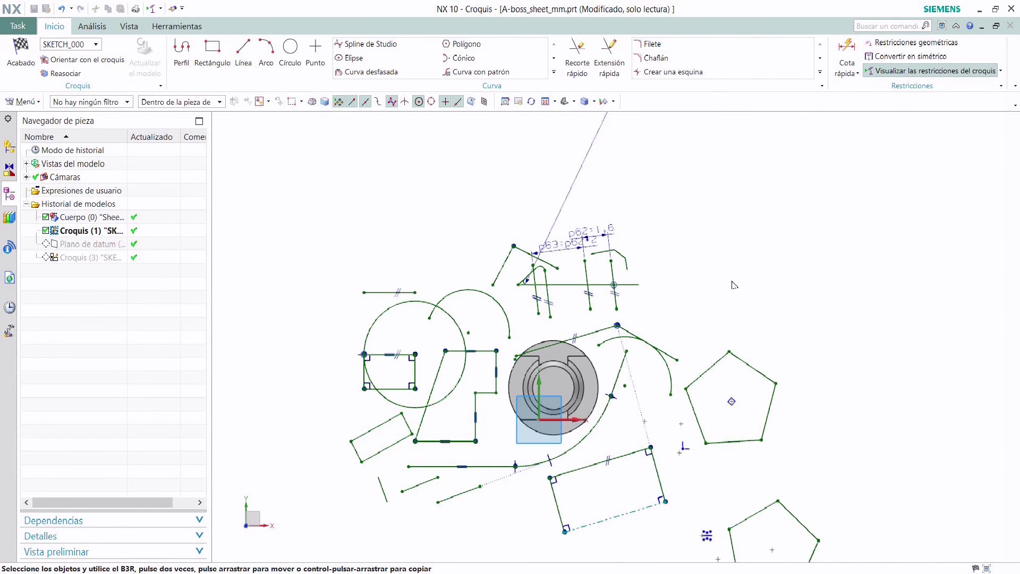
{"action": "left_click", "coordinate": [1002, 86]}
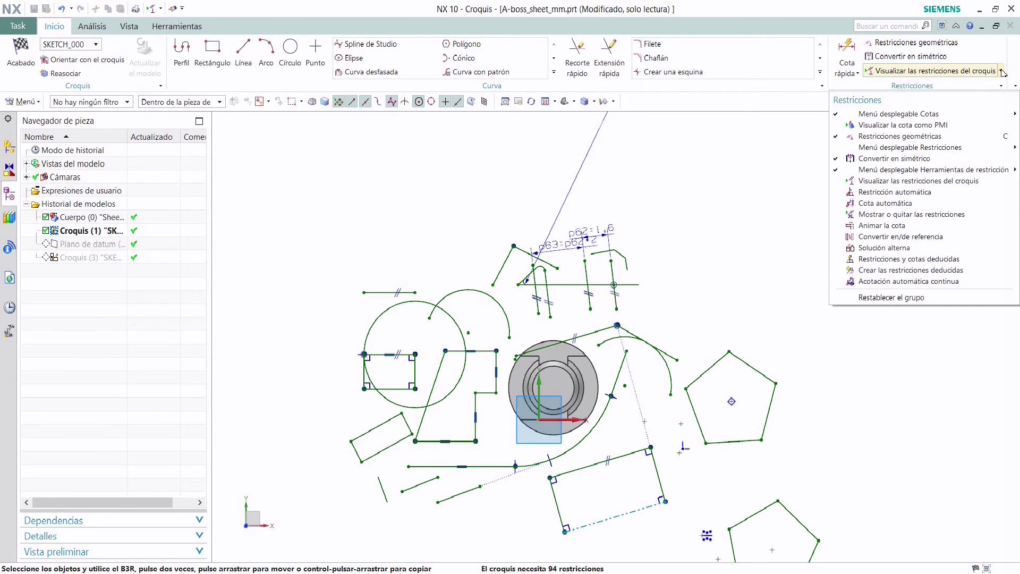
{"action": "left_click", "coordinate": [1002, 71]}
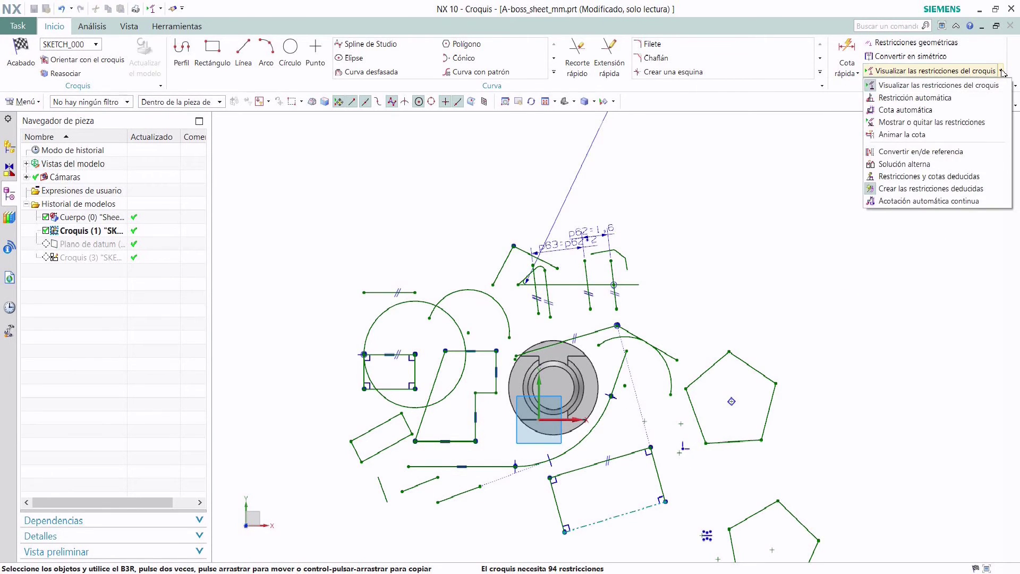
{"action": "left_click", "coordinate": [916, 98]}
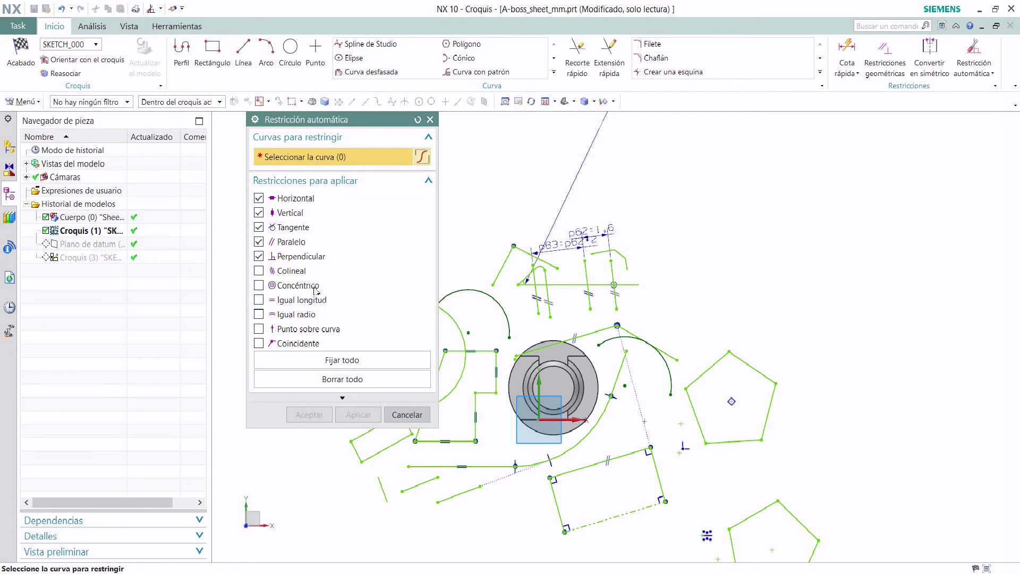
{"action": "left_click", "coordinate": [430, 120]}
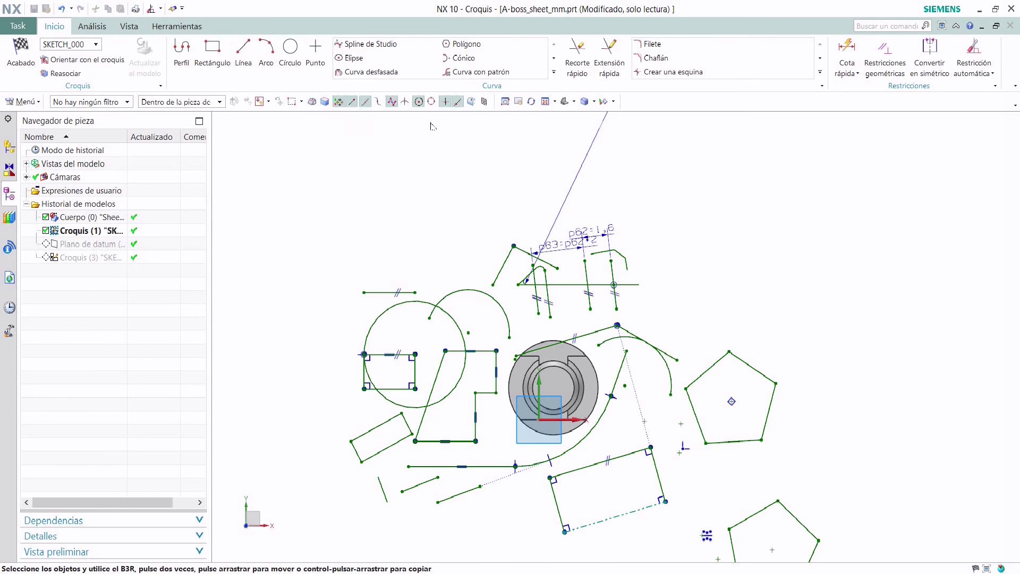
List the explicit constraints of the upper line of the rectangle overlapping the circle, using Show/Remove Constraints.
{"action": "left_click", "coordinate": [994, 74]}
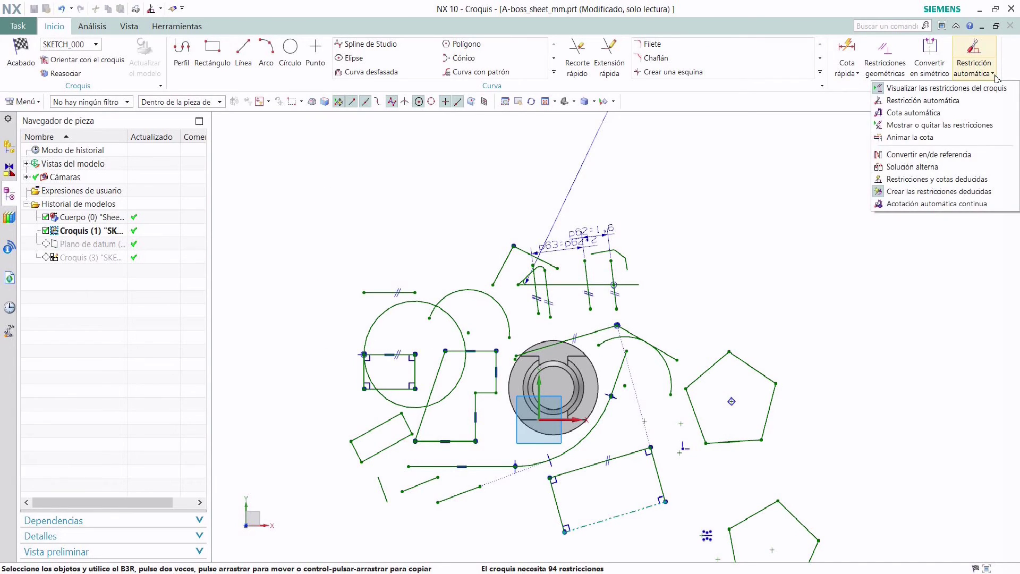
{"action": "left_click", "coordinate": [936, 127]}
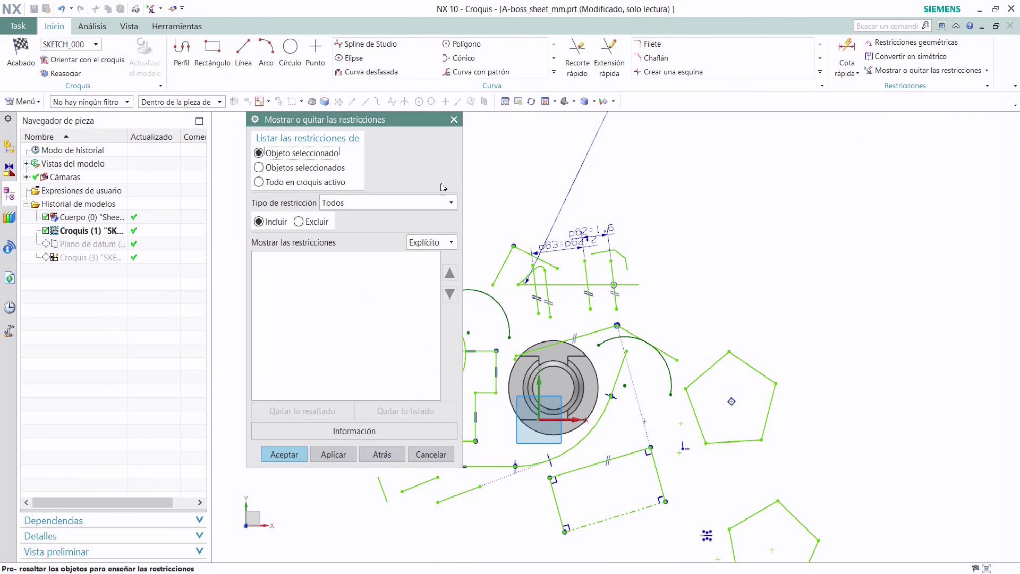
{"action": "left_click_drag", "start_coordinate": [418, 126], "coordinate": [306, 125]}
{"action": "middle_click_drag", "start_coordinate": [453, 341], "coordinate": [553, 280], "text": "shift"}
{"action": "scroll", "coordinate": [489, 325], "scroll_direction": "up", "scroll_amount": 5}
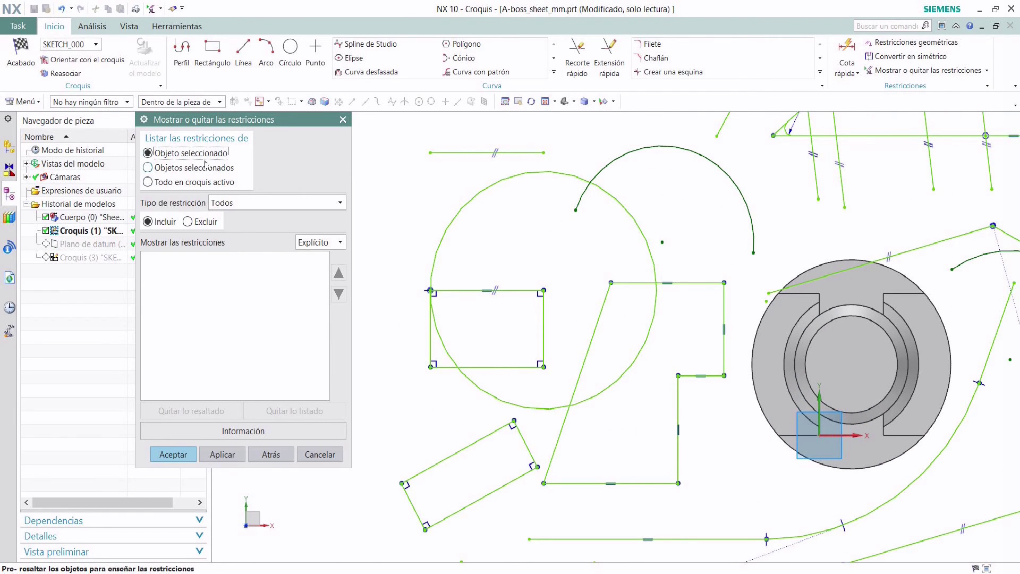
{"action": "left_click", "coordinate": [471, 292]}
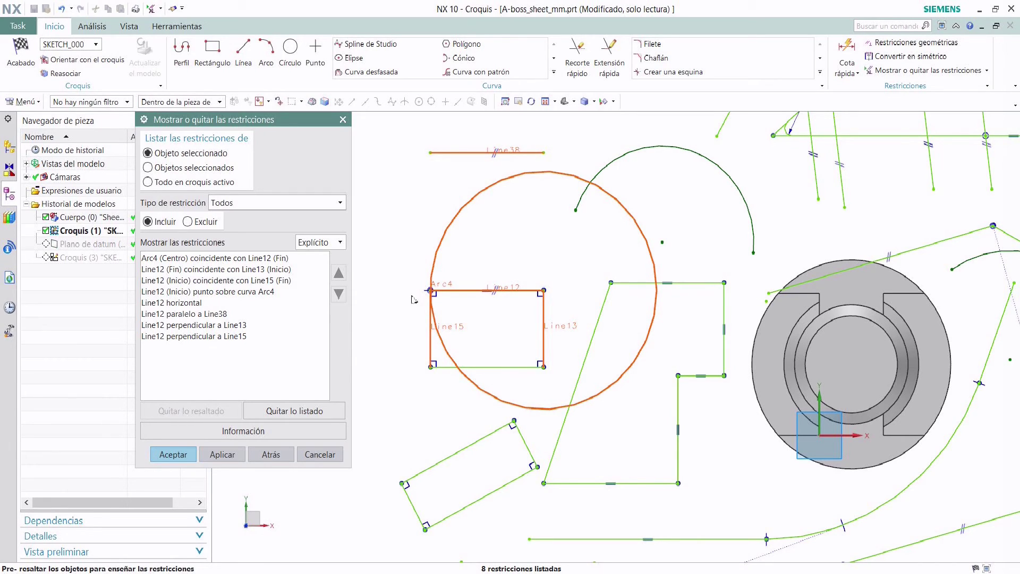
Highlight the line's listed coincident, point-on-curve, horizontal and parallel constraints one by one to see the geometry involved.
{"action": "left_click", "coordinate": [200, 269]}
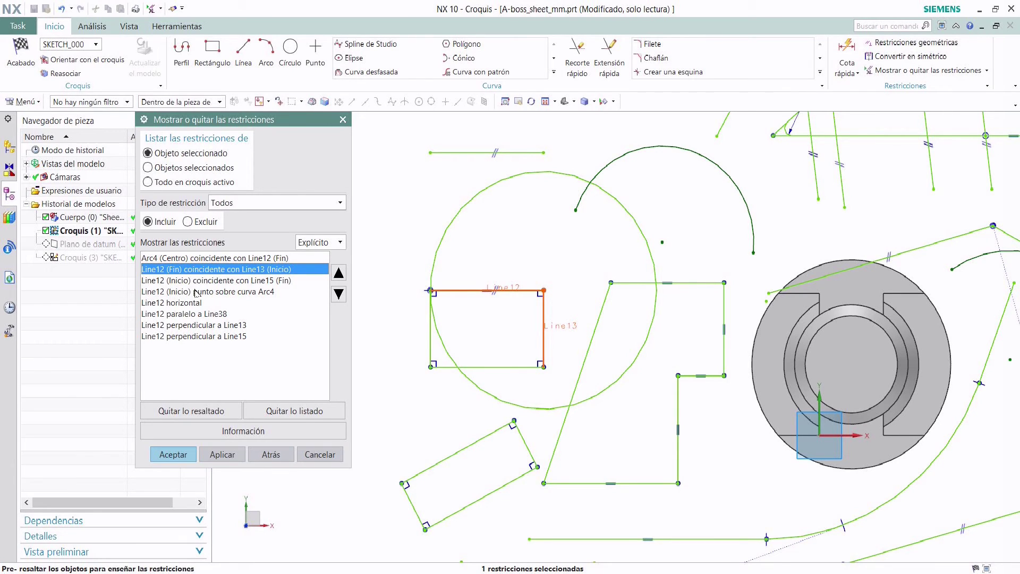
{"action": "left_click", "coordinate": [195, 282]}
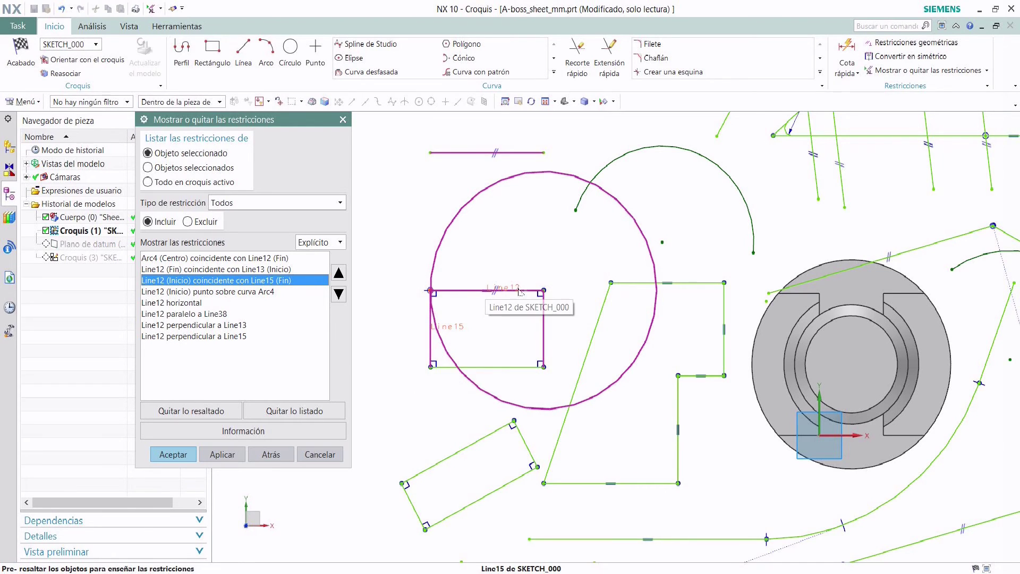
{"action": "left_click", "coordinate": [235, 292]}
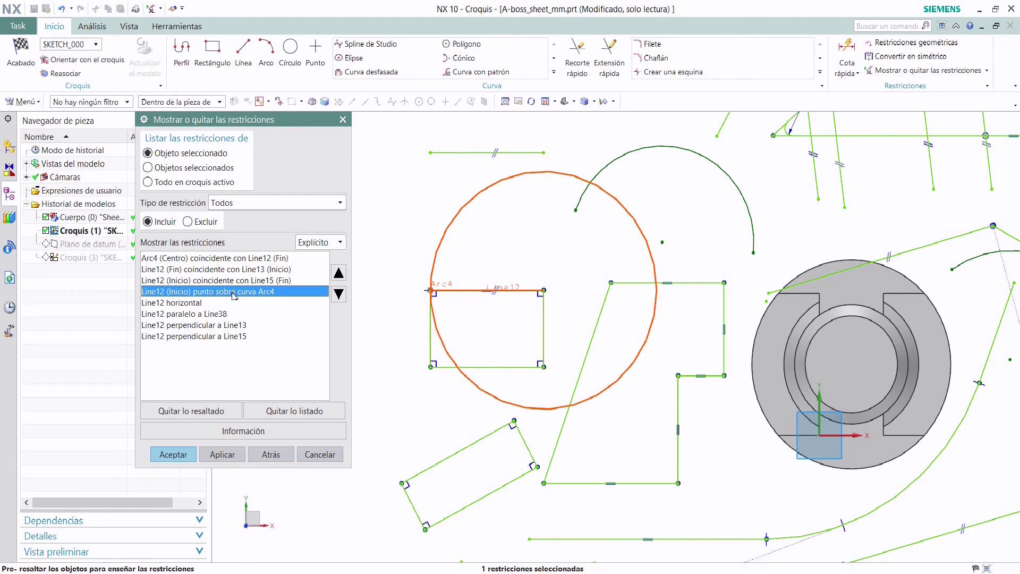
{"action": "left_click", "coordinate": [202, 304]}
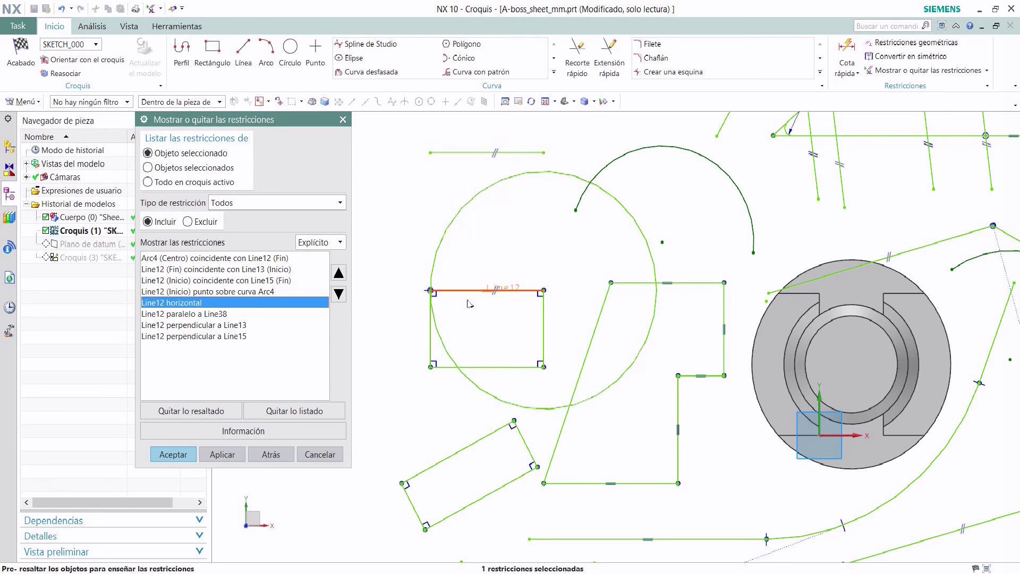
{"action": "left_click", "coordinate": [210, 316]}
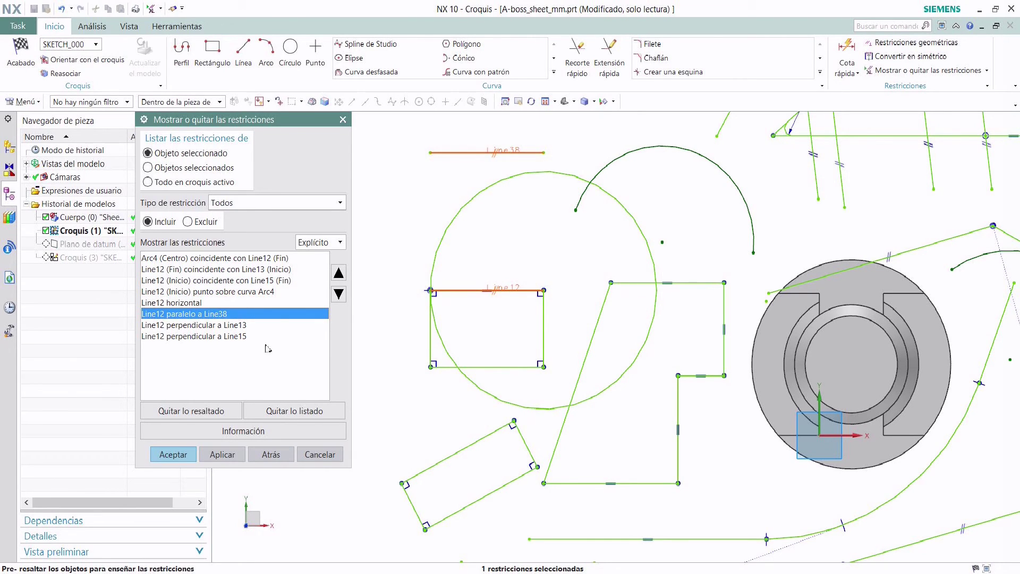
List all constraints in the active sketch and leave Show/Remove Constraints without removing any.
{"action": "left_click", "coordinate": [147, 182]}
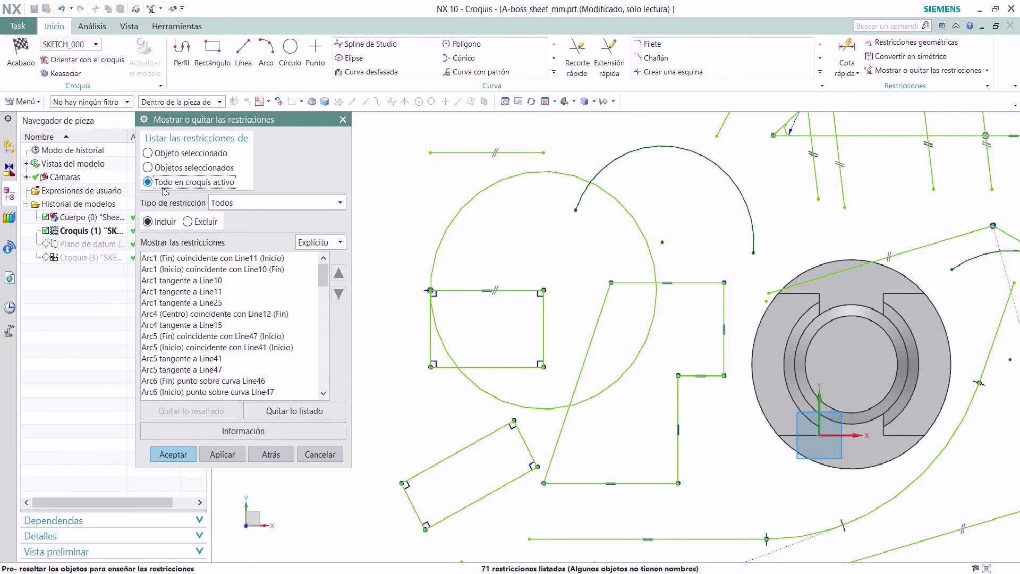
{"action": "mouse_move", "coordinate": [322, 276]}
{"action": "left_mouse_down"}
{"action": "mouse_move", "coordinate": [326, 367]}
{"action": "mouse_move", "coordinate": [324, 273]}
{"action": "left_mouse_up"}
{"action": "left_click", "coordinate": [320, 456]}
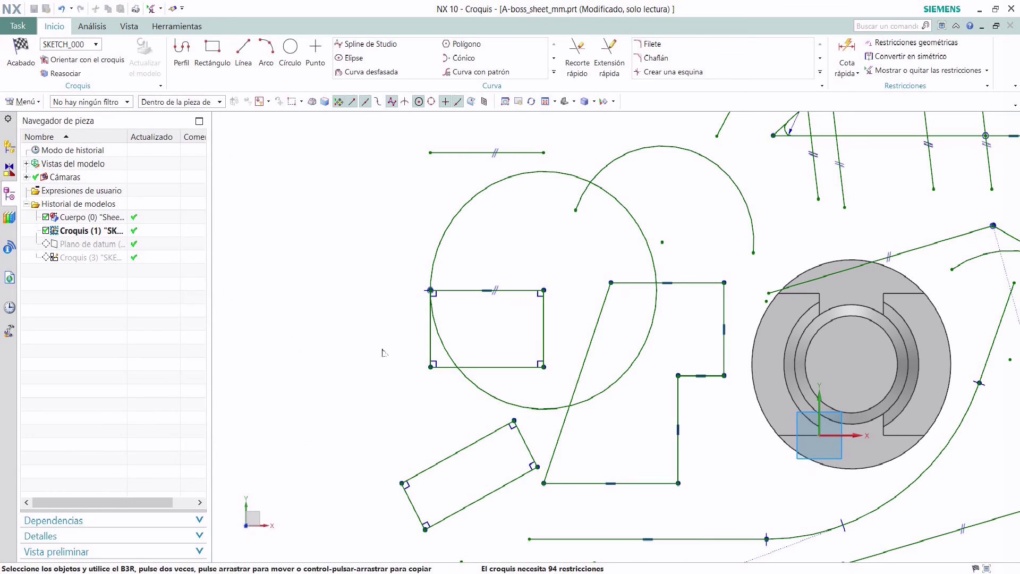
Add a Rapid Dimension between the rectangle's right side and the stepped profile's right vertical edge, placed above both shapes.
{"action": "left_click", "coordinate": [987, 72]}
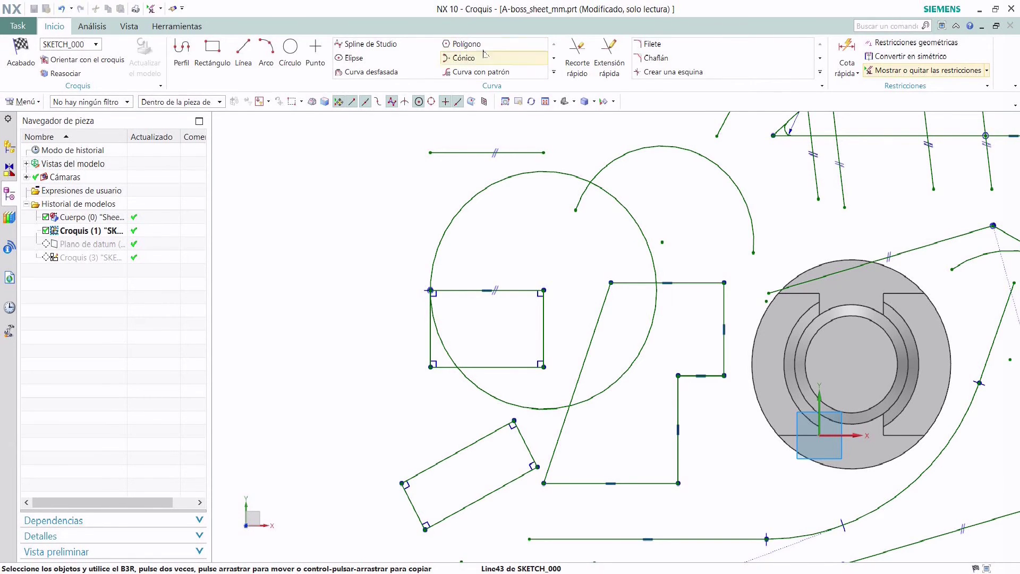
{"action": "left_click", "coordinate": [847, 49]}
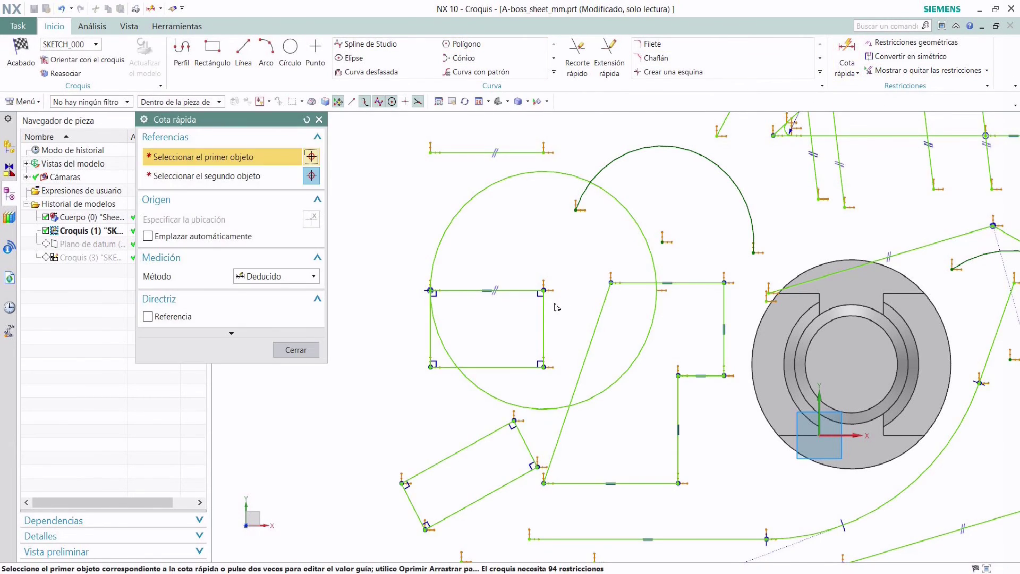
{"action": "left_click", "coordinate": [543, 327]}
{"action": "left_click", "coordinate": [725, 302]}
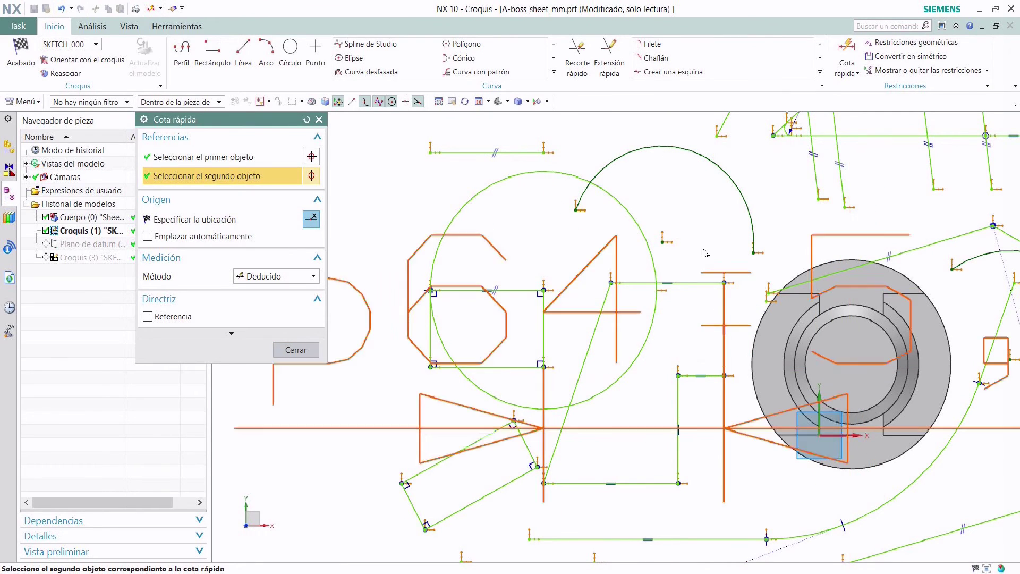
{"action": "left_click", "coordinate": [667, 223]}
{"action": "key", "text": "Escape"}
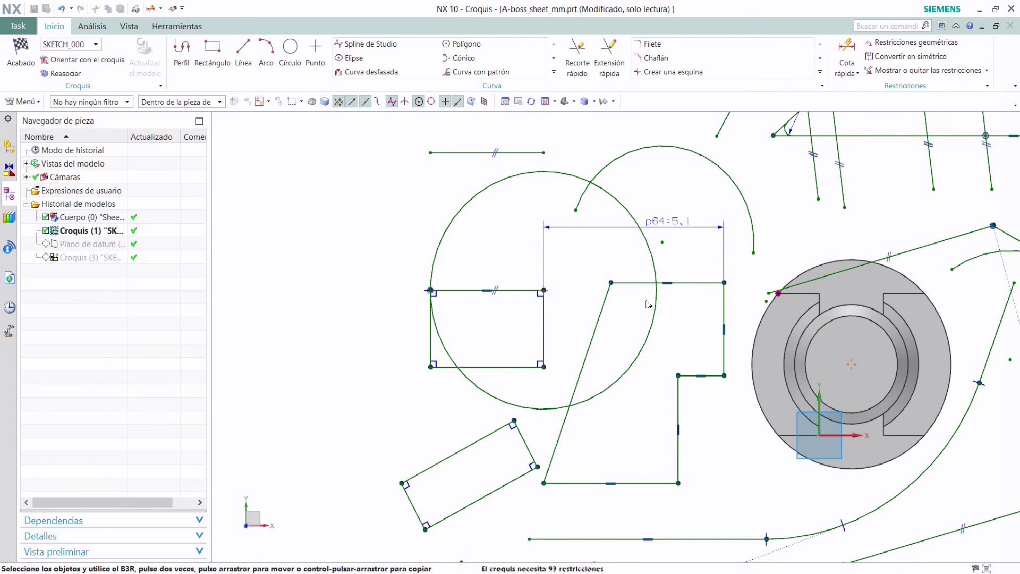
Flip the horizontal dimension between the rectangle and stepped profile to its Alternate Solution and back, repeatedly.
{"action": "left_click", "coordinate": [987, 71]}
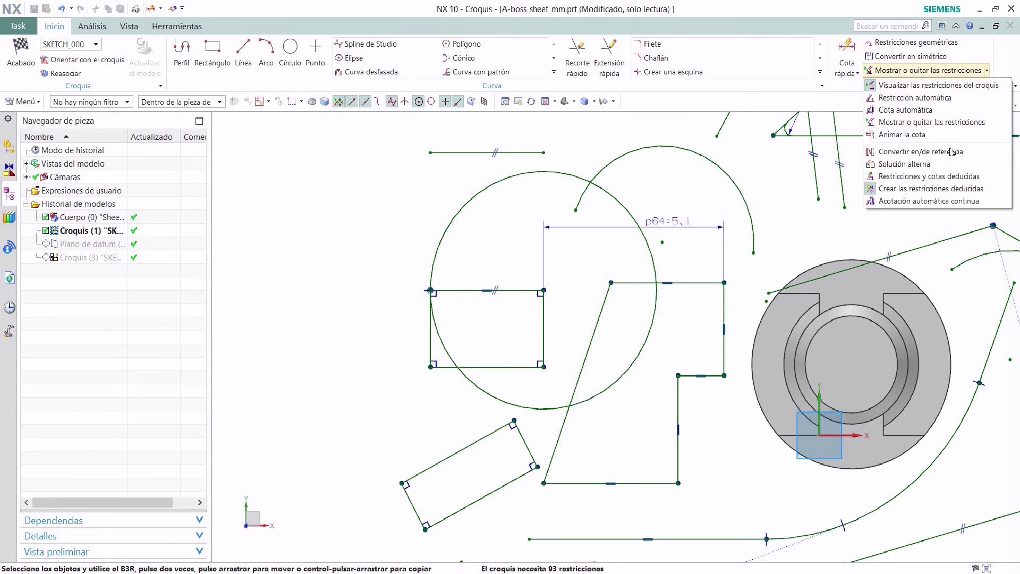
{"action": "left_click", "coordinate": [917, 165]}
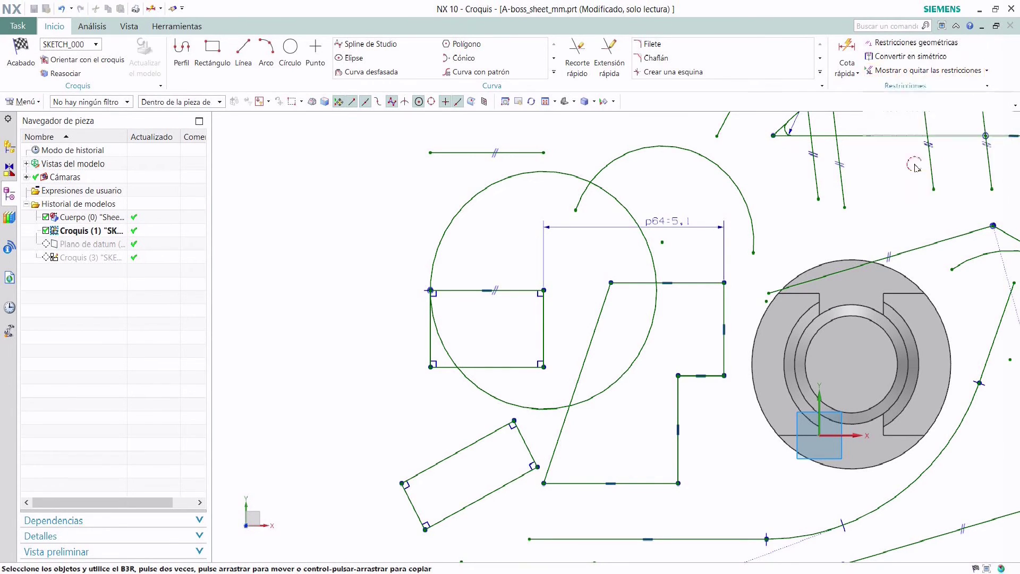
{"action": "left_click", "coordinate": [677, 228]}
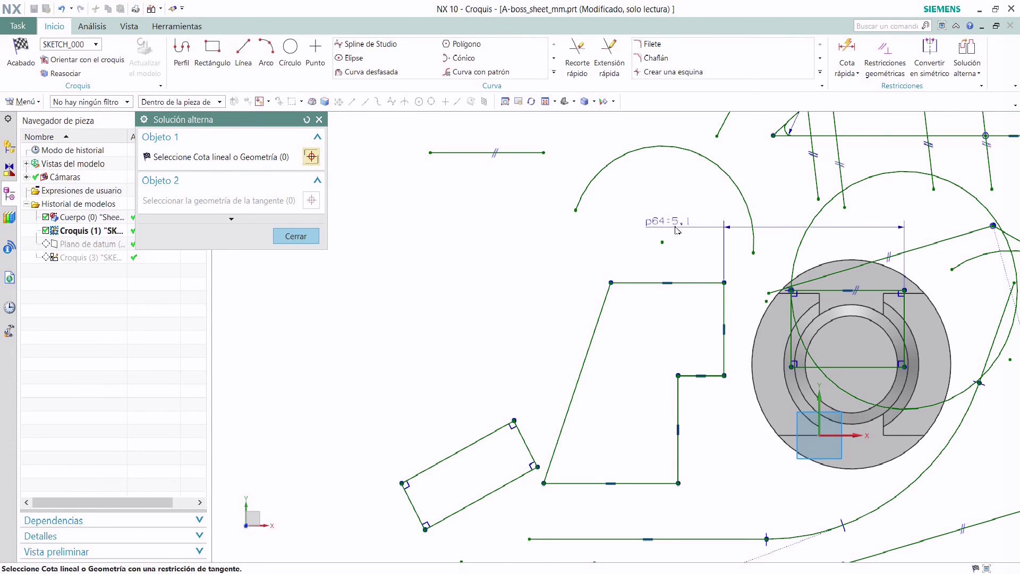
{"action": "left_click", "coordinate": [677, 228]}
{"action": "left_click", "coordinate": [675, 227]}
{"action": "left_click", "coordinate": [675, 228]}
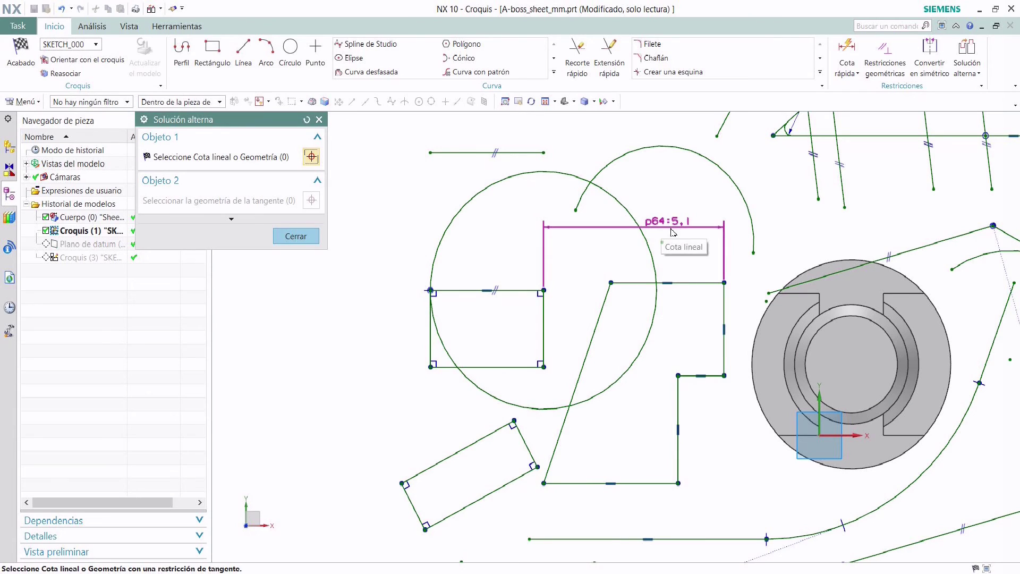
{"action": "key", "text": "Escape"}
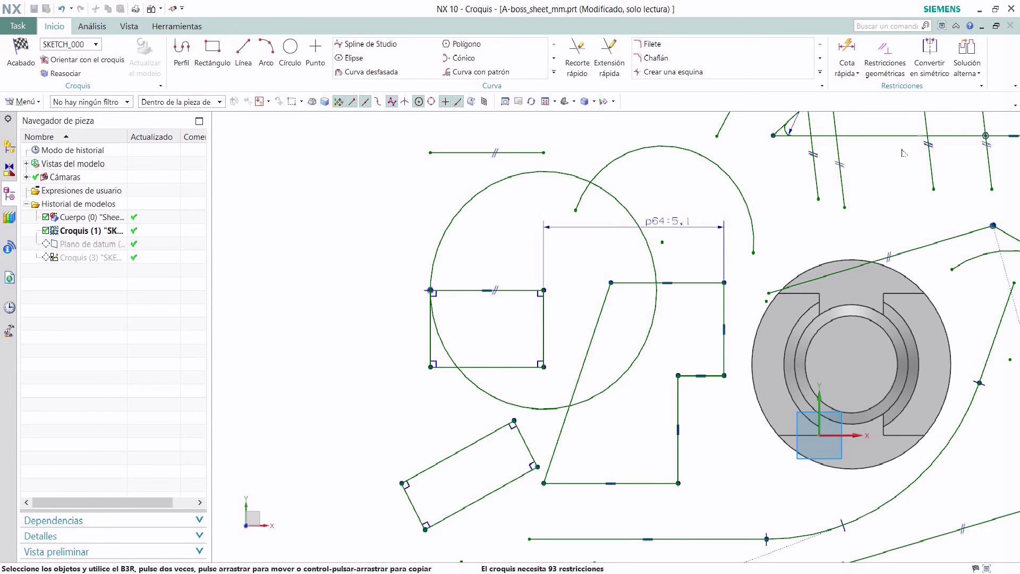
Animate the dimension between the rectangle and stepped profile from a lower limit of 1 to an upper limit of 6, then stop and close.
{"action": "left_click", "coordinate": [967, 64]}
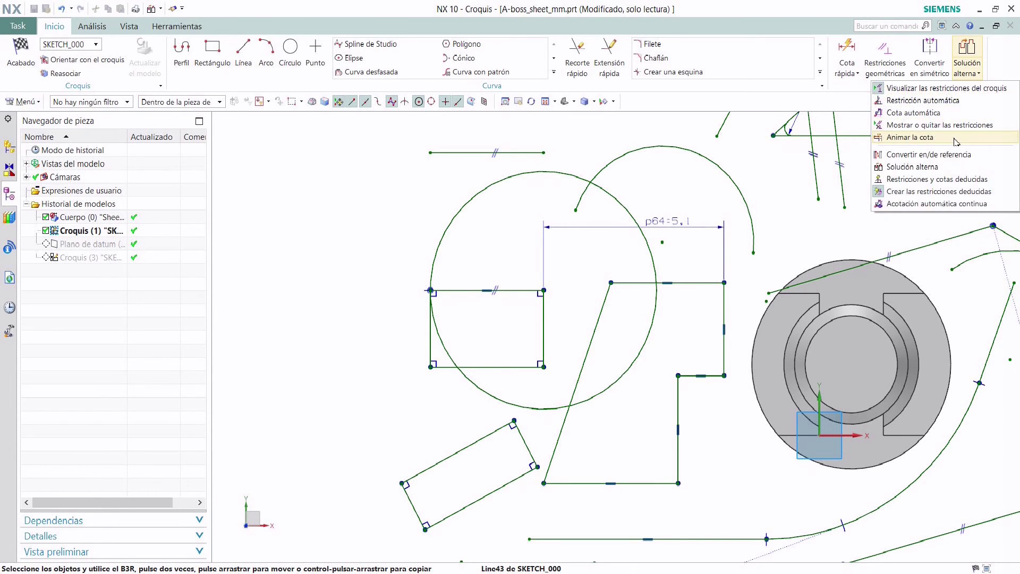
{"action": "left_click", "coordinate": [926, 138]}
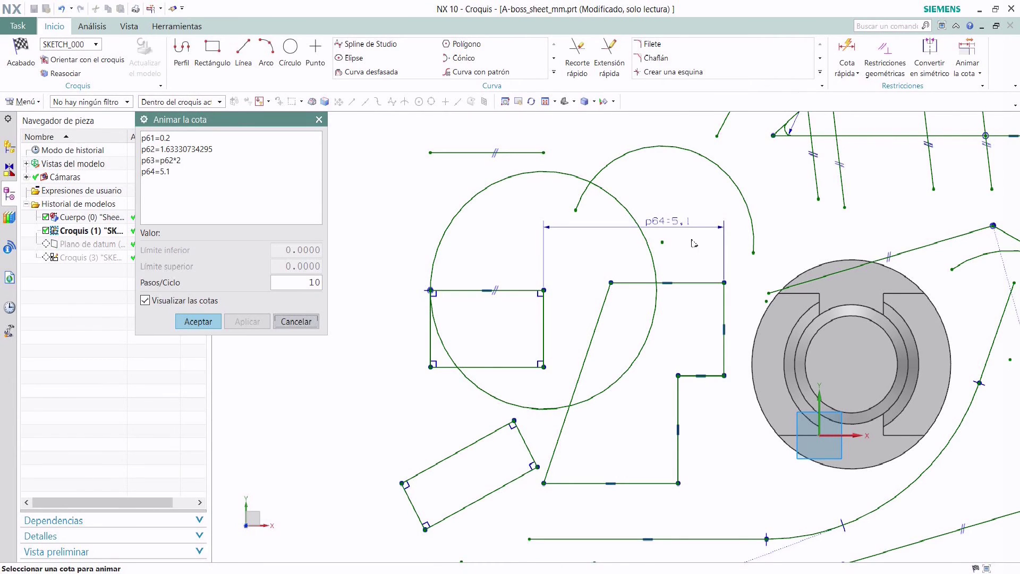
{"action": "left_click", "coordinate": [674, 228]}
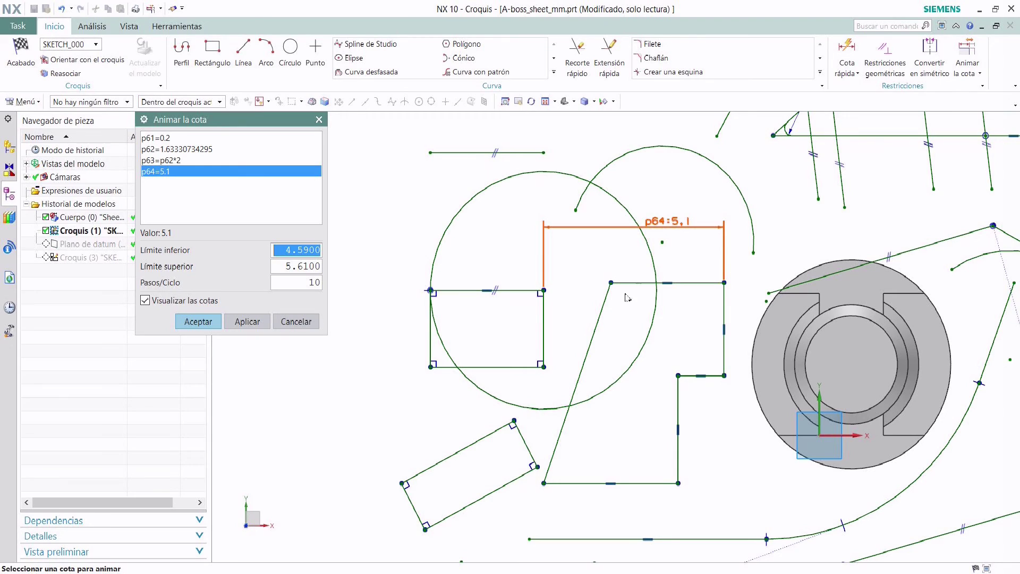
{"action": "type", "text": "1"}
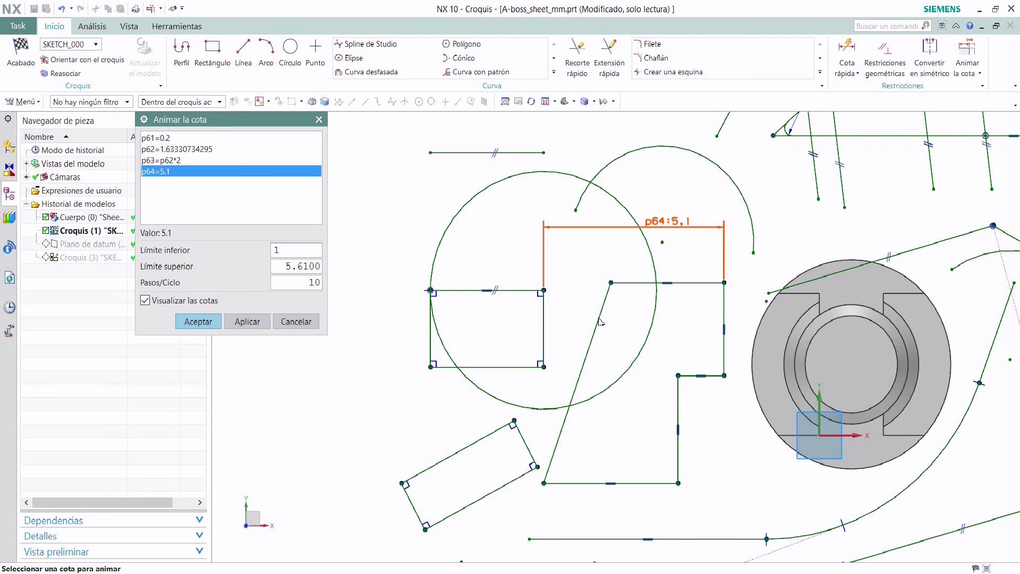
{"action": "key", "text": "Tab"}
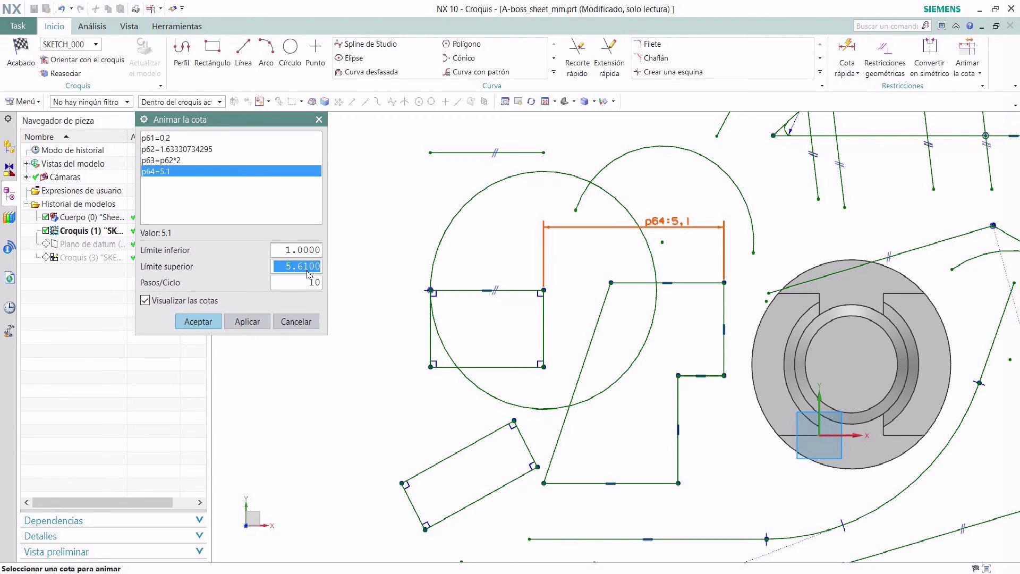
{"action": "type", "text": "6"}
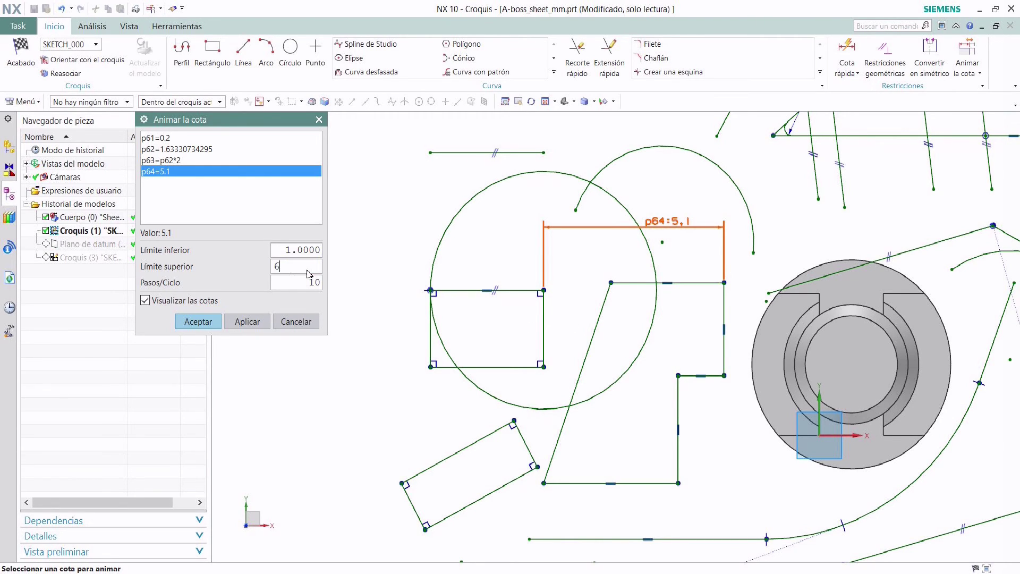
{"action": "left_click", "coordinate": [243, 322]}
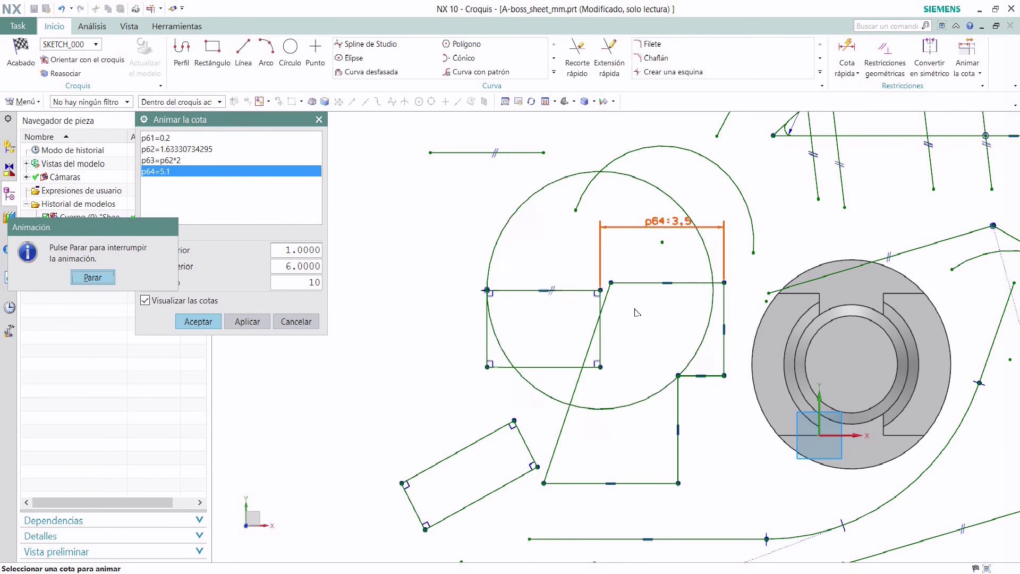
{"action": "key", "text": "Return"}
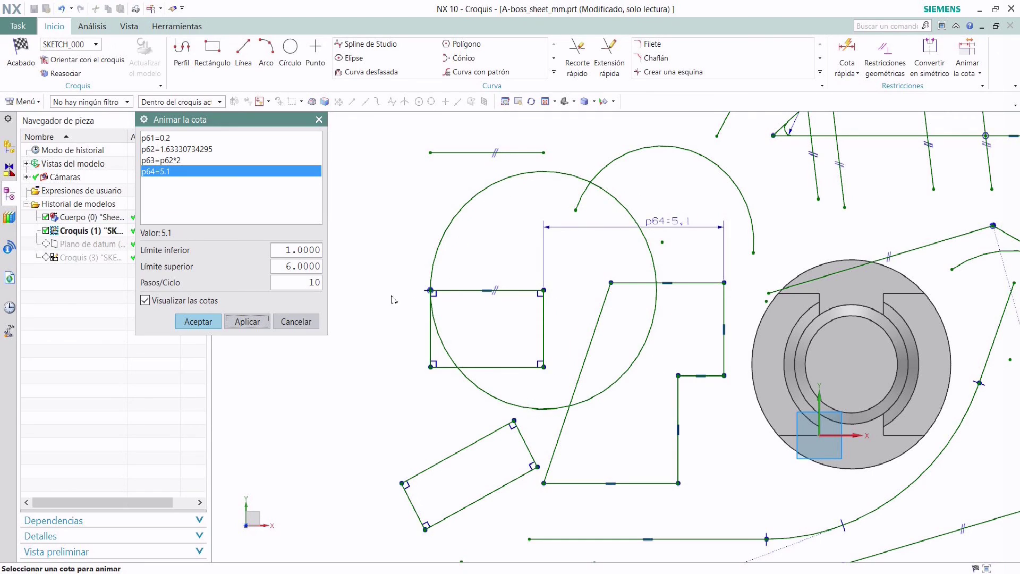
{"action": "left_click", "coordinate": [296, 322]}
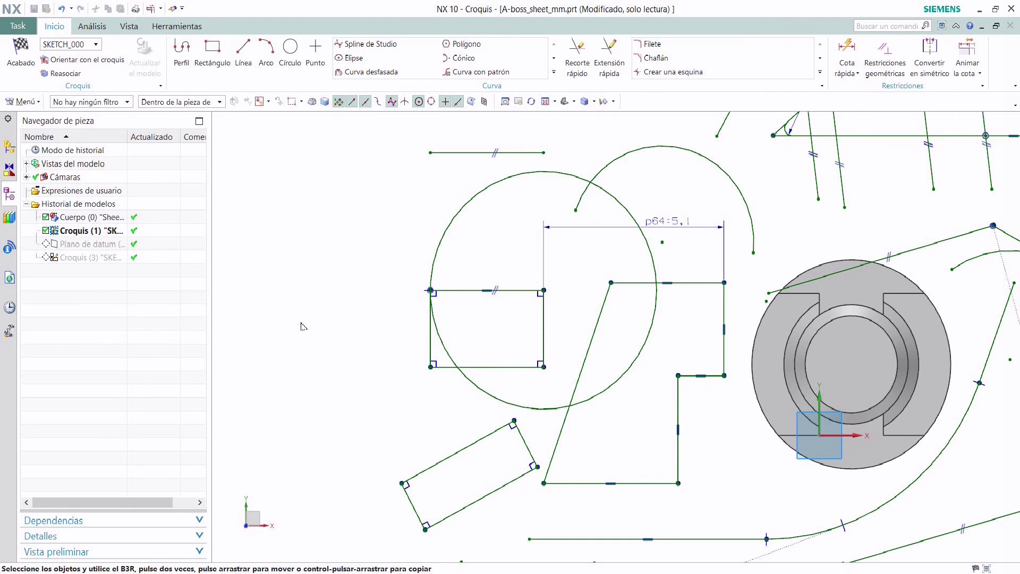
Convert the short horizontal line above the rectangle and the large circle to reference curves.
{"action": "left_click", "coordinate": [983, 74]}
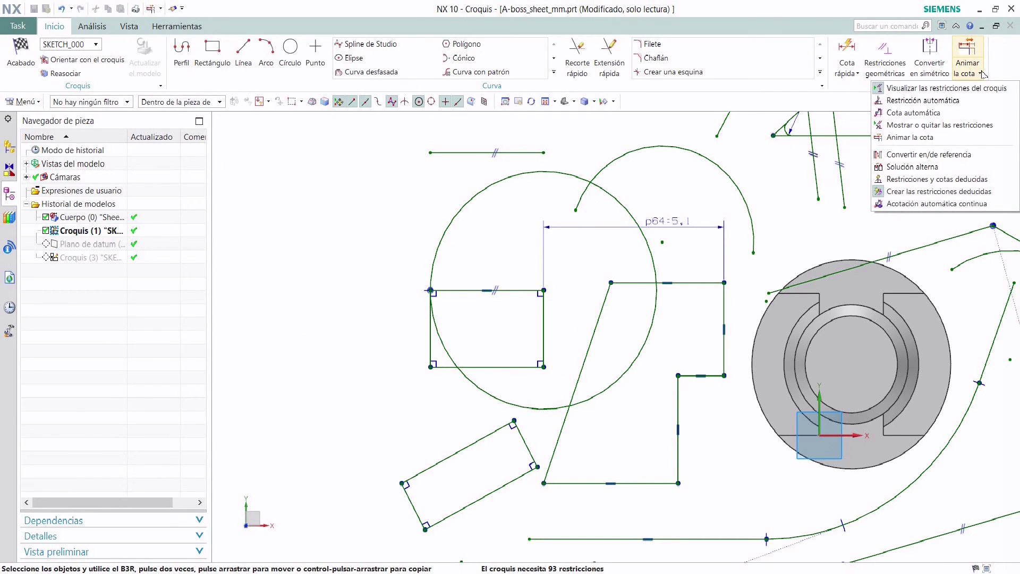
{"action": "left_click", "coordinate": [940, 156]}
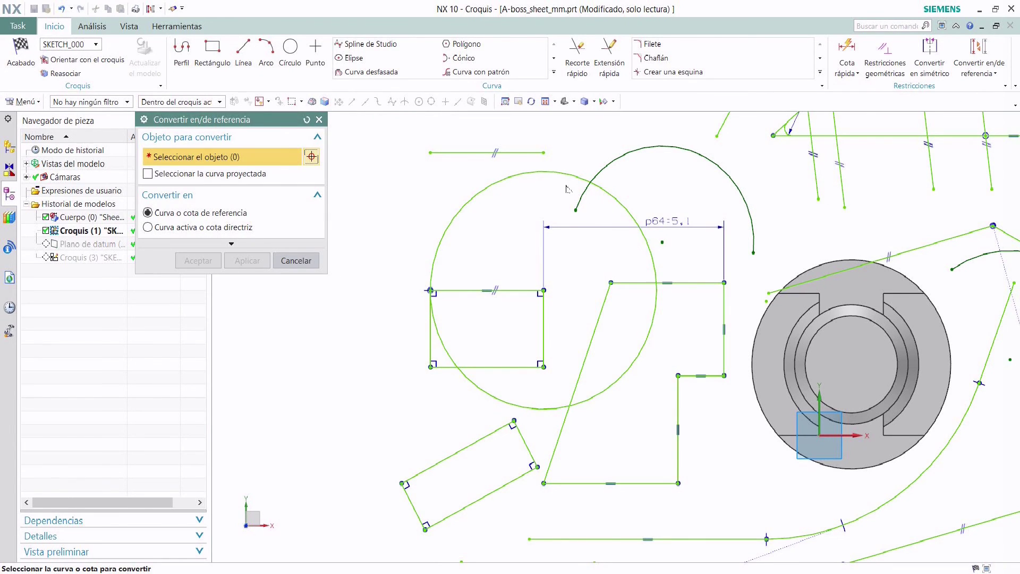
{"action": "left_click", "coordinate": [534, 154]}
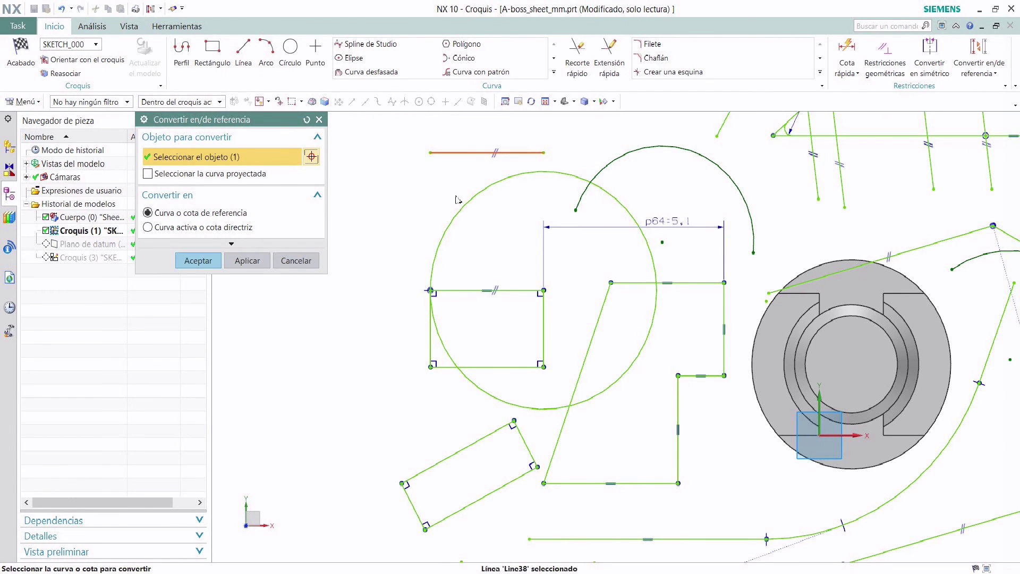
{"action": "left_click", "coordinate": [452, 223]}
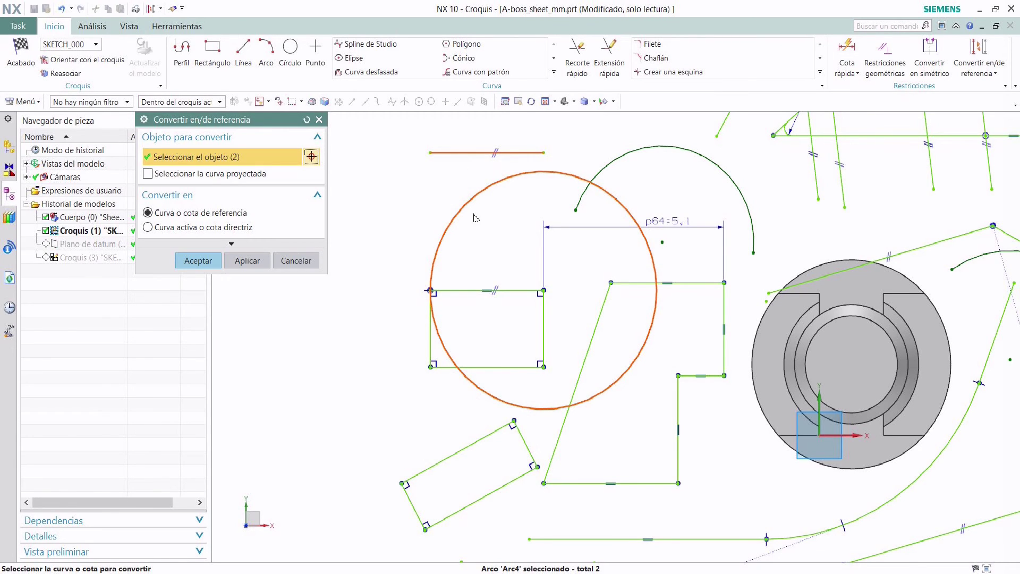
{"action": "left_click", "coordinate": [198, 260]}
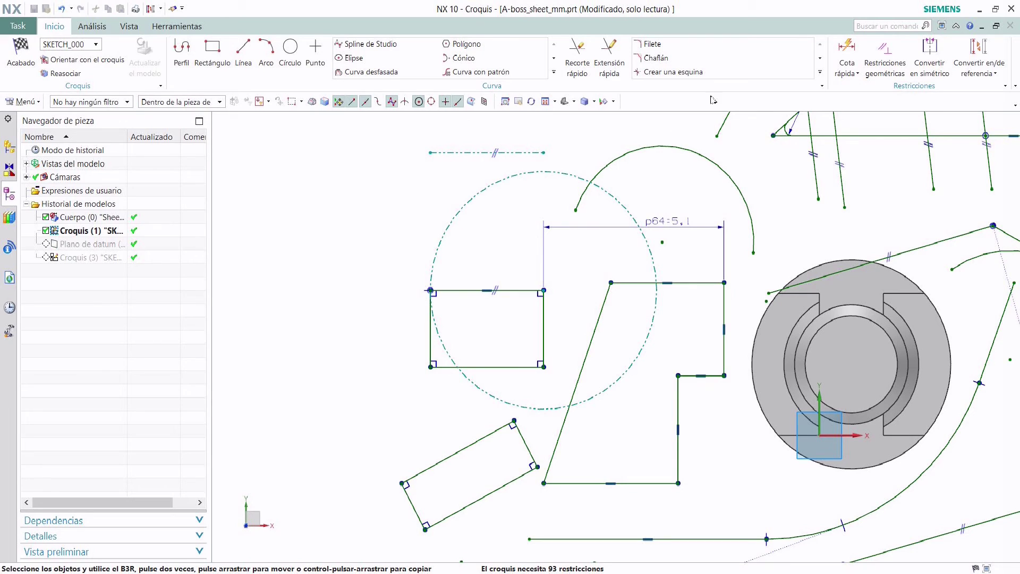
Review the Inferred Constraints and Dimensions settings and the remaining constraint tools without changing any option.
{"action": "left_click", "coordinate": [1001, 77]}
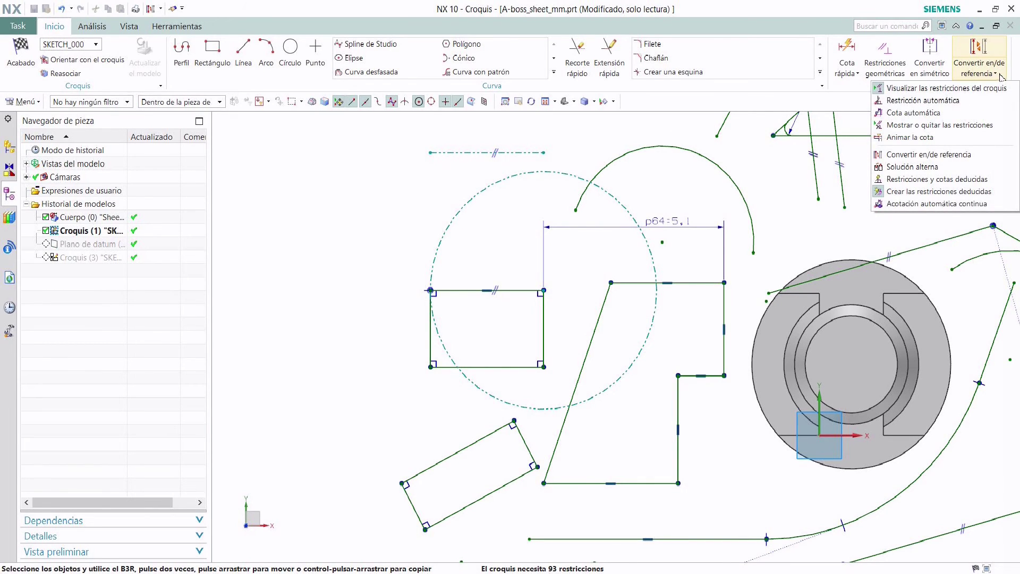
{"action": "left_click", "coordinate": [915, 181]}
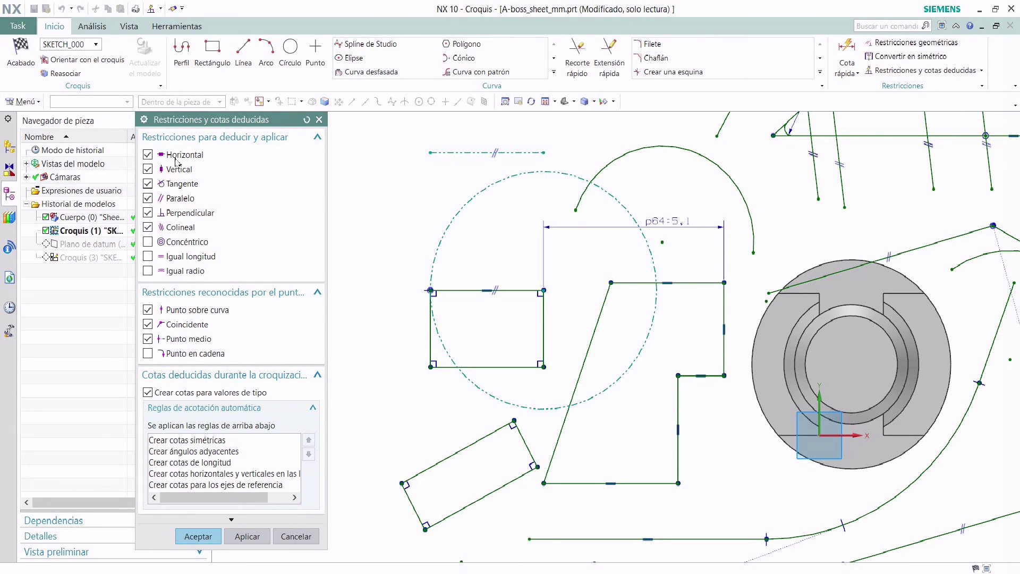
{"action": "left_click", "coordinate": [296, 537]}
{"action": "left_click", "coordinate": [982, 71]}
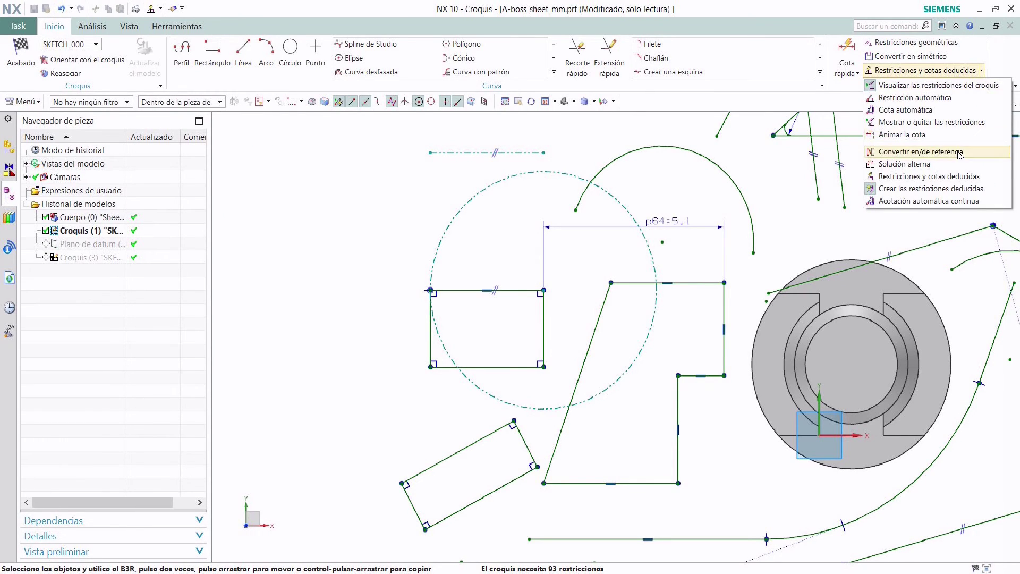
{"action": "left_click", "coordinate": [901, 191]}
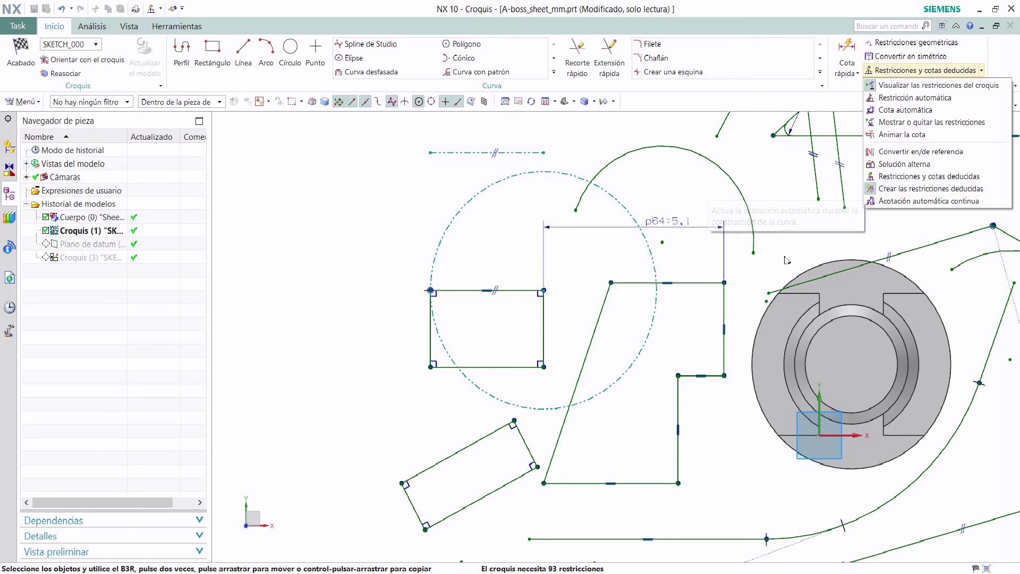
{"action": "left_click", "coordinate": [728, 280]}
Sketch a free inclined line above the pentagon, near the end of the slanted line that touches the arc.
{"action": "scroll", "coordinate": [706, 287], "scroll_direction": "up", "scroll_amount": 4}
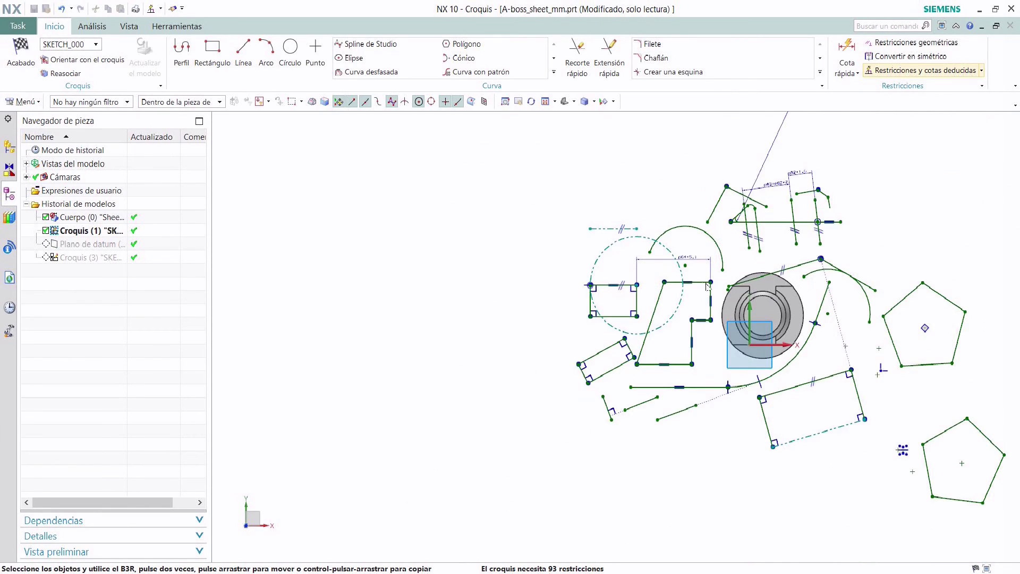
{"action": "scroll", "coordinate": [899, 287], "scroll_direction": "down", "scroll_amount": 2}
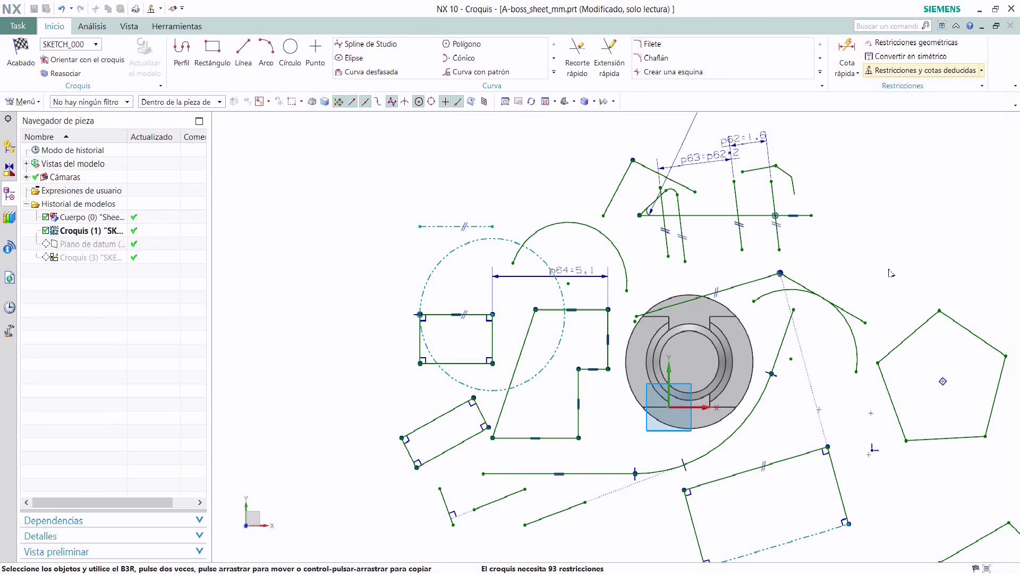
{"action": "middle_click_drag", "start_coordinate": [891, 273], "coordinate": [673, 277], "text": "shift"}
{"action": "scroll", "coordinate": [651, 335], "scroll_direction": "up", "scroll_amount": 2}
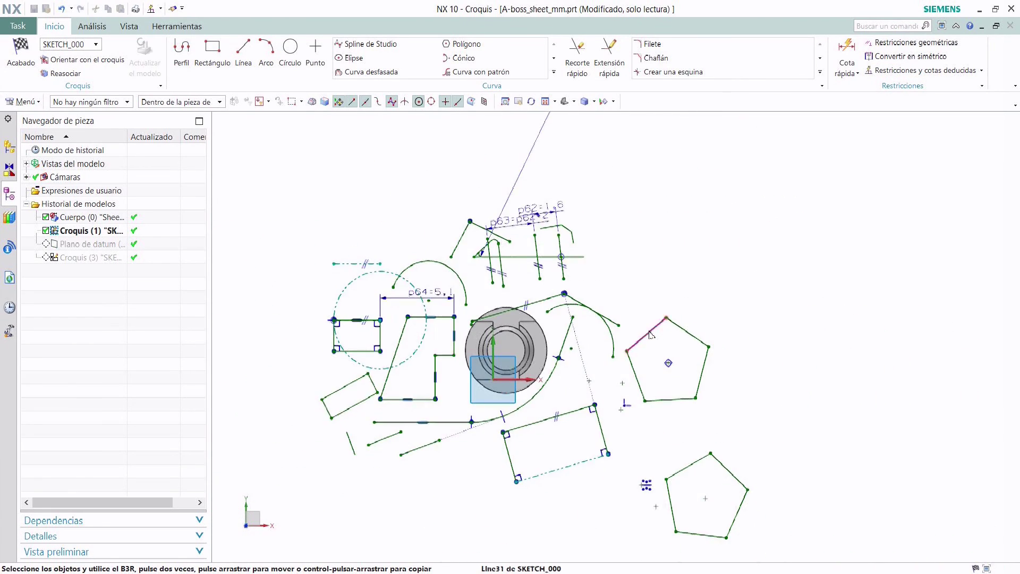
{"action": "scroll", "coordinate": [651, 335], "scroll_direction": "down", "scroll_amount": 4}
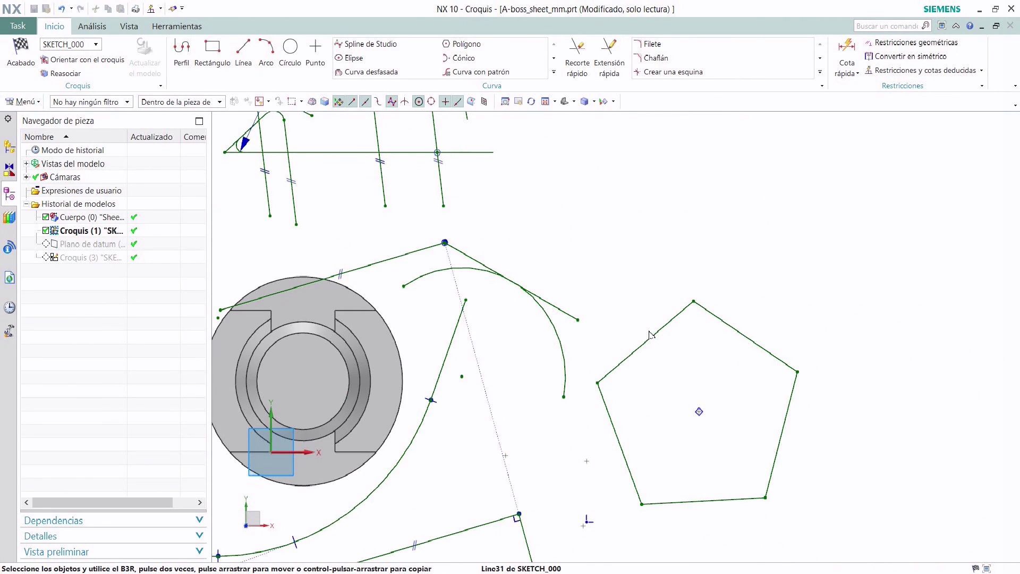
{"action": "left_click", "coordinate": [243, 53]}
{"action": "left_click", "coordinate": [598, 301]}
{"action": "left_click", "coordinate": [646, 190]}
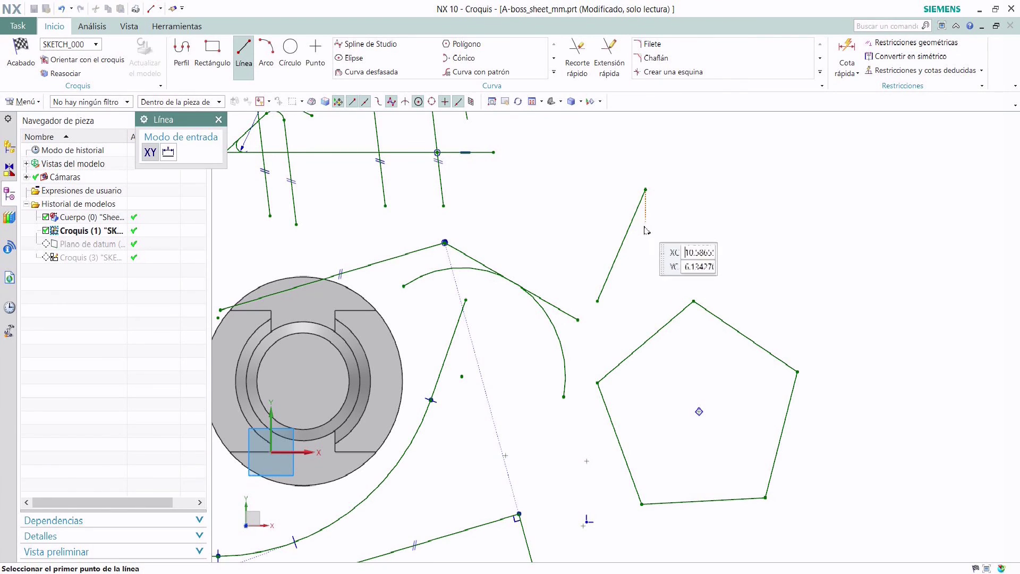
{"action": "key", "text": "Escape"}
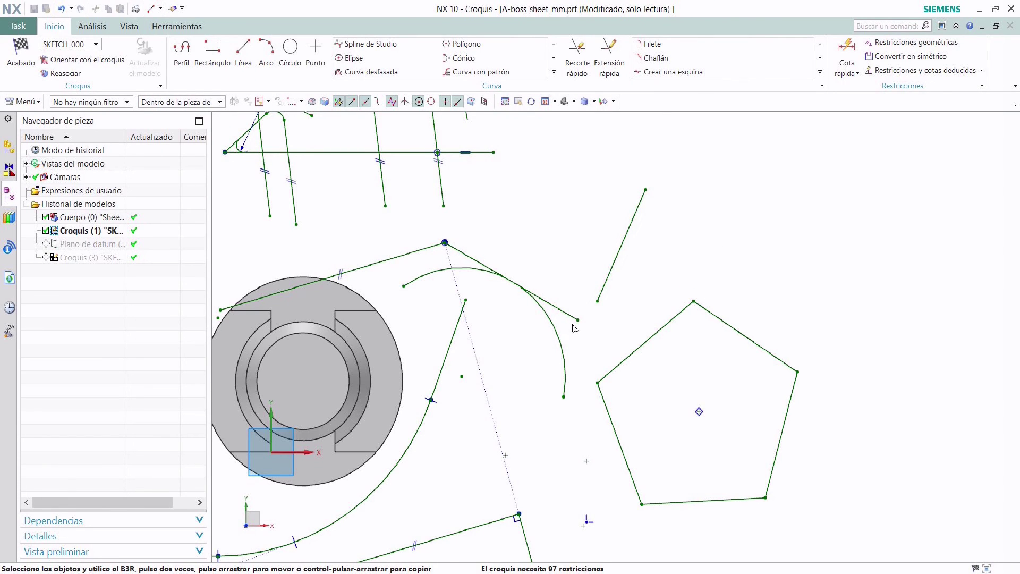
Make the new line's lower endpoint coincident with the slanted line's free end, and constrain the new line to vertical.
{"action": "left_click", "coordinate": [578, 320]}
{"action": "left_click", "coordinate": [915, 42]}
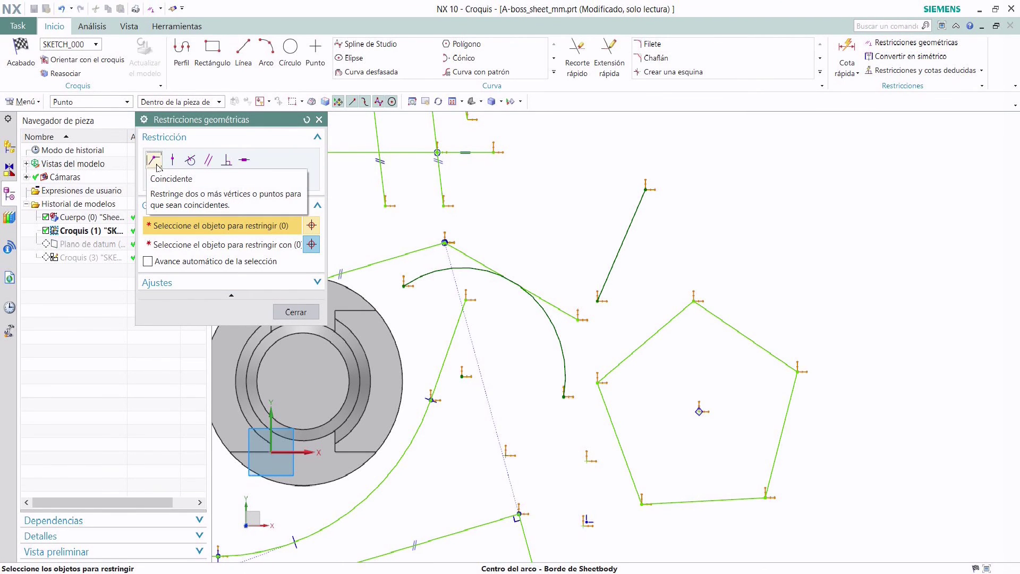
{"action": "left_click", "coordinate": [600, 305]}
{"action": "middle_click", "coordinate": [491, 312]}
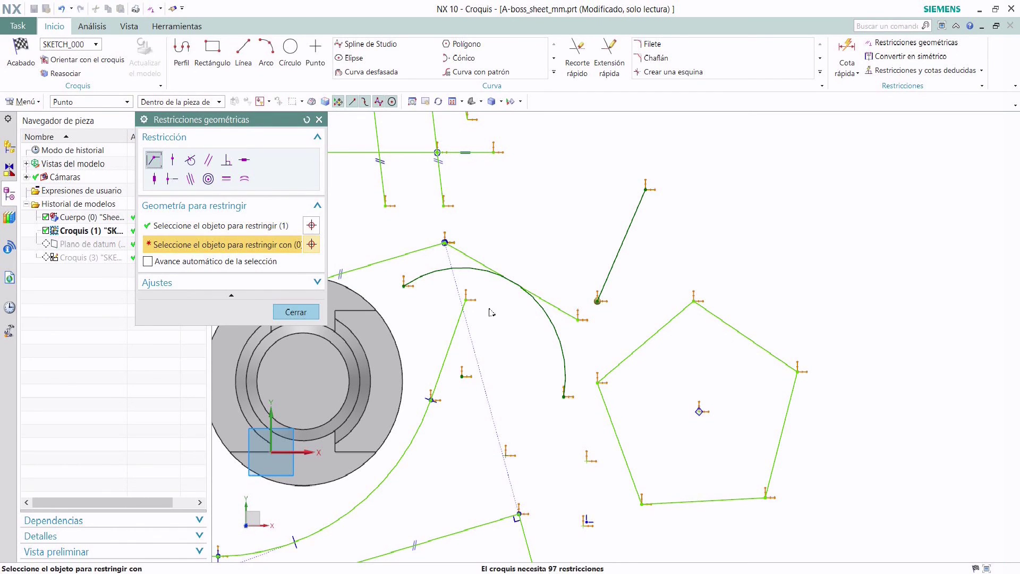
{"action": "left_click", "coordinate": [583, 322]}
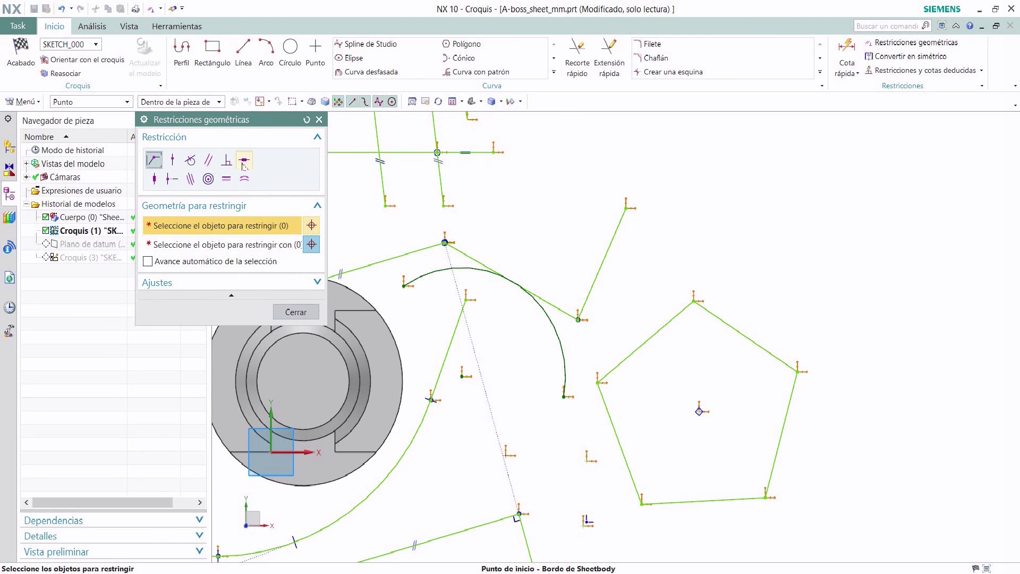
{"action": "left_click", "coordinate": [154, 178]}
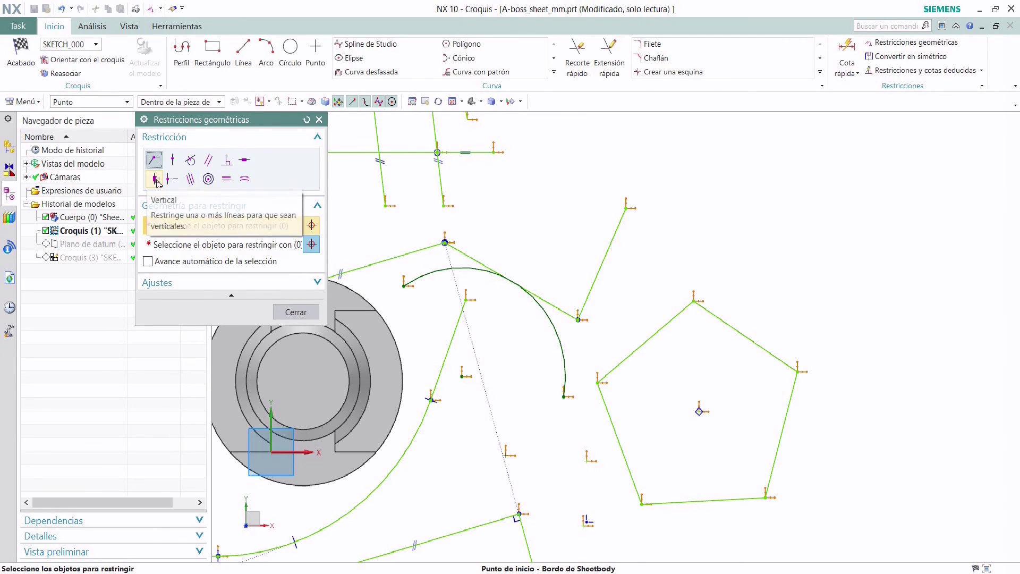
{"action": "left_click", "coordinate": [621, 231]}
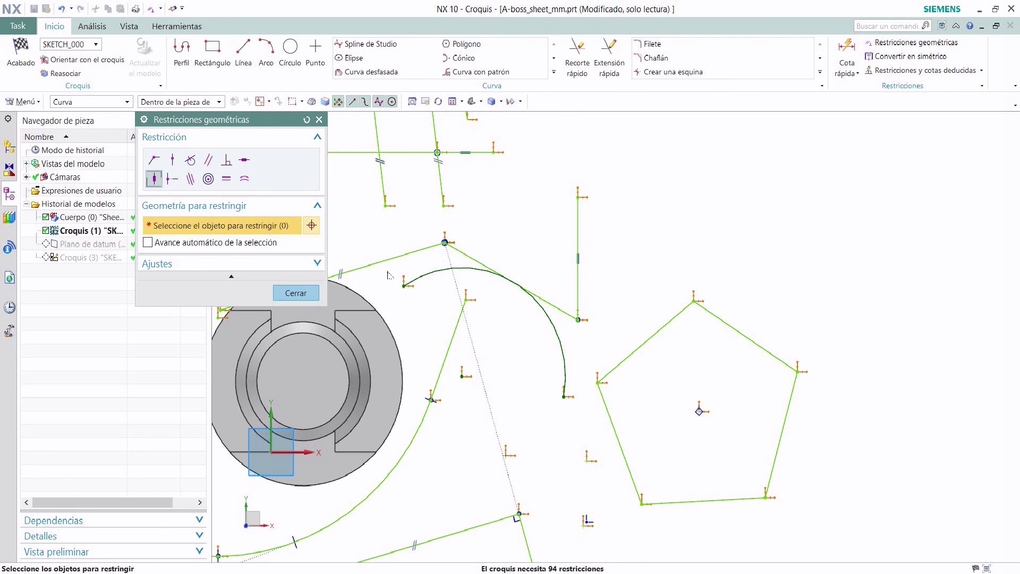
{"action": "left_click", "coordinate": [173, 161]}
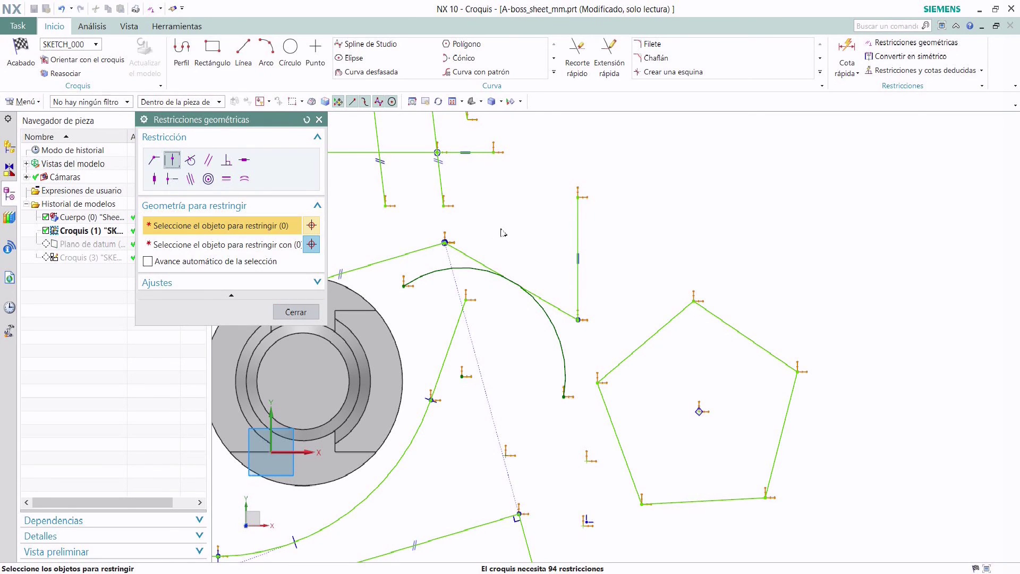
{"action": "left_click", "coordinate": [581, 201]}
{"action": "left_click", "coordinate": [666, 333]}
{"action": "key", "text": "Escape"}
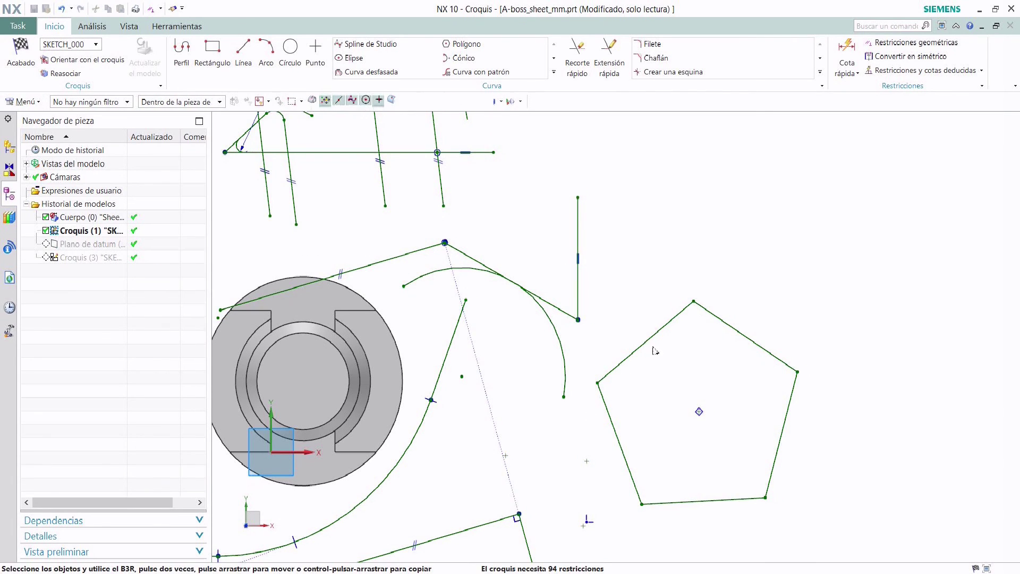
Sketch a short, slightly inclined line ending just above the pentagon's upper-left edge.
{"action": "left_click", "coordinate": [243, 53]}
{"action": "left_click", "coordinate": [639, 237]}
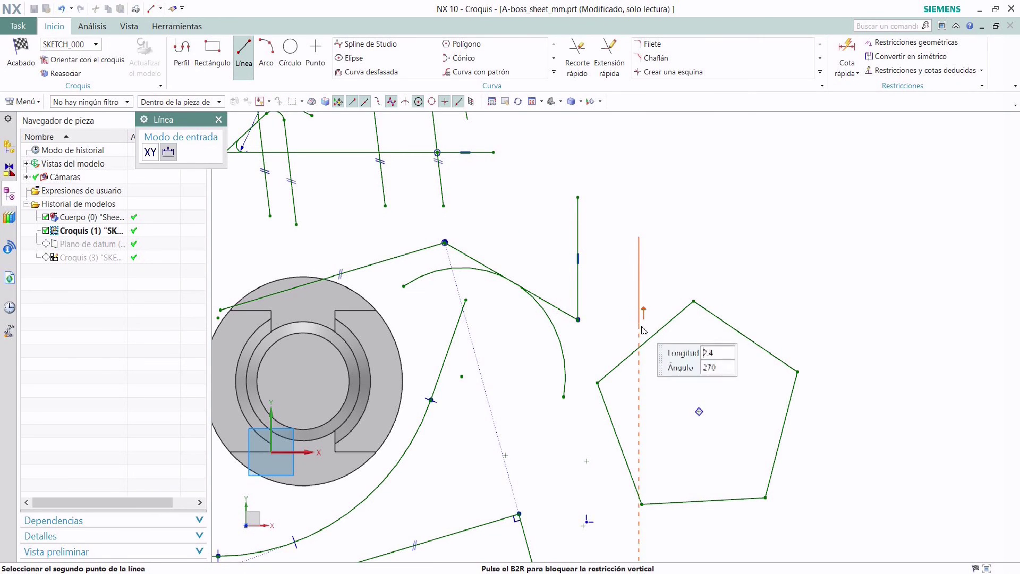
{"action": "left_click", "coordinate": [655, 317]}
{"action": "key", "text": "Escape"}
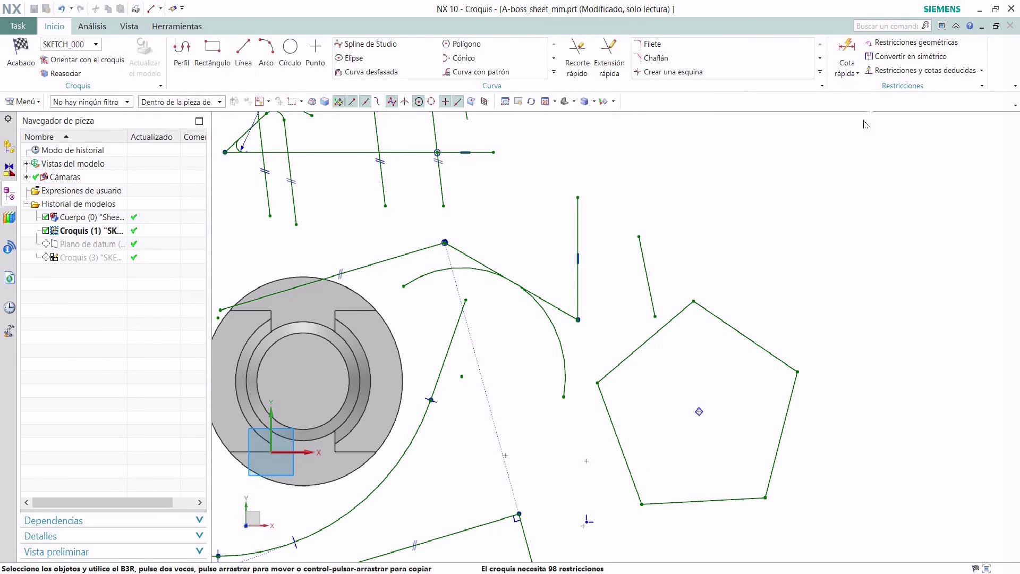
Constrain the short line's lower endpoint to lie on the pentagon's upper-left edge with Point on Curve.
{"action": "left_click", "coordinate": [911, 42]}
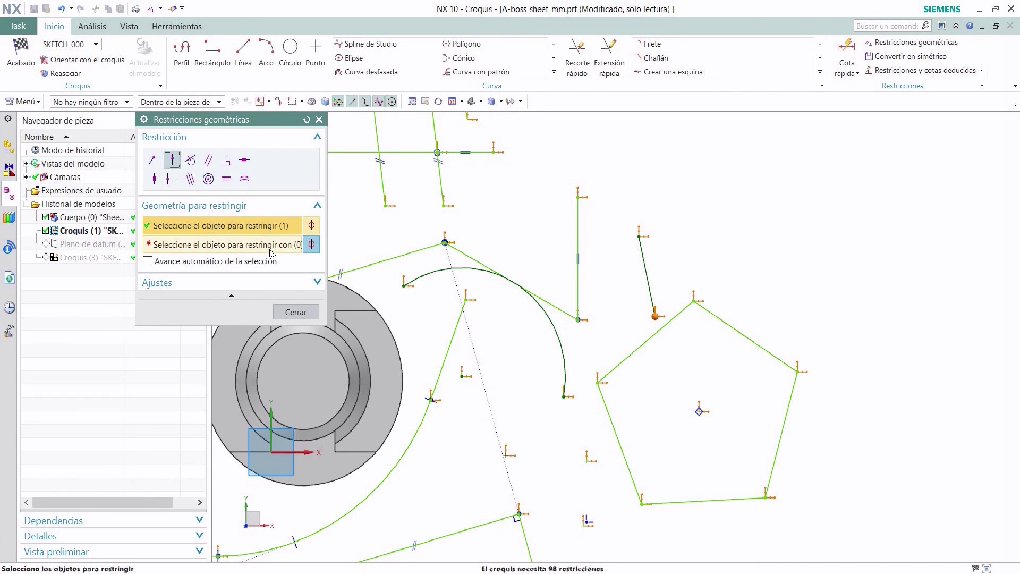
{"action": "left_click", "coordinate": [657, 318]}
{"action": "left_click", "coordinate": [634, 363]}
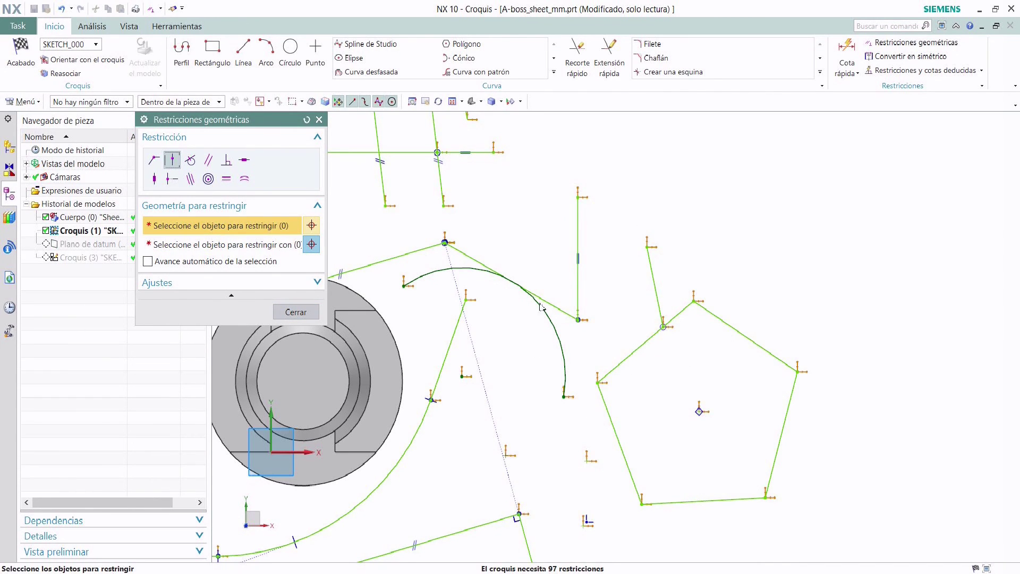
Add a Tangent constraint between the arc beside the pentagon and the slanted line that touches it.
{"action": "left_click", "coordinate": [190, 160]}
{"action": "left_click", "coordinate": [562, 336]}
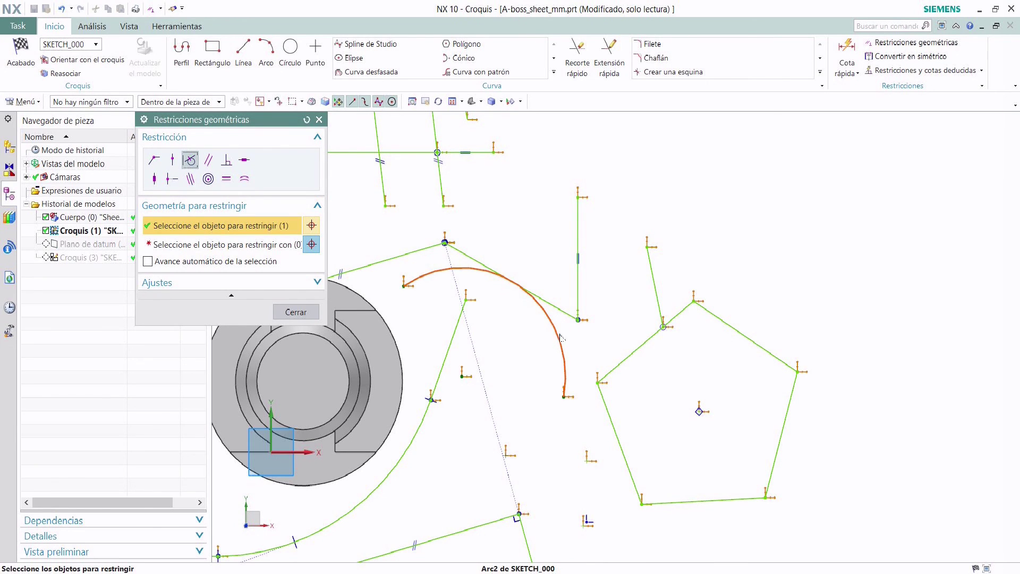
{"action": "left_click", "coordinate": [265, 249]}
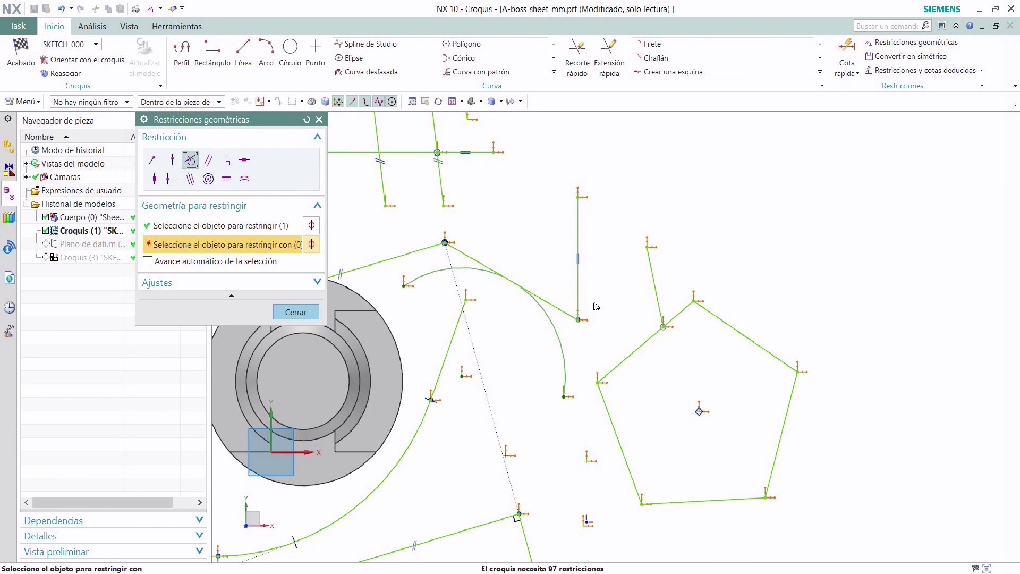
{"action": "left_click", "coordinate": [565, 311]}
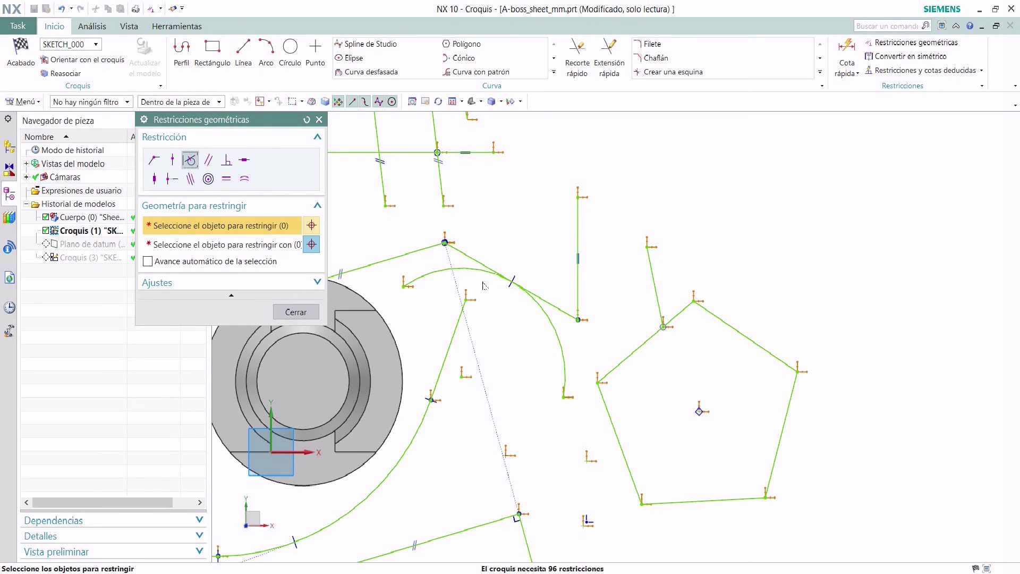
Add a Parallel constraint between the short line on the pentagon and the pentagon's lower-right edge.
{"action": "left_click", "coordinate": [209, 160]}
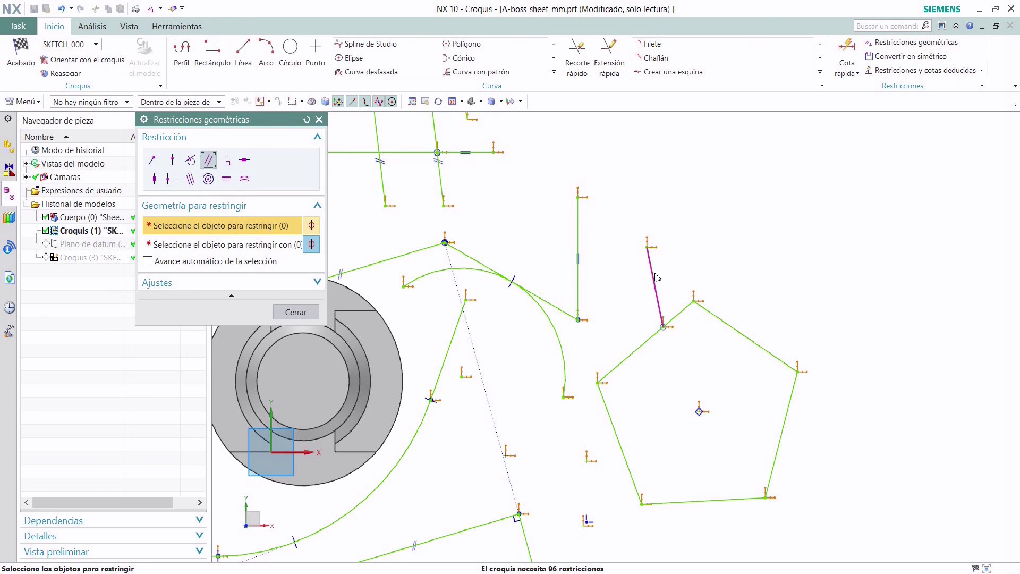
{"action": "left_click", "coordinate": [654, 289]}
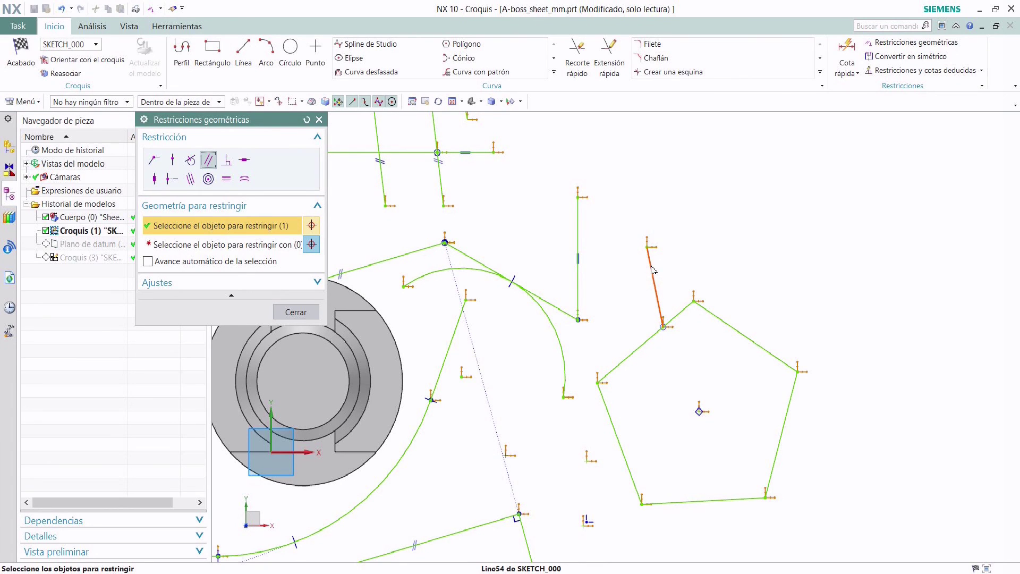
{"action": "left_click", "coordinate": [224, 244]}
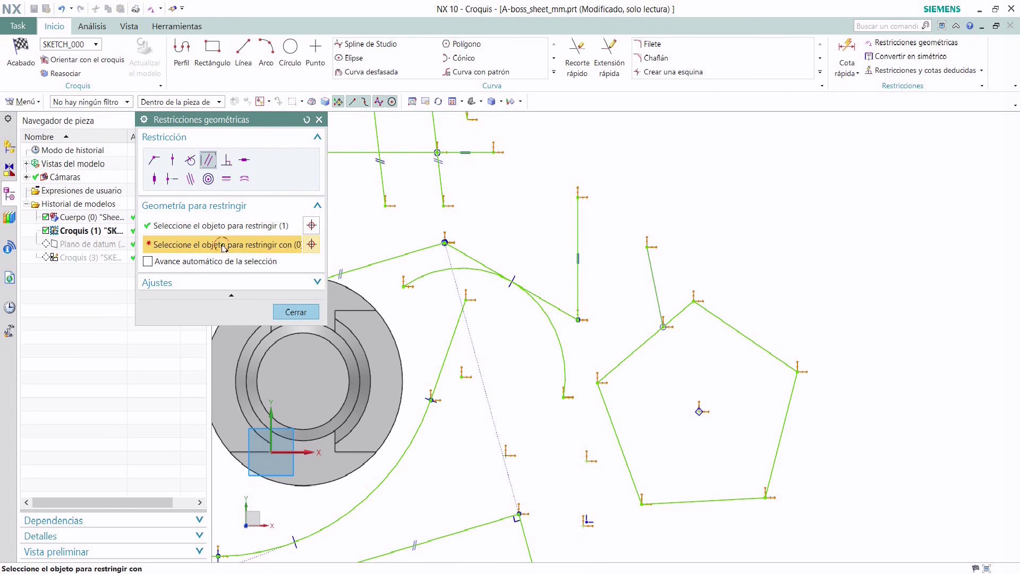
{"action": "left_click", "coordinate": [786, 396]}
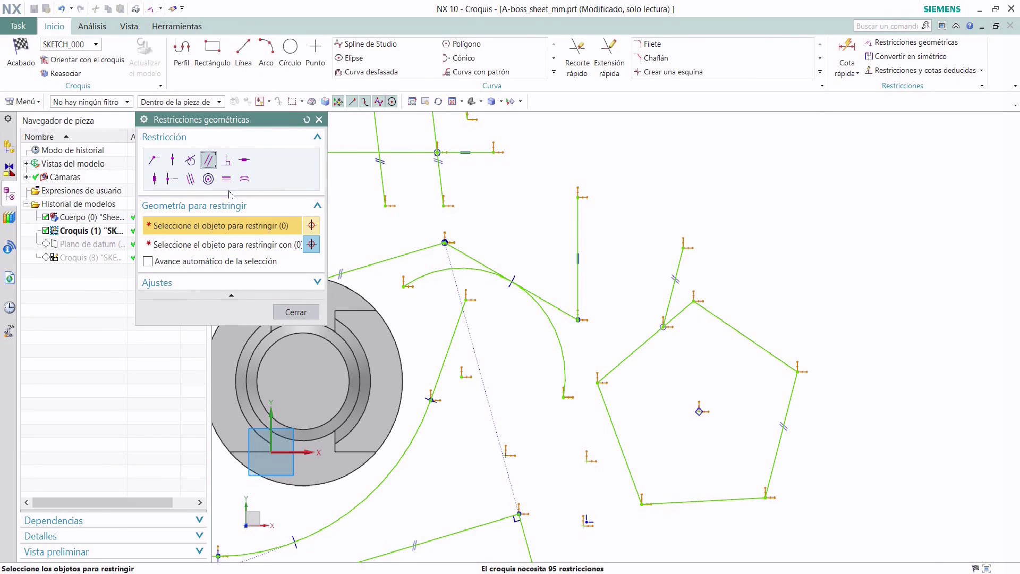
Add a Perpendicular constraint between the inclined line inside the arc and the vertical line beside the pentagon.
{"action": "left_click", "coordinate": [228, 161]}
{"action": "left_click", "coordinate": [457, 328]}
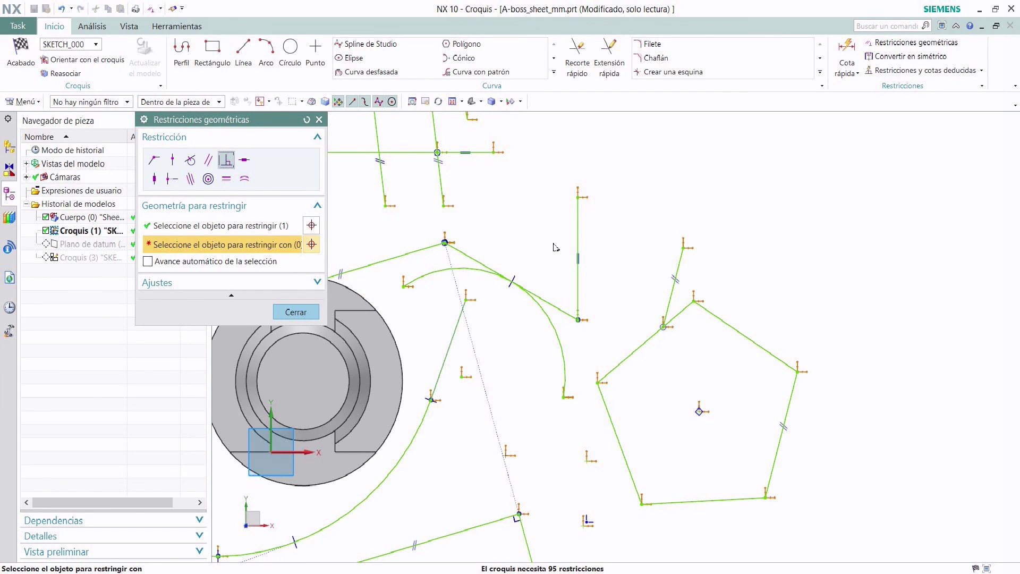
{"action": "left_click", "coordinate": [578, 234]}
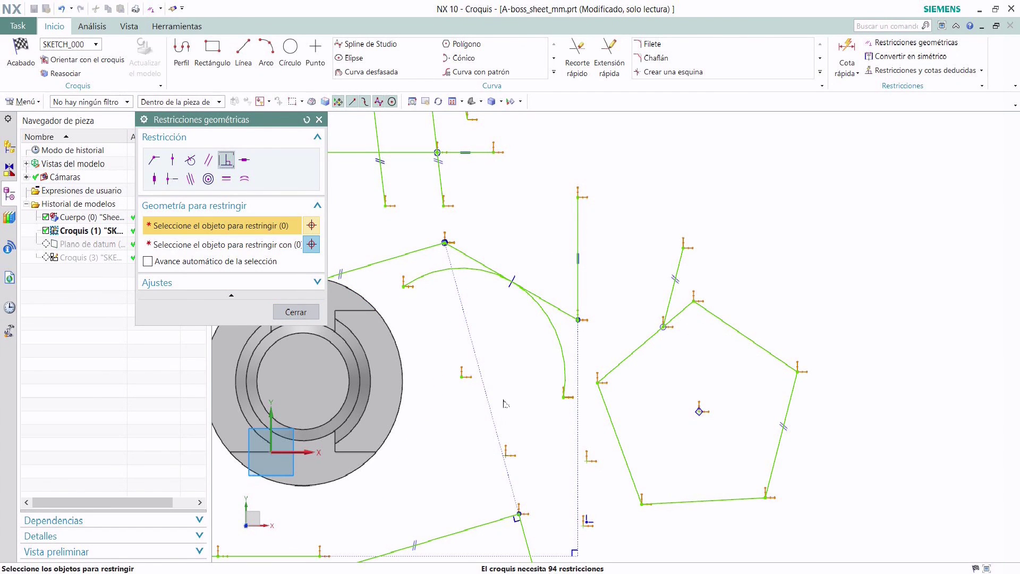
Draw two separate inclined lines beyond the pentagon's upper-right side, one rising and a shorter one falling above it.
{"action": "scroll", "coordinate": [505, 404], "scroll_direction": "down", "scroll_amount": 3}
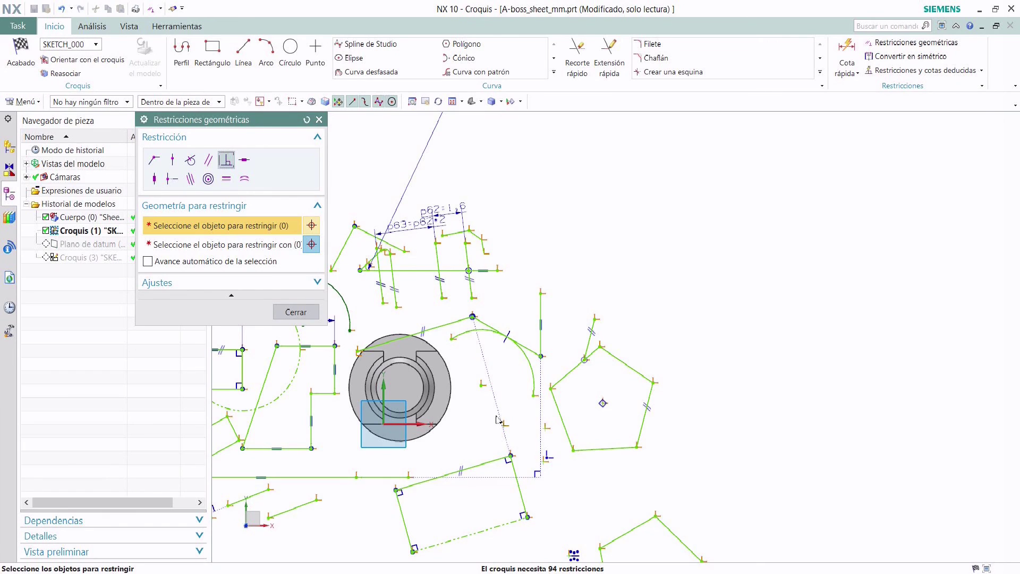
{"action": "scroll", "coordinate": [498, 420], "scroll_direction": "up", "scroll_amount": 2}
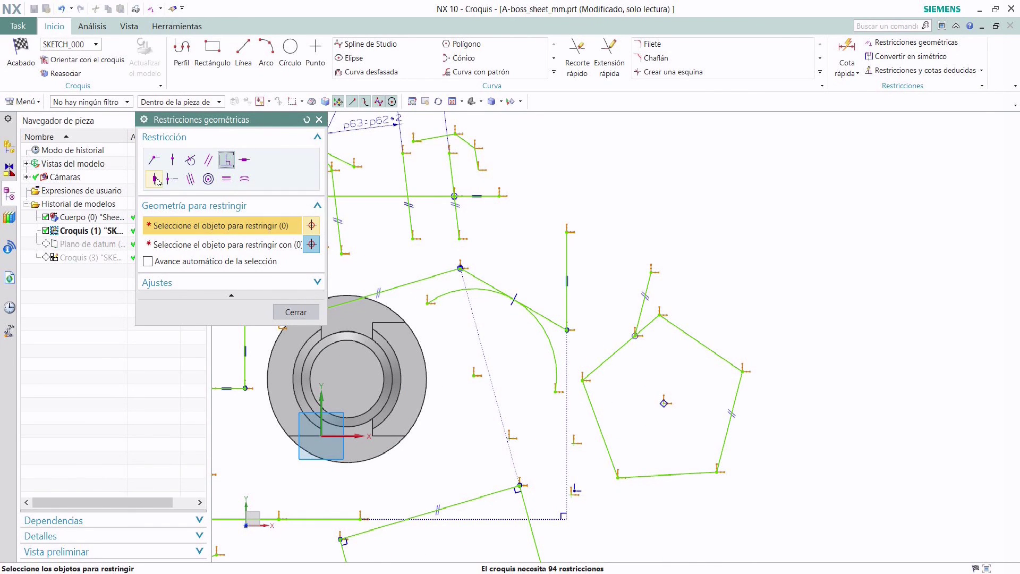
{"action": "key", "text": "Escape"}
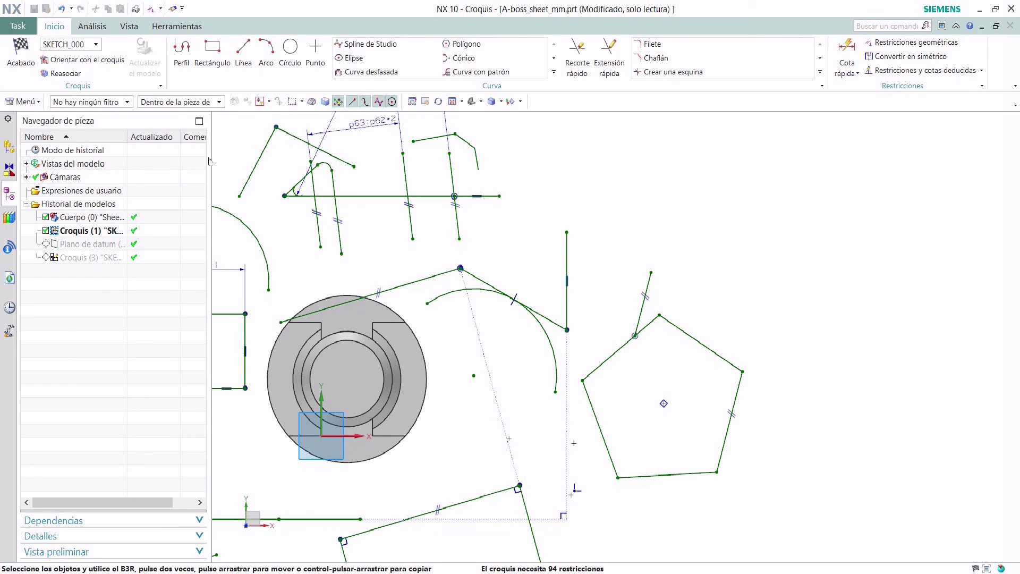
{"action": "left_click", "coordinate": [243, 50]}
{"action": "left_click", "coordinate": [775, 320]}
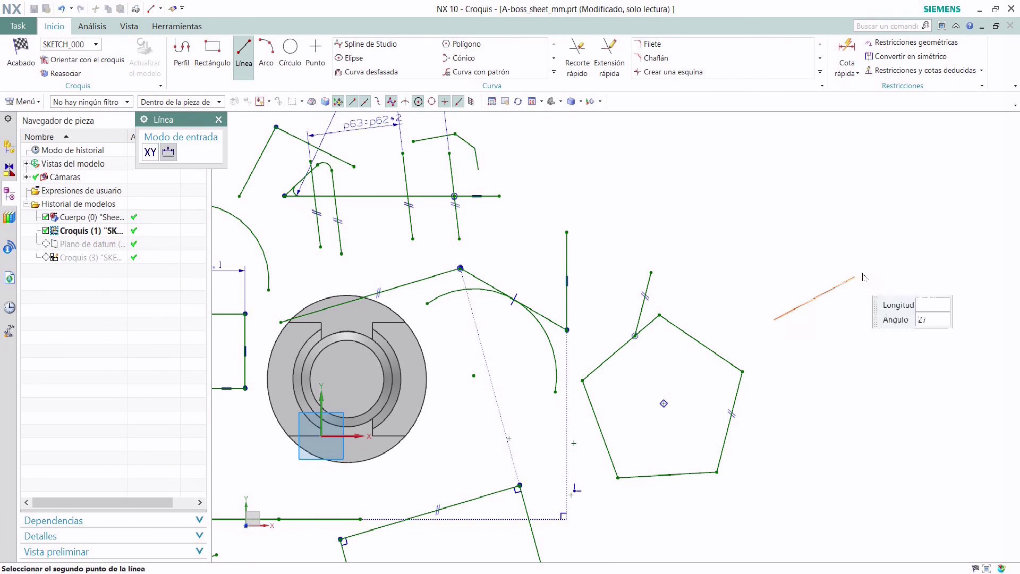
{"action": "left_click", "coordinate": [899, 244]}
{"action": "left_click", "coordinate": [735, 216]}
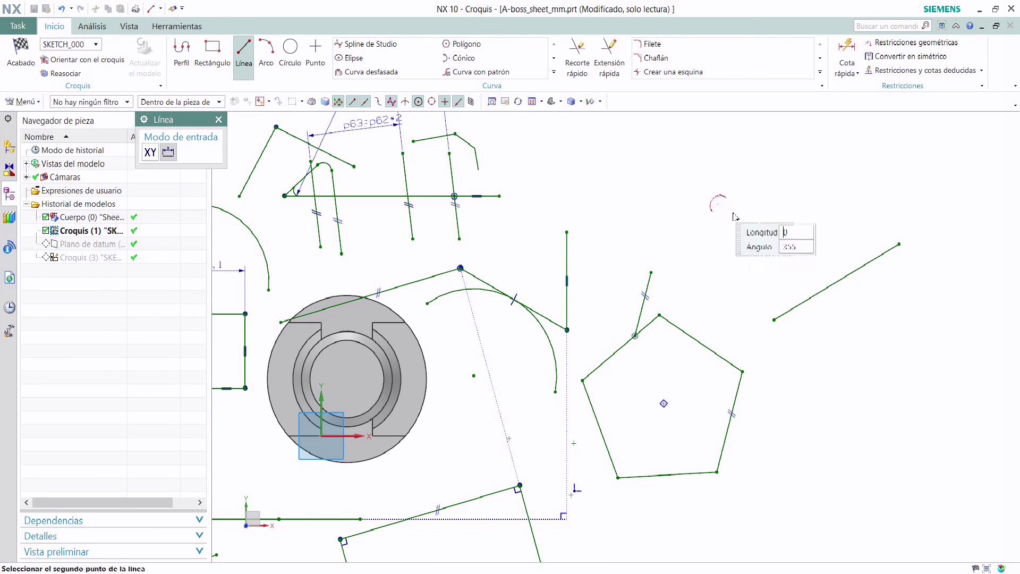
{"action": "left_click", "coordinate": [823, 244]}
{"action": "key", "text": "Escape"}
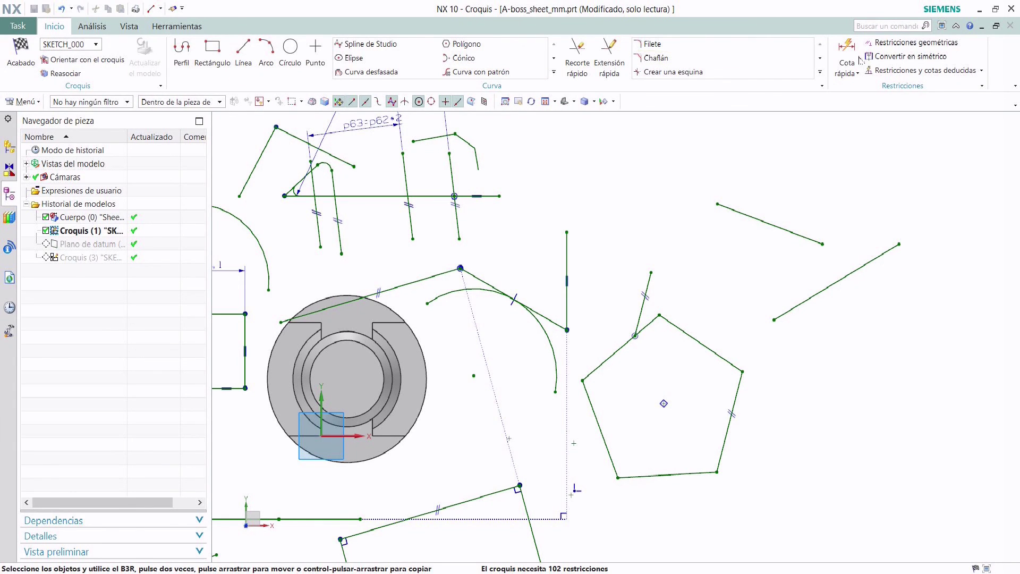
Add a Midpoint constraint aligning the falling line's lower endpoint with the midpoint of the rising line below it.
{"action": "left_click", "coordinate": [898, 43]}
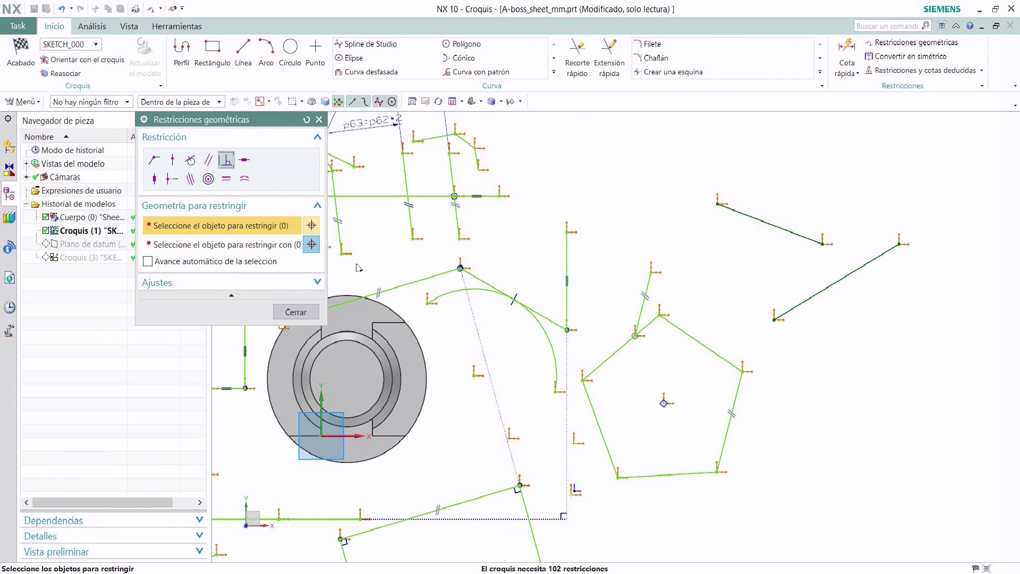
{"action": "left_click", "coordinate": [172, 181]}
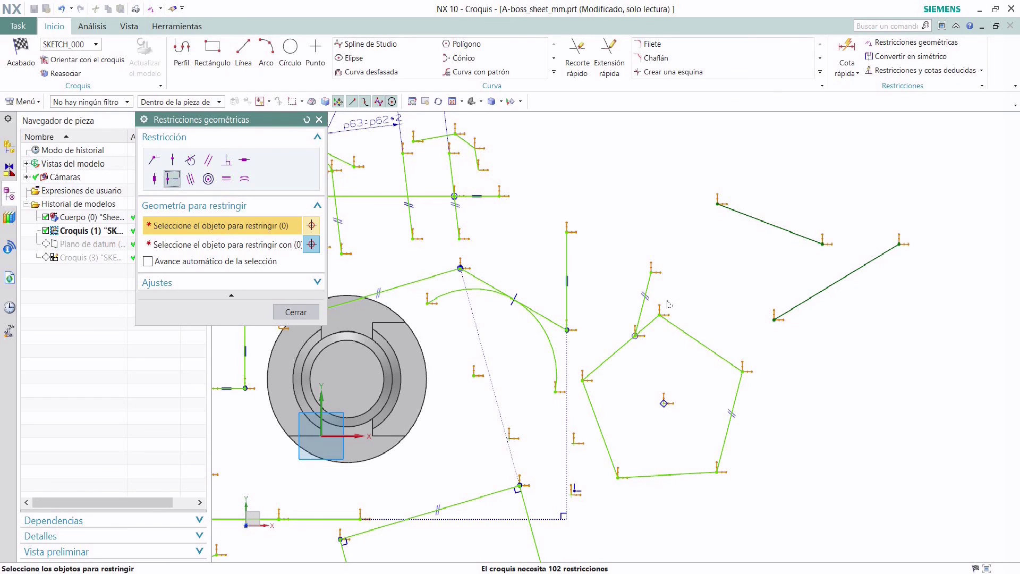
{"action": "left_click", "coordinate": [824, 245]}
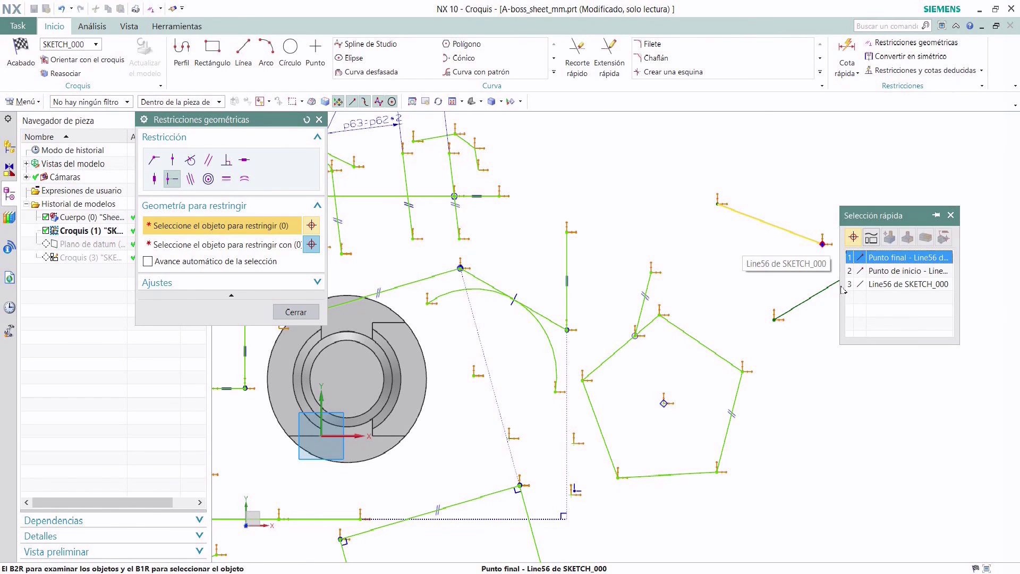
{"action": "left_click", "coordinate": [903, 258]}
{"action": "left_click", "coordinate": [261, 245]}
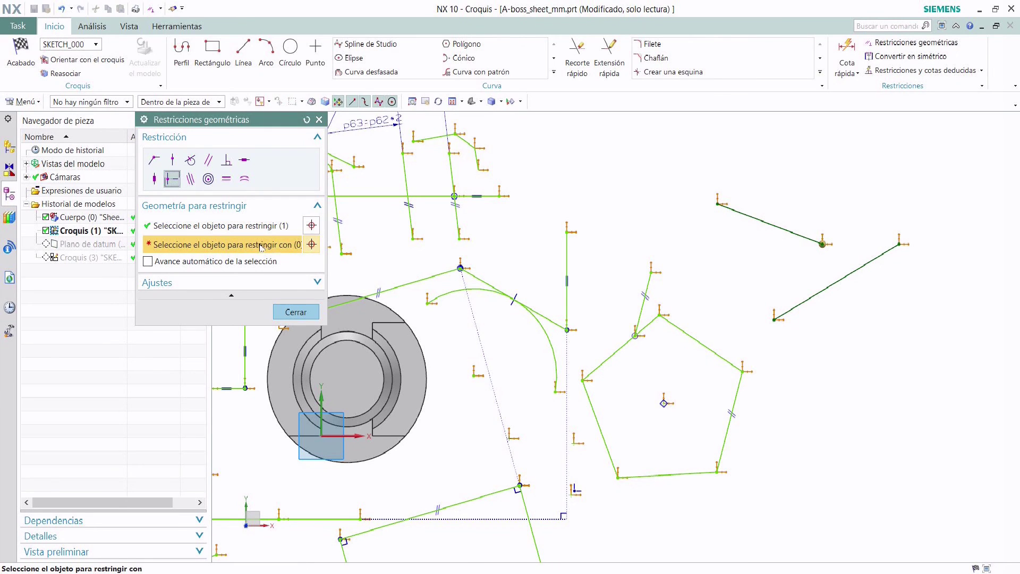
{"action": "left_click", "coordinate": [842, 283]}
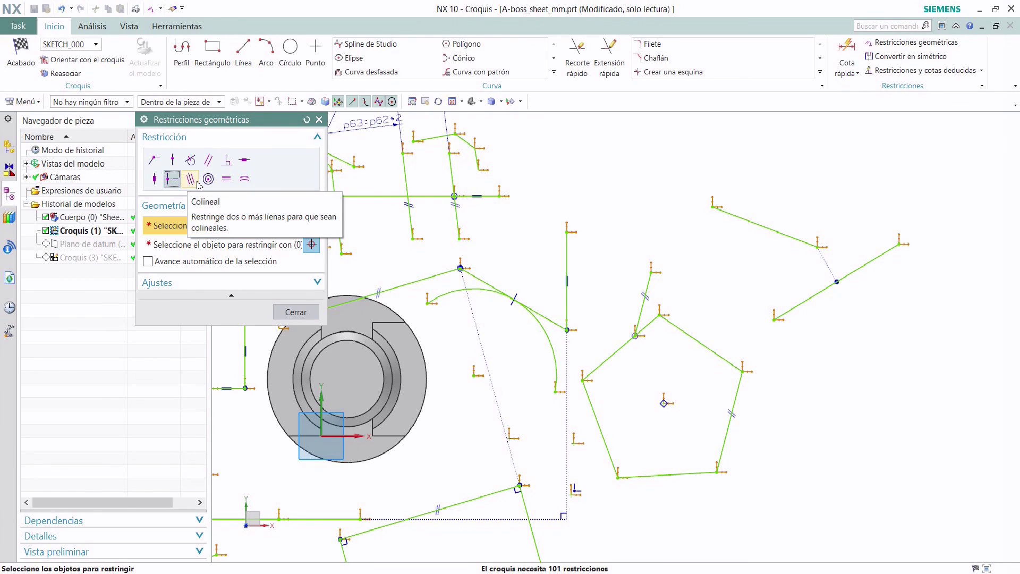
{"action": "key", "text": "Escape"}
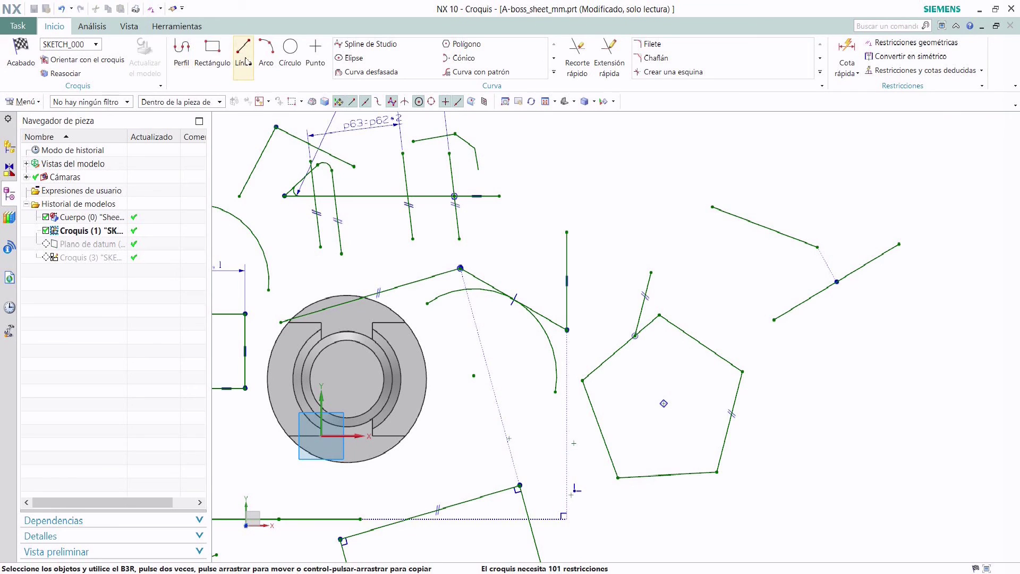
Draw two more separate rising lines at different angles in the empty area beyond the pentagon's lower-right side.
{"action": "left_click", "coordinate": [244, 53]}
{"action": "left_click", "coordinate": [786, 489]}
{"action": "left_click", "coordinate": [904, 412]}
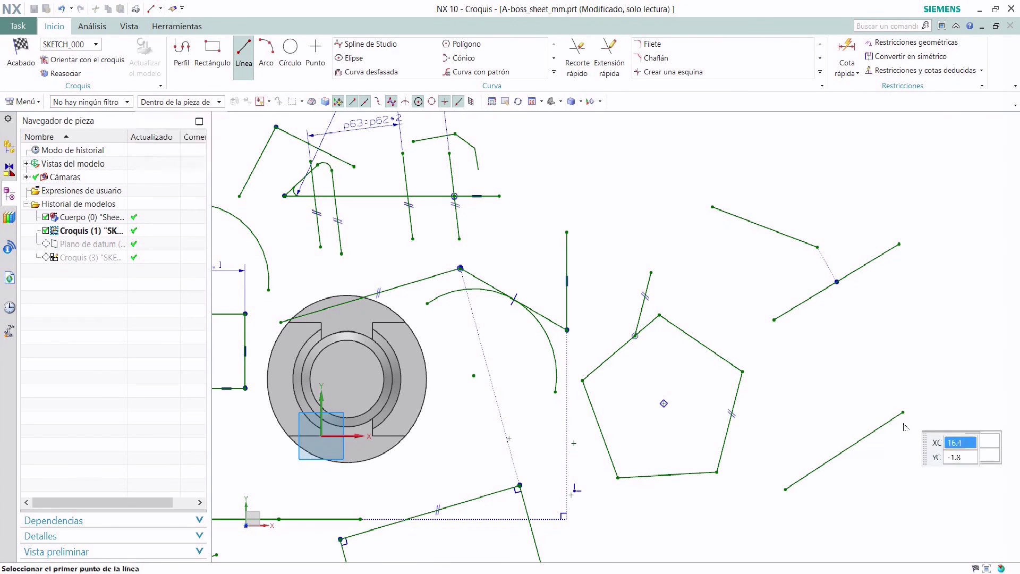
{"action": "scroll", "coordinate": [894, 462], "scroll_direction": "right", "scroll_amount": 5}
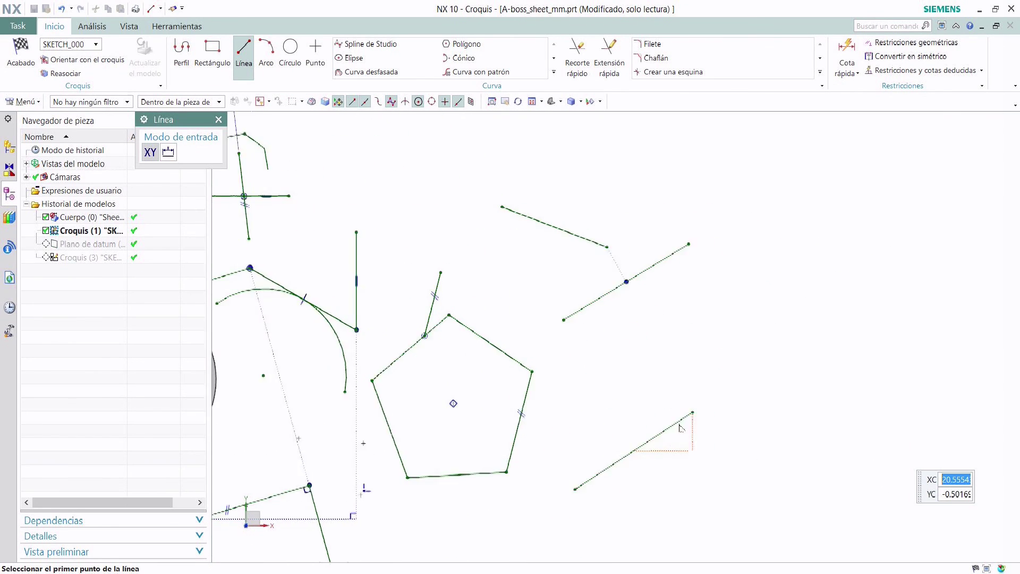
{"action": "left_click", "coordinate": [769, 397]}
{"action": "left_click", "coordinate": [901, 358]}
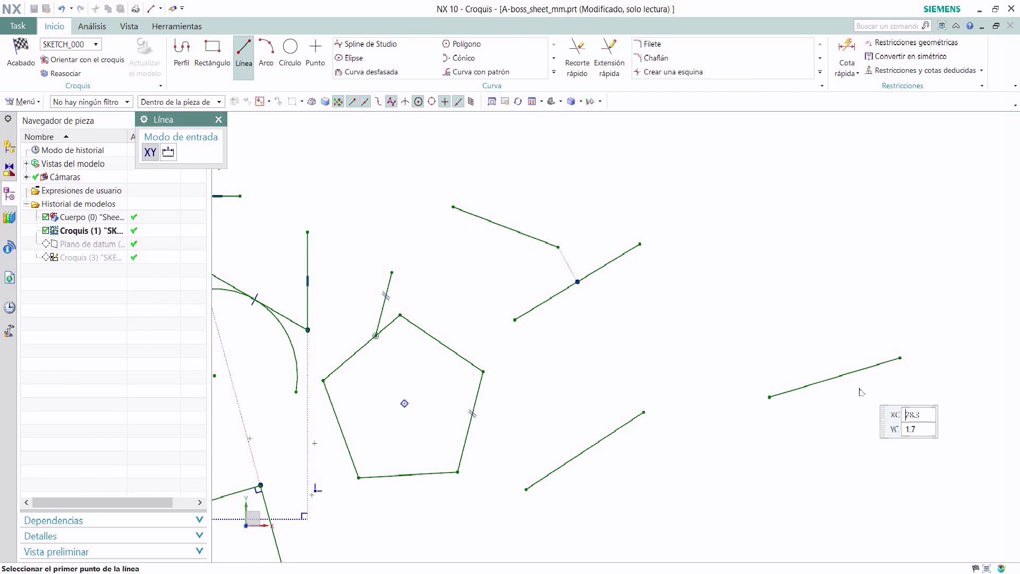
{"action": "key", "text": "Escape"}
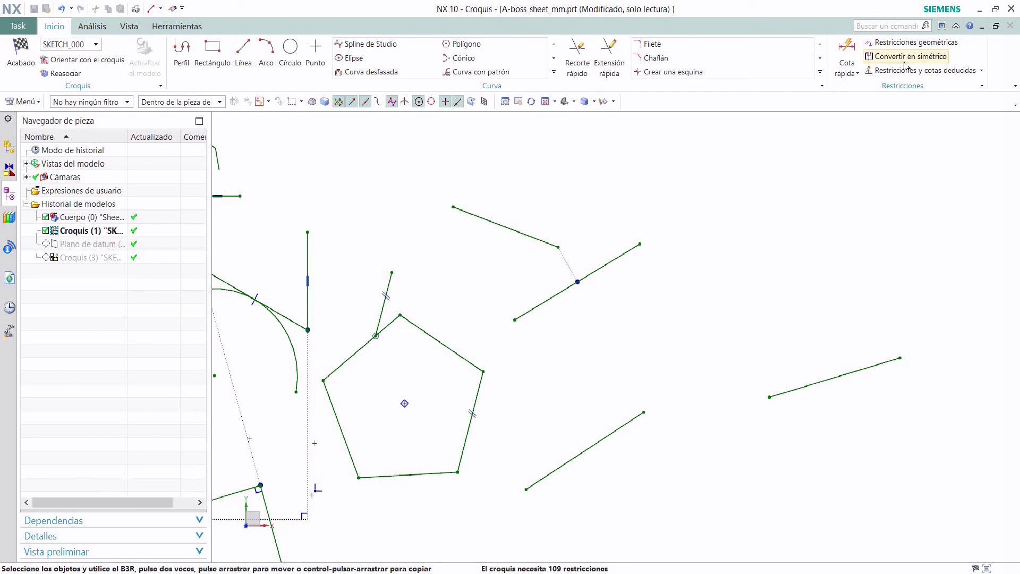
Add a Collinear constraint between the two new rising lines beyond the pentagon's lower-right side.
{"action": "left_click", "coordinate": [915, 43]}
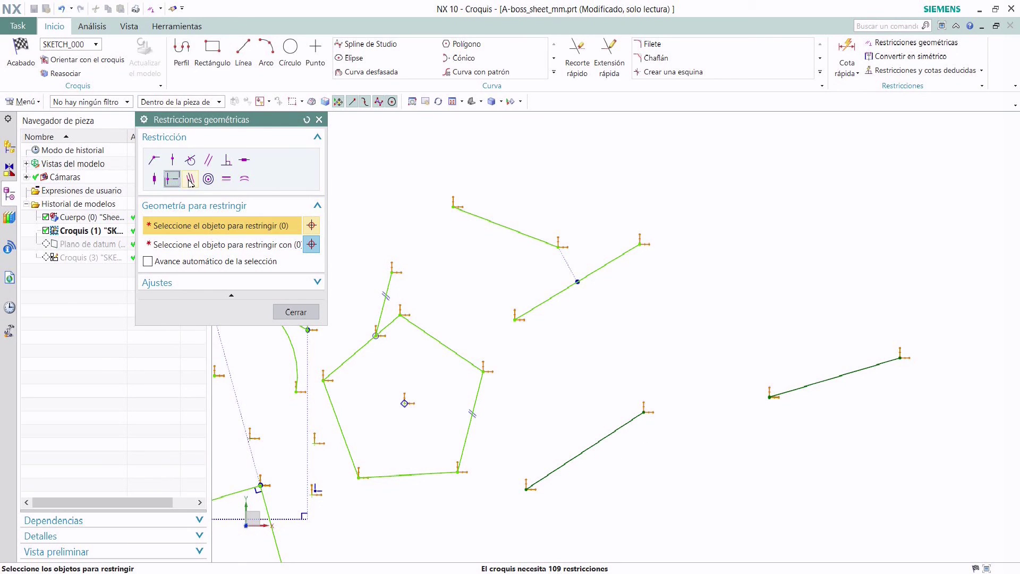
{"action": "left_click", "coordinate": [616, 435]}
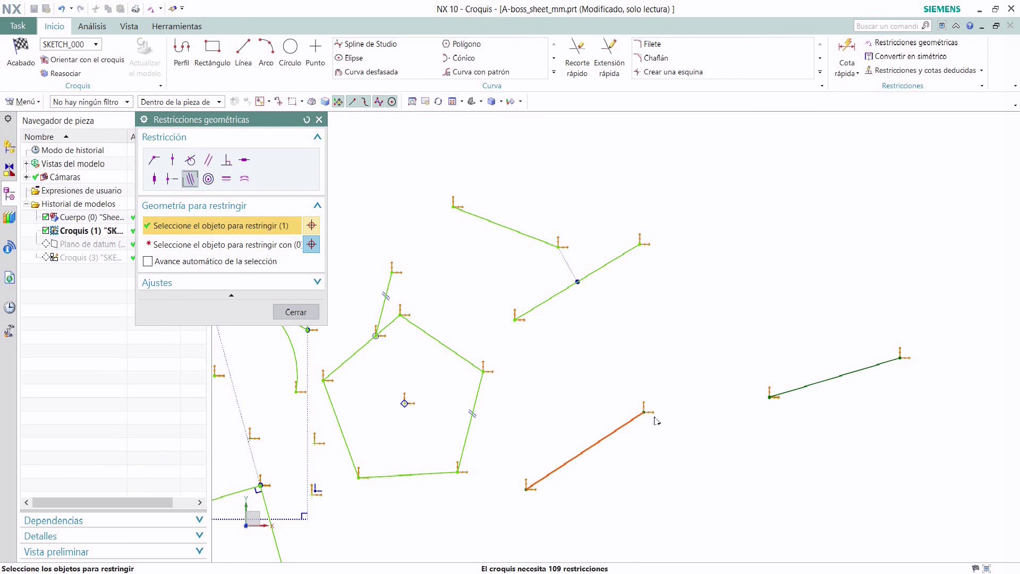
{"action": "left_click", "coordinate": [258, 247]}
{"action": "left_click", "coordinate": [824, 384]}
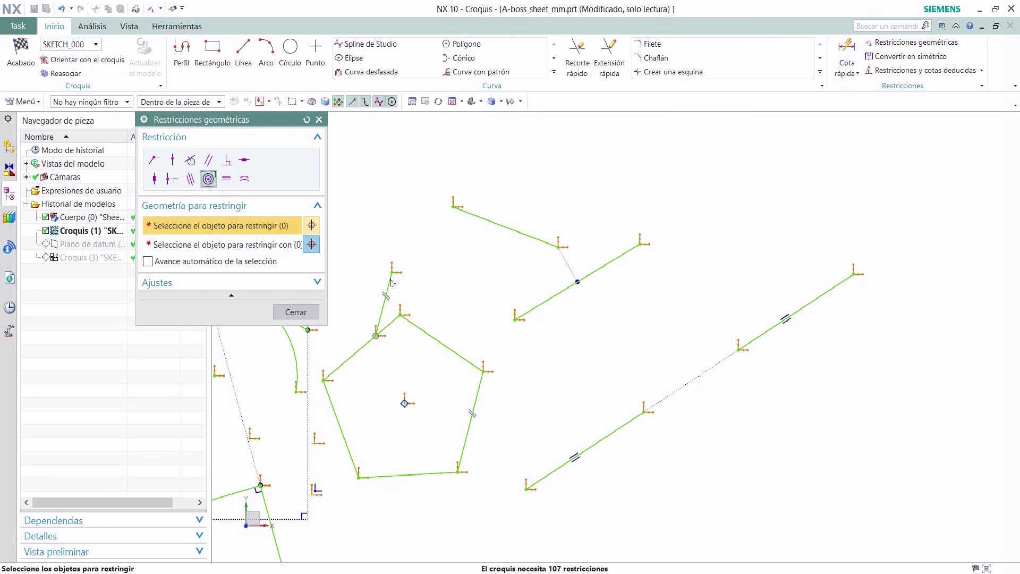
{"action": "key", "text": "Escape"}
Draw a small circle above the collinear lines and a much larger separate circle beside it.
{"action": "left_click", "coordinate": [291, 52]}
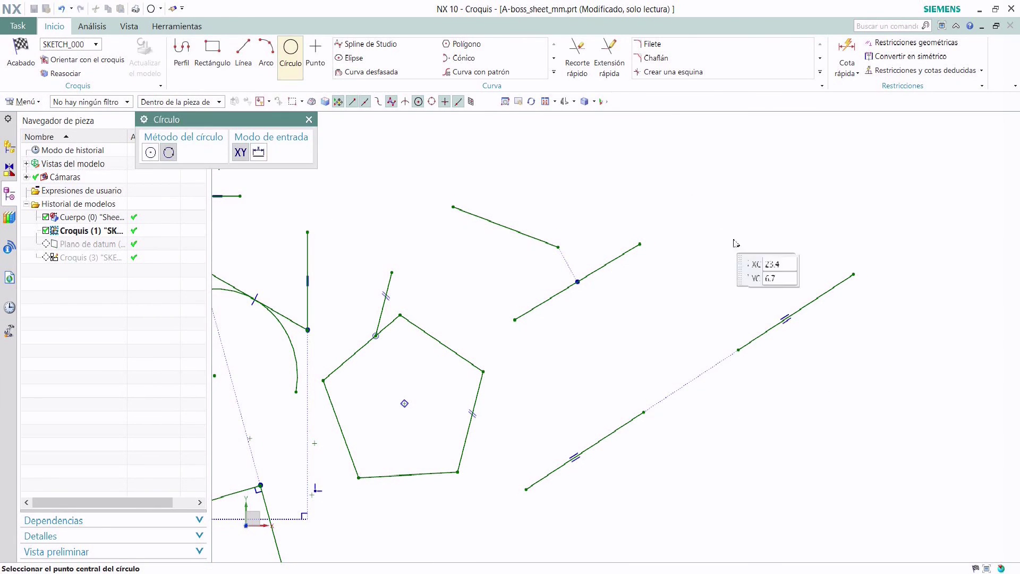
{"action": "left_click", "coordinate": [749, 210]}
{"action": "left_click", "coordinate": [767, 239]}
{"action": "left_click", "coordinate": [830, 219]}
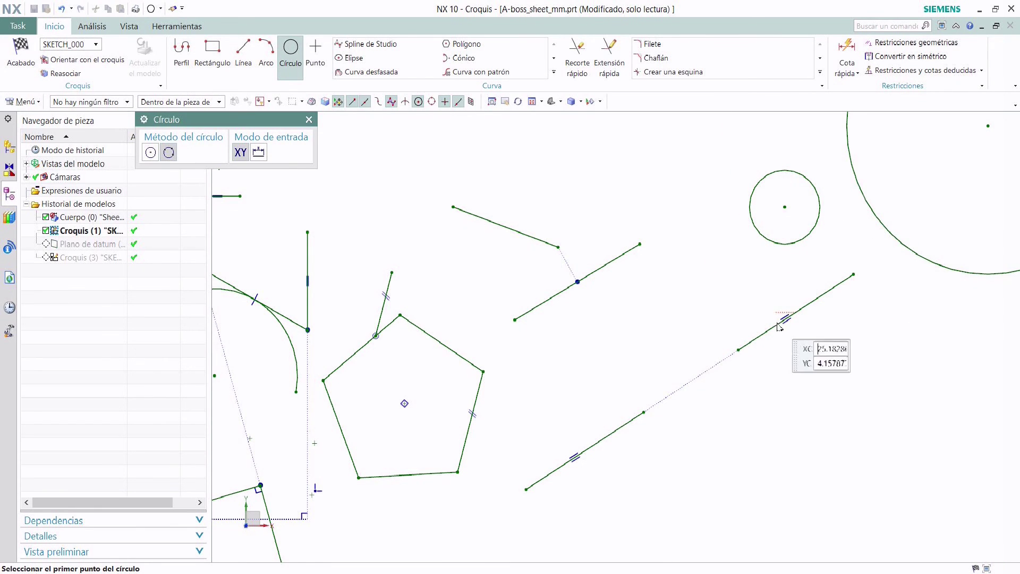
Add a Concentric constraint between the large circle and the small circle.
{"action": "scroll", "coordinate": [791, 329], "scroll_direction": "down", "scroll_amount": 3}
{"action": "scroll", "coordinate": [871, 282], "scroll_direction": "up", "scroll_amount": 1}
{"action": "scroll", "coordinate": [919, 241], "scroll_direction": "up", "scroll_amount": 1}
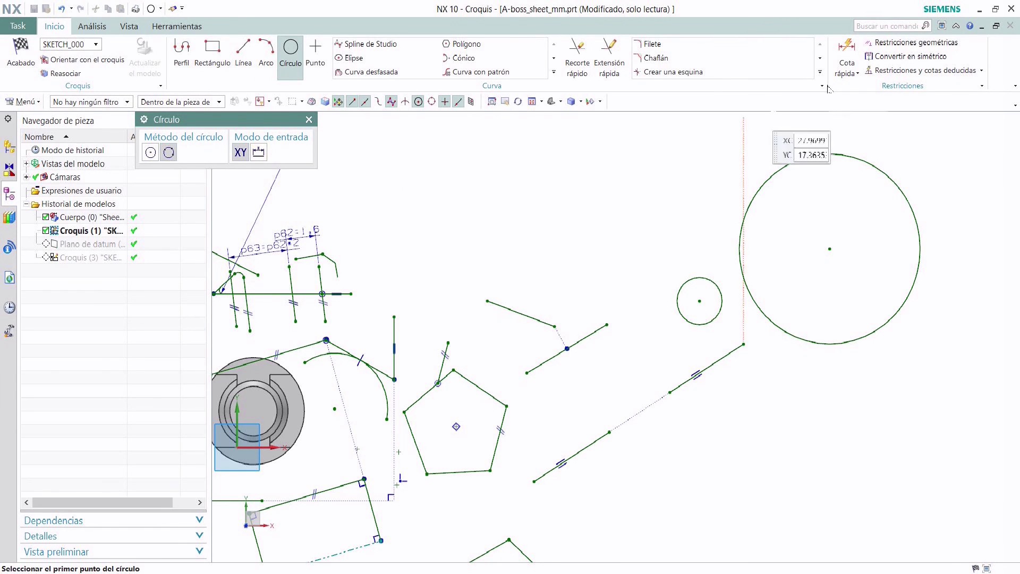
{"action": "left_click", "coordinate": [903, 43]}
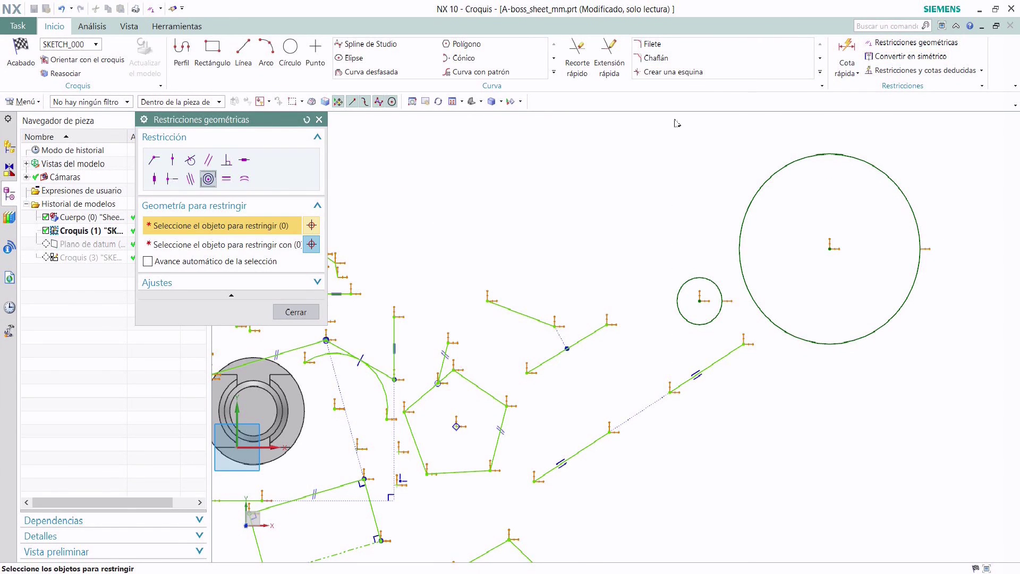
{"action": "left_click", "coordinate": [209, 179]}
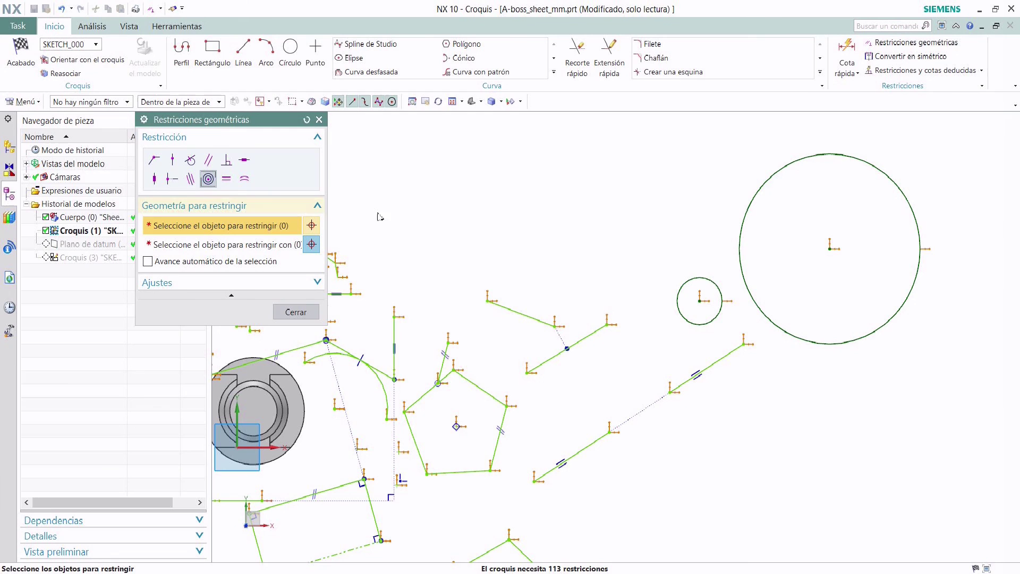
{"action": "left_click", "coordinate": [754, 197]}
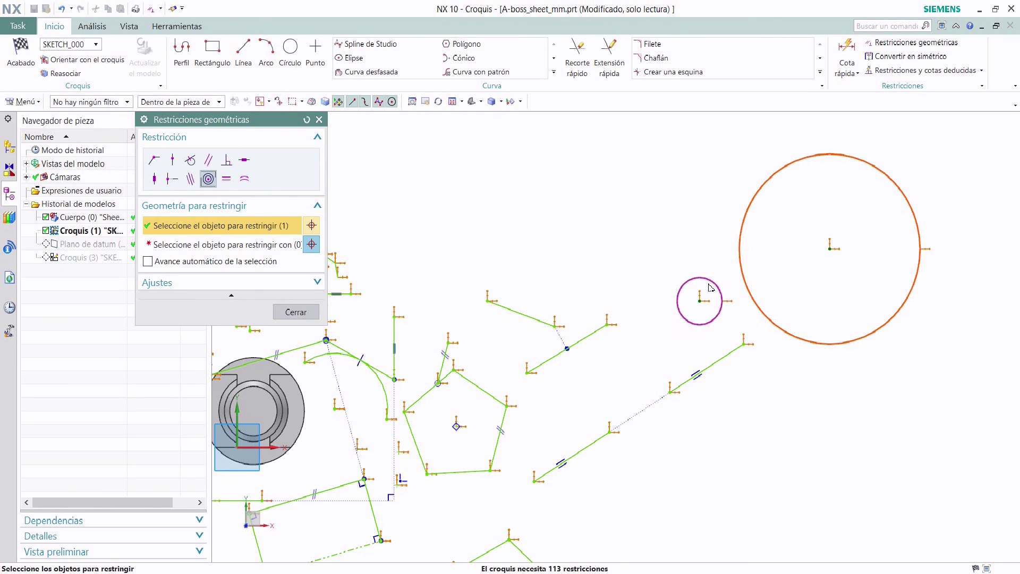
{"action": "left_click", "coordinate": [212, 248]}
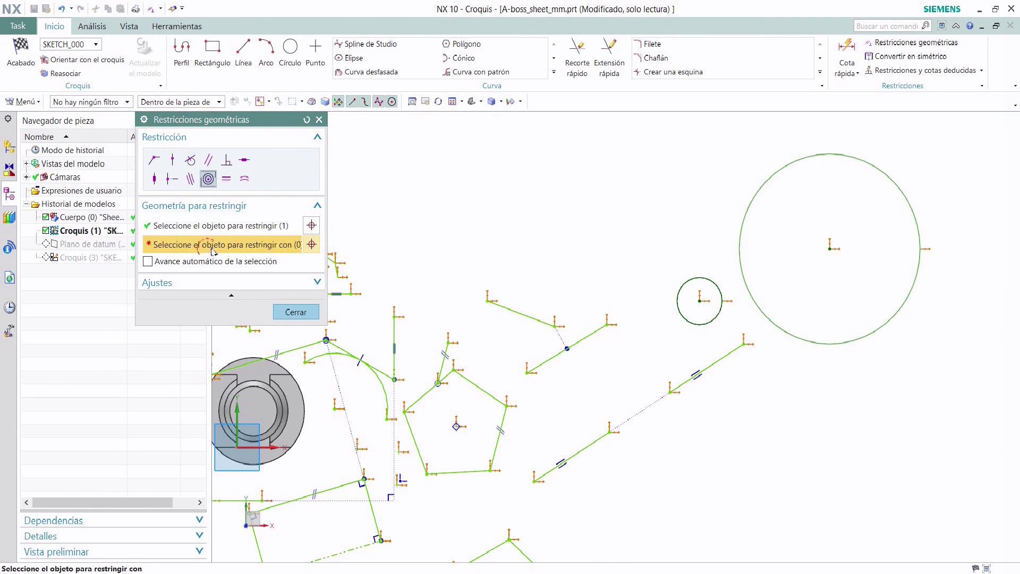
{"action": "left_click", "coordinate": [724, 298]}
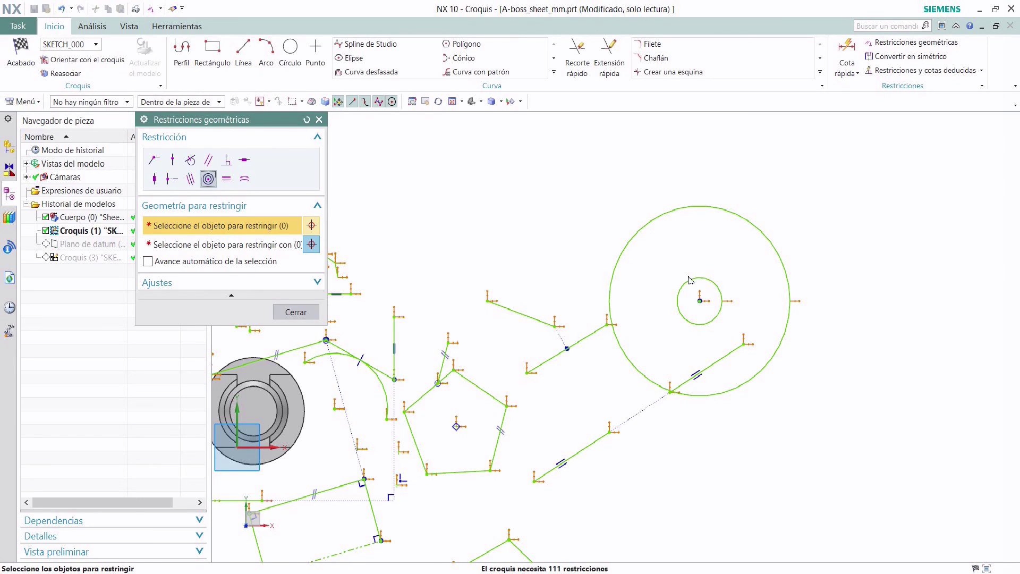
{"action": "key", "text": "Escape"}
Draw a short inclined line above the existing lines and a longer one below it, about 8.5 mm long at about 29°.
{"action": "left_click", "coordinate": [912, 42]}
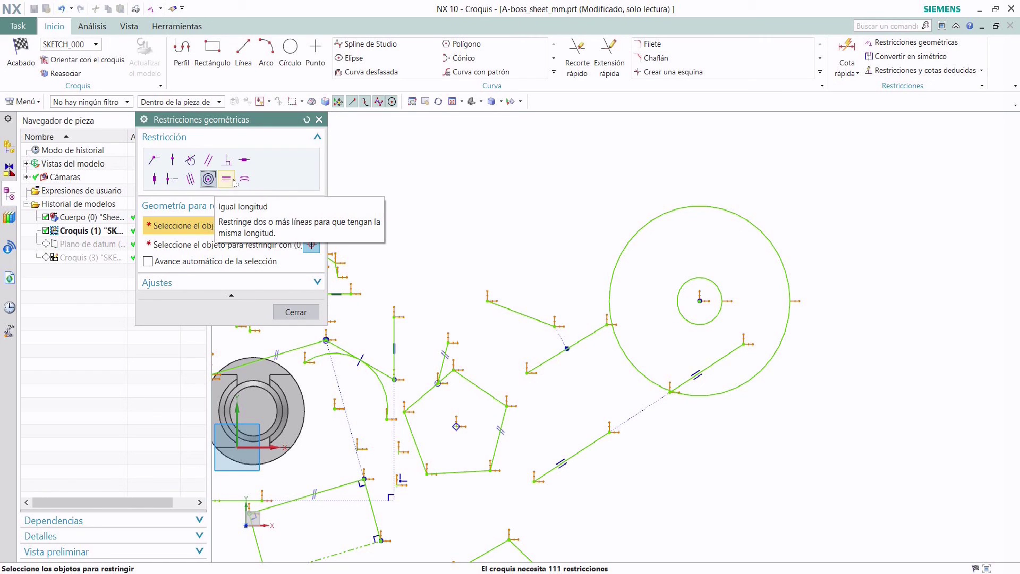
{"action": "left_click", "coordinate": [243, 53]}
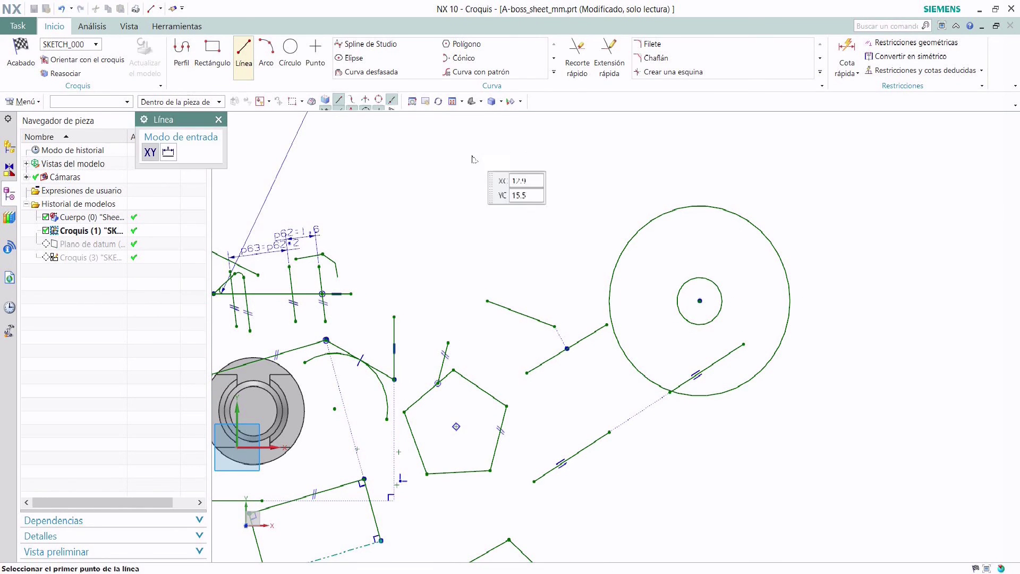
{"action": "left_click", "coordinate": [488, 168]}
{"action": "left_click", "coordinate": [562, 146]}
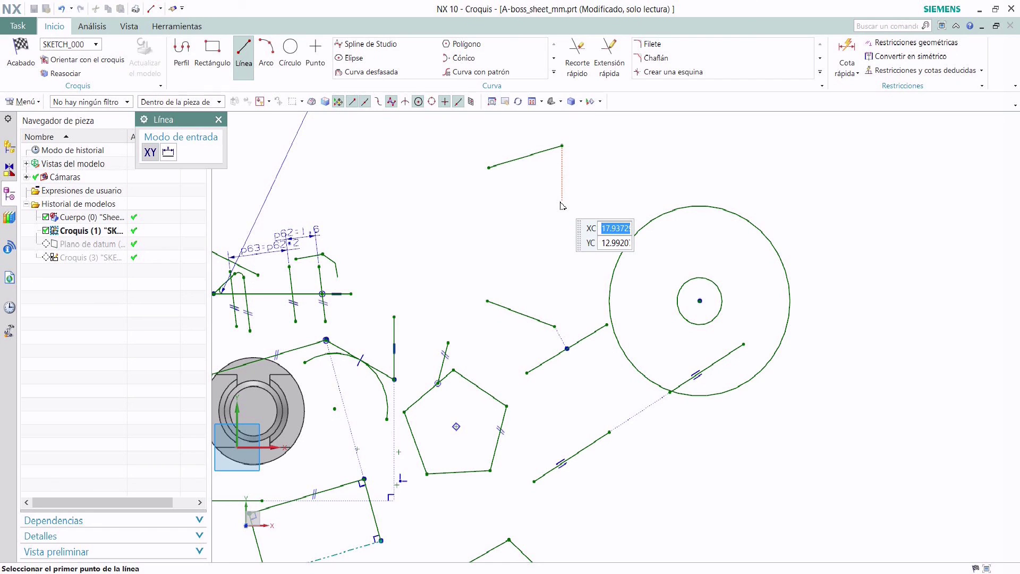
{"action": "left_click", "coordinate": [526, 245]}
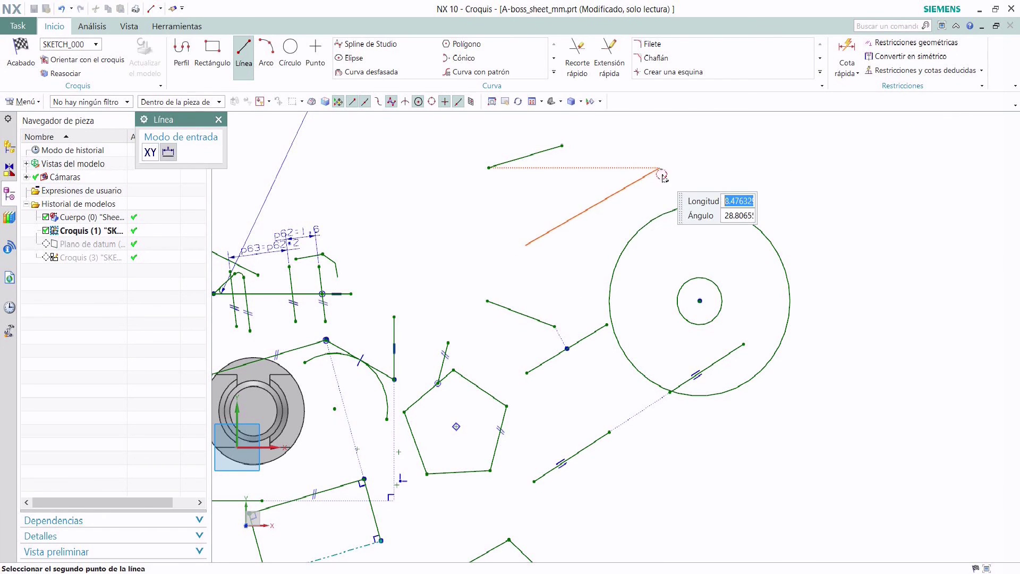
{"action": "left_click", "coordinate": [660, 168]}
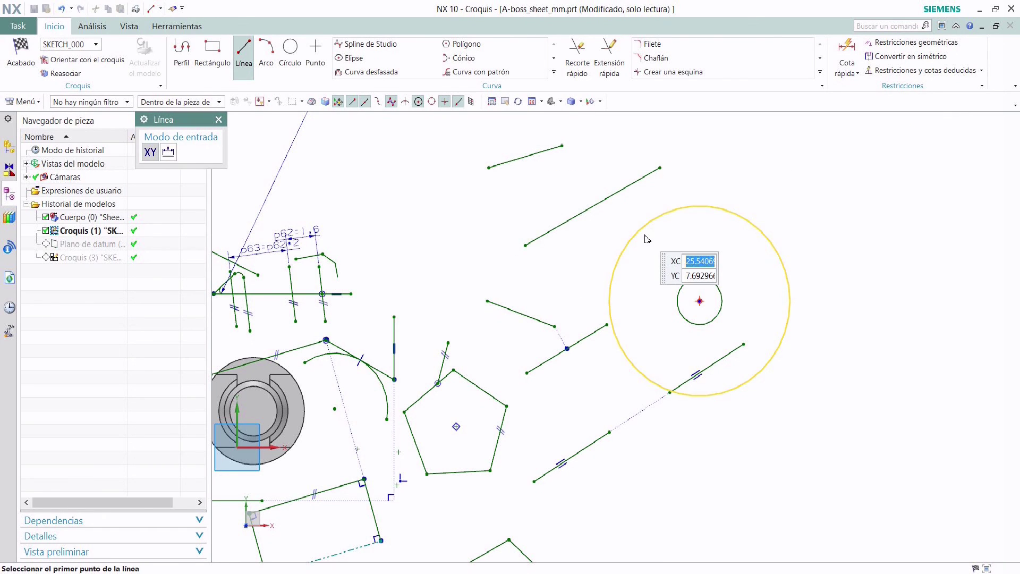
Add an Equal Length constraint between the short inclined line and the longer line below it.
{"action": "left_click", "coordinate": [904, 42]}
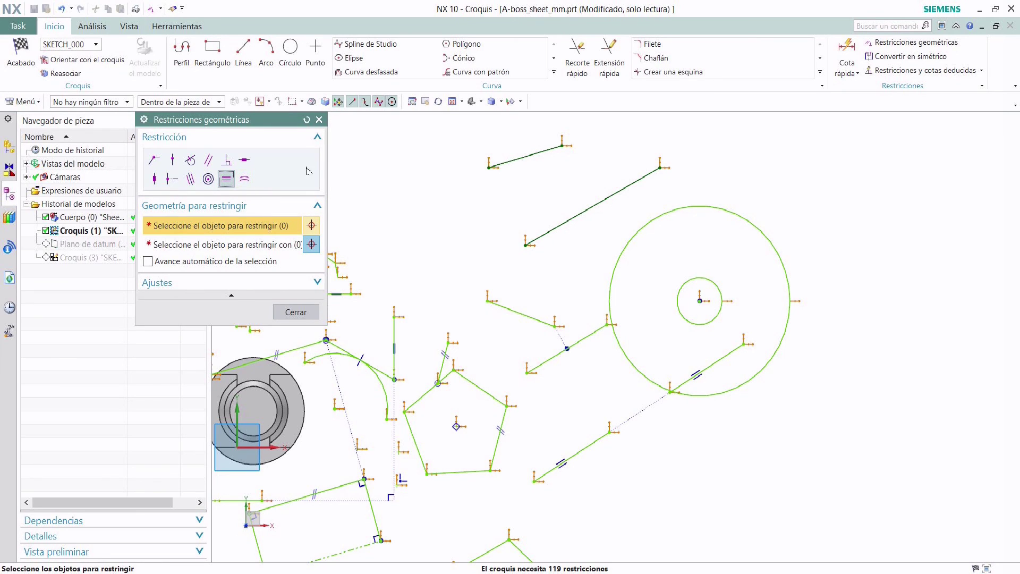
{"action": "left_click", "coordinate": [537, 156]}
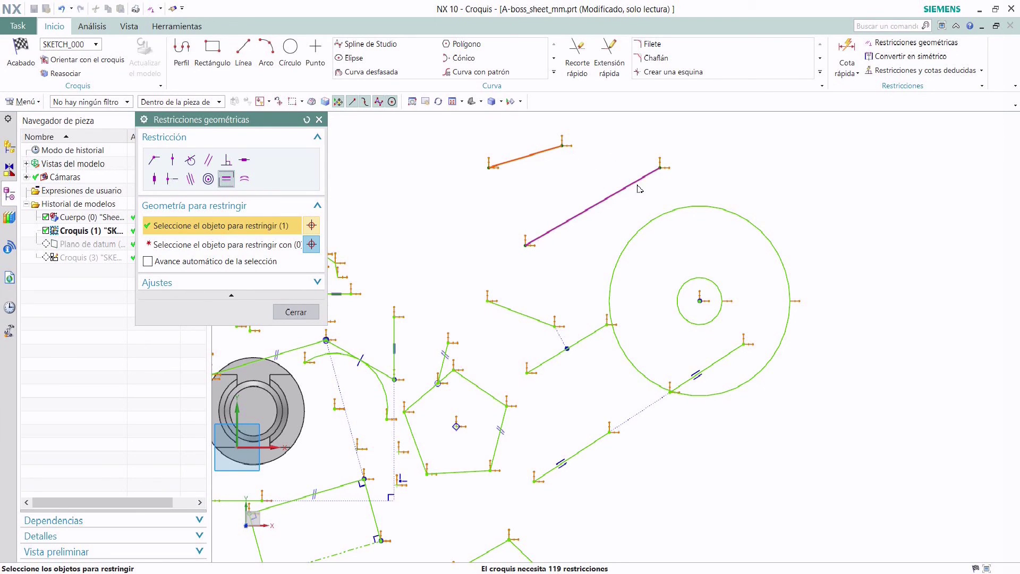
{"action": "left_click", "coordinate": [267, 246]}
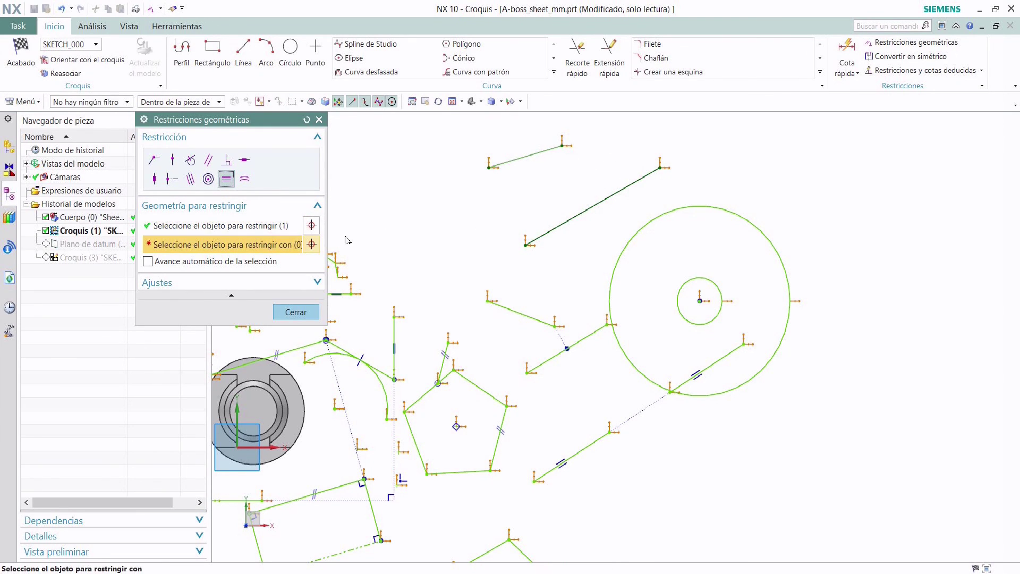
{"action": "left_click", "coordinate": [634, 185]}
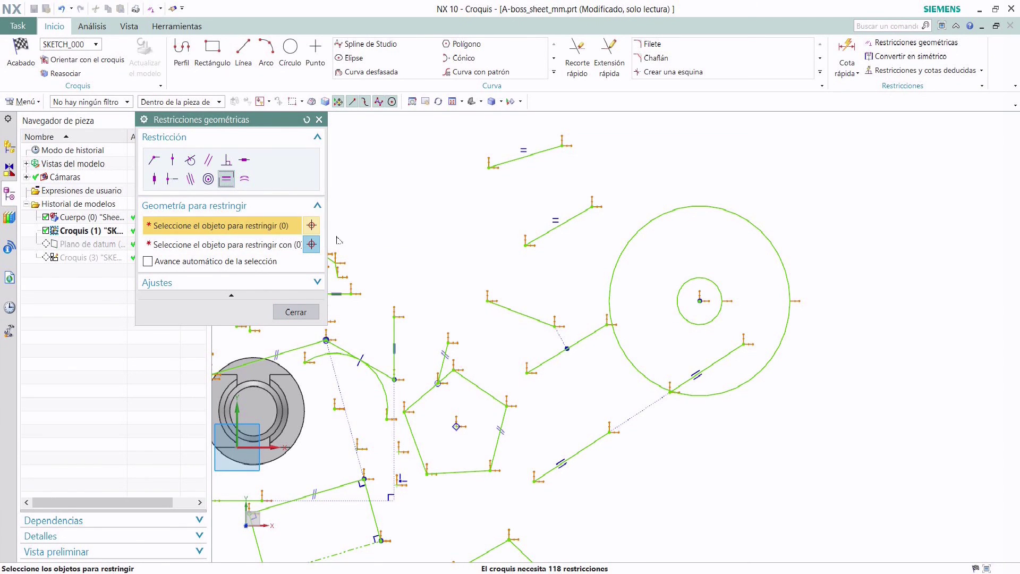
{"action": "left_click", "coordinate": [319, 119]}
Draw an arc by center and endpoints beyond the large circle's upper-right side, bulging away from the circle.
{"action": "left_click", "coordinate": [266, 51]}
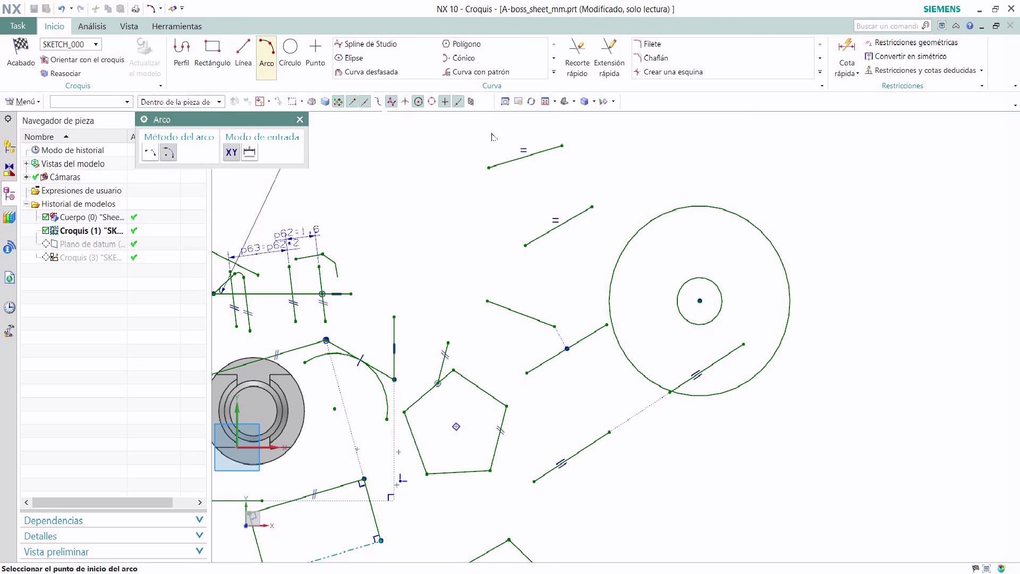
{"action": "left_click", "coordinate": [792, 207]}
{"action": "left_click", "coordinate": [877, 187]}
{"action": "left_click", "coordinate": [853, 275]}
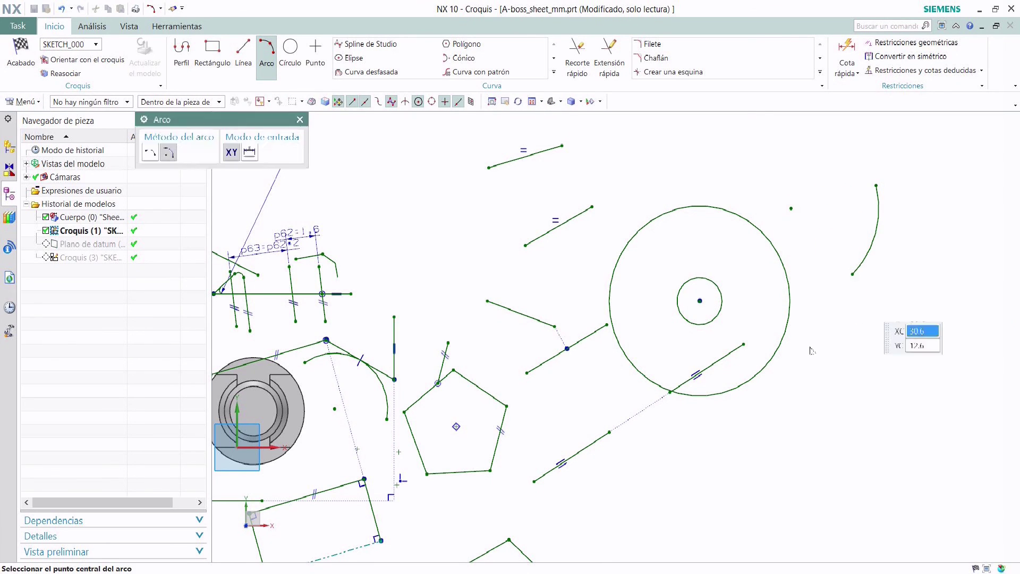
{"action": "key", "text": "Escape"}
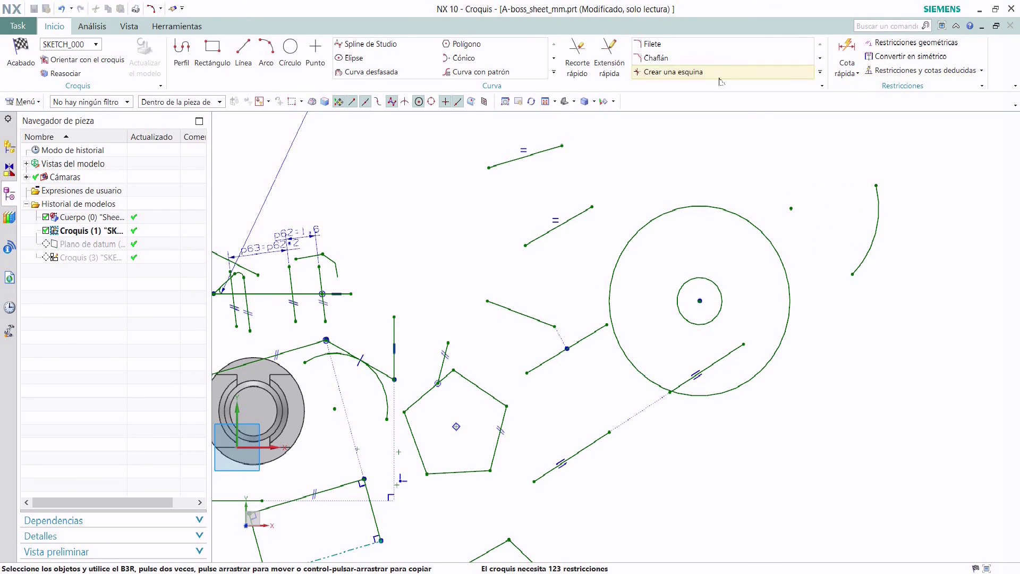
Add an Equal Radius constraint between the large circle and the new arc.
{"action": "left_click", "coordinate": [950, 47]}
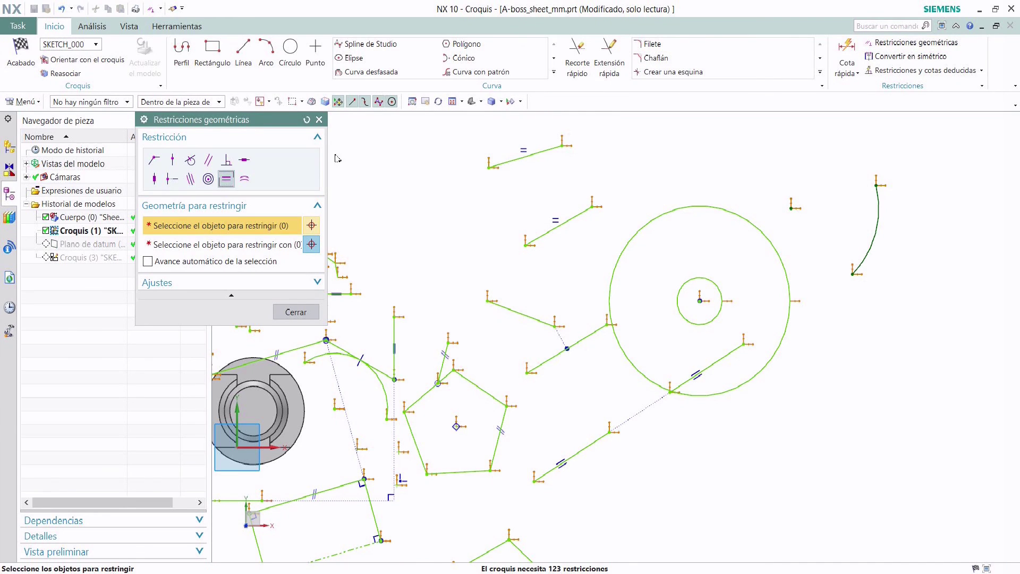
{"action": "left_click", "coordinate": [781, 261]}
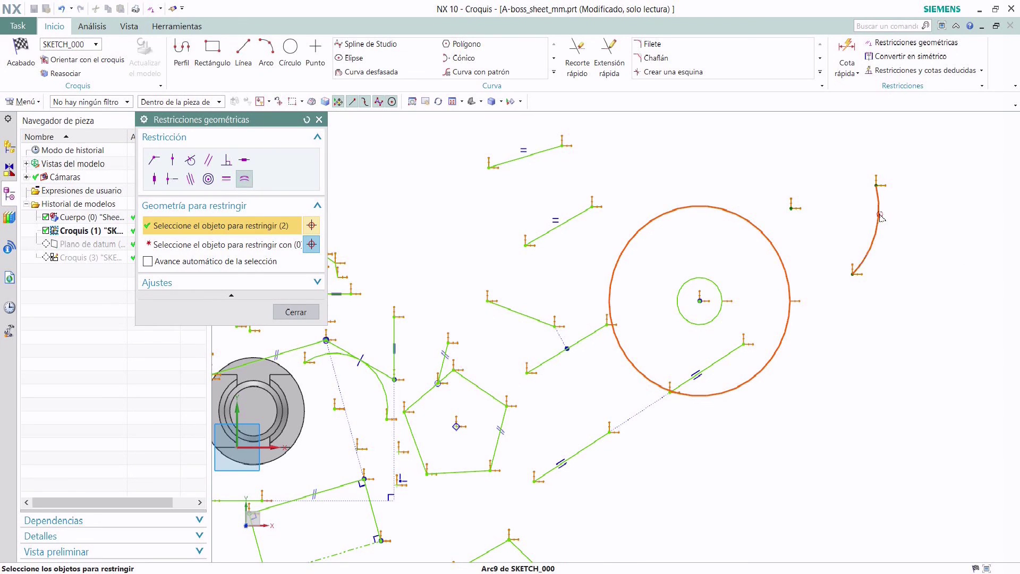
{"action": "middle_click", "coordinate": [810, 270]}
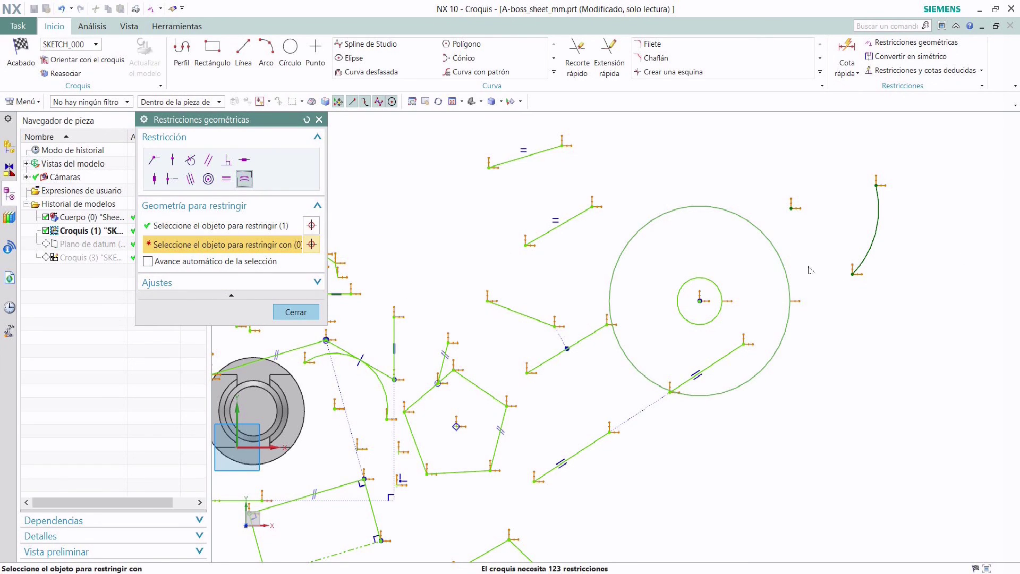
{"action": "left_click", "coordinate": [870, 260]}
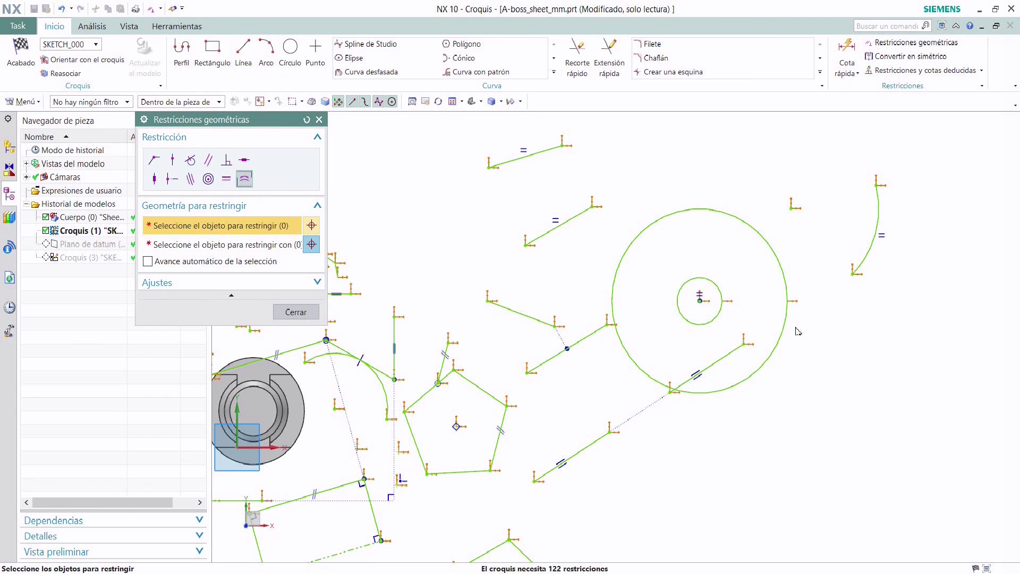
{"action": "left_click", "coordinate": [296, 313]}
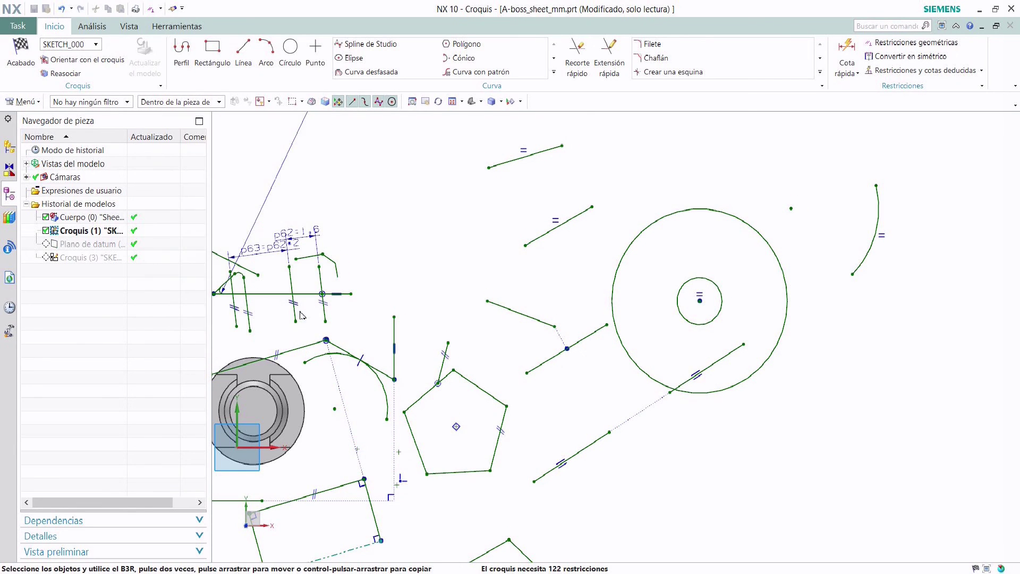